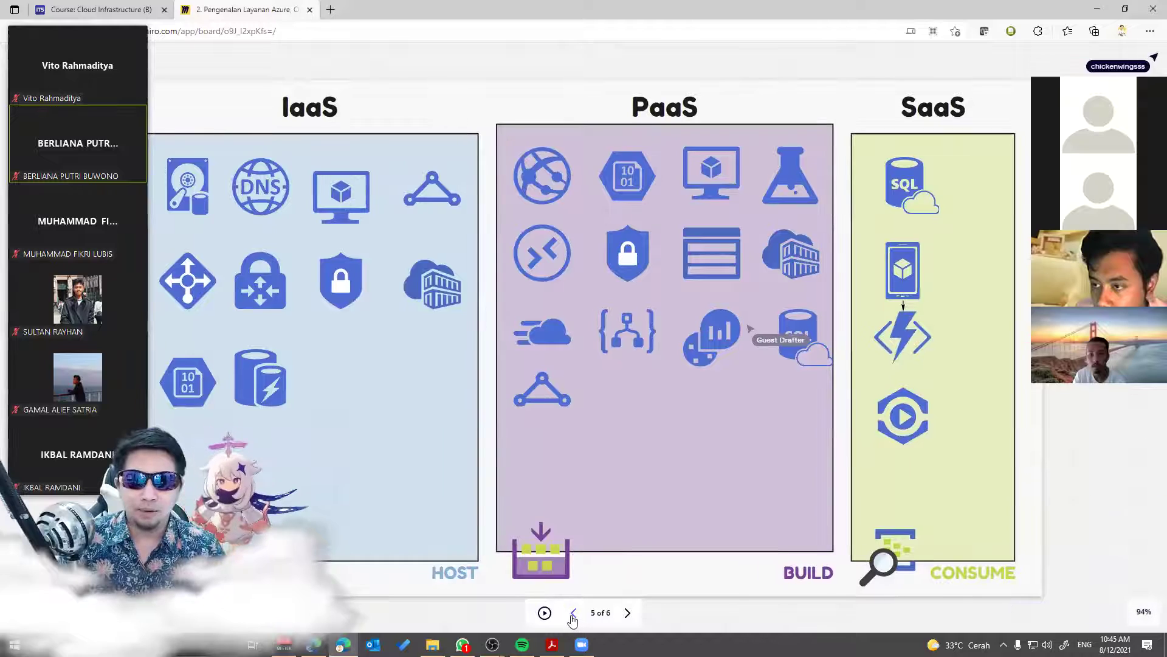
Step: Step back three slides, then forward to slide 5 of 6 showing the IaaS, PaaS and SaaS columns
click(573, 613)
click(573, 613)
click(573, 613)
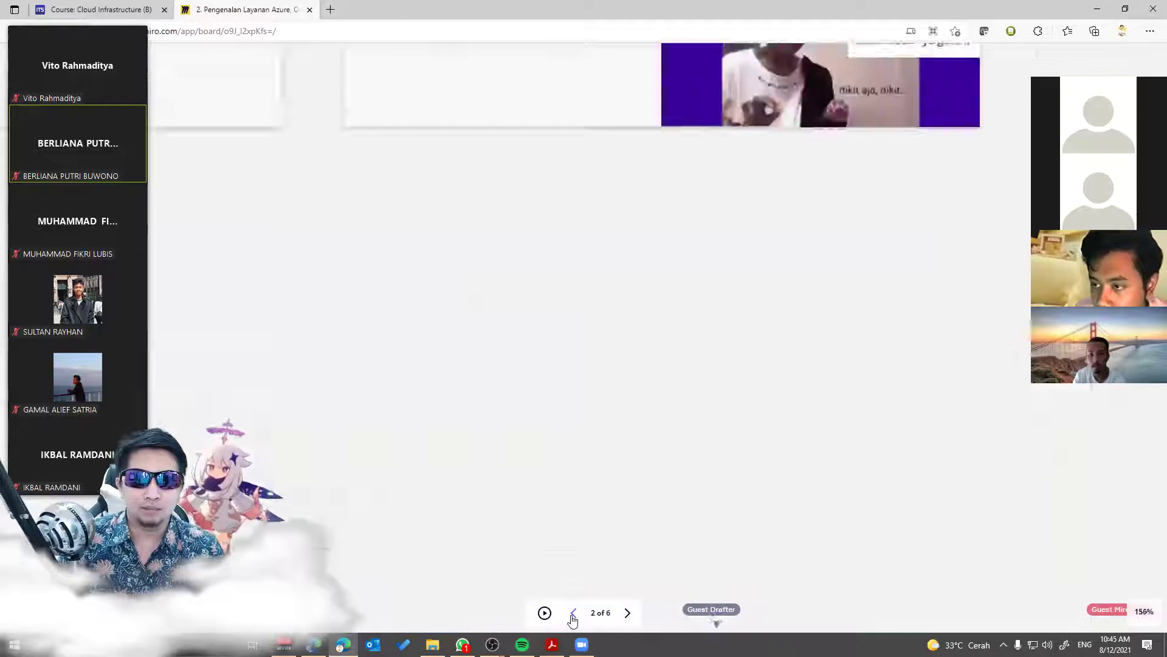
click(626, 613)
click(626, 612)
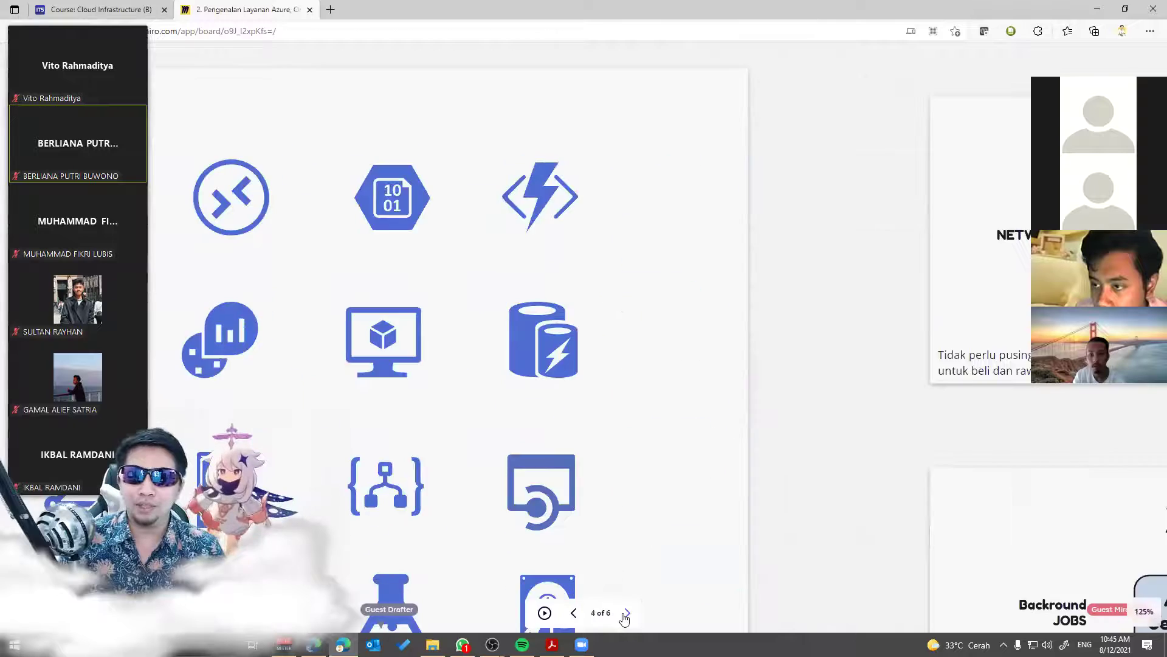
click(626, 613)
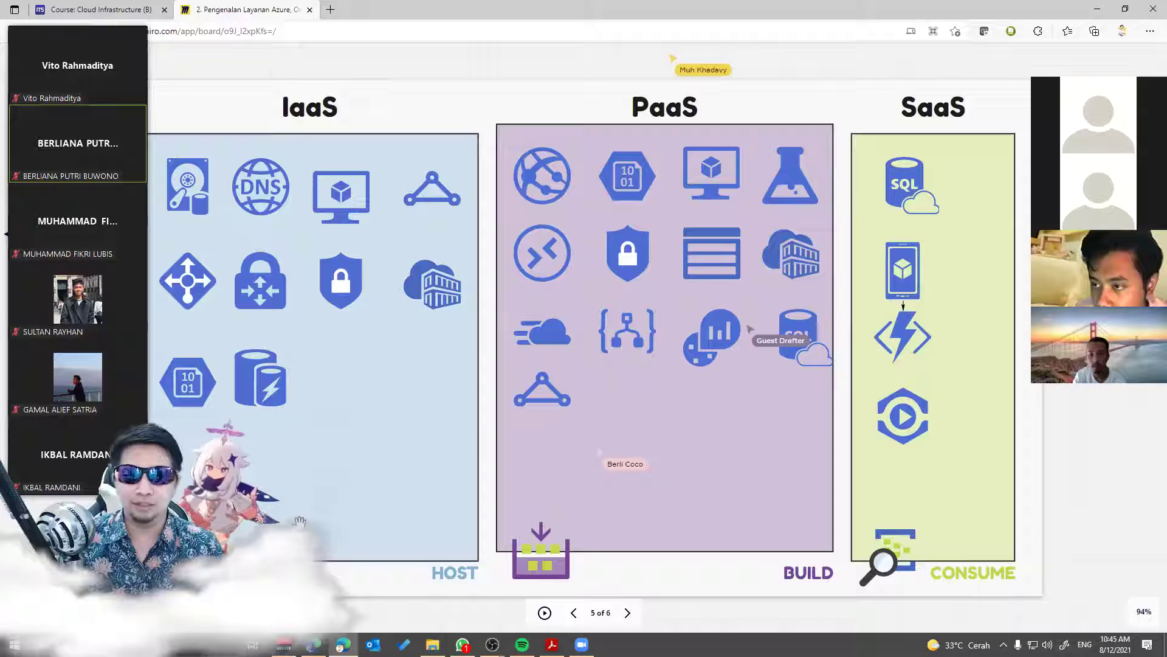
Step: Pan the board, move the call participants panel aside, and exit presentation mode
drag(536, 57, 578, 52)
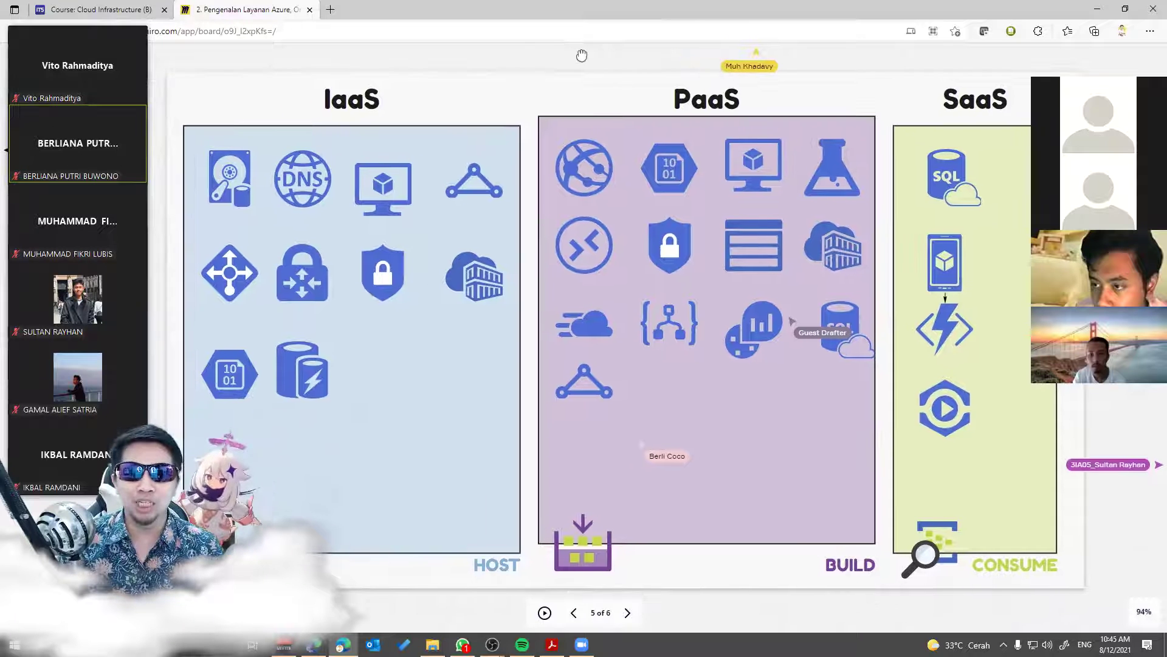
drag(87, 20, 121, 27)
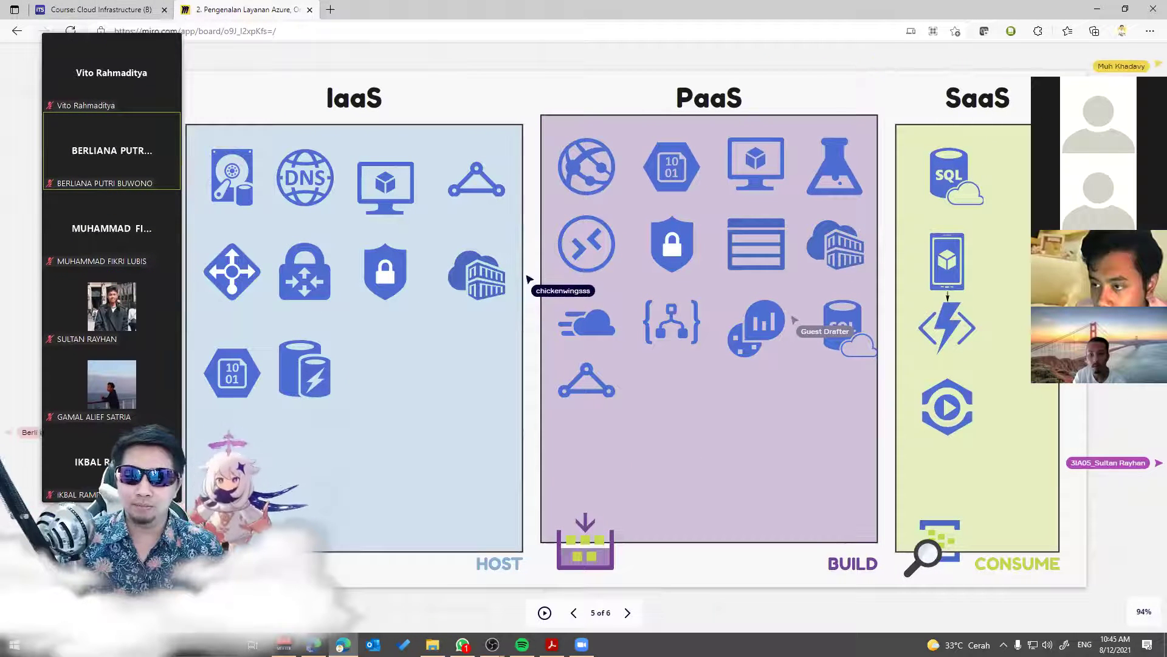
key(Escape)
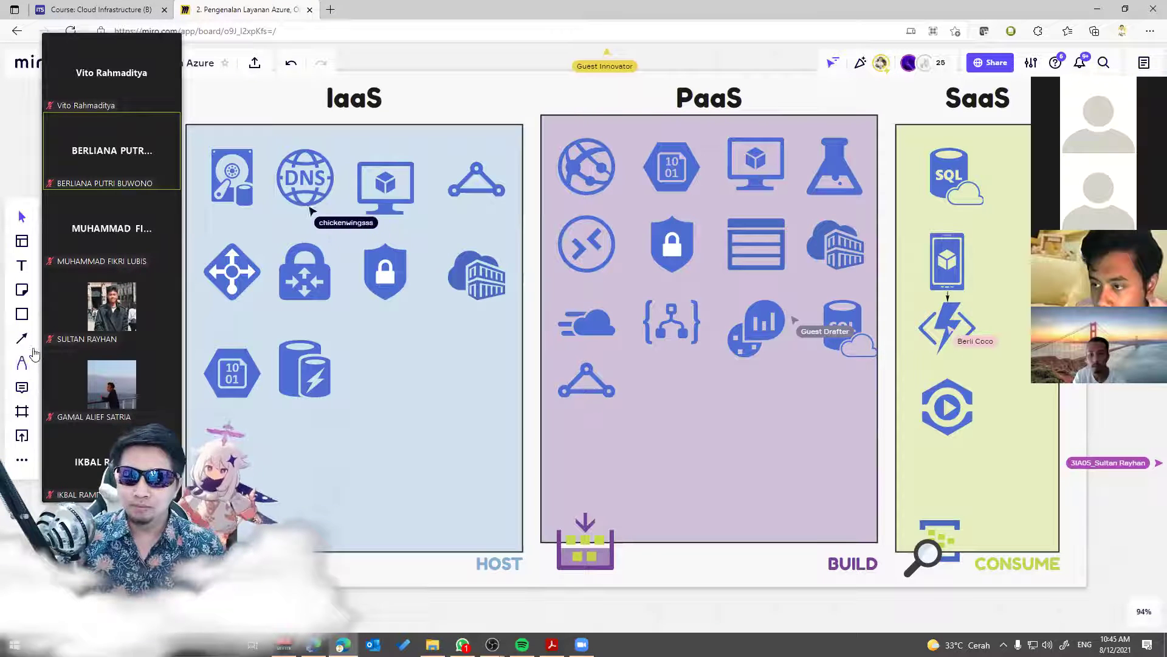
Step: Add a green checkmark emoji from the Emojis panel and drag it onto the first IaaS storage icon
click(22, 433)
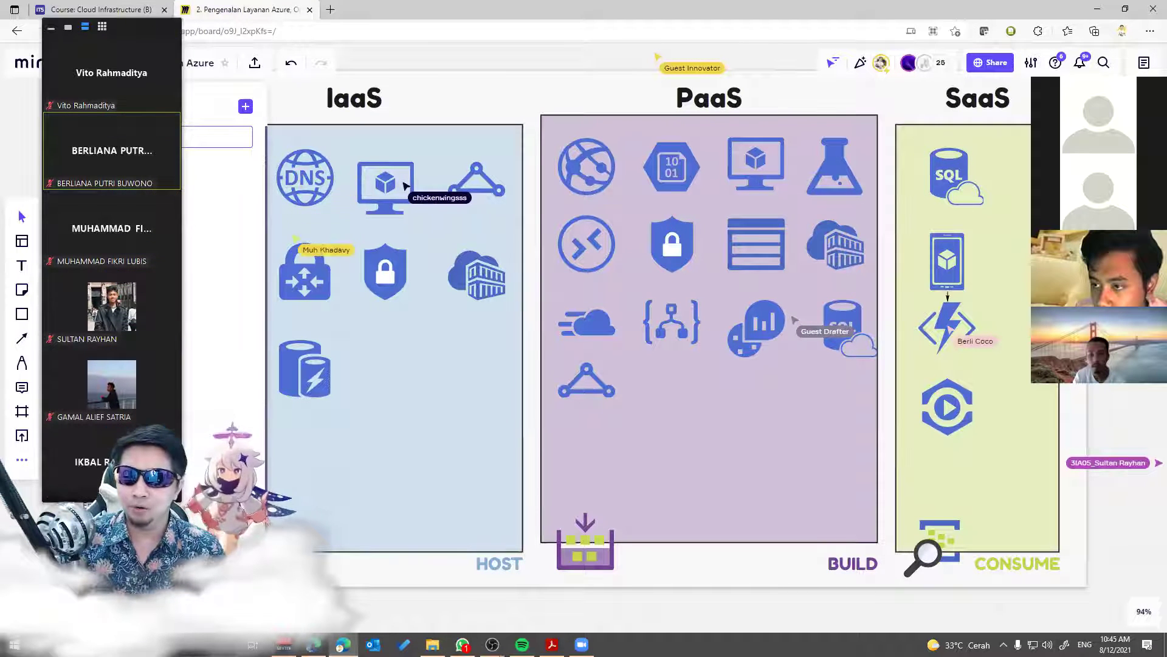
click(18, 209)
drag(129, 39, 1082, 89)
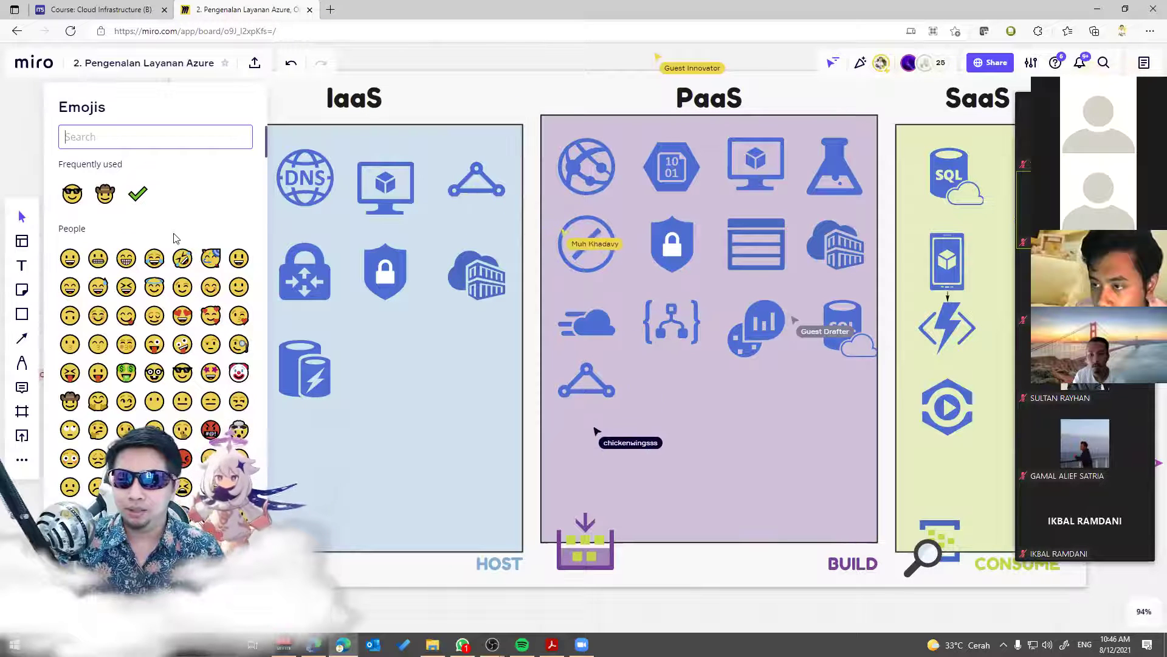
click(138, 193)
drag(574, 344, 247, 154)
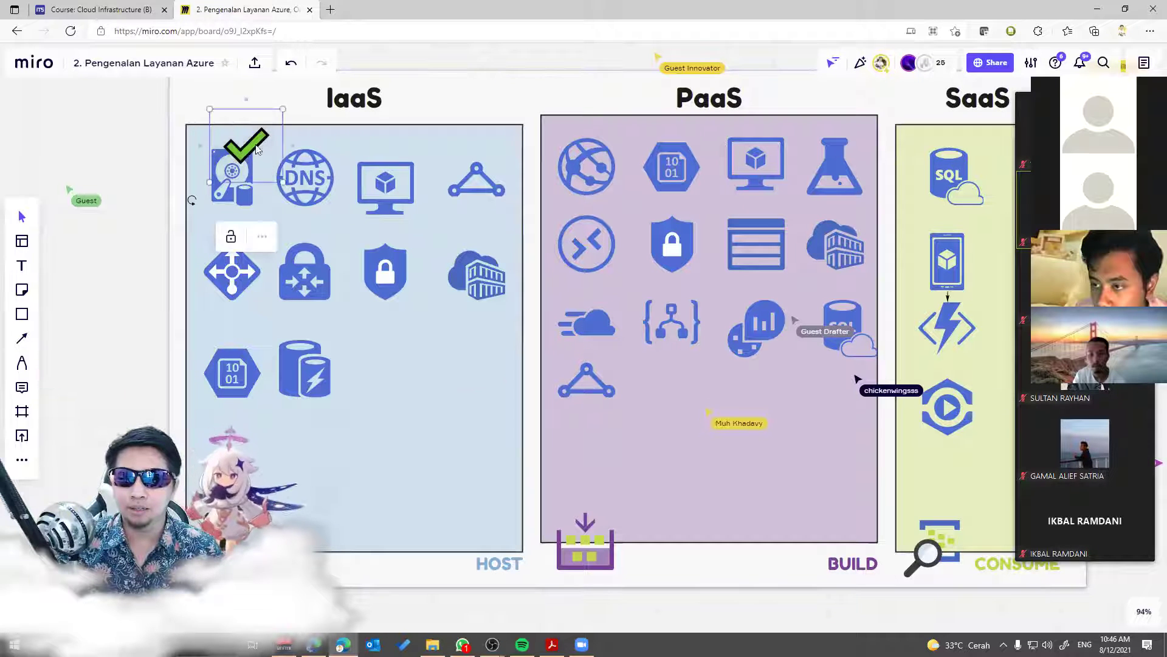
Step: Shrink the checkmark and copy it onto the DNS and ExpressRoute icons in the first IaaS row
drag(279, 109, 255, 149)
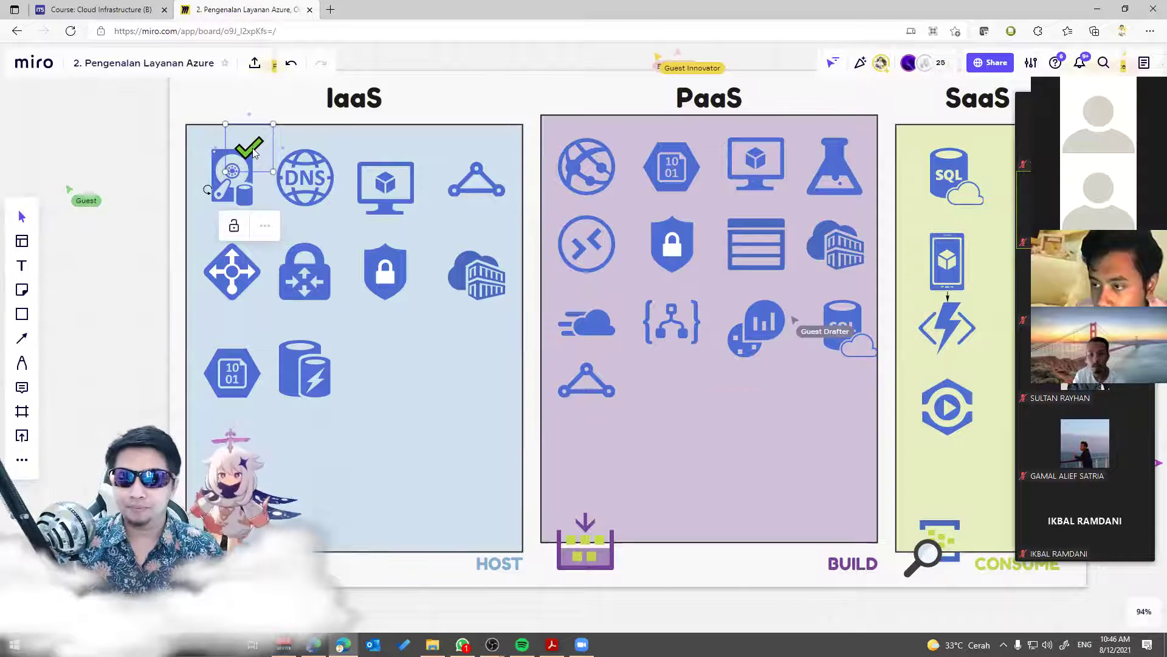
drag(252, 152, 410, 163)
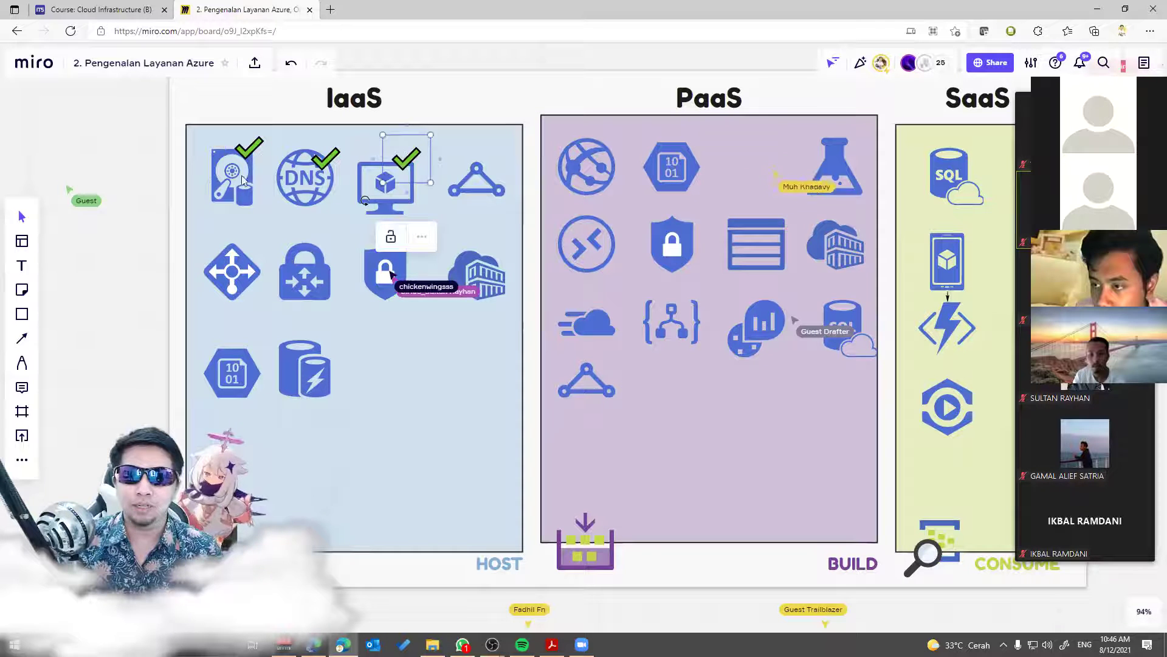
click(480, 190)
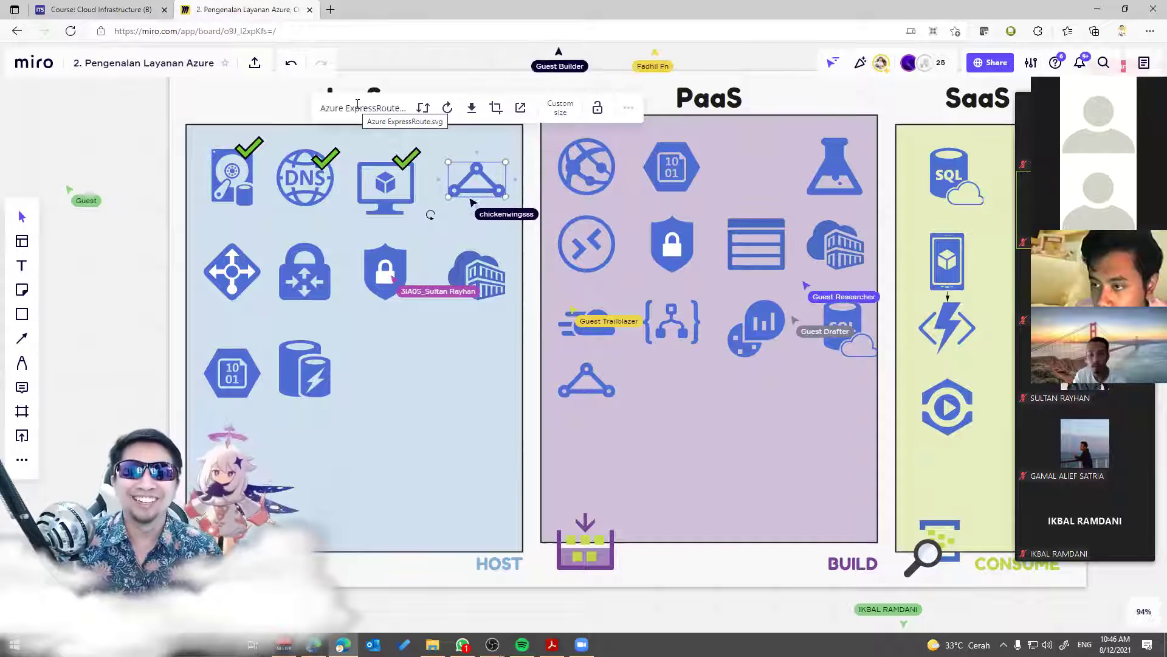
click(236, 189)
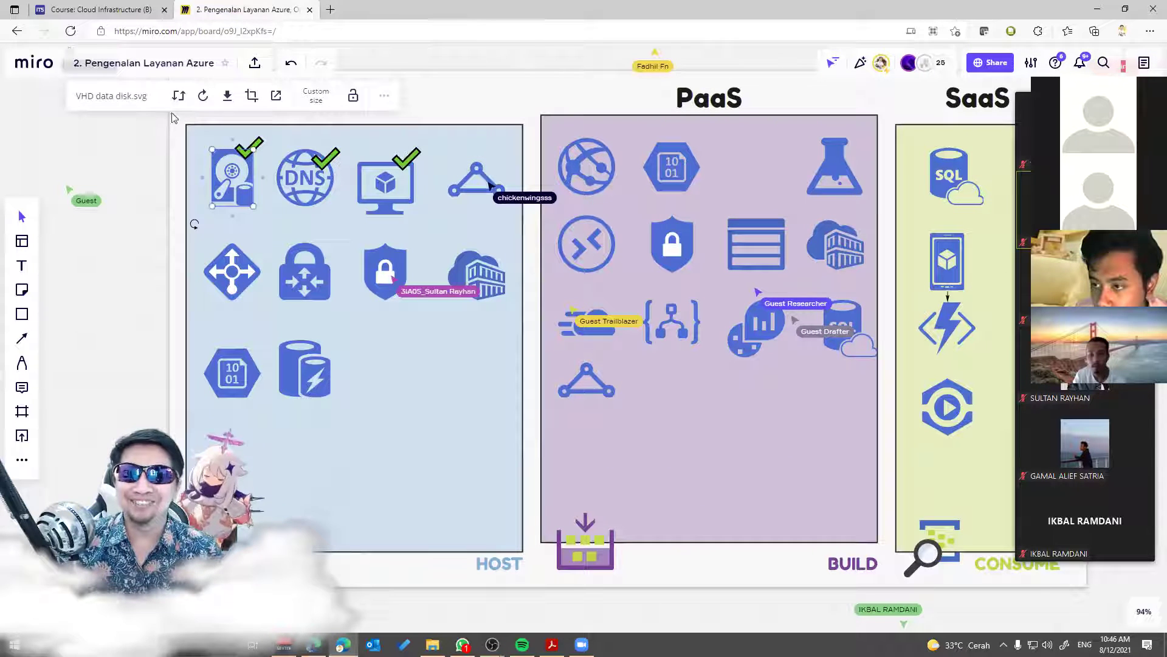
click(292, 181)
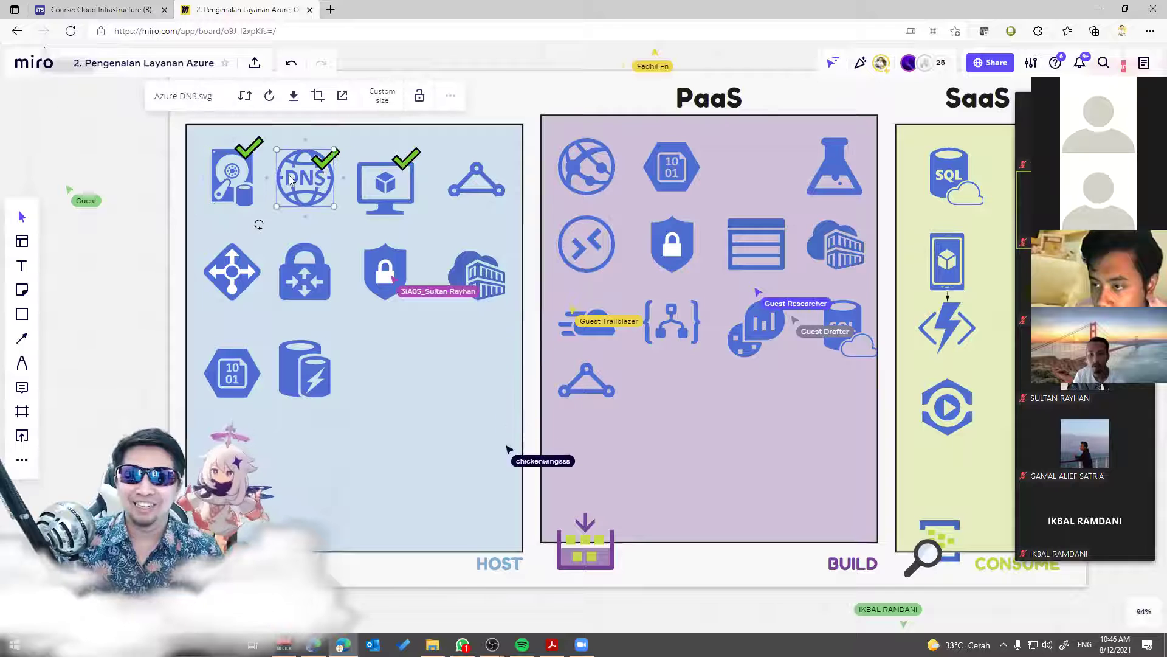
click(369, 192)
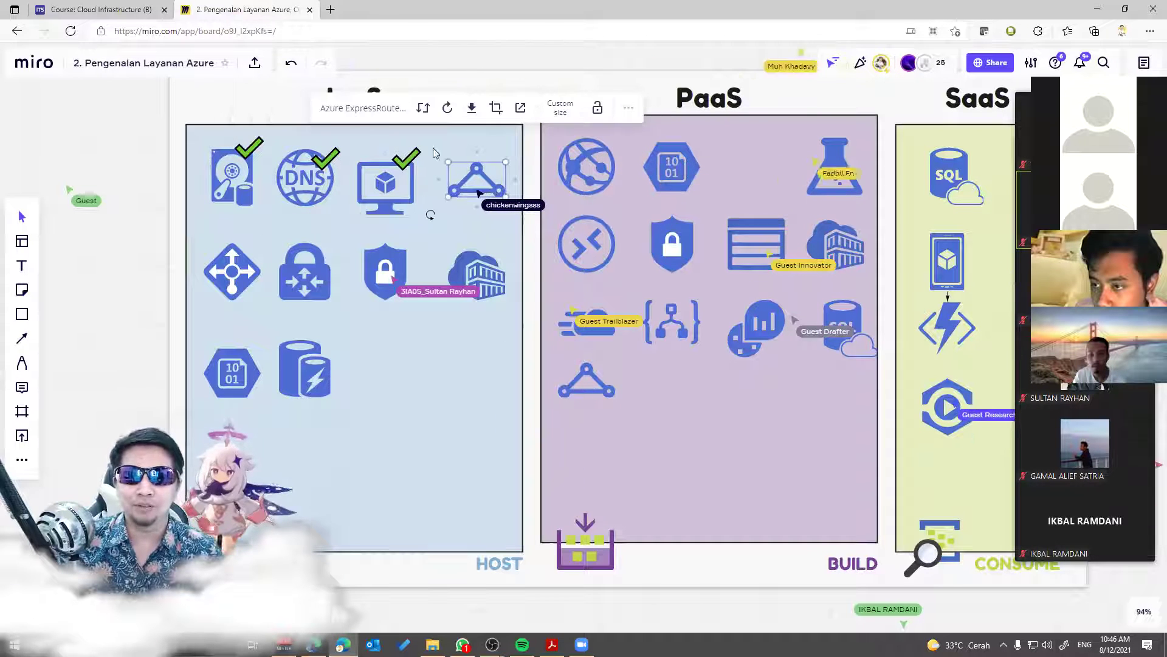
click(479, 178)
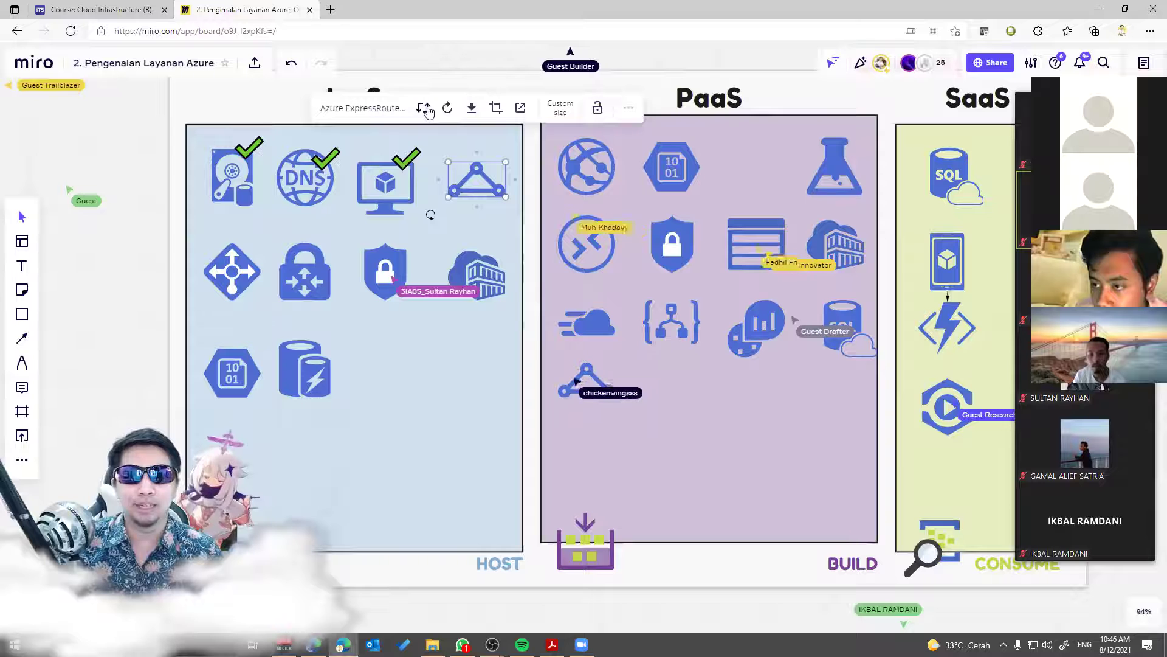
drag(399, 176, 490, 174)
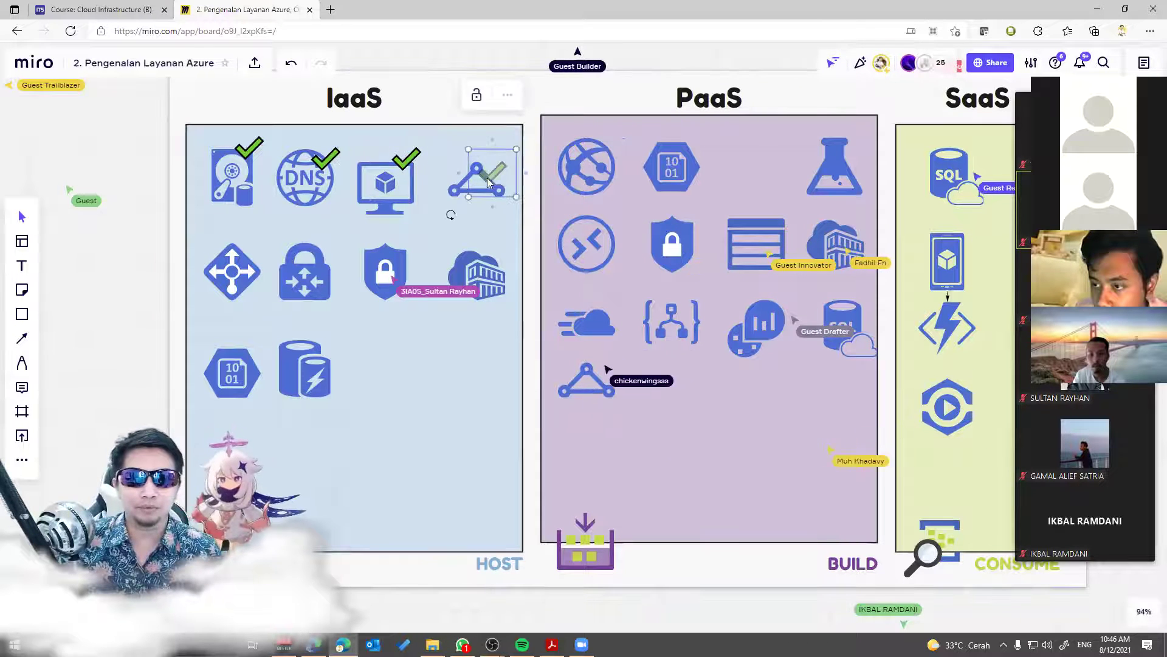
Step: Copy checkmarks onto the Load Balancer, VPN Gateway and container registry icons in the second IaaS row
click(233, 270)
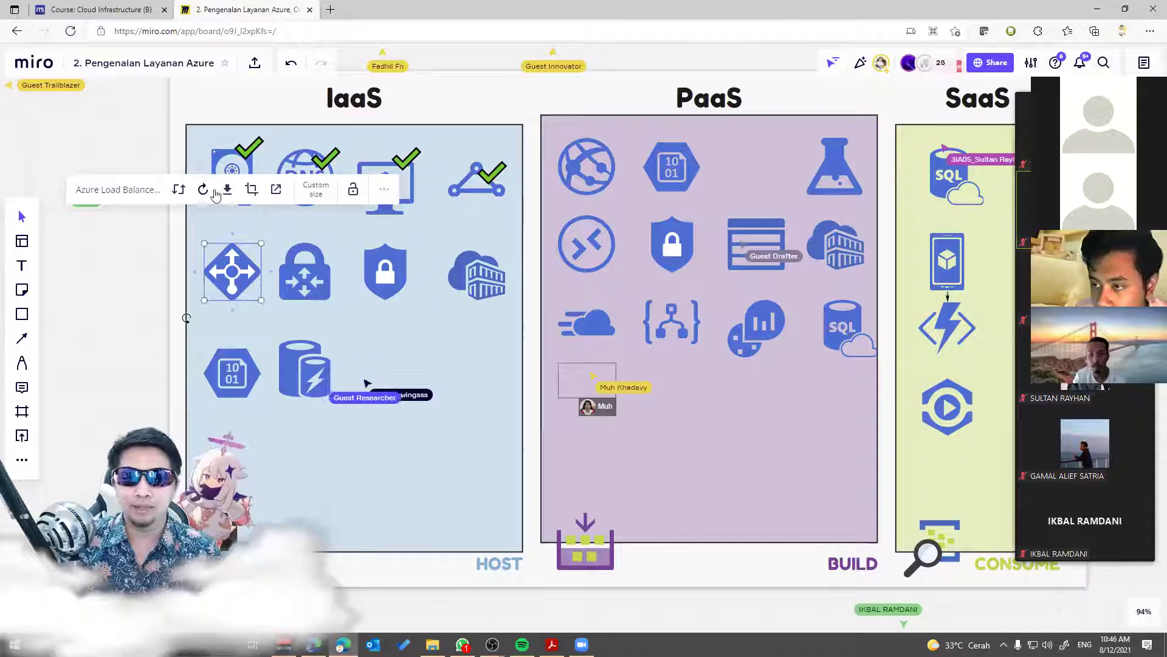
click(251, 155)
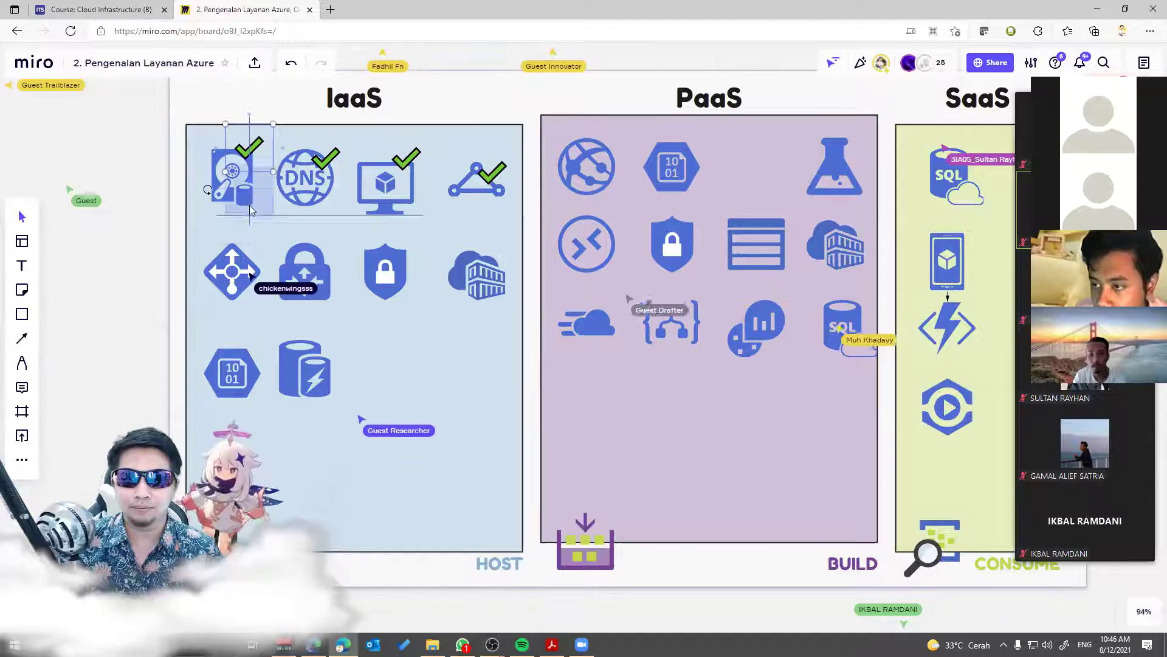
drag(246, 259, 246, 259)
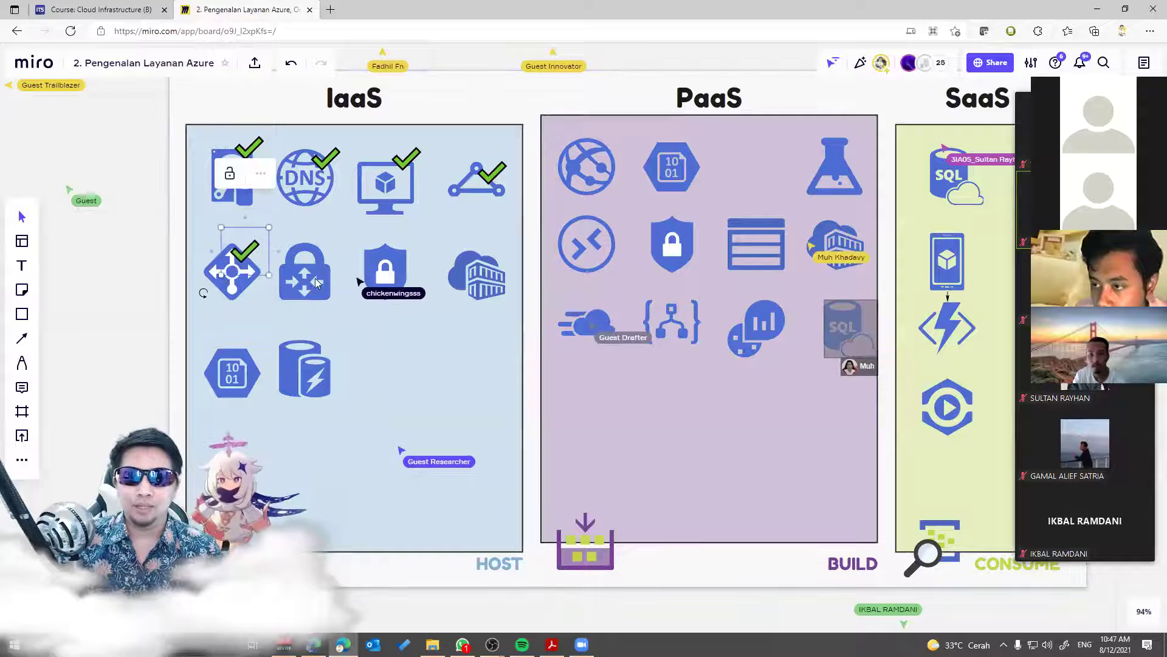
click(327, 277)
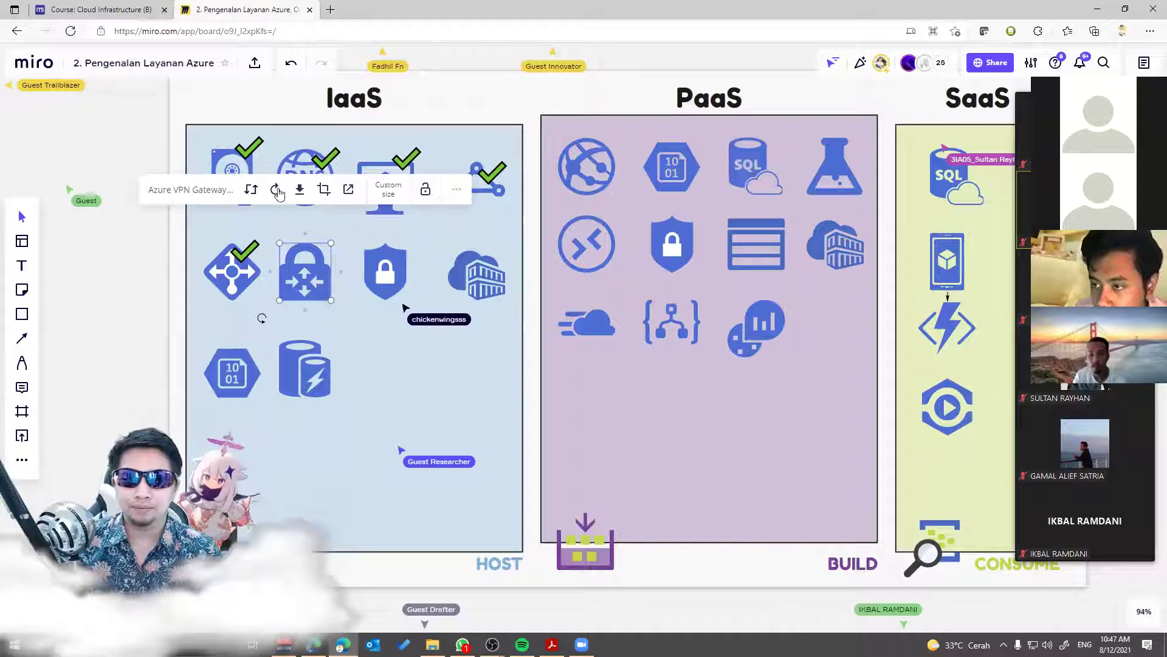
click(243, 259)
alt+drag(243, 259, 402, 258)
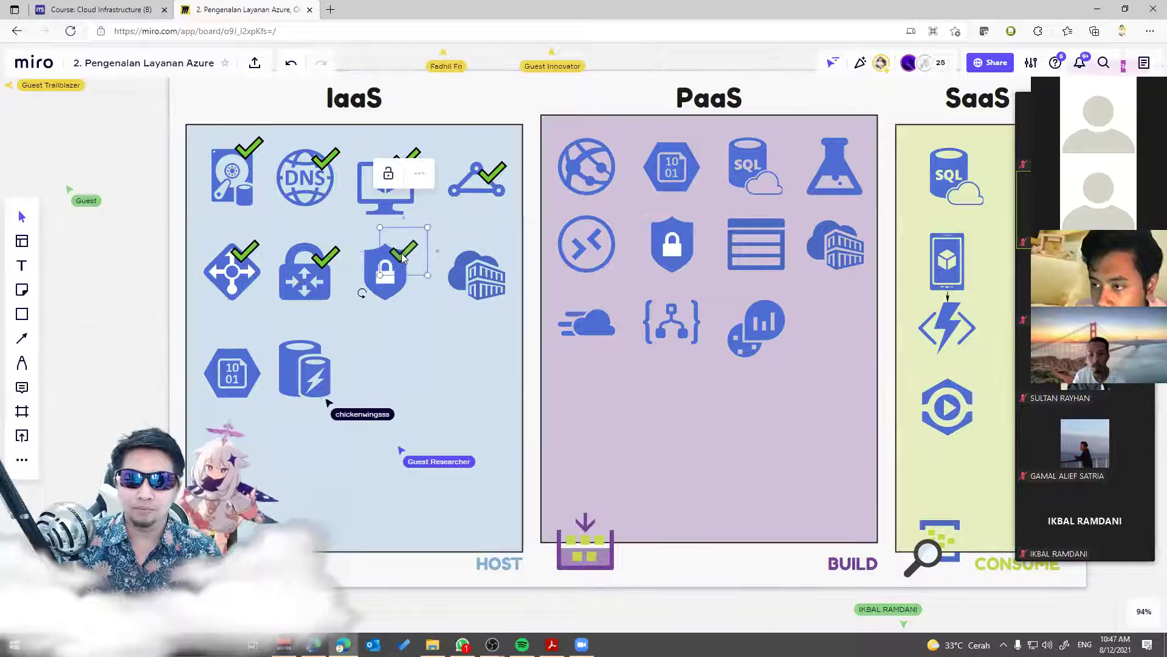
click(373, 262)
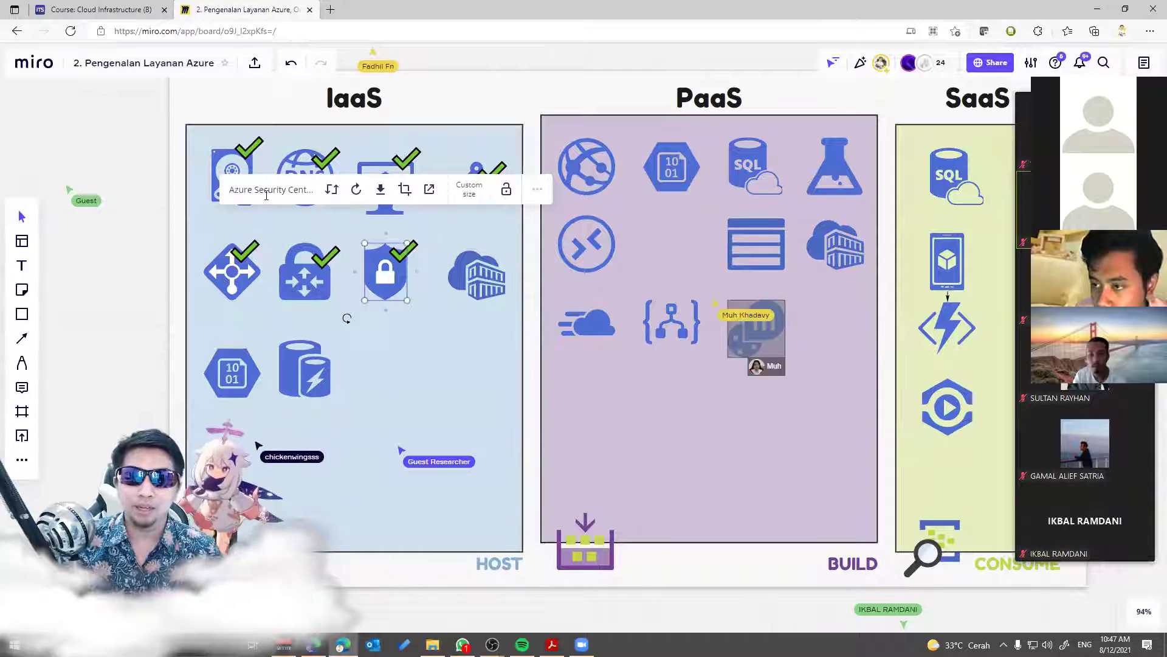
click(468, 328)
click(486, 272)
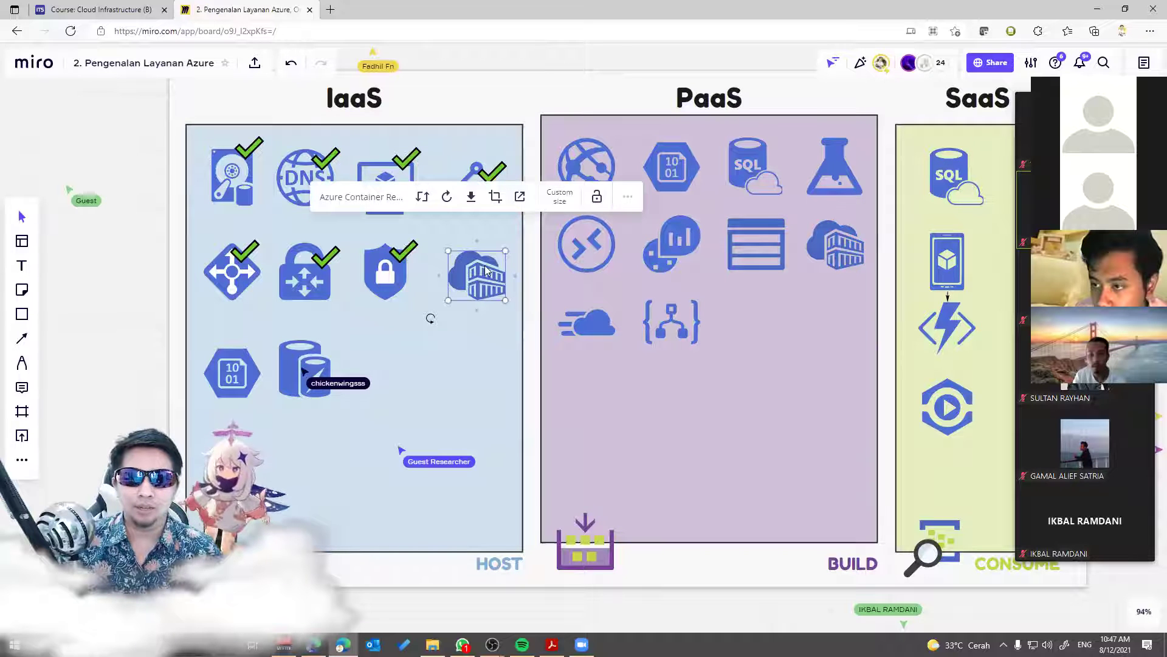
drag(402, 260, 488, 264)
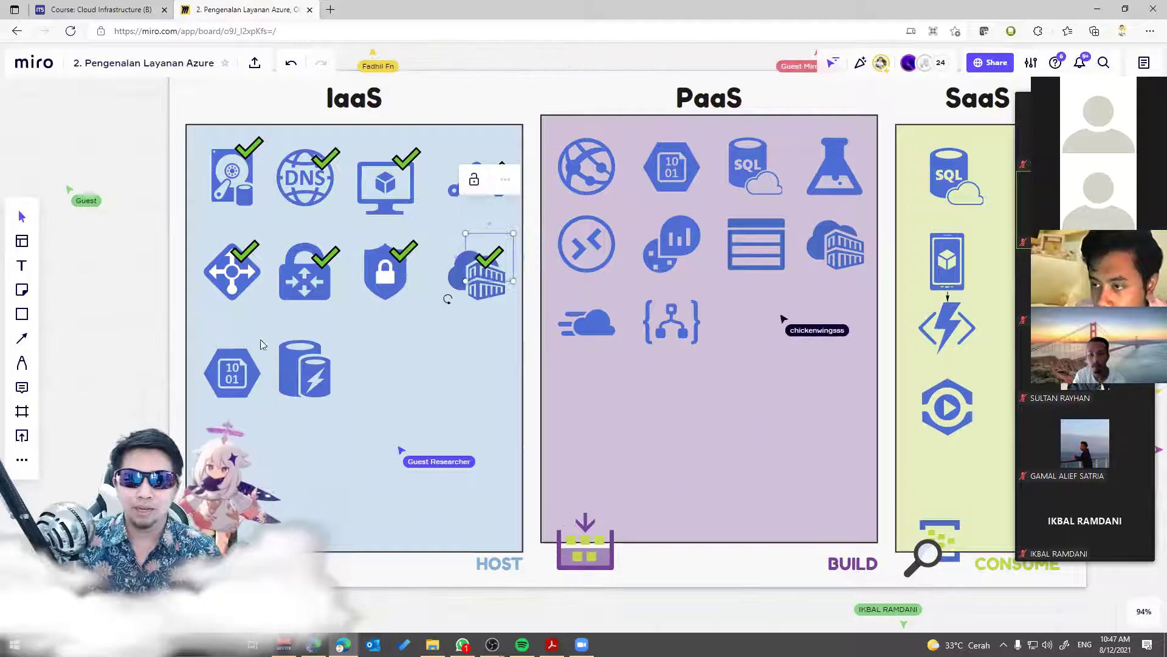
Step: Paste checkmark copies onto the App Service, 10/01 and SQL icons in PaaS
click(236, 372)
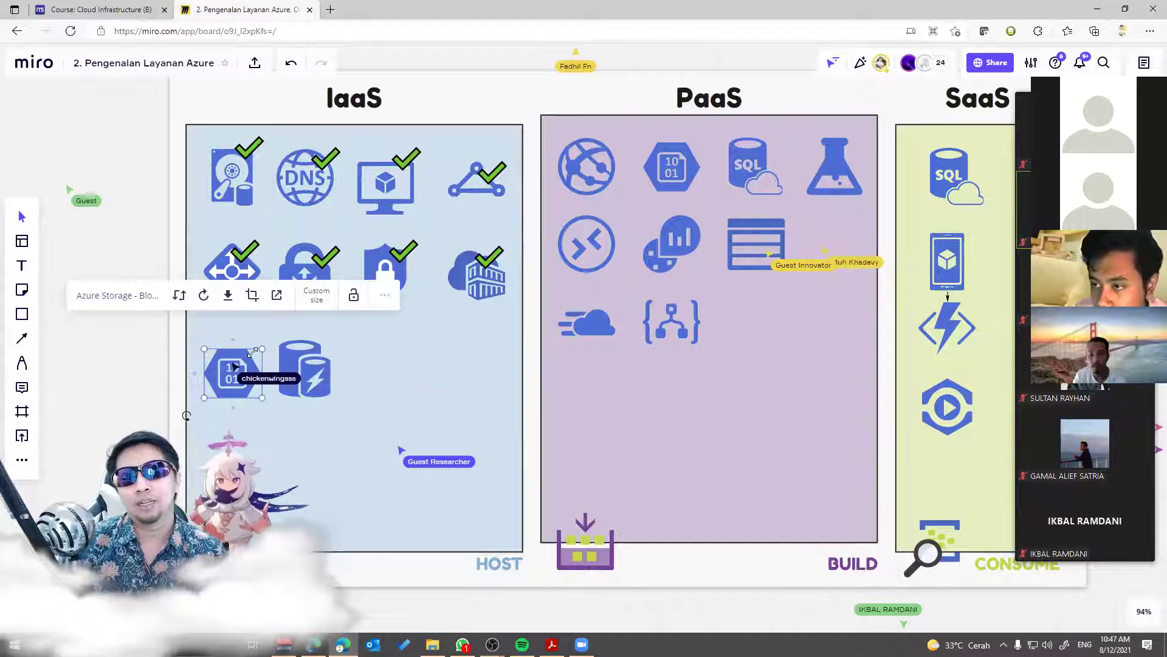
click(306, 363)
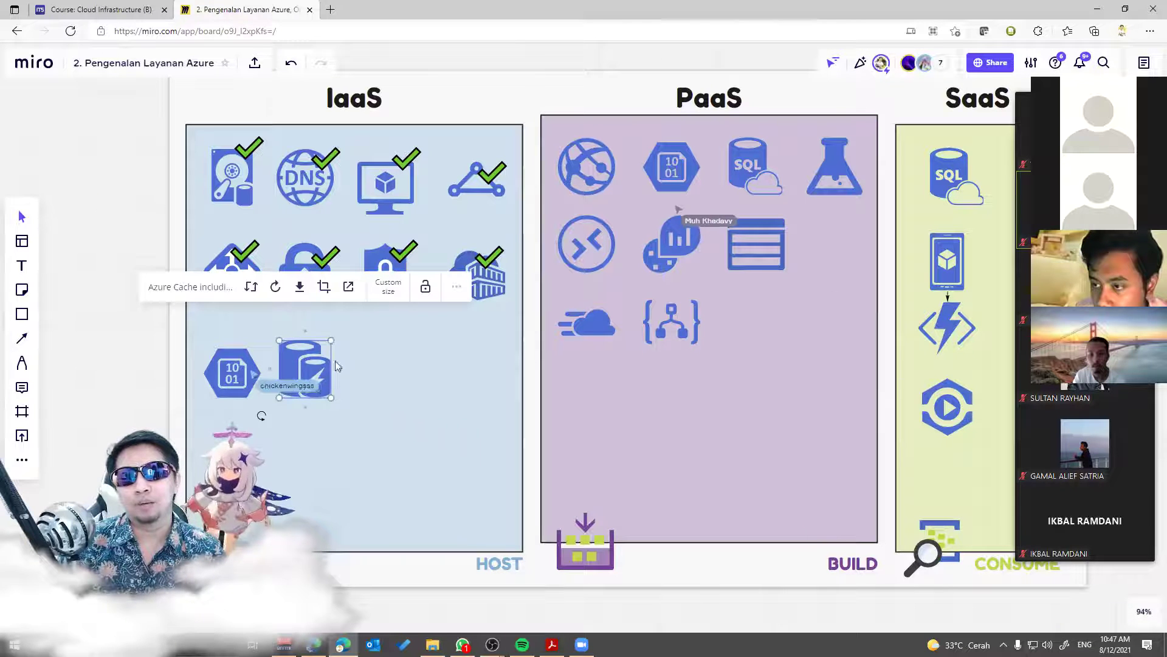
click(377, 372)
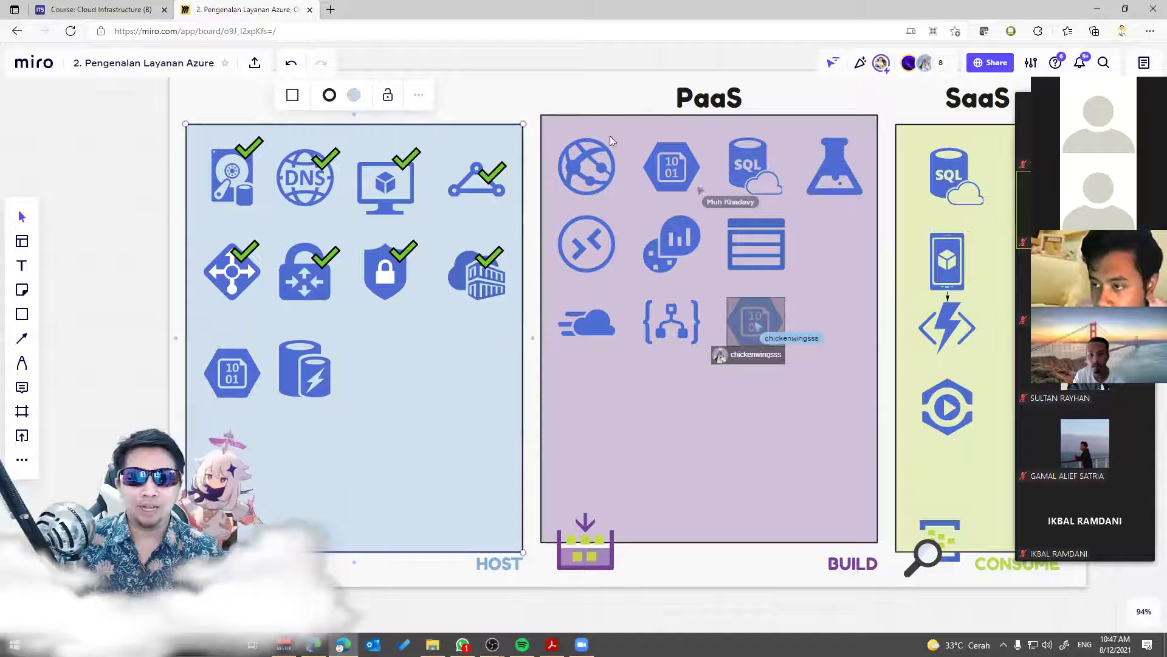
click(621, 101)
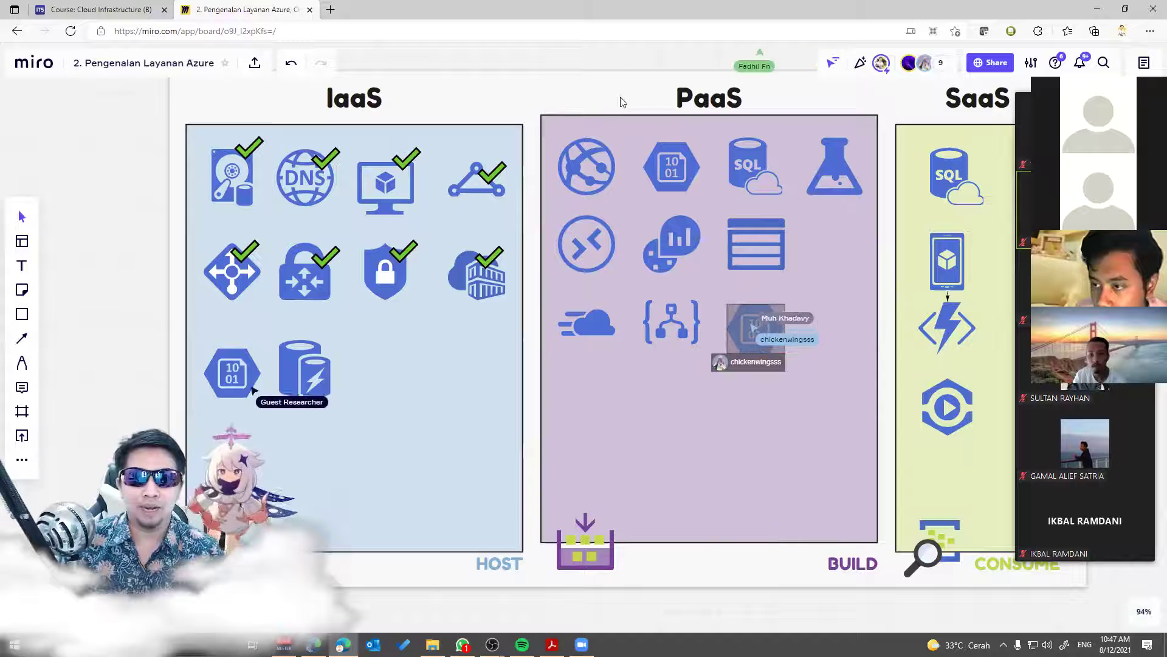
click(580, 154)
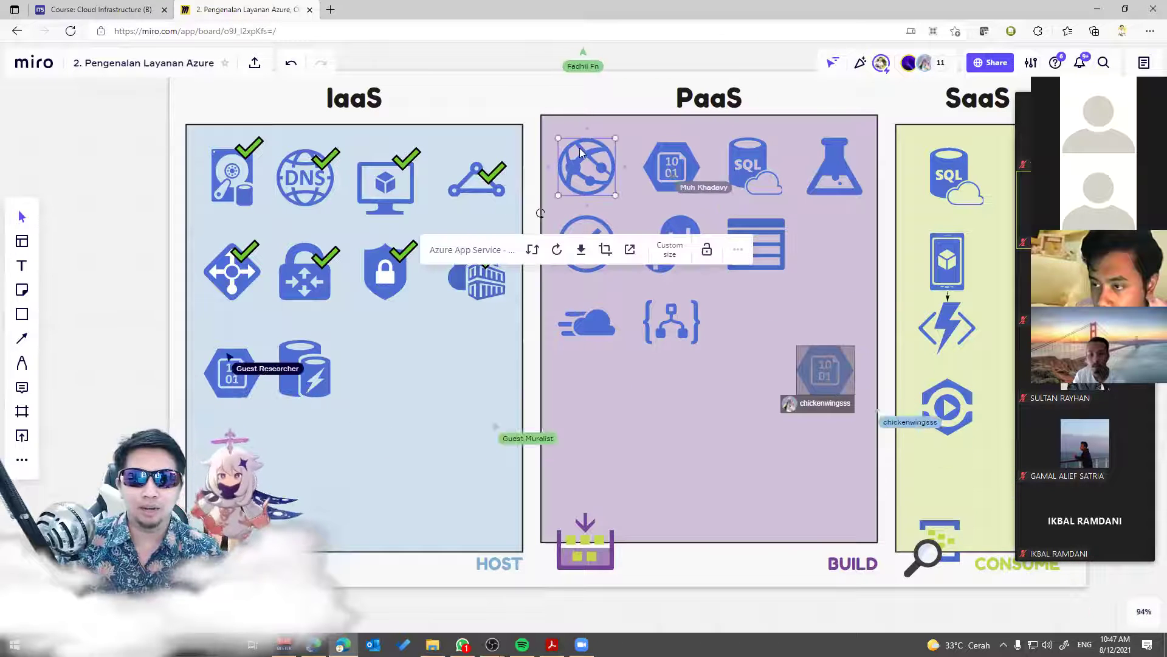
click(496, 176)
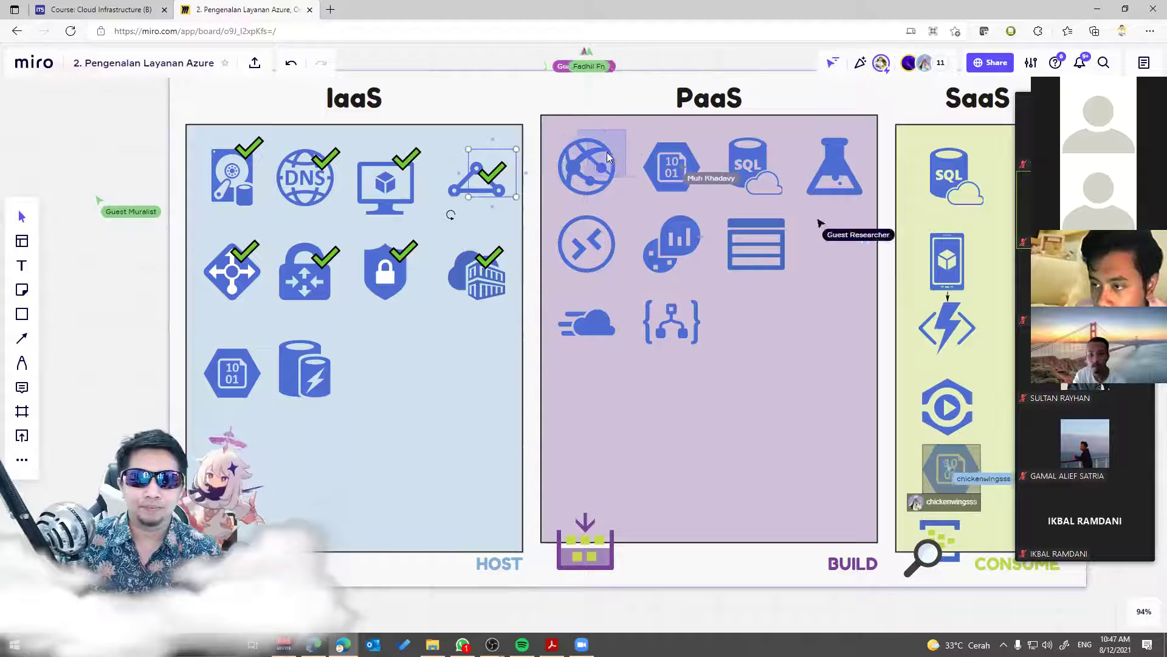
key(ctrl+v)
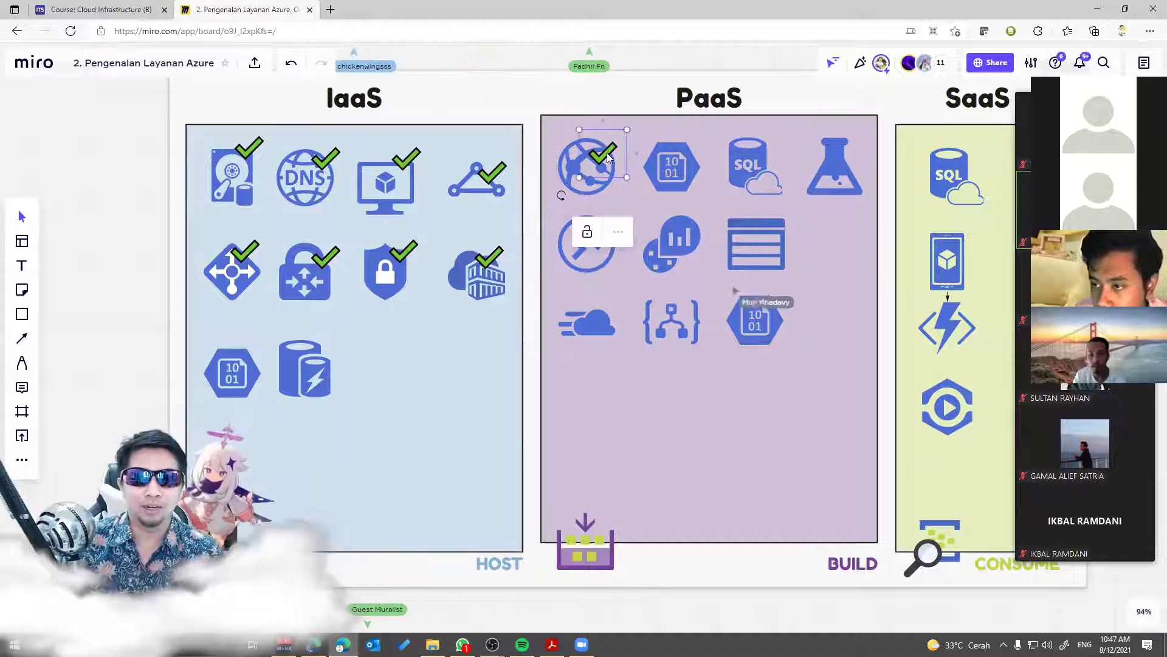
drag(692, 155, 691, 156)
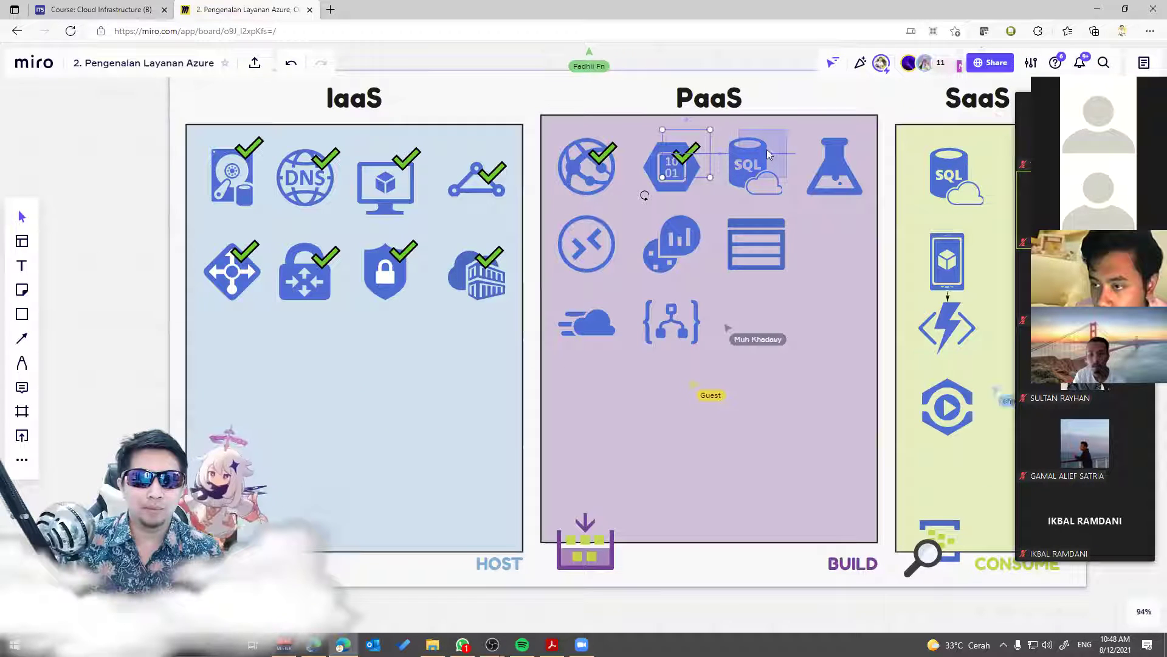
key(ctrl+v)
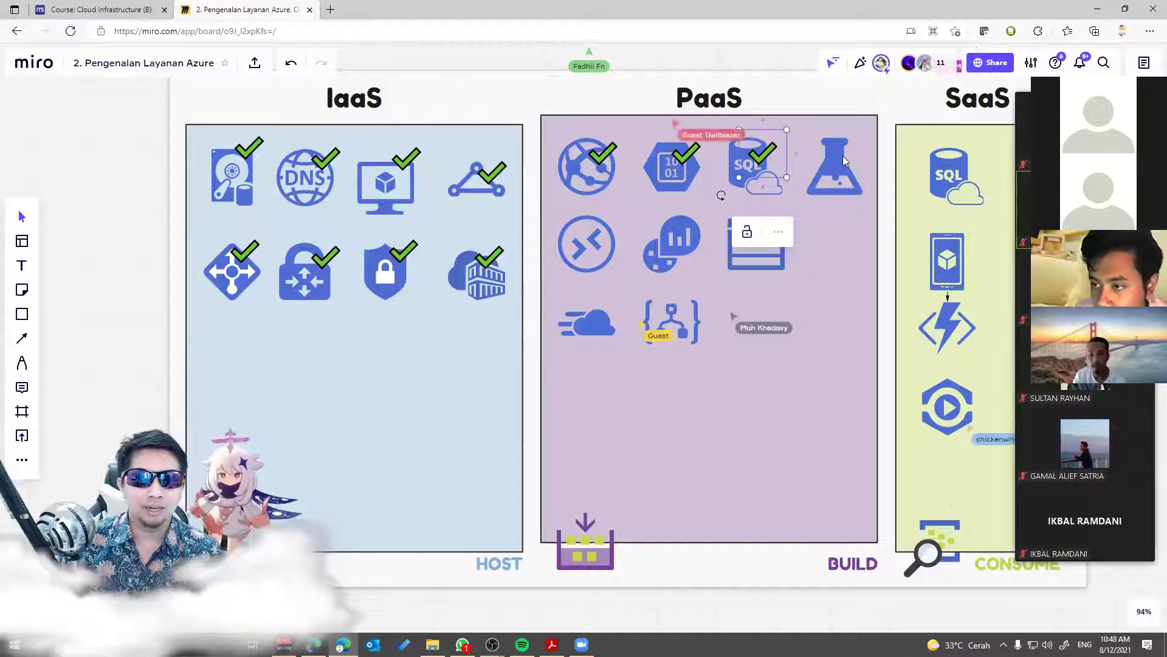
Step: Move checkmarks onto the Machine Learning flask and RemoteApp icons
click(840, 159)
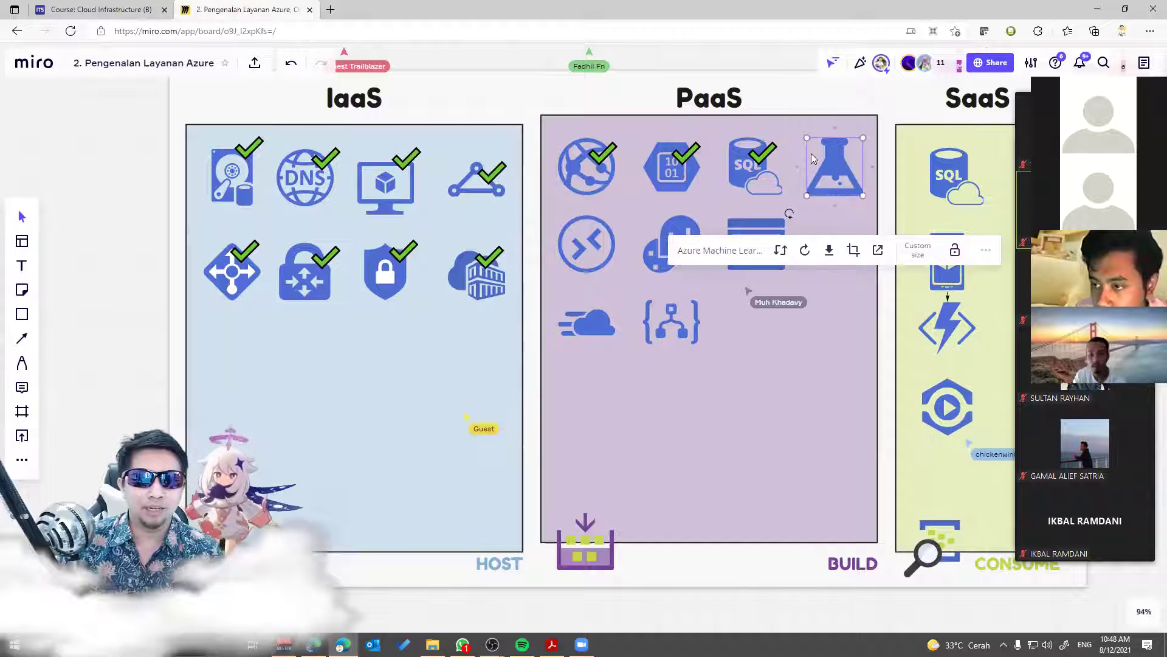
click(763, 153)
drag(763, 153, 841, 155)
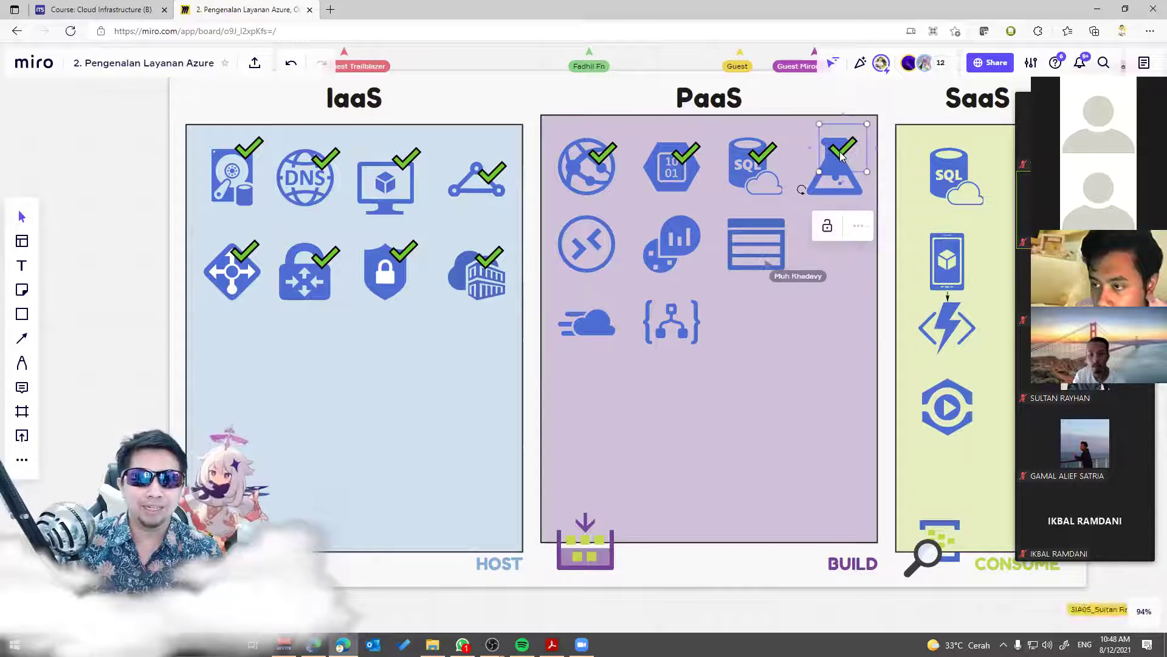
click(588, 248)
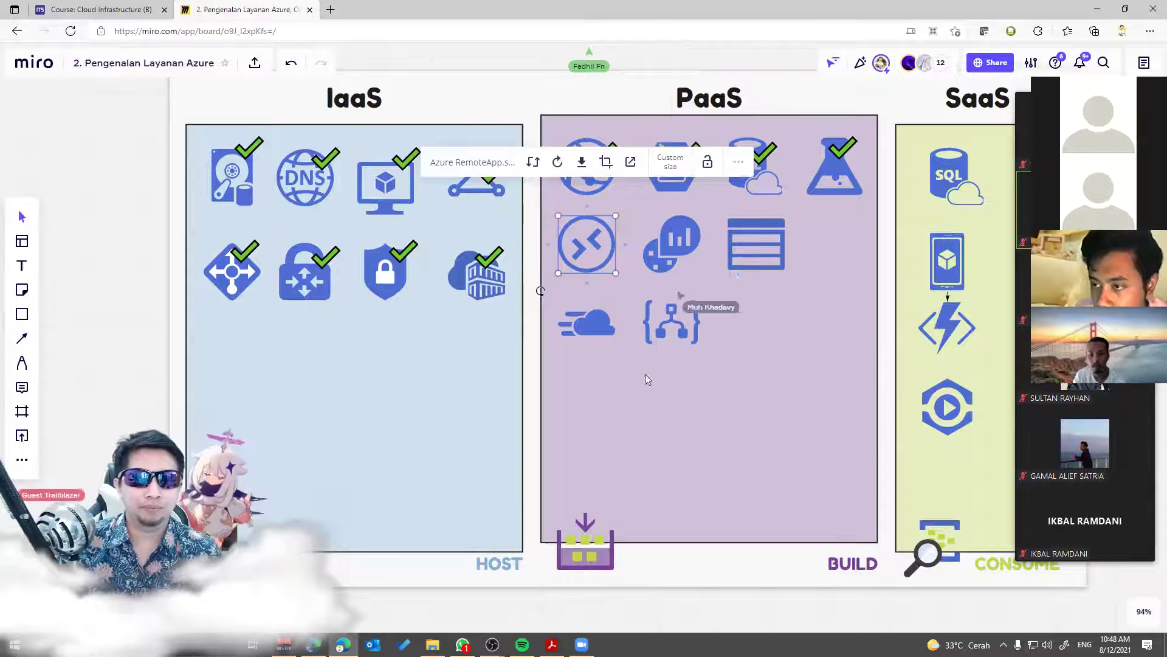
click(652, 406)
click(844, 156)
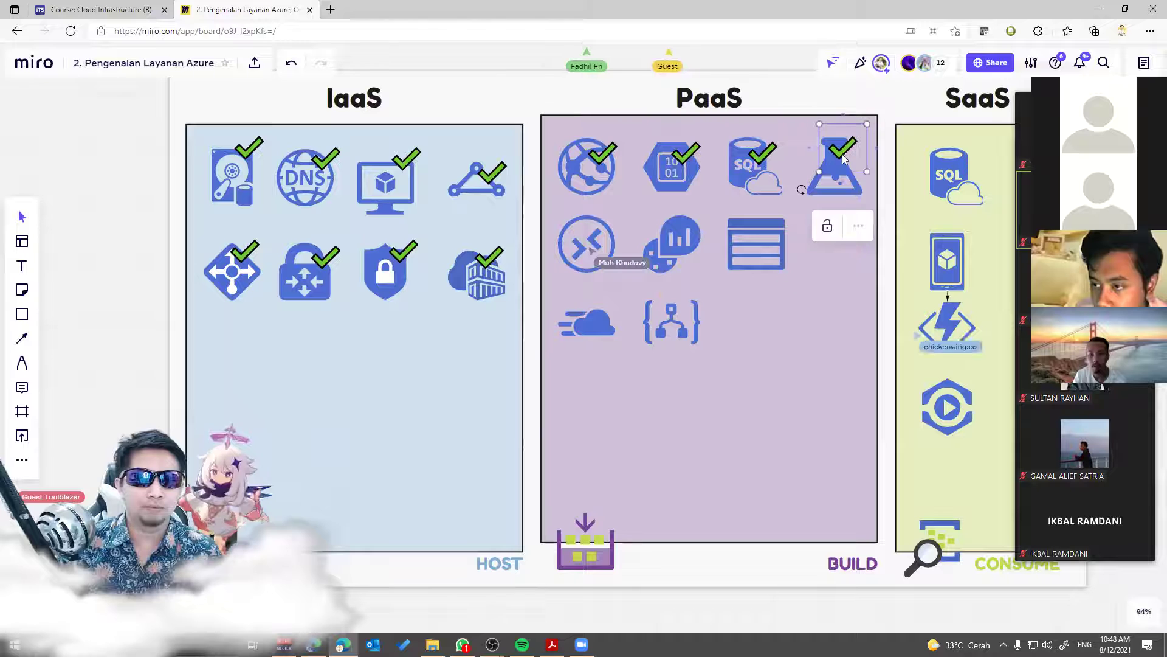
drag(844, 156, 738, 194)
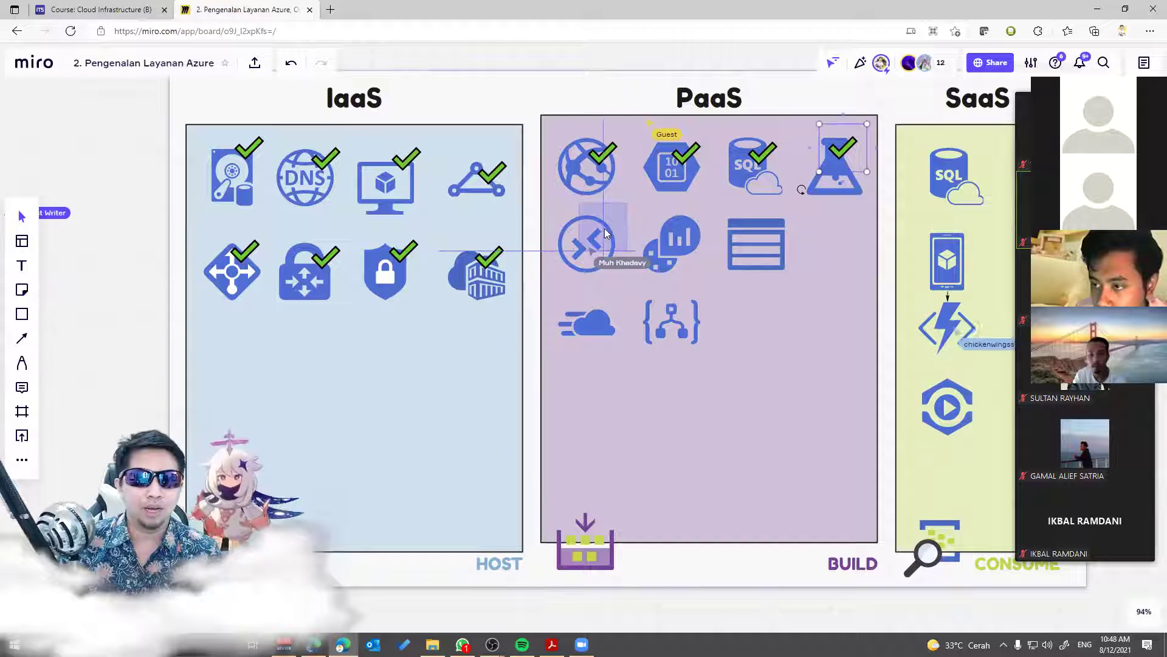
Step: Paste checkmarks onto the Log Analytics and Azure Storage icons
click(677, 235)
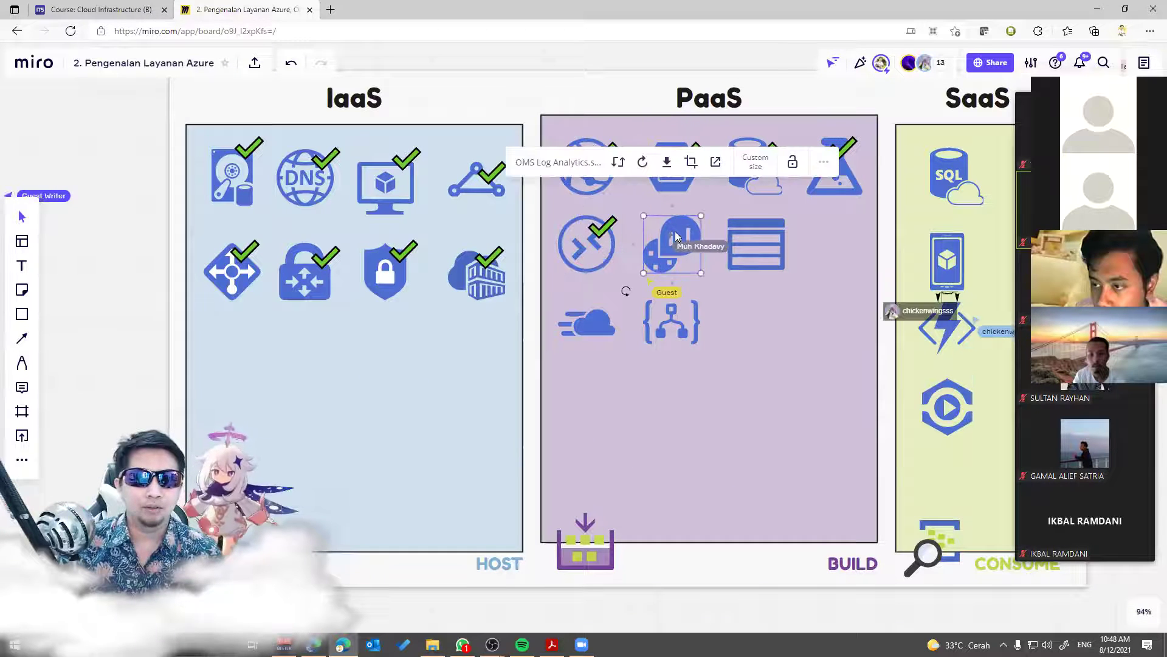
click(822, 239)
key(Escape)
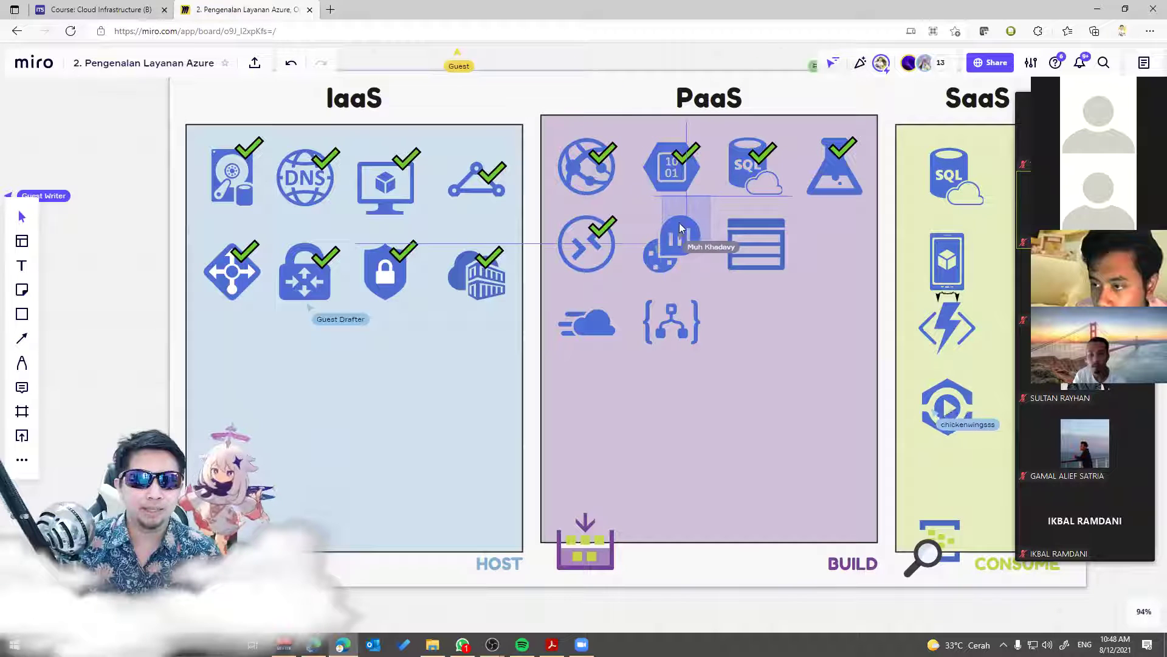
key(ctrl+v)
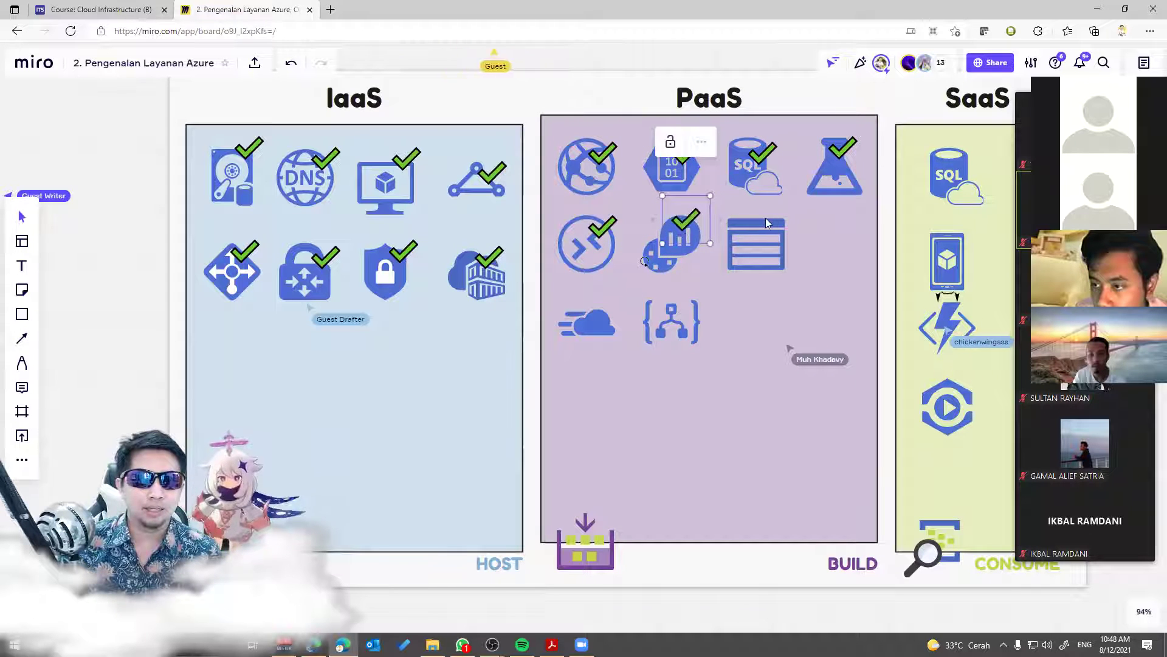
click(766, 223)
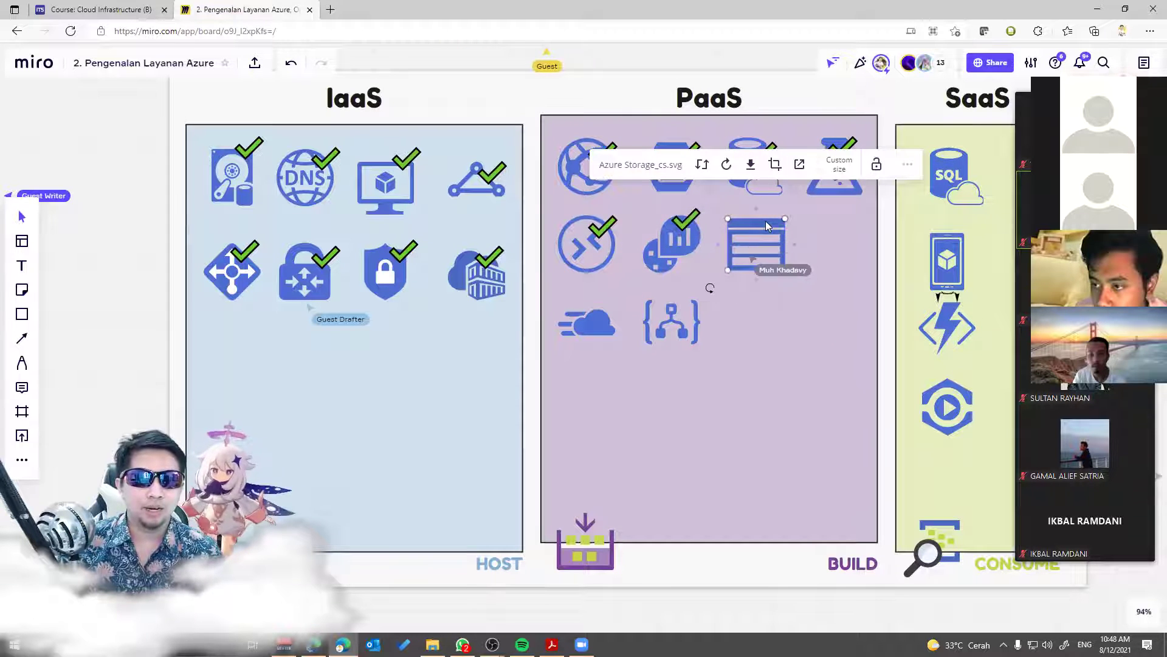
key(ctrl+v)
drag(809, 233, 776, 230)
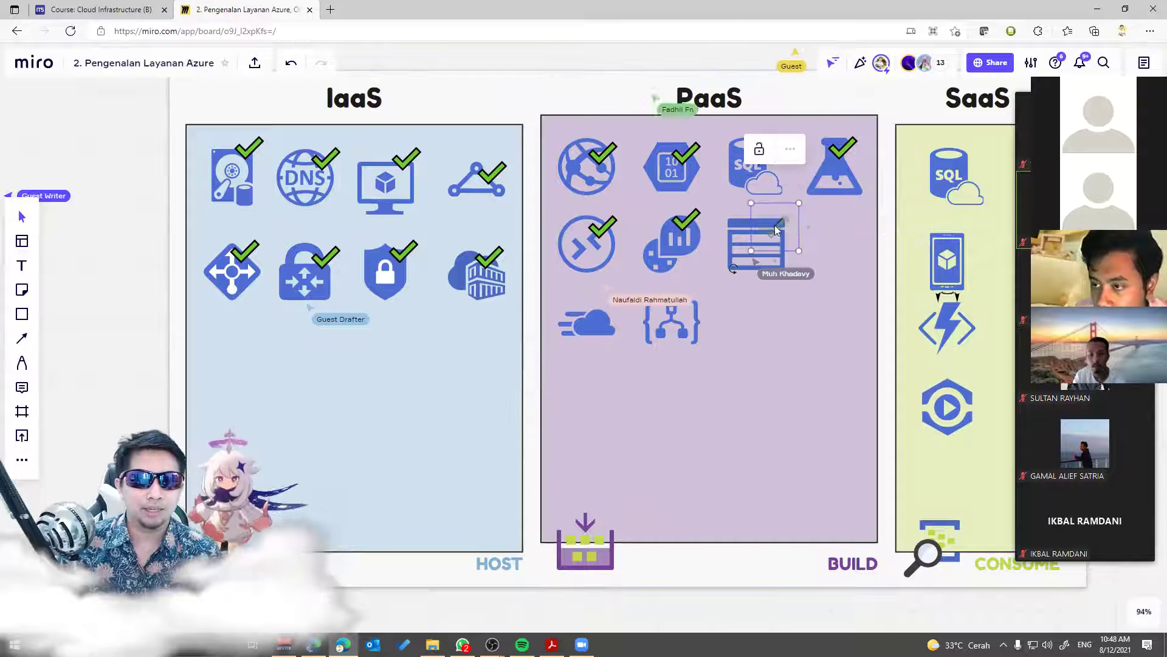
Step: Copy checkmarks onto the Azure CDN cloud and Logic Apps icons
click(602, 326)
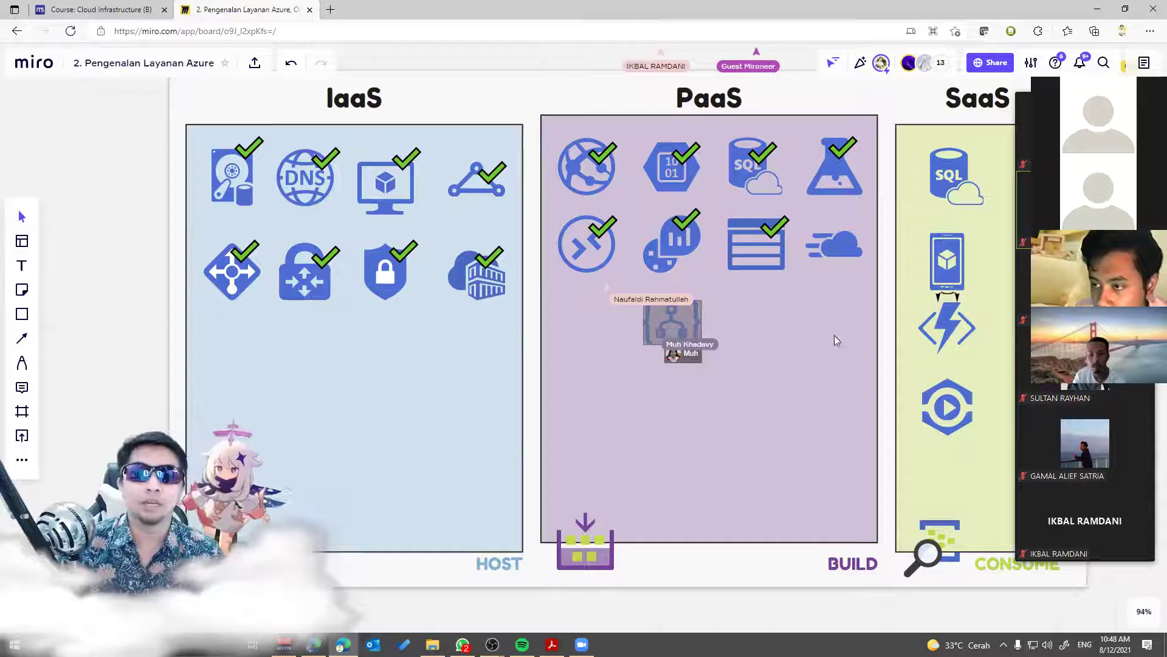
click(844, 245)
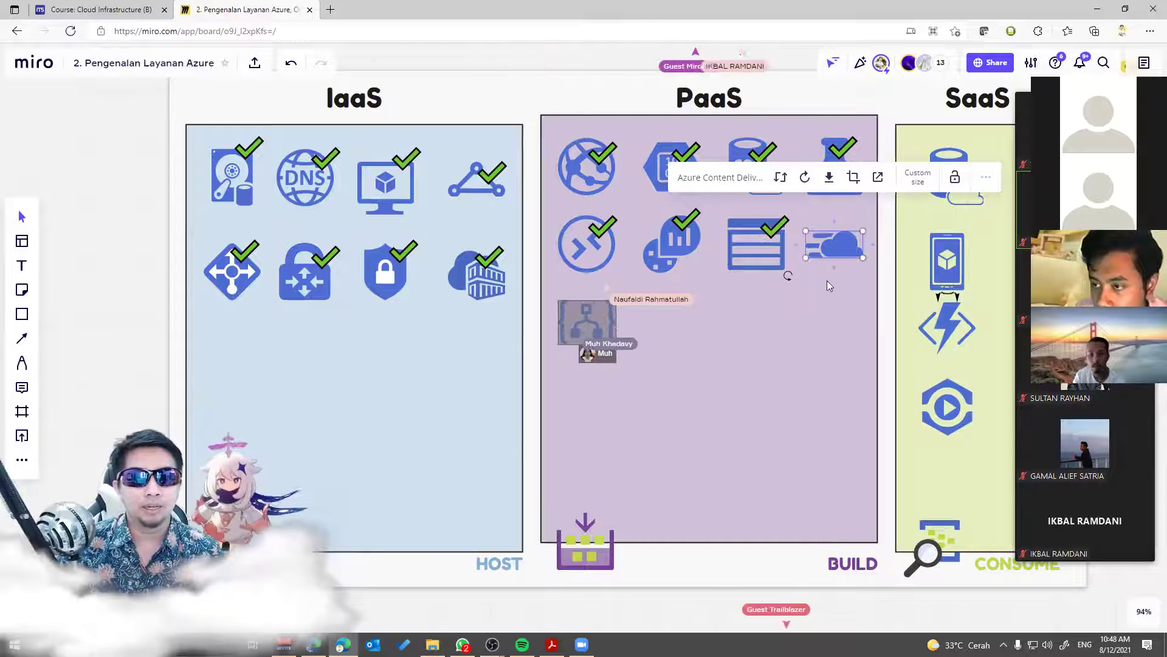
click(783, 227)
drag(775, 230, 850, 239)
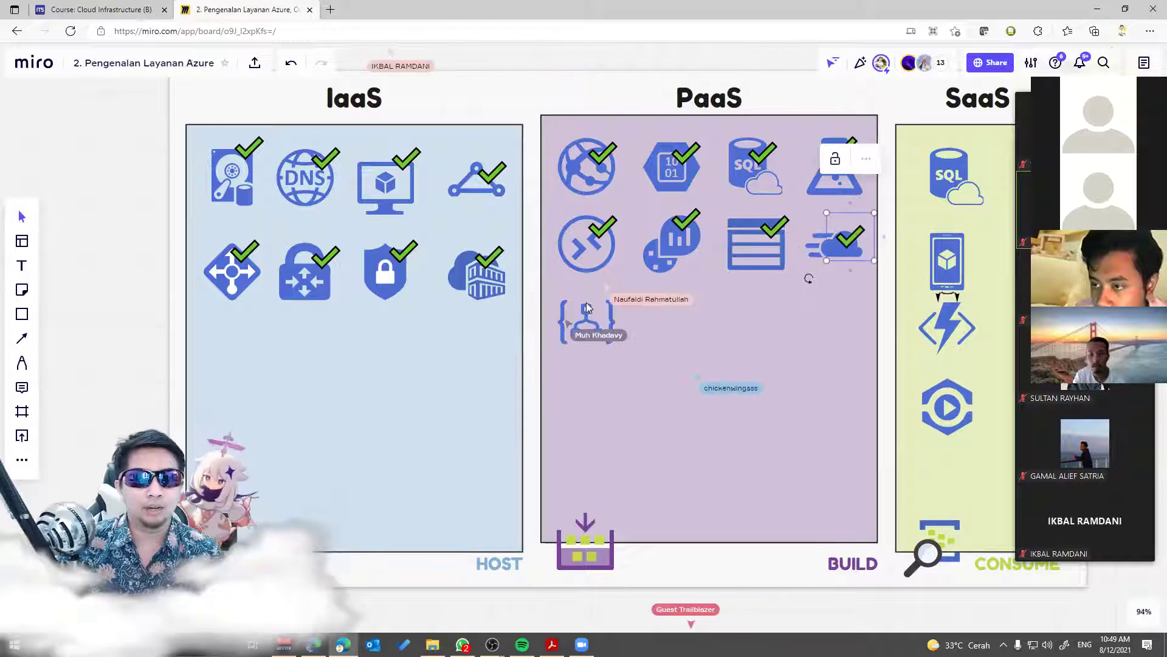
click(587, 310)
click(687, 324)
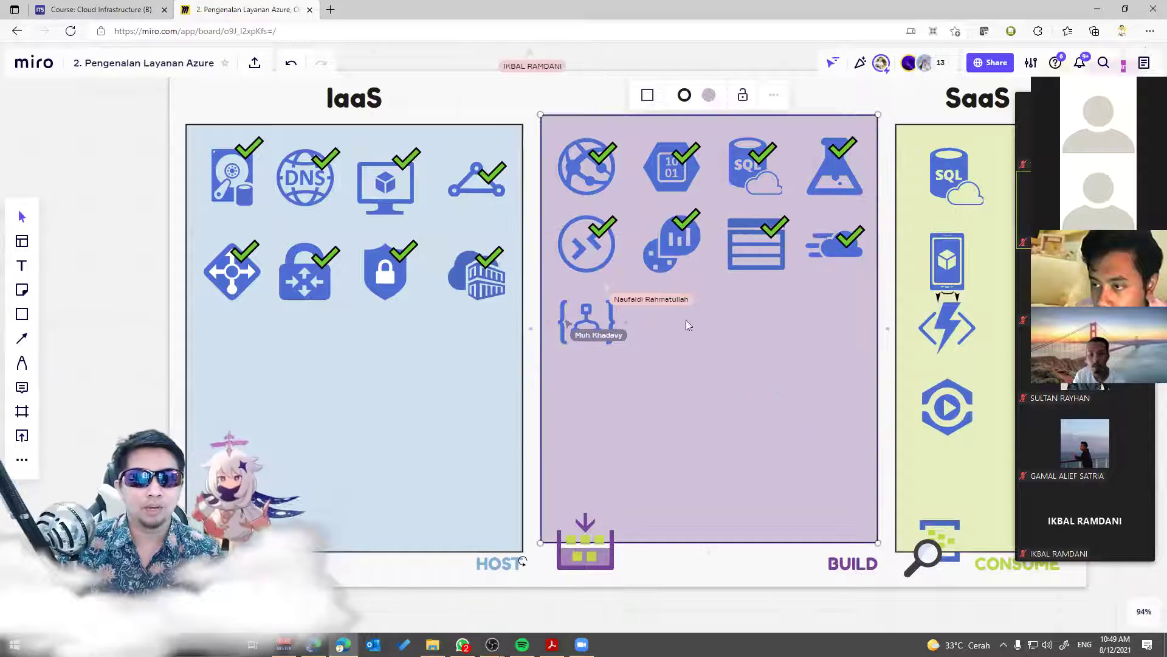
click(850, 242)
drag(743, 263, 689, 298)
drag(612, 301, 610, 305)
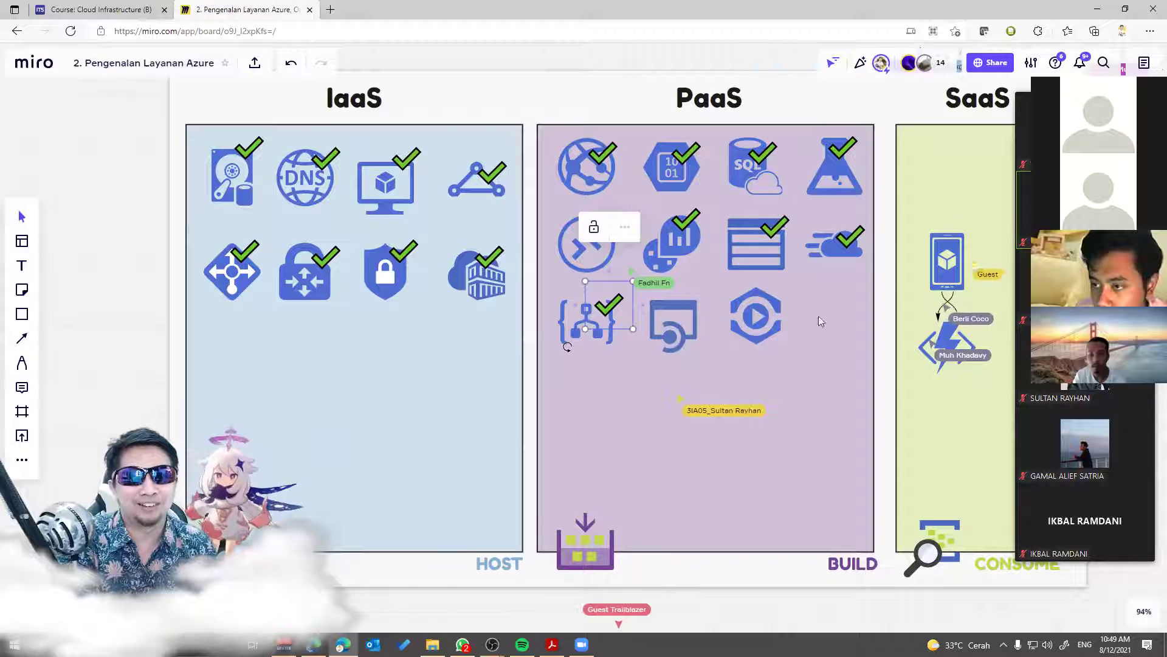
Step: Place checkmarks on the Media Services, API Apps and mobile app icons in the third PaaS row
click(775, 315)
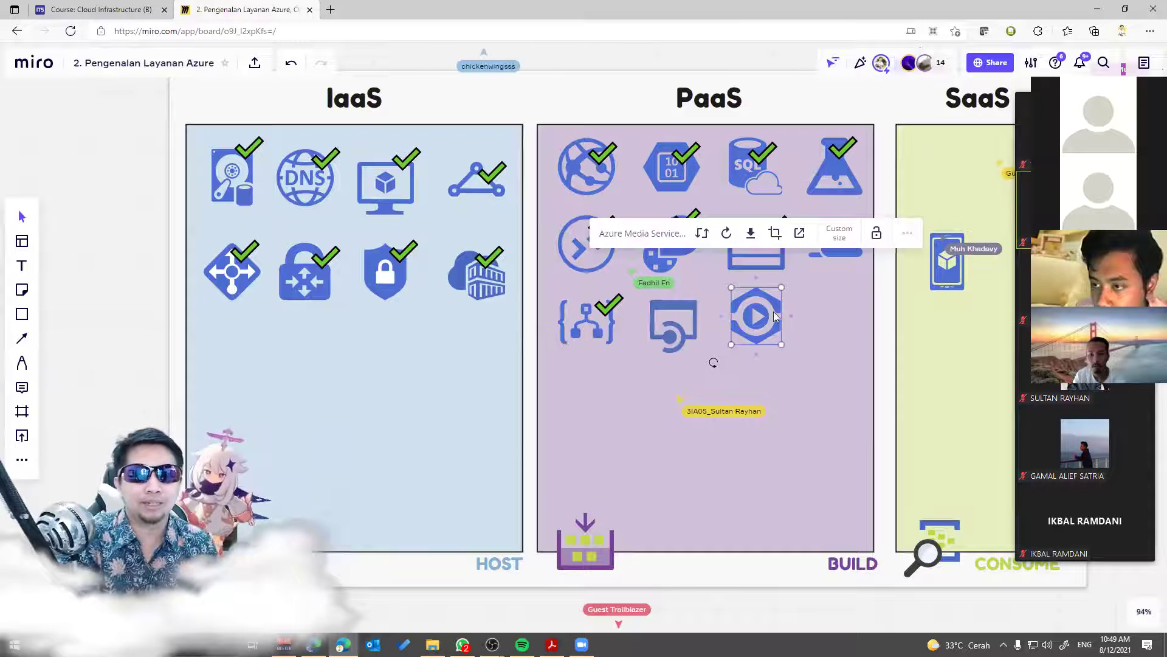
key(Escape)
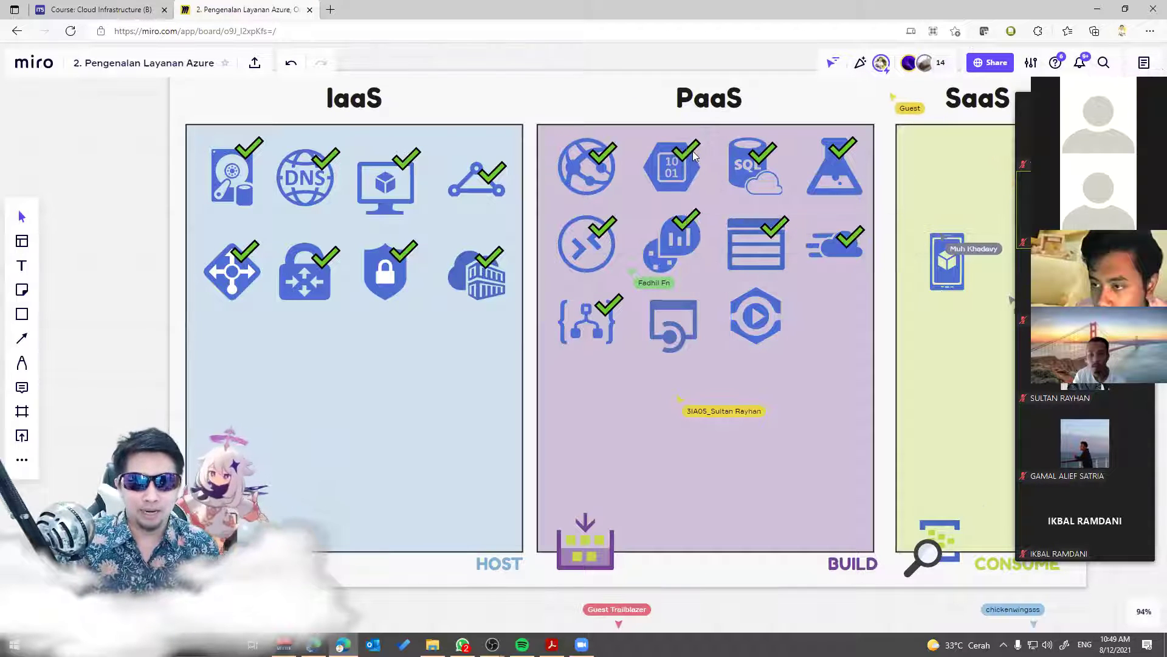
drag(774, 228, 778, 310)
drag(691, 257, 689, 314)
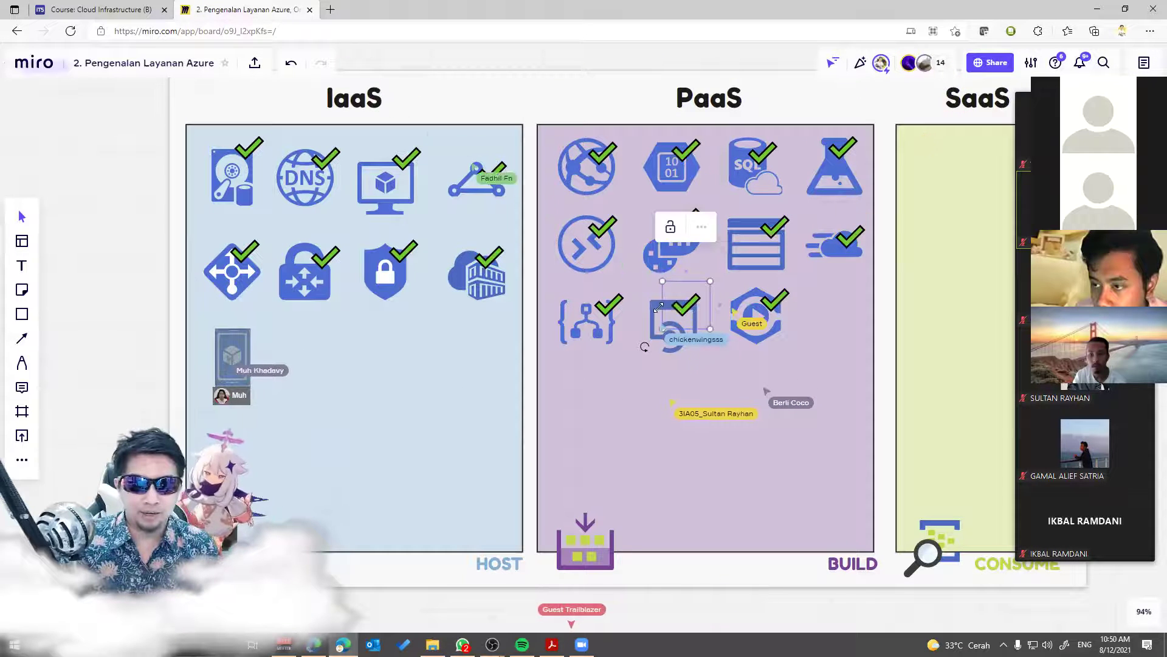
click(656, 318)
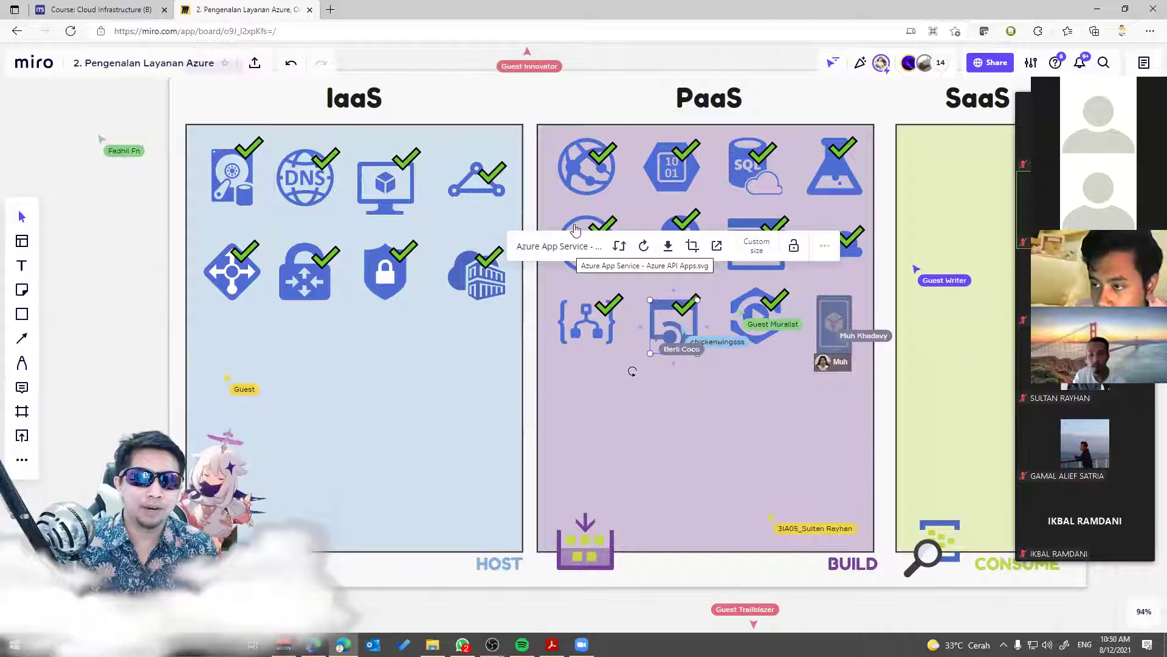
click(579, 166)
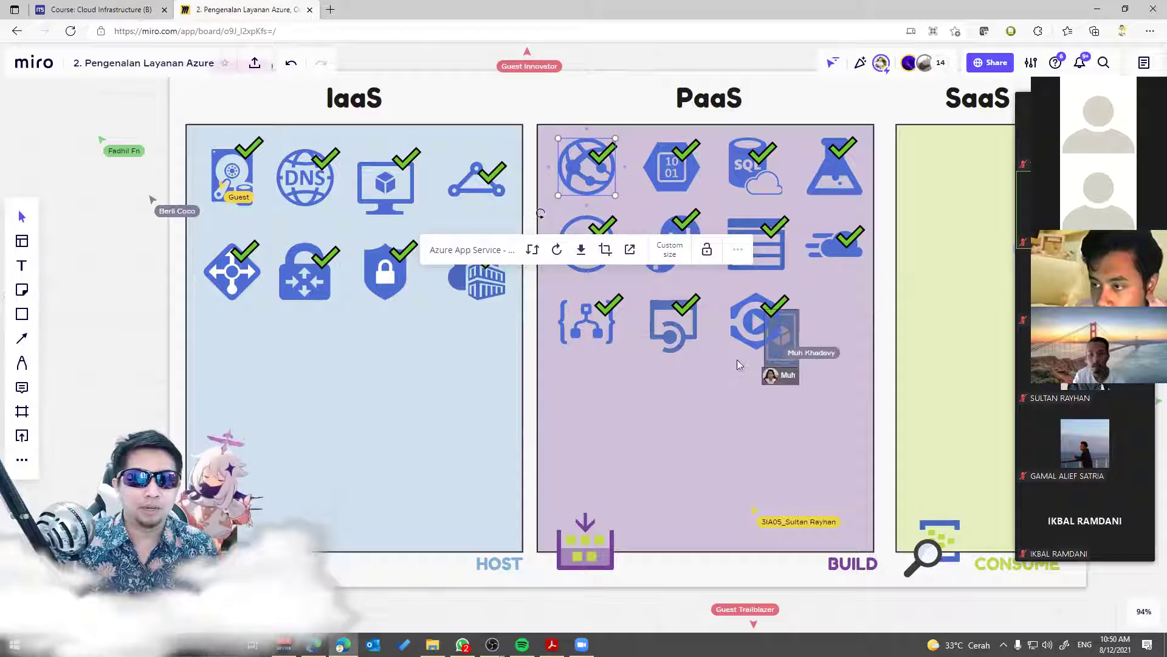
click(596, 117)
click(780, 312)
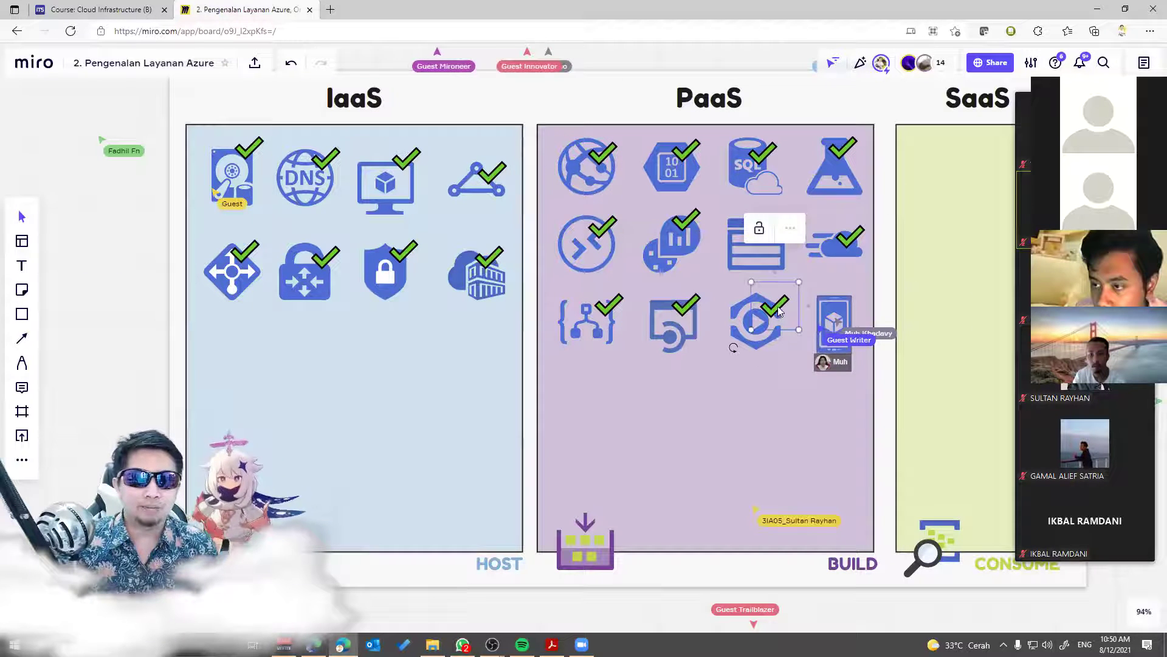
drag(780, 312, 848, 304)
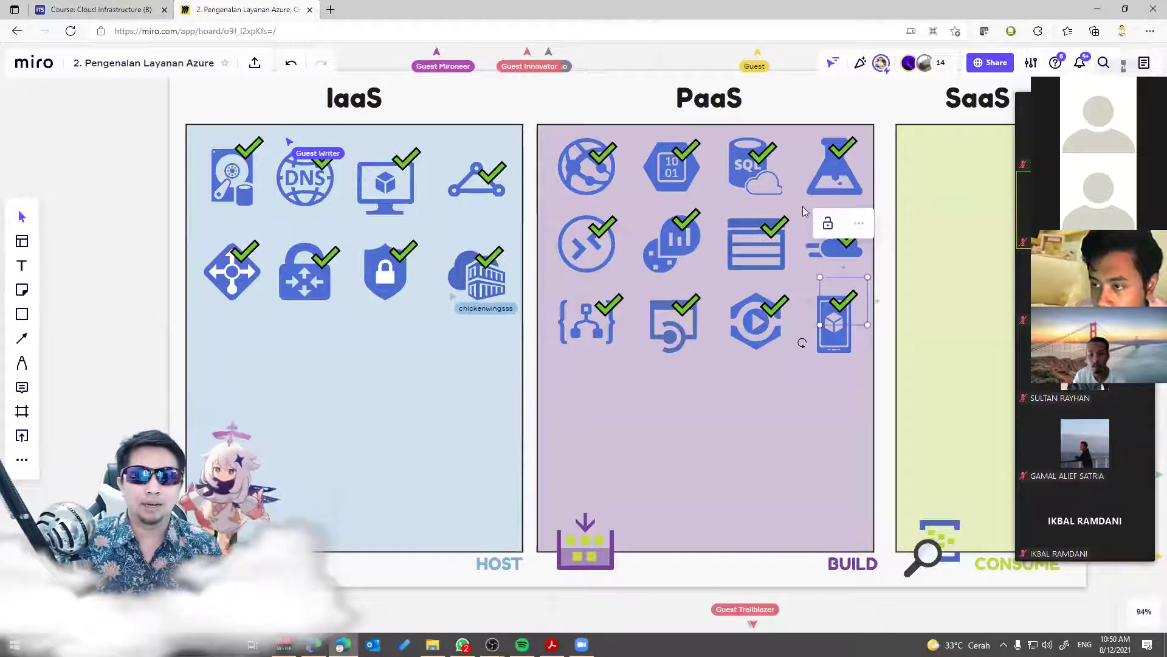
Step: Scroll up to the icon pool and check the names of the cube and Resource Group icons
scroll(803, 211, right, 3)
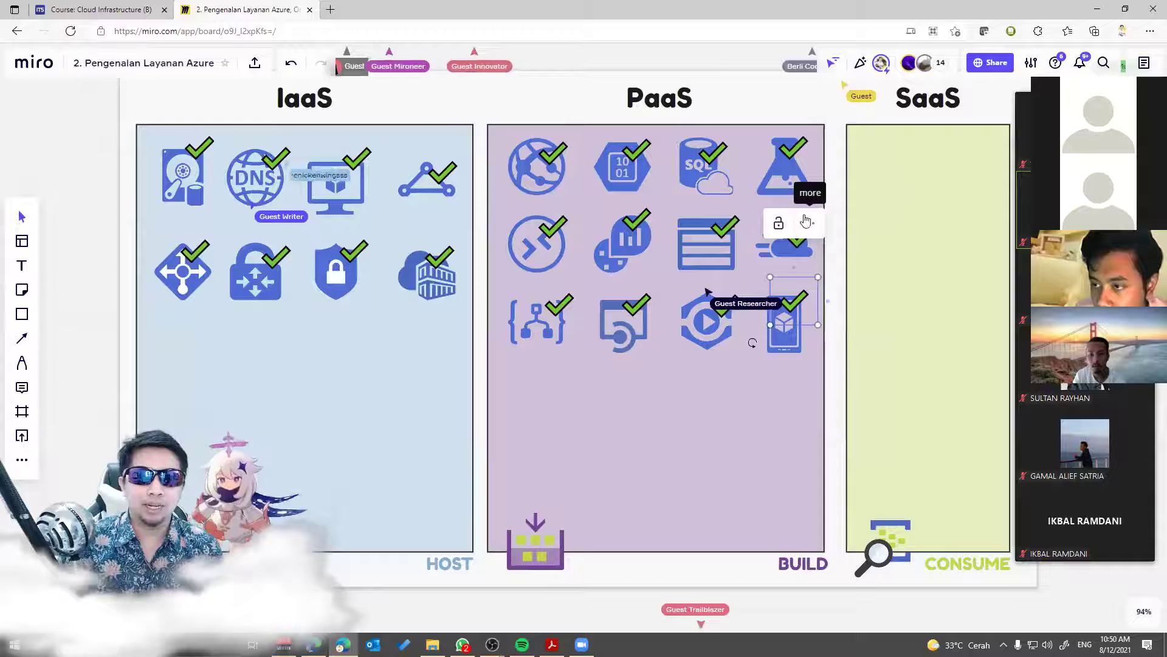
scroll(806, 220, up, 10)
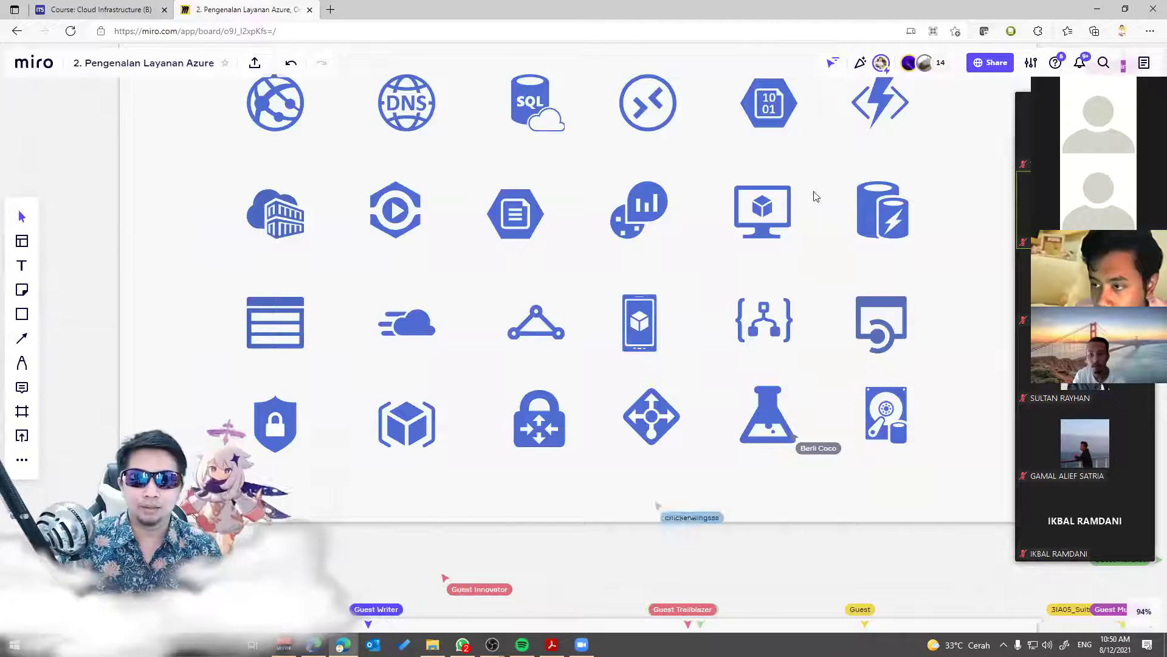
scroll(818, 194, down, 5)
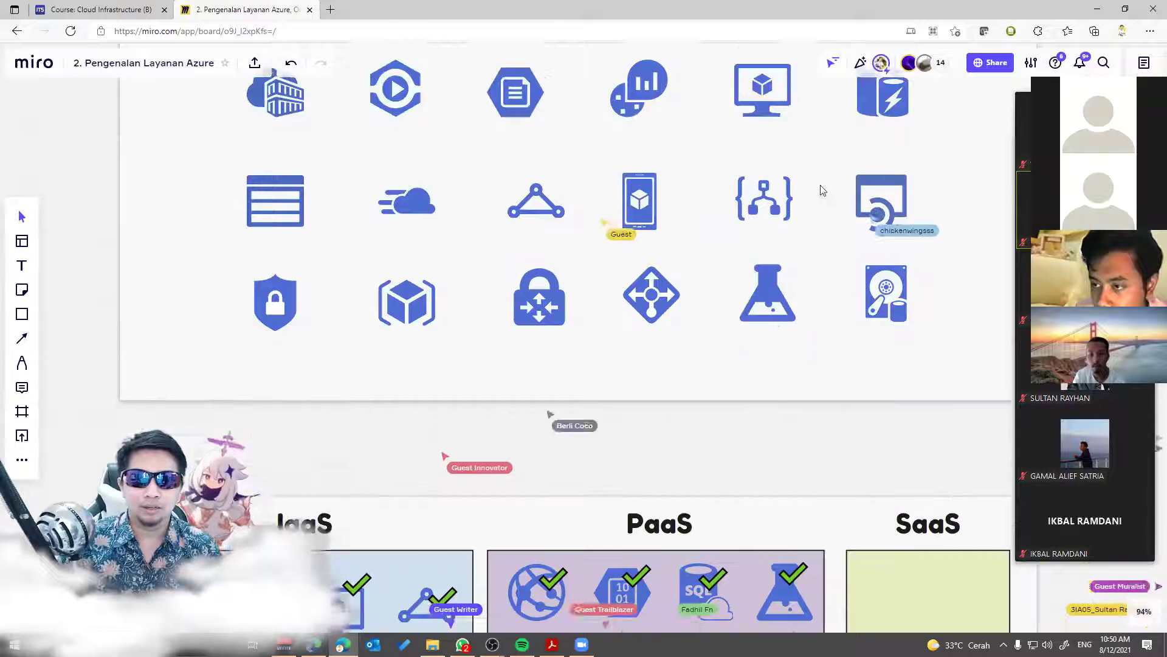
scroll(826, 193, down, 5)
scroll(826, 194, up, 5)
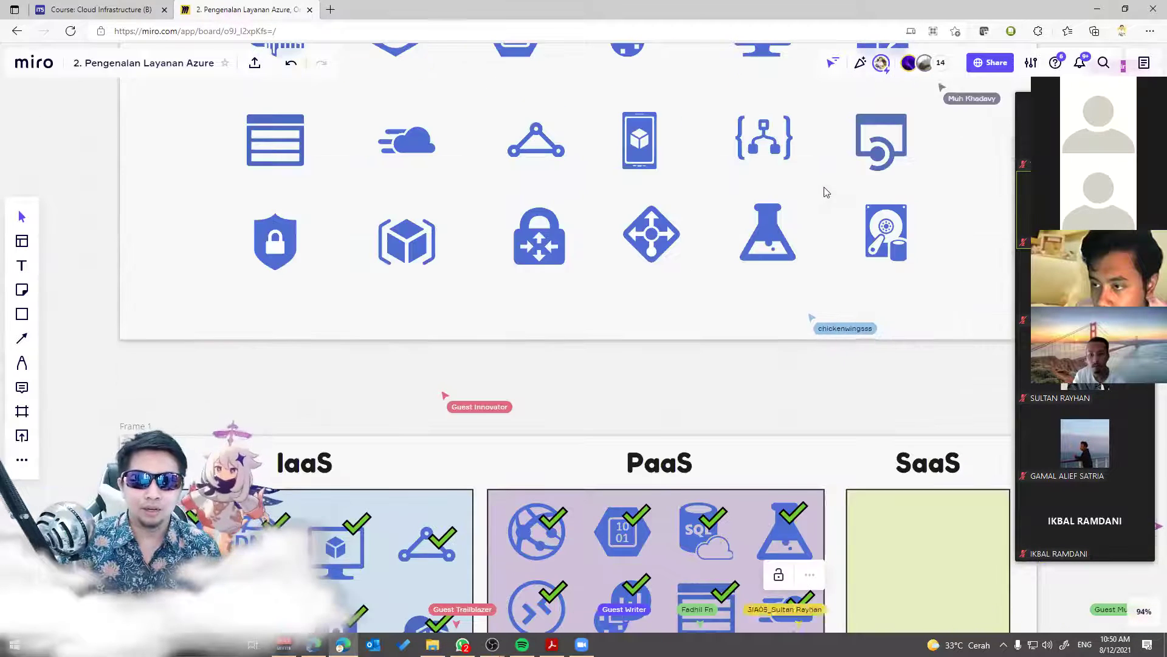
scroll(830, 191, down, 3)
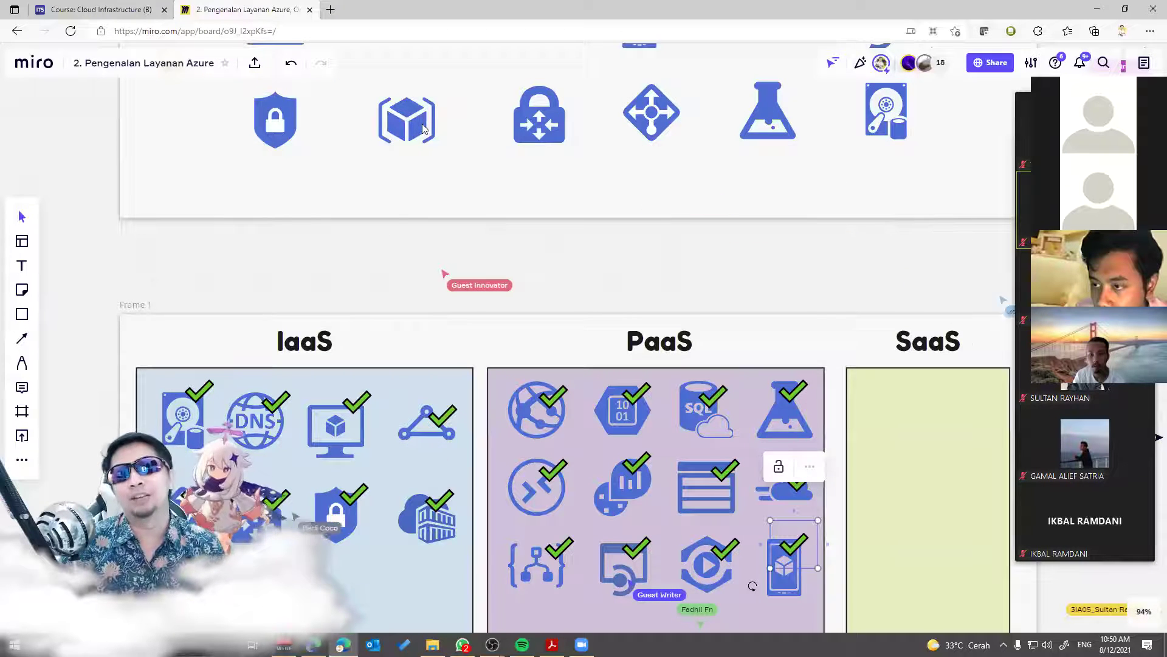
scroll(423, 129, up, 1)
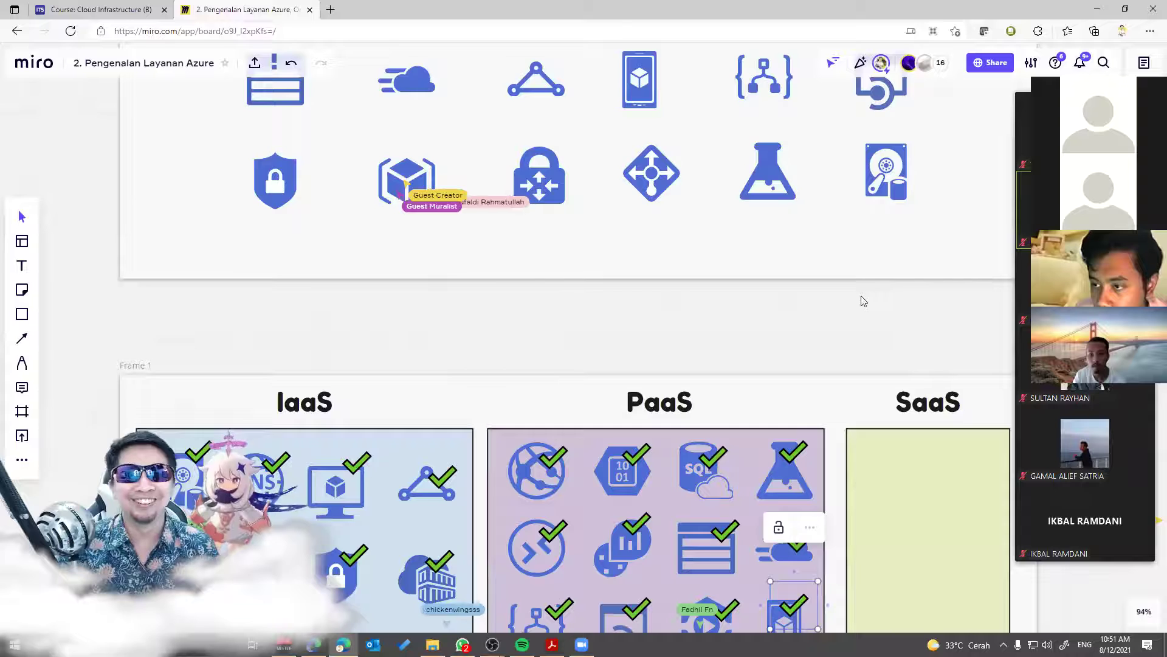
scroll(851, 297, up, 3)
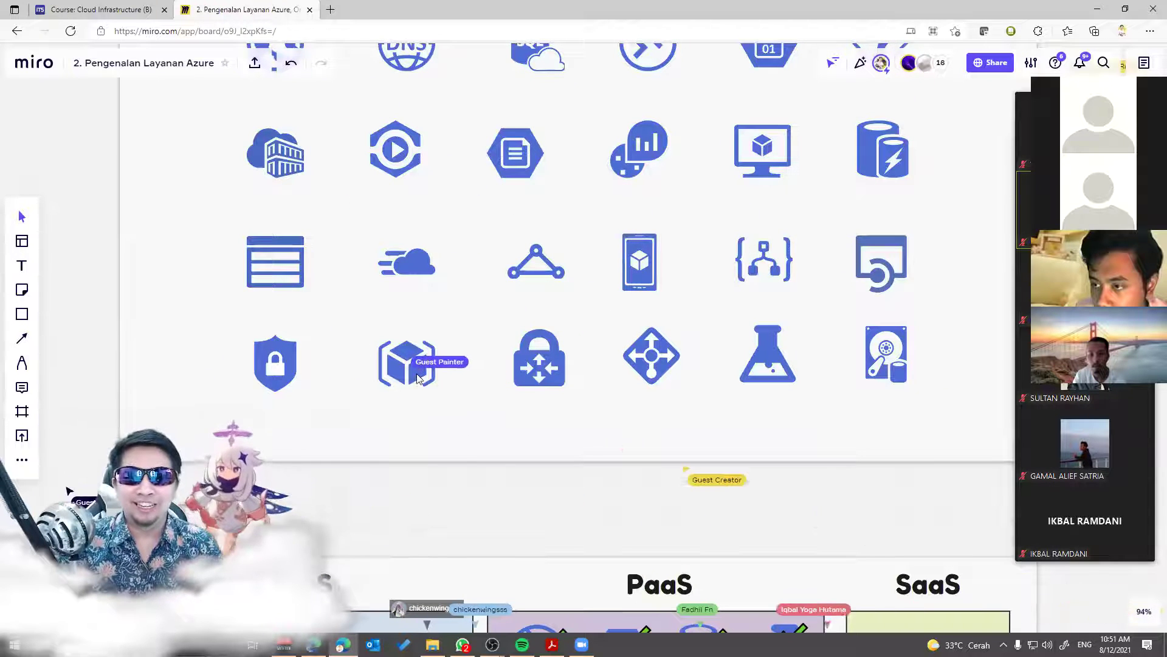
click(418, 381)
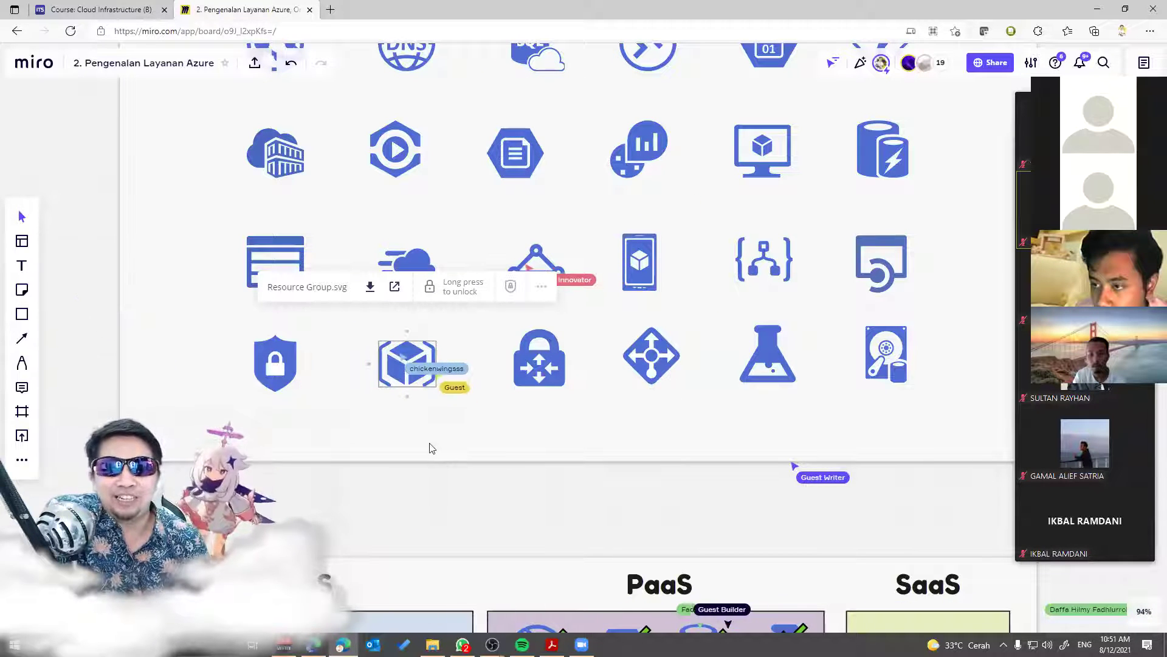
click(549, 519)
Step: Check the triangle and other pool icons, then pan back to the IaaS, PaaS and SaaS columns
scroll(541, 511, down, 3)
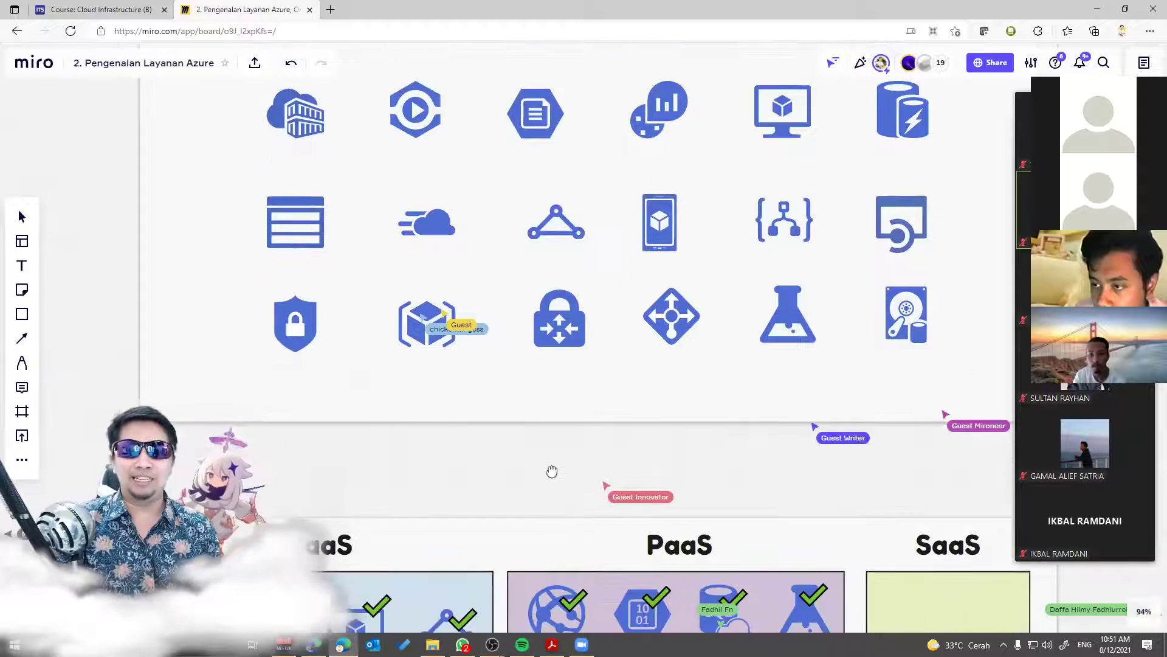
scroll(568, 383, up, 3)
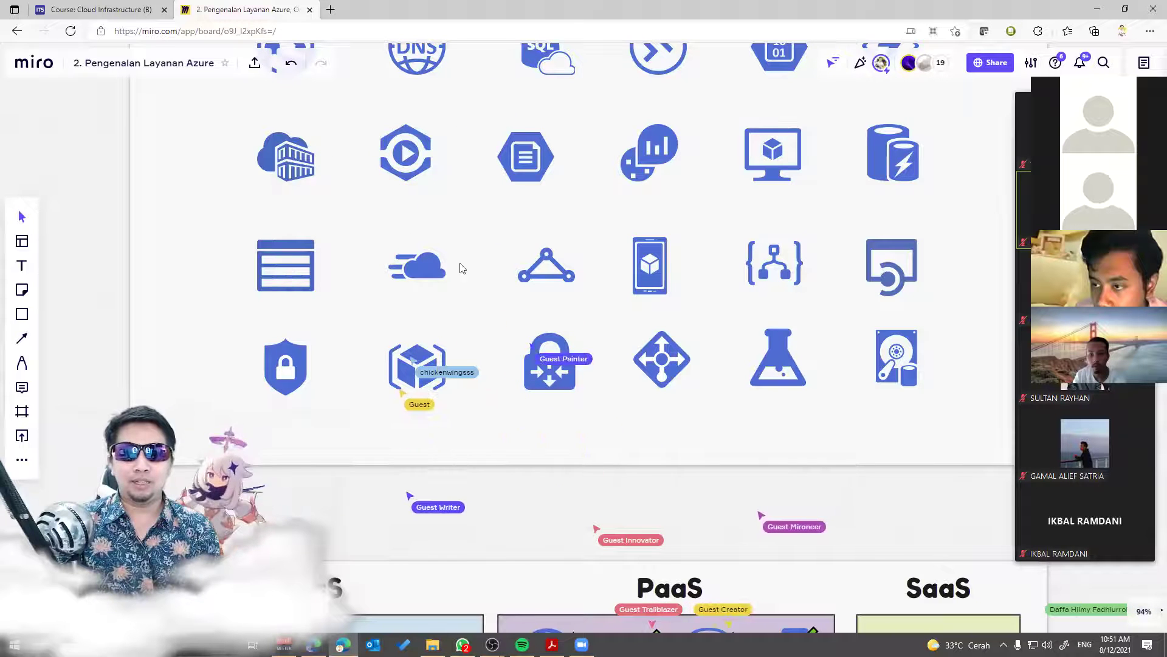
click(558, 264)
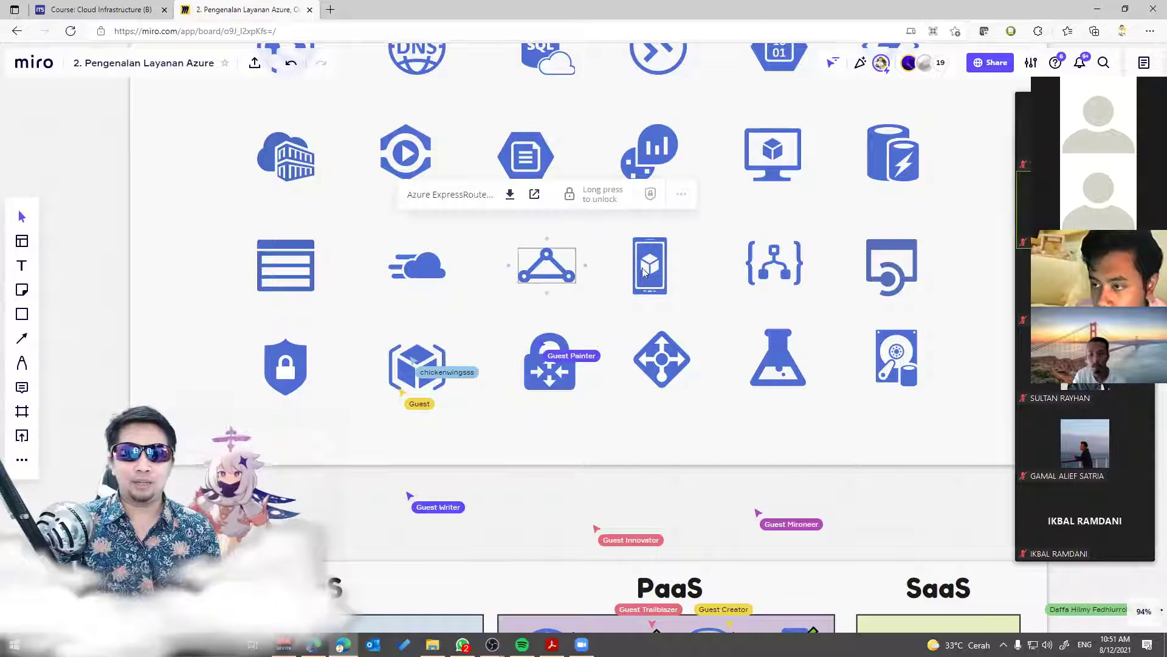
click(891, 264)
click(892, 152)
click(798, 498)
drag(798, 498, 709, 175)
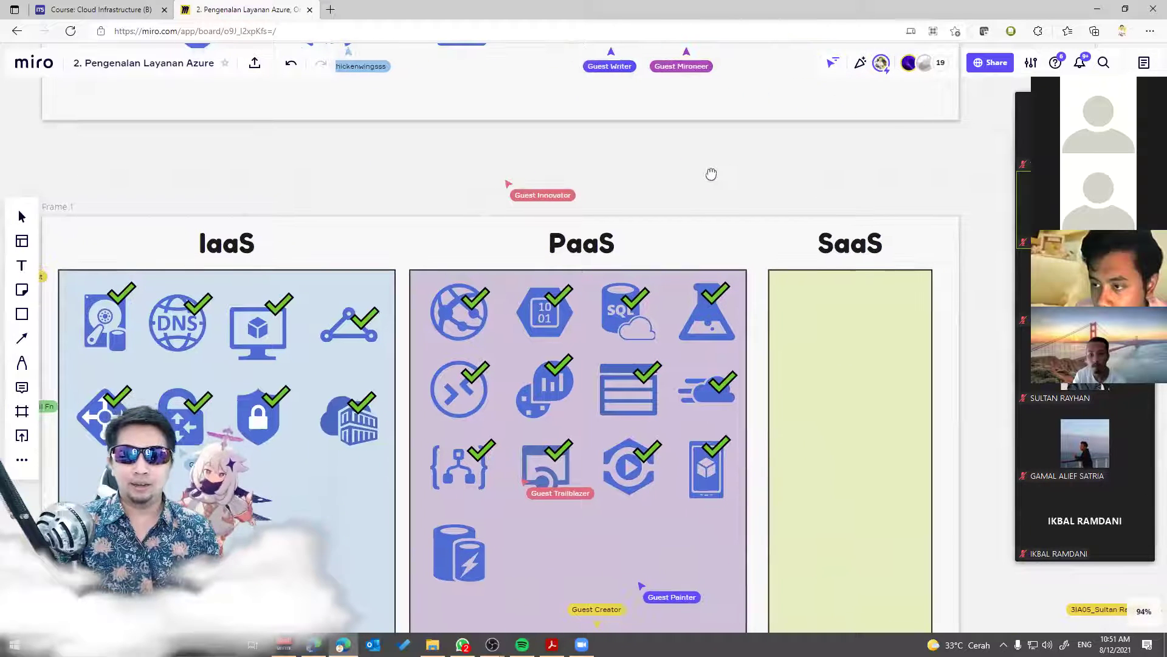
Step: Copy a checkmark from the code-braces icon onto the cache cylinder icon in PaaS
scroll(535, 426, down, 3)
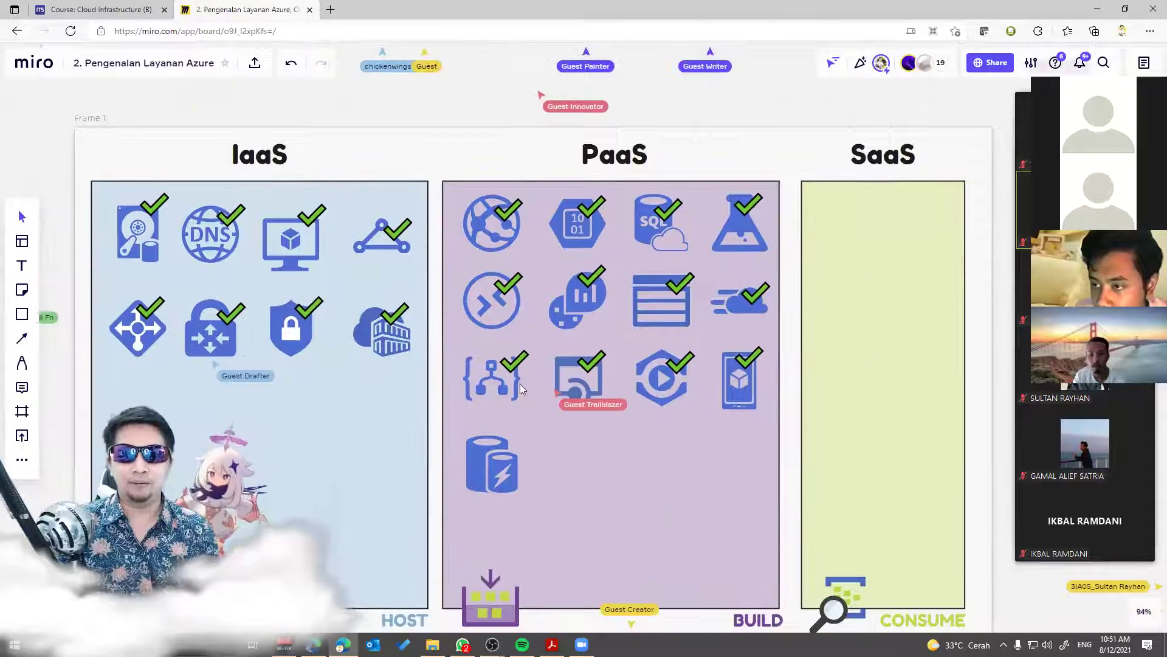
click(493, 444)
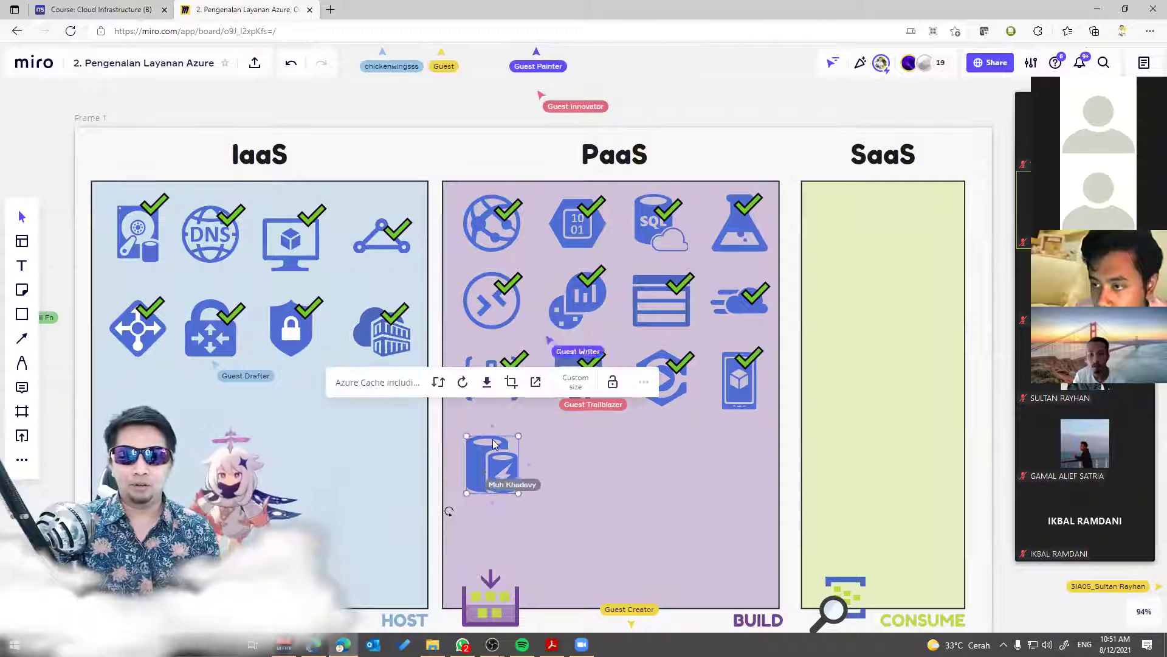
click(468, 425)
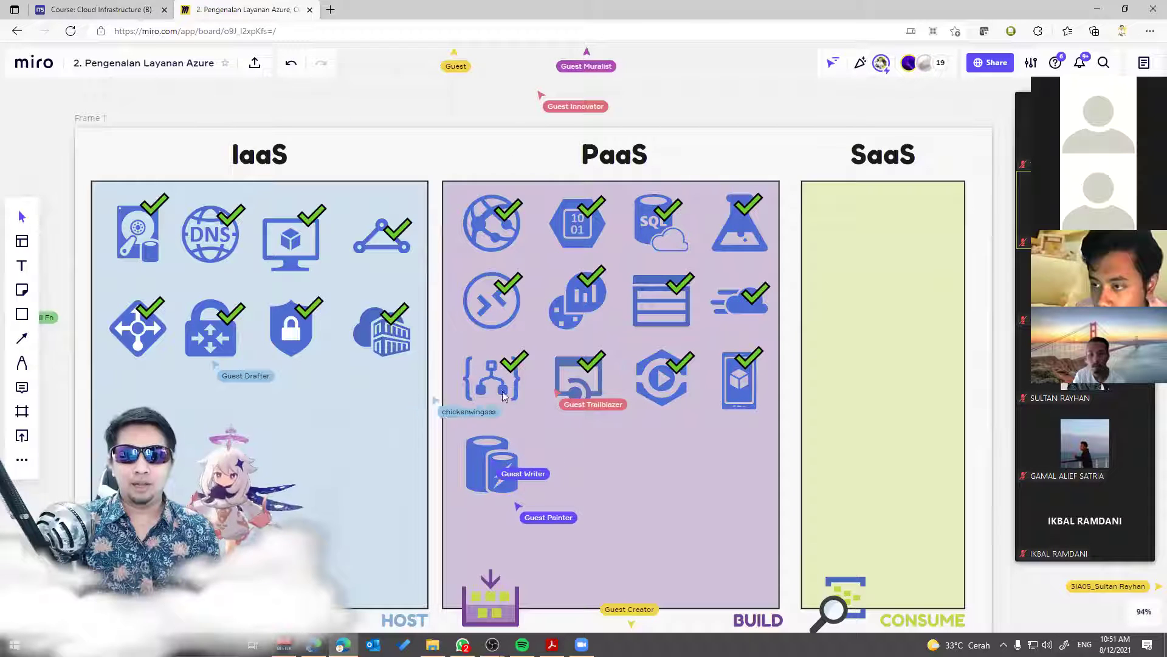
click(515, 368)
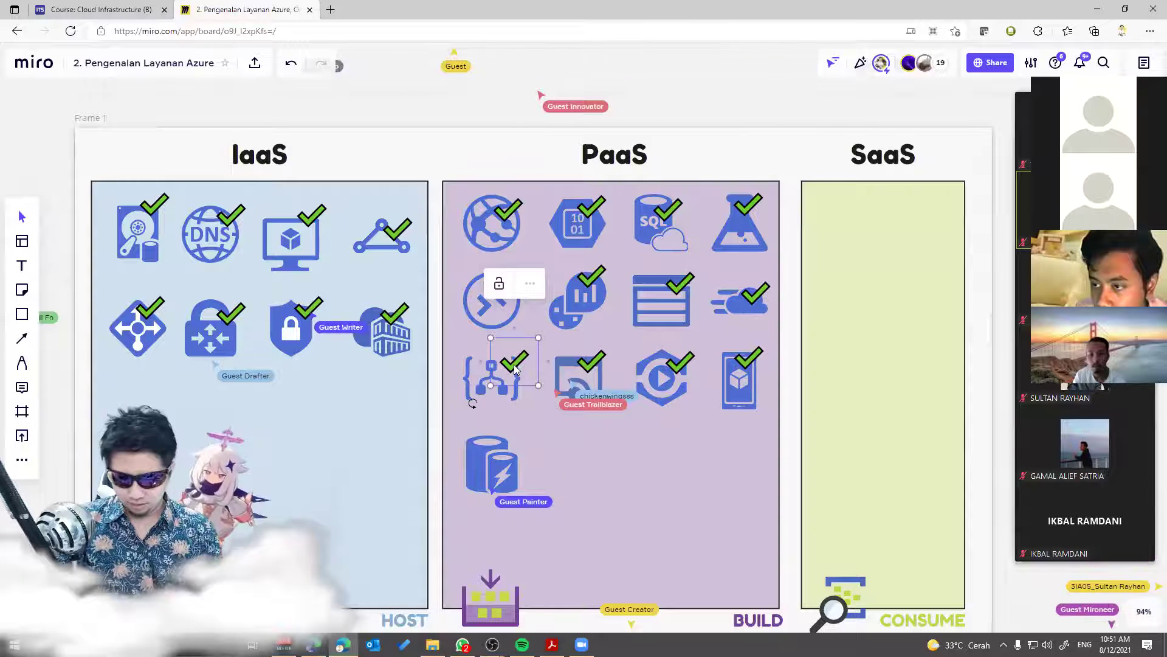
drag(515, 369, 518, 451)
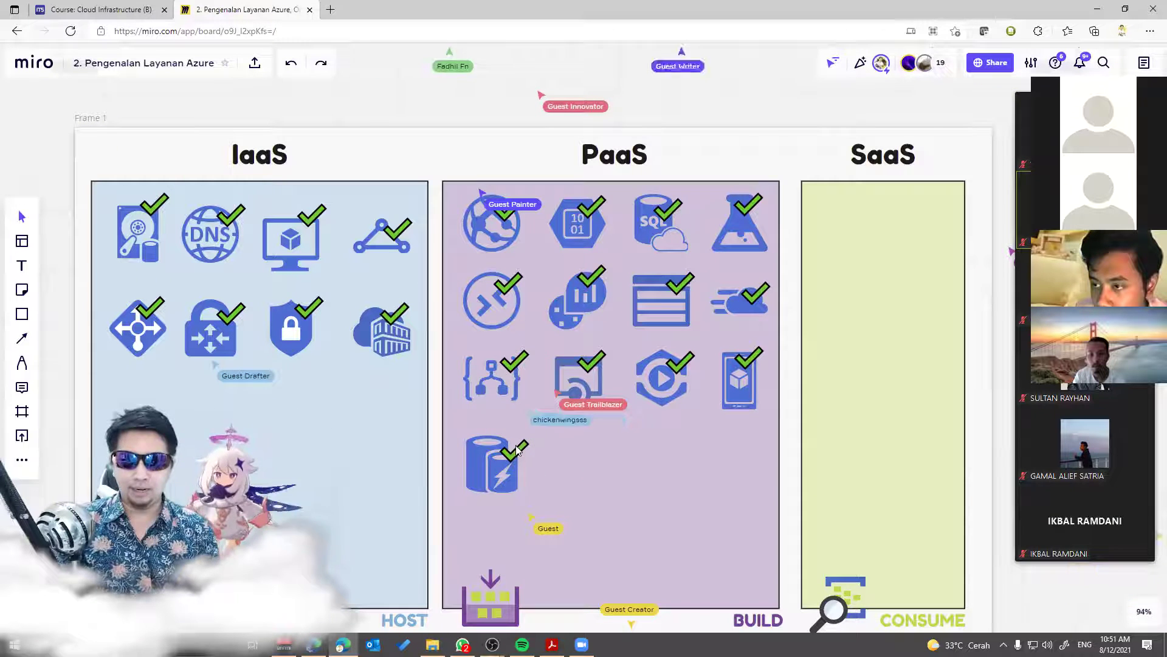
click(545, 426)
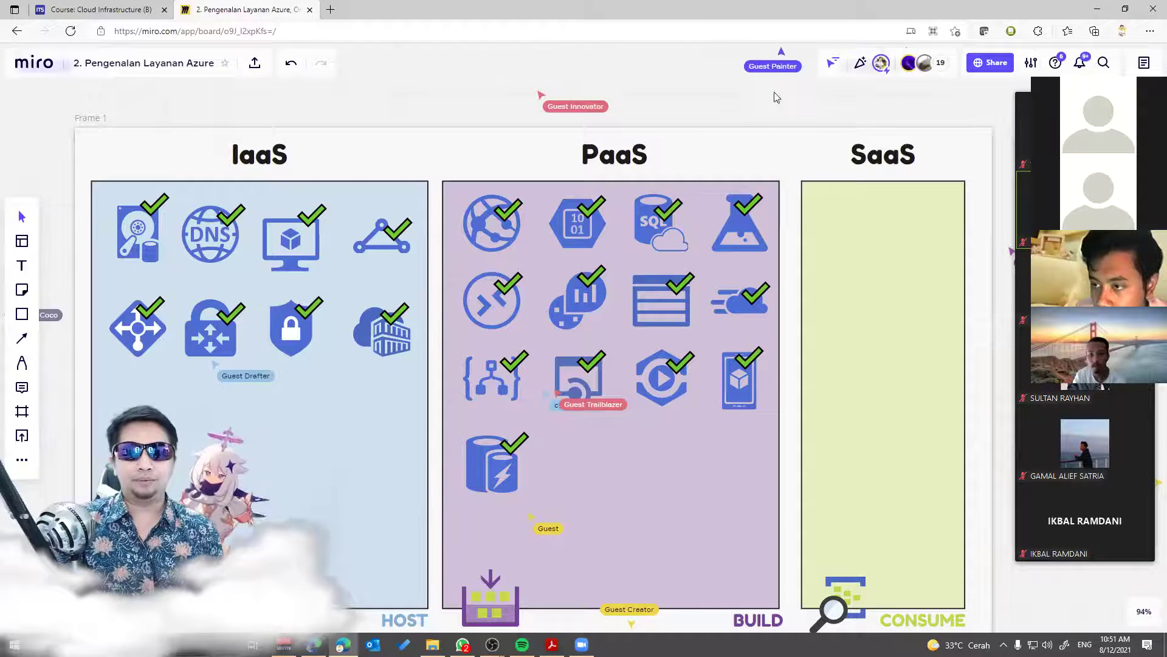
Step: Move across the icon pool and select the checkmark on the database icon
scroll(564, 386, up, 10)
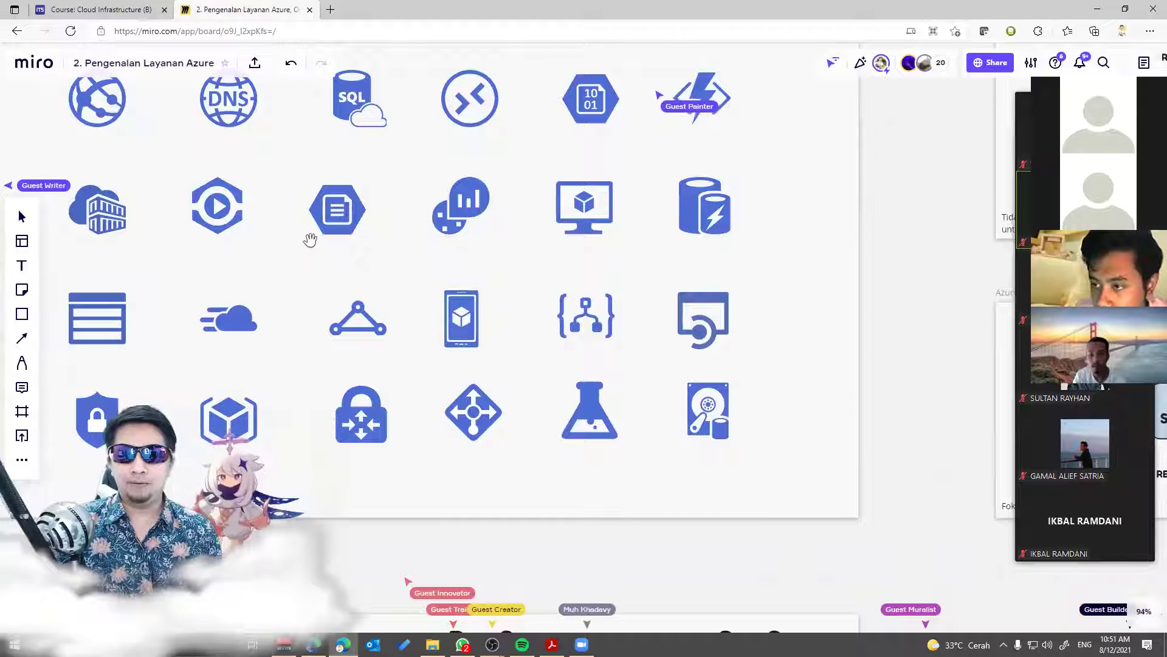
drag(307, 239, 398, 294)
scroll(630, 177, up, 1)
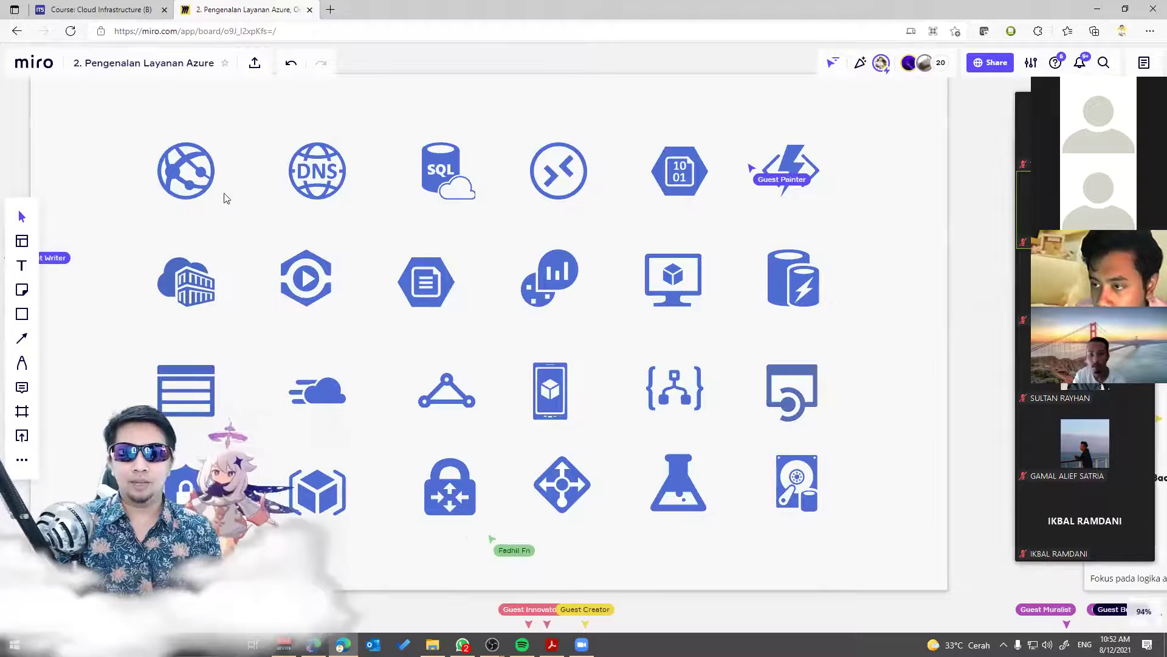
scroll(99, 296, down, 10)
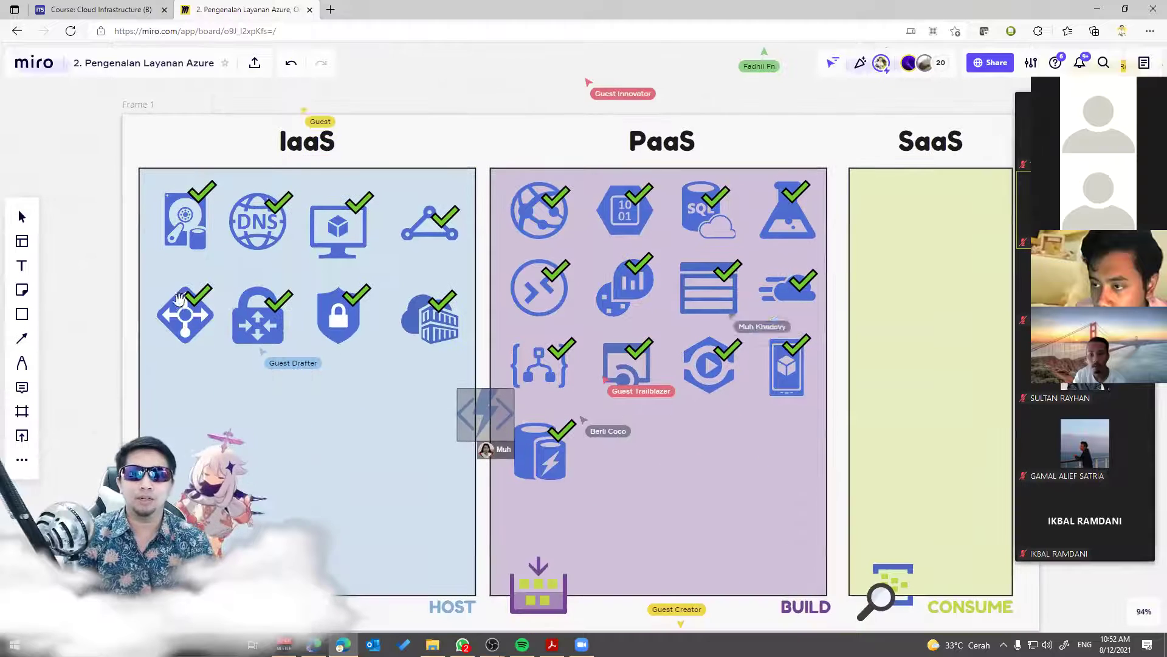
scroll(98, 296, down, 1)
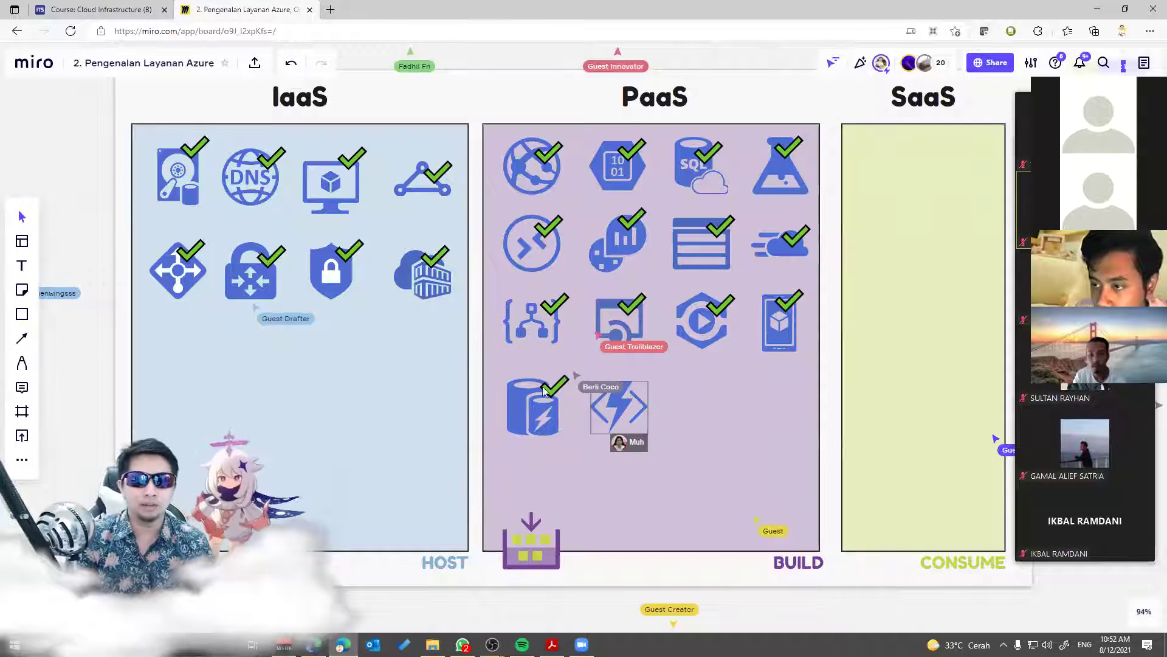
click(554, 389)
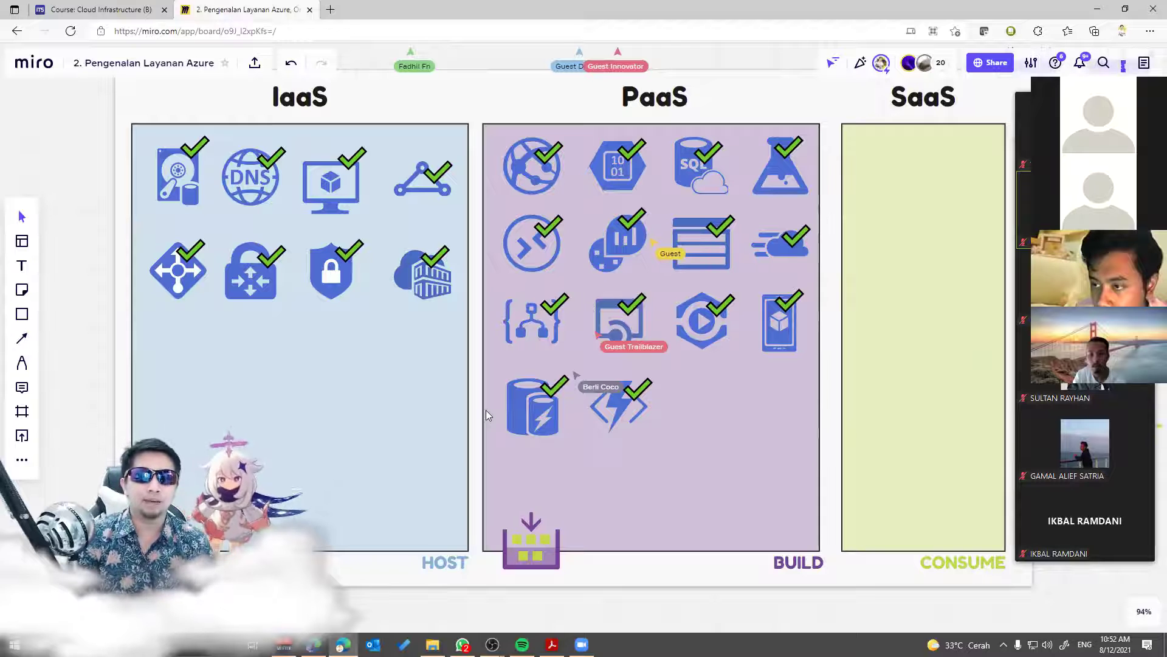
Step: Switch to the presentation and advance to the Azure Virtual Desktop slide
key(alt+Tab)
key(alt+Tab)
key(alt+Tab)
key(alt+Tab)
key(alt+Tab)
key(alt+Tab)
key(alt+Tab)
key(alt+shift+Tab)
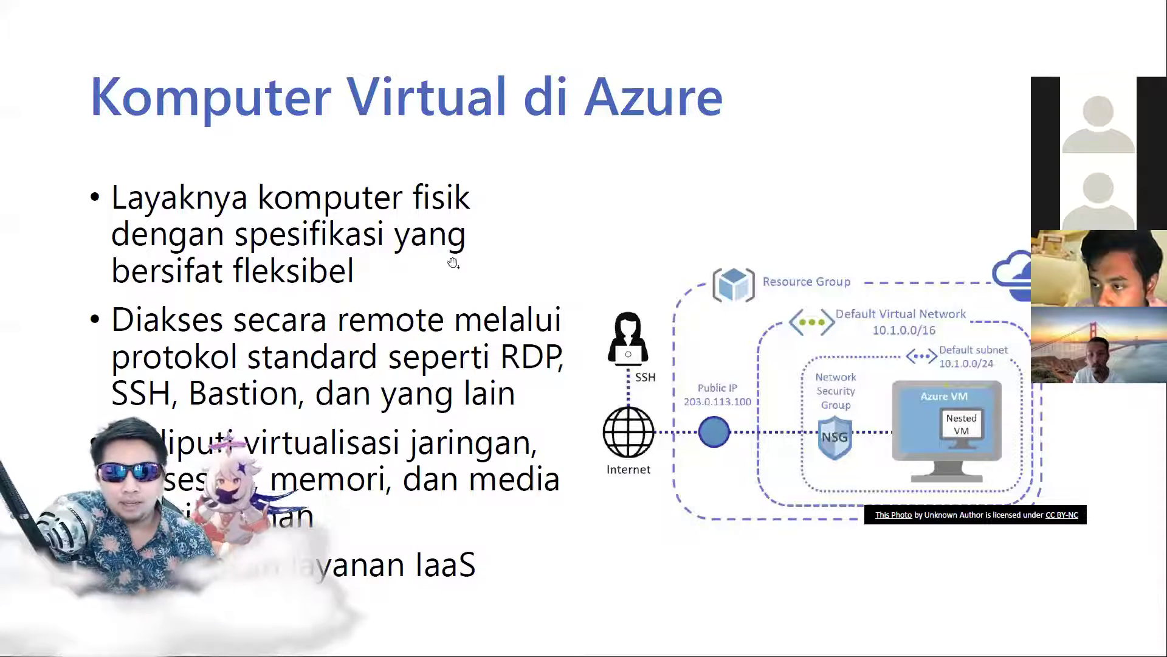
click(626, 179)
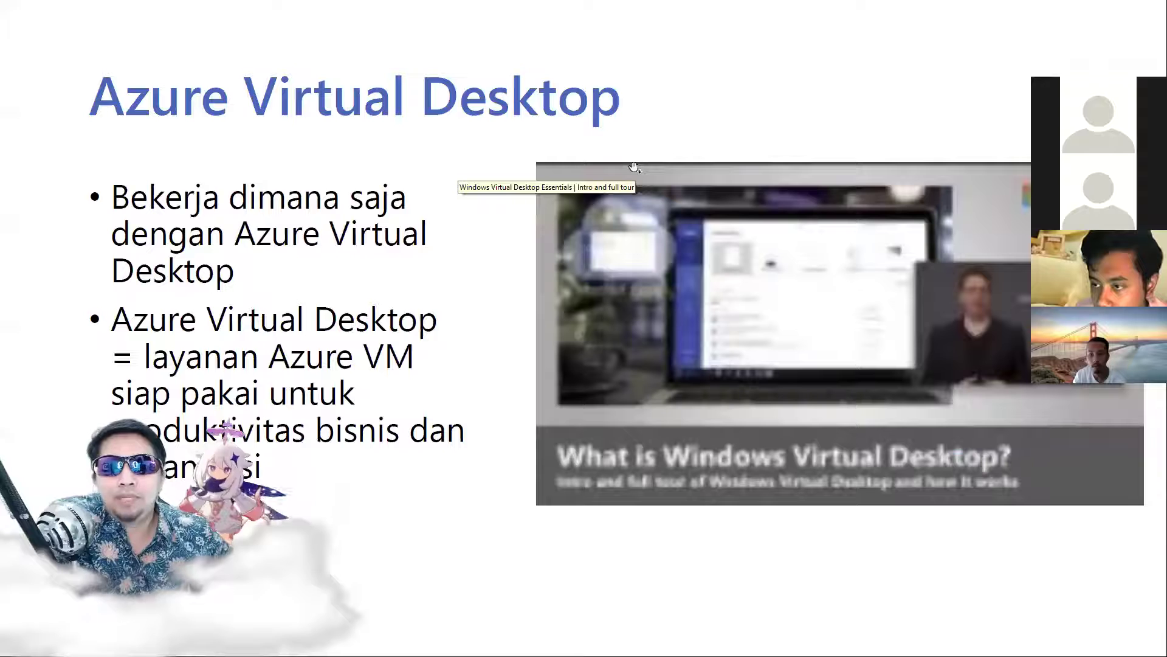
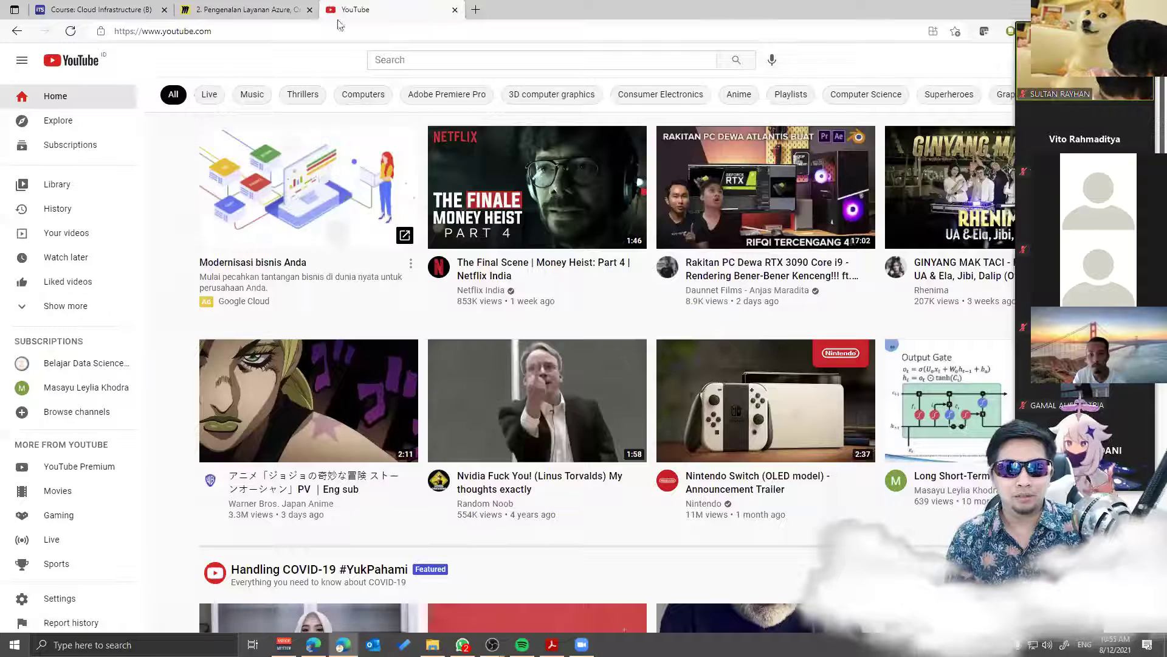
Step: Search YouTube for 'what is azure virtual desktop'
click(505, 60)
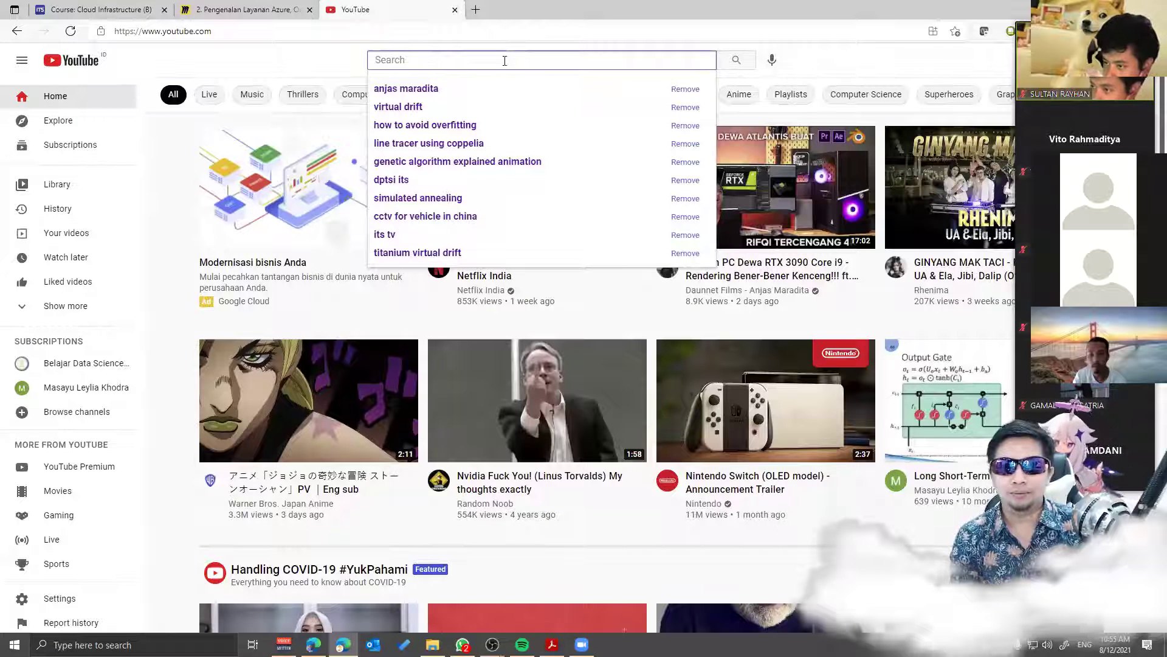
text(what is)
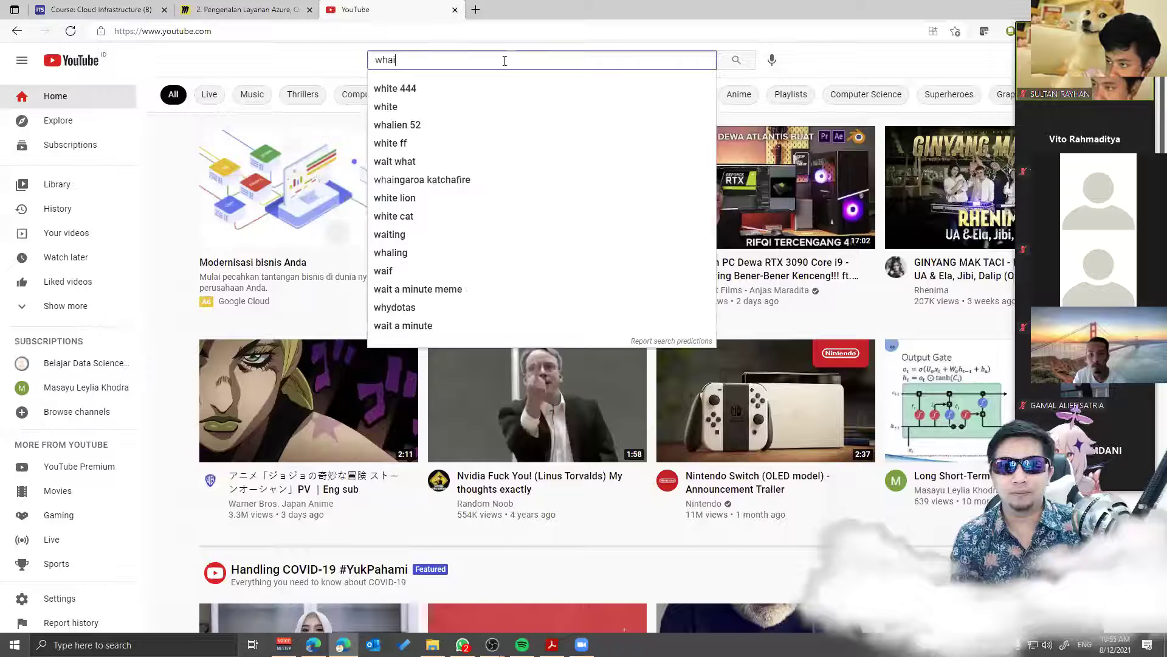
text(virtual)
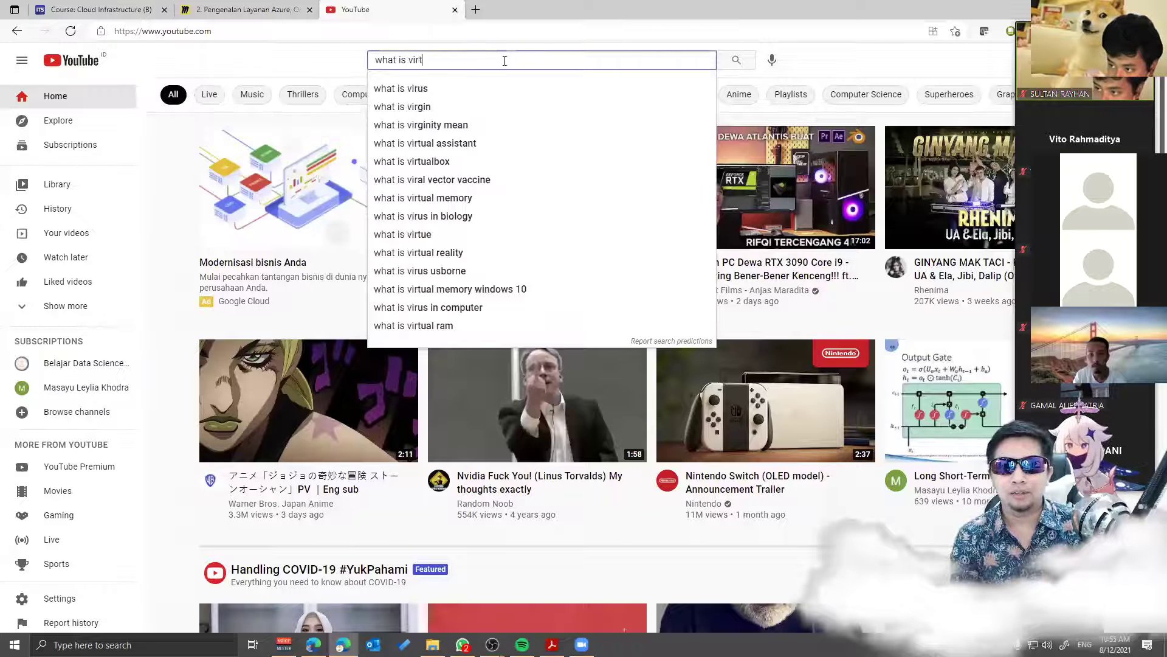
key(BackSpace)
key(BackSpace)
key(BackSpace)
key(BackSpace)
key(BackSpace)
key(BackSpace)
key(BackSpace)
text(au)
key(BackSpace)
text(zure virtua)
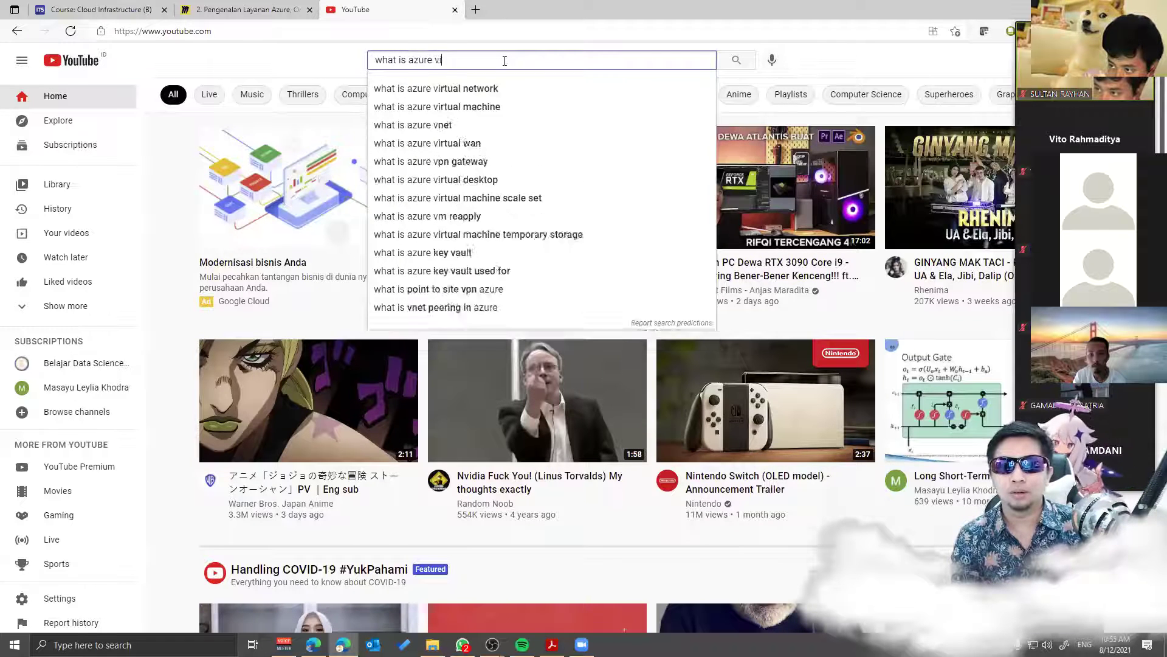
text(l)
key(Down)
key(Down)
key(Down)
key(Down)
key(Return)
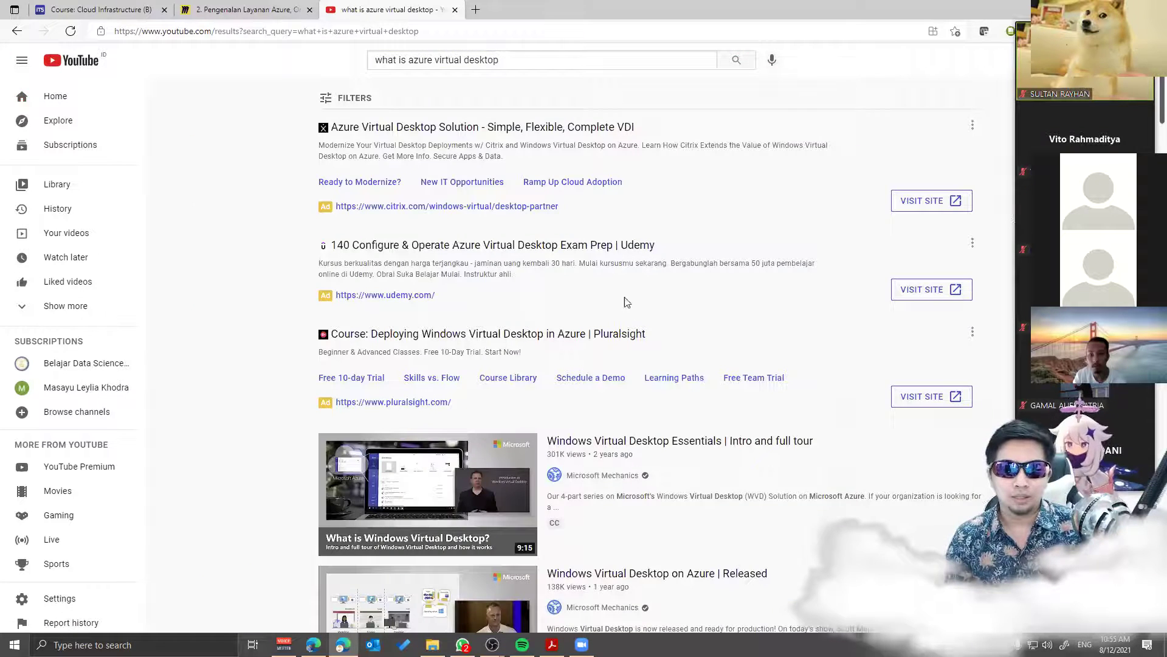
Step: Copy the link of the Windows Virtual Desktop Essentials video and bring up the meeting chat
scroll(377, 222, down, 4)
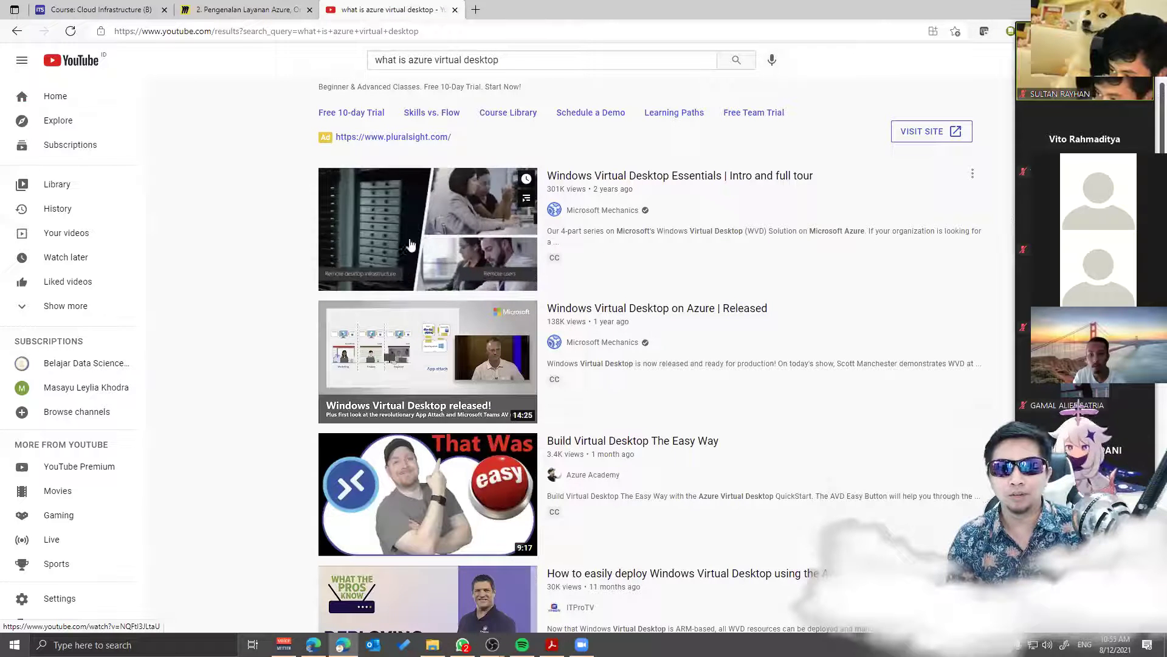
right_click(607, 177)
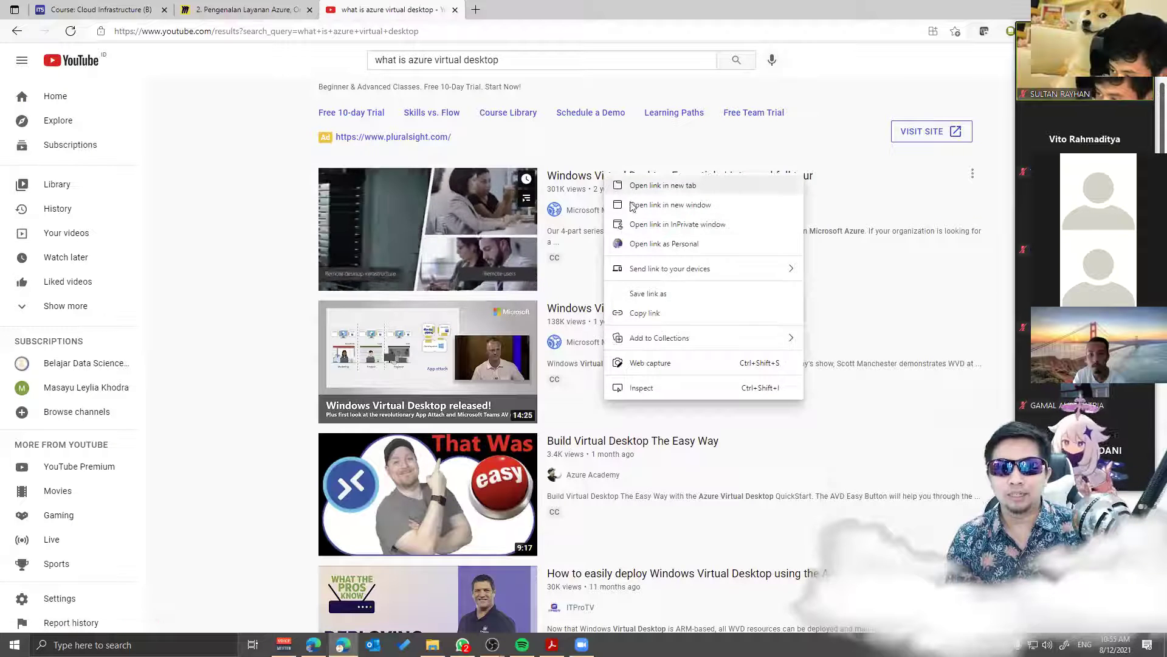
click(654, 313)
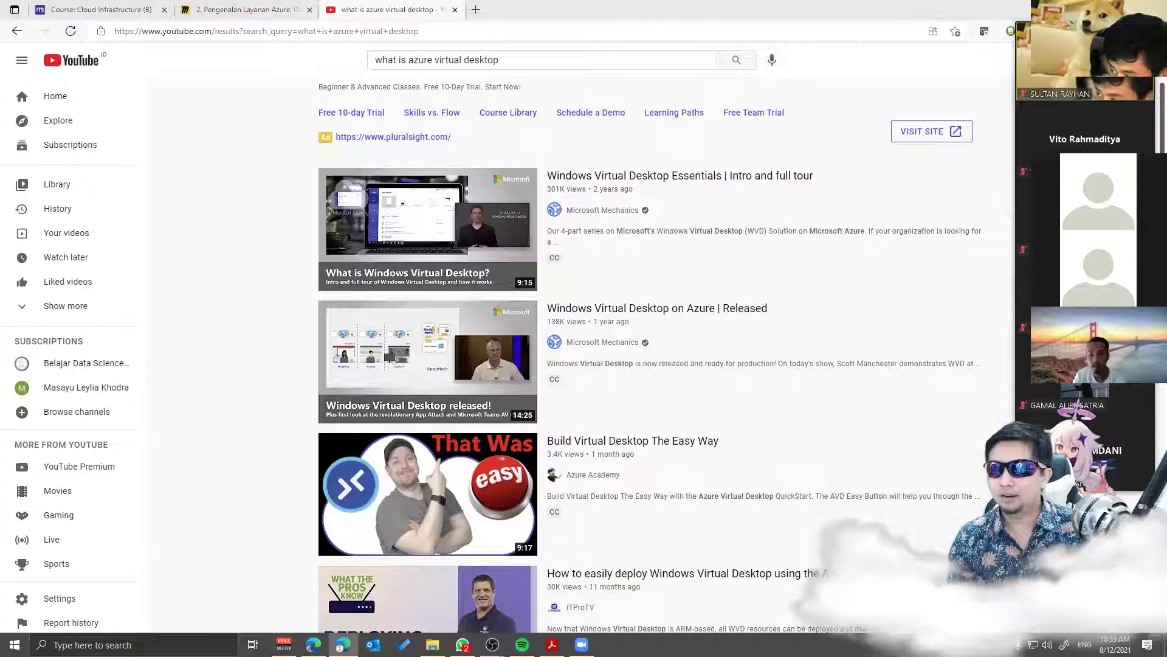
key(alt+h)
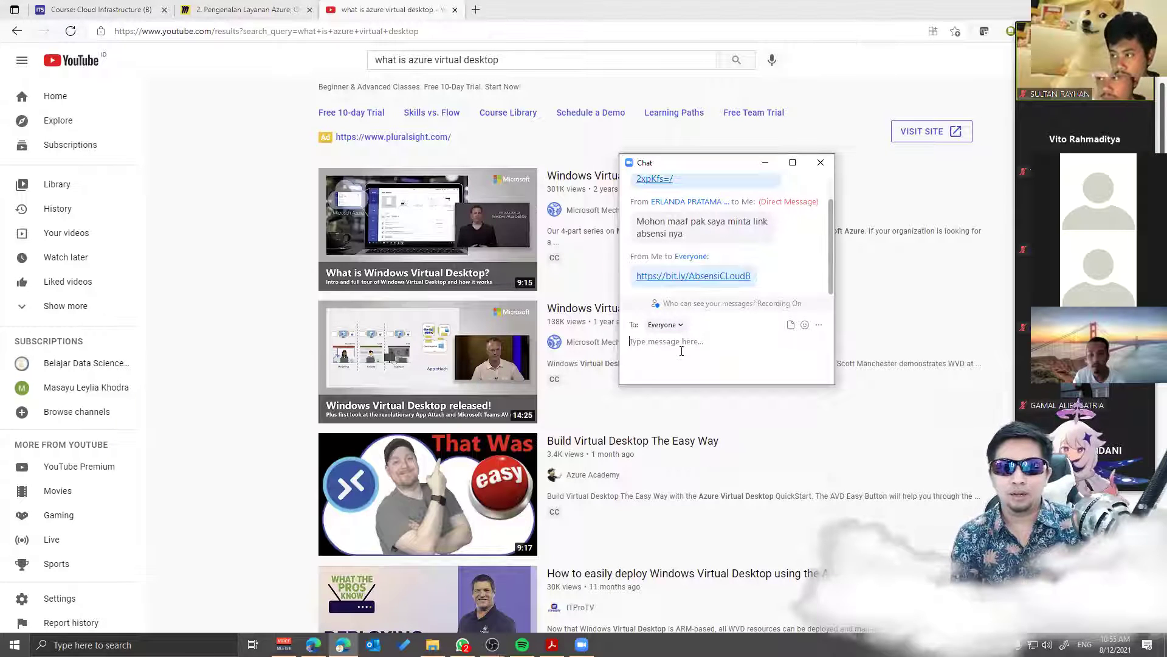
Step: Send everyone a 'Windows Virtual Desktop:' chat message with the pasted video link
text(Windows Virtual De)
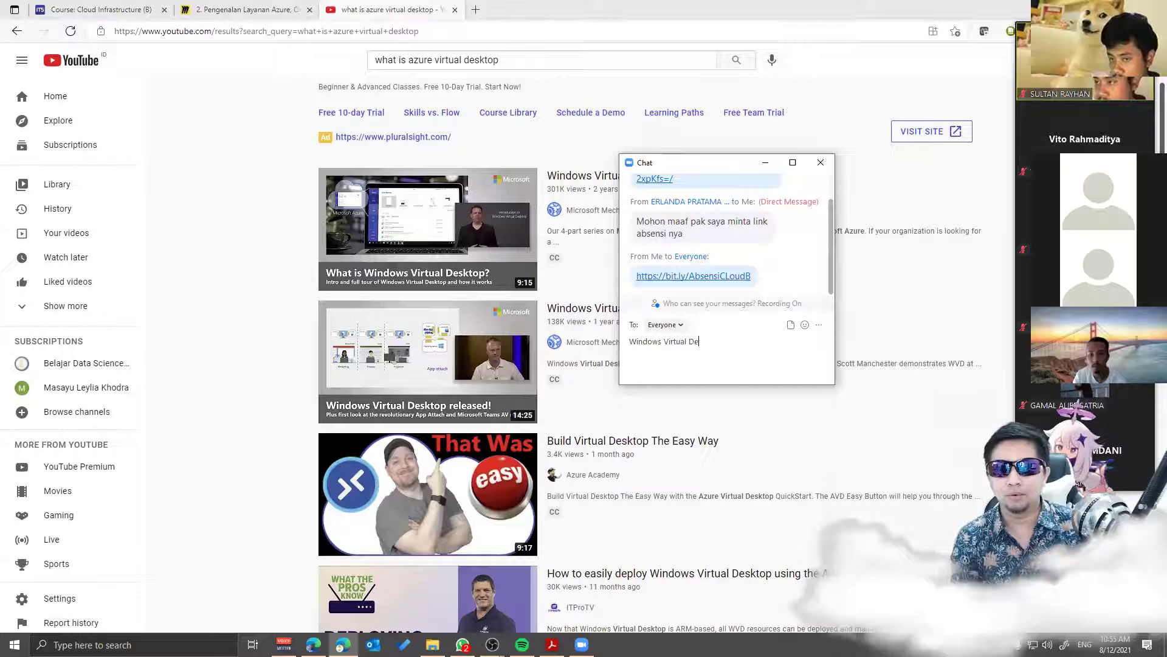
key(ctrl+v)
key(Return)
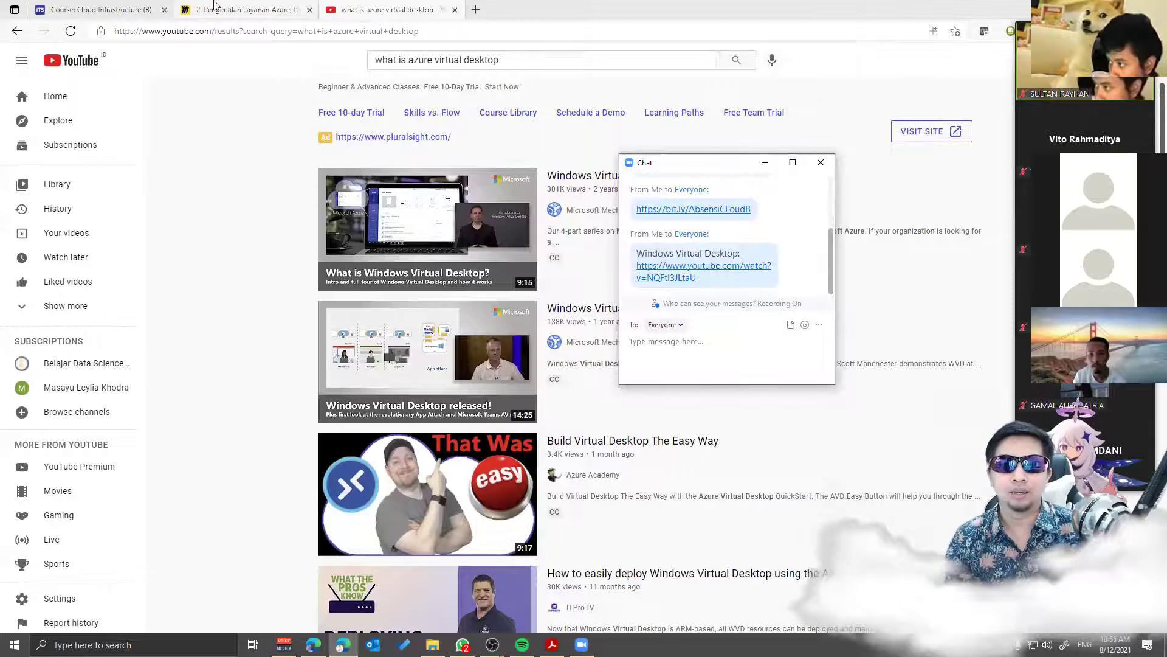
Step: Close the meeting chat and switch back to the presentation slides
click(243, 10)
click(764, 162)
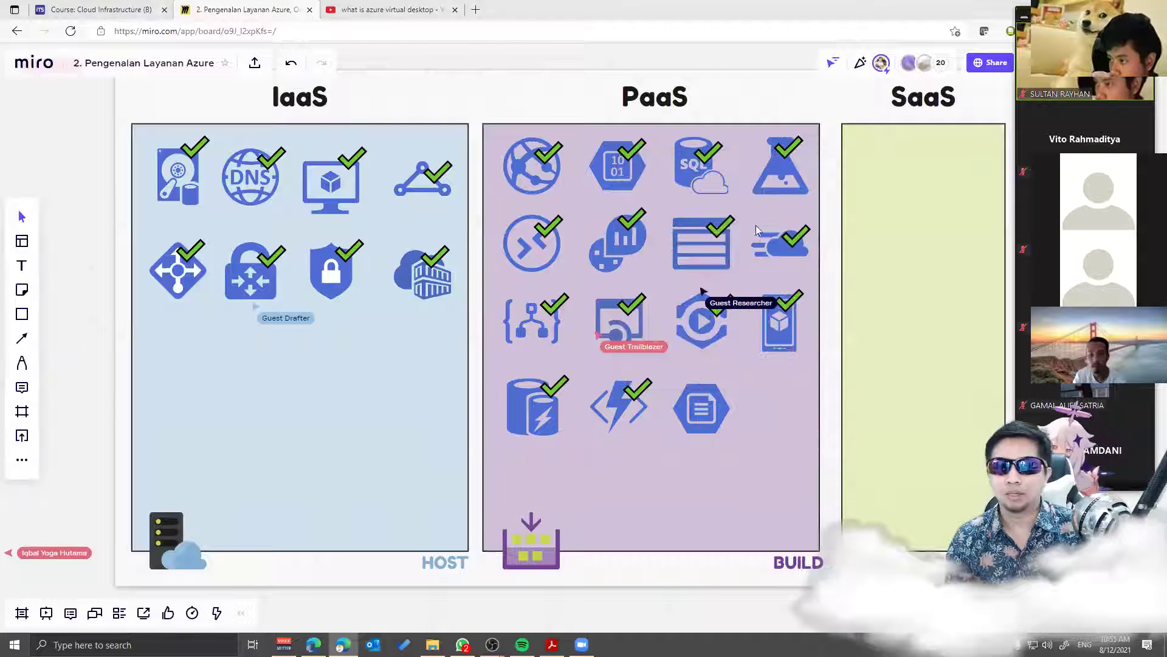
key(alt+Tab)
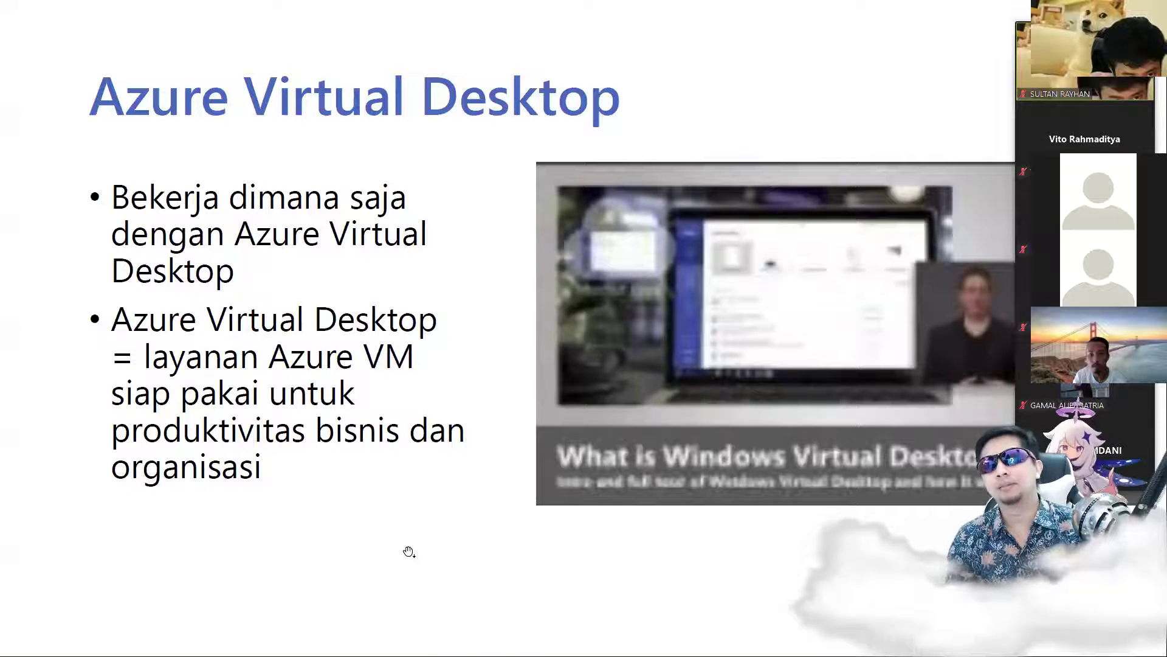
Step: Step through the slideshow and settle on the 'Demonstrasi' slide, Membuat Komputer Virtual dengan Azure
click(408, 552)
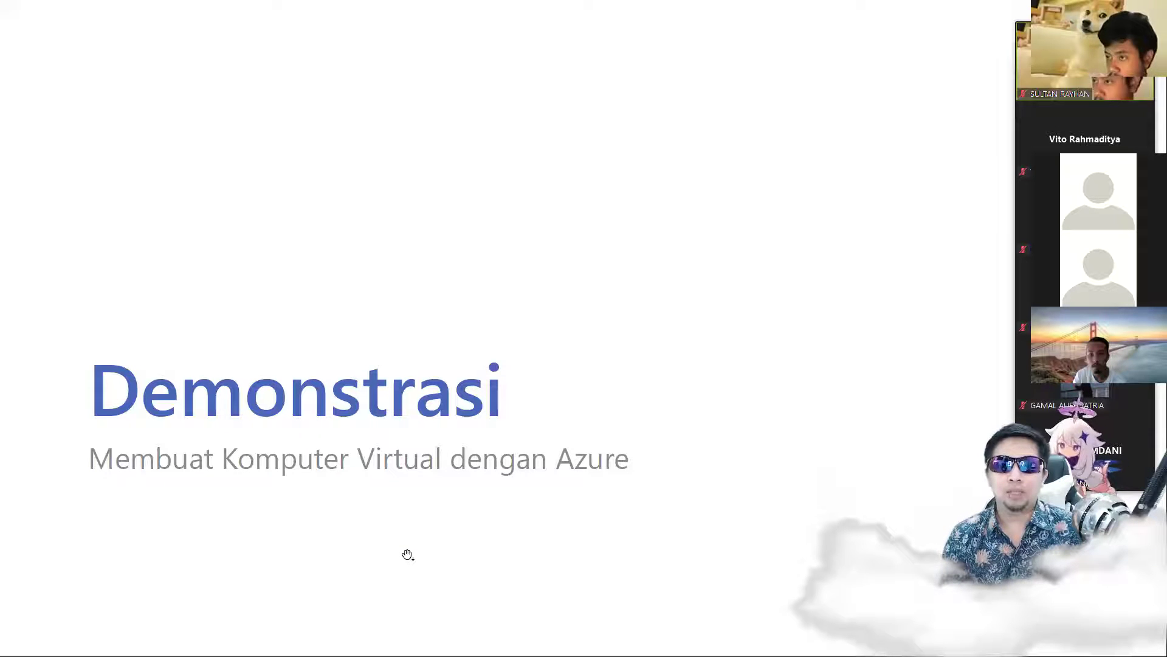
key(Left)
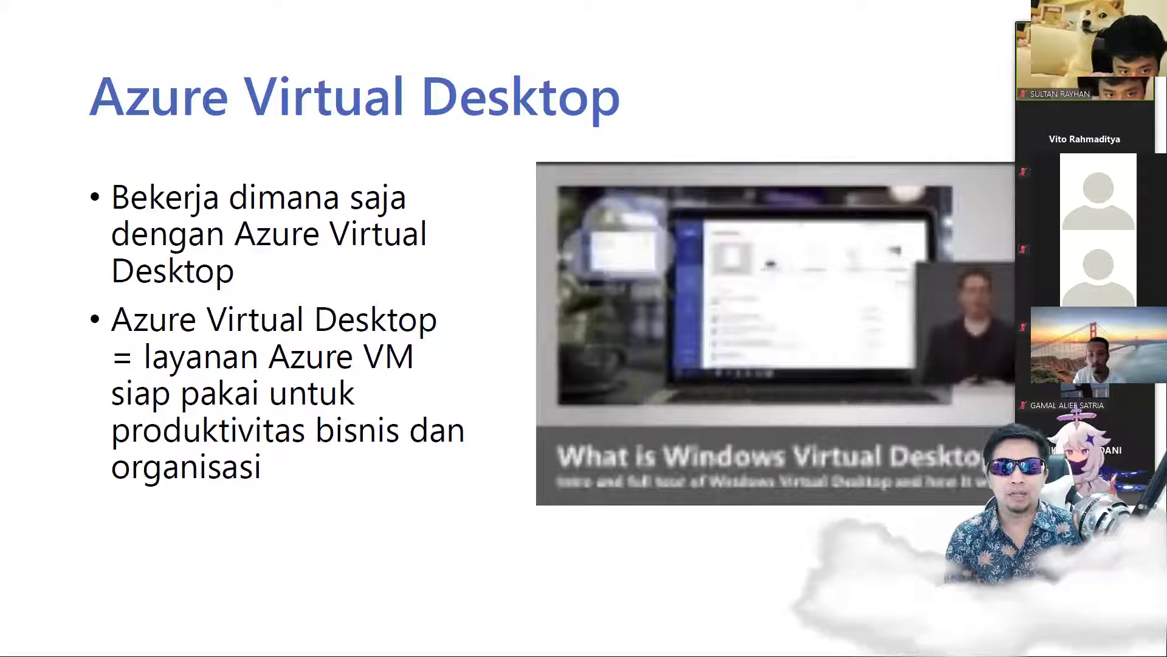
key(Right)
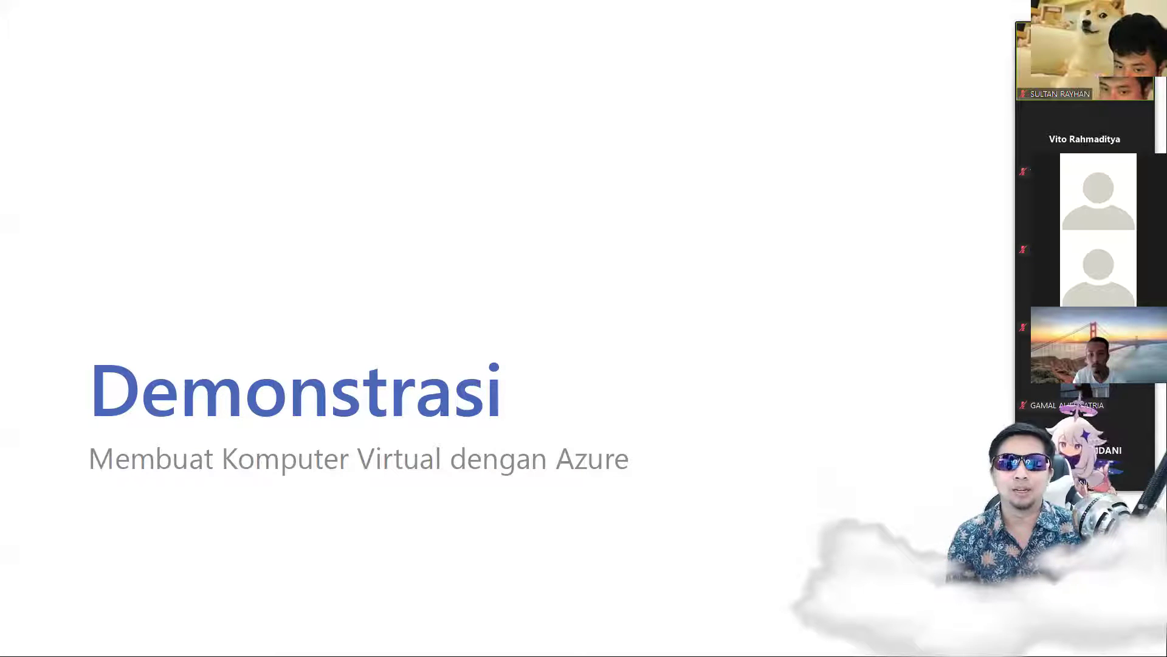
key(Right)
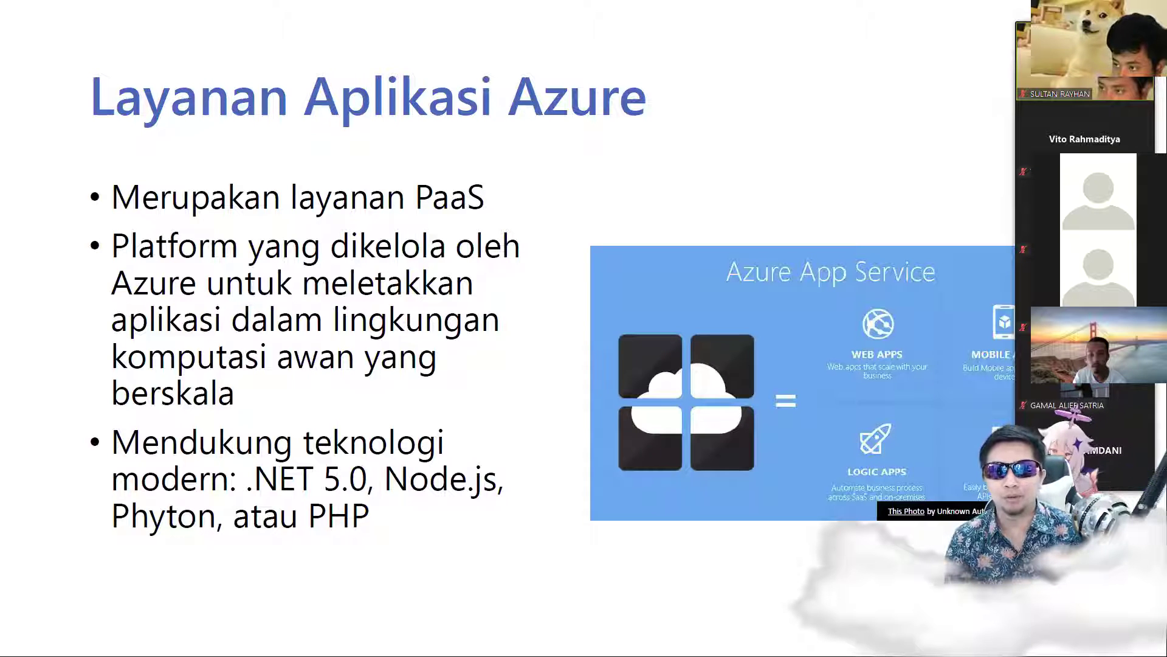
key(Left)
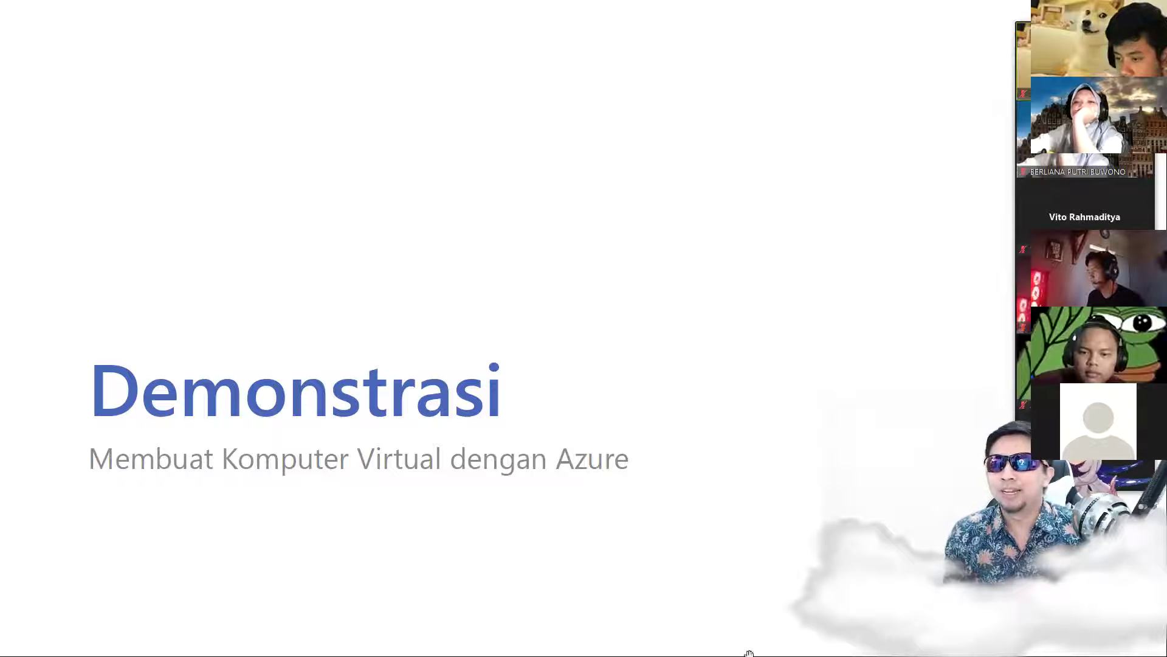
Step: Move the participant panel toward the centre and show participants in gallery view
mouse_move(1085, 201)
drag(1073, 16, 827, 38)
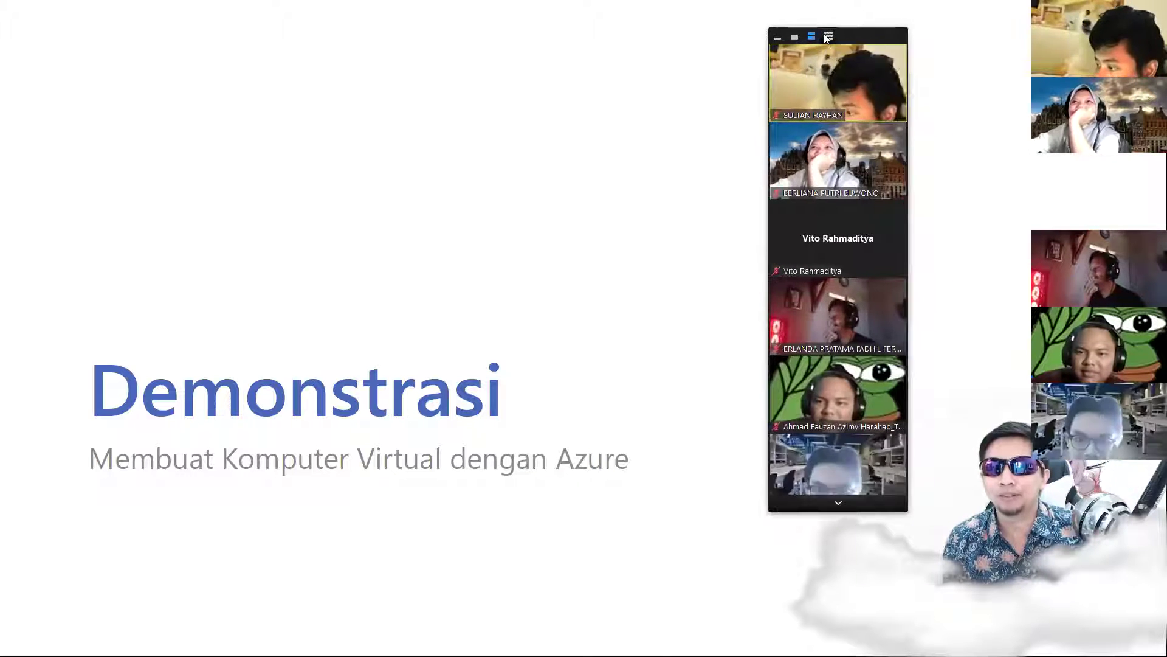
click(828, 37)
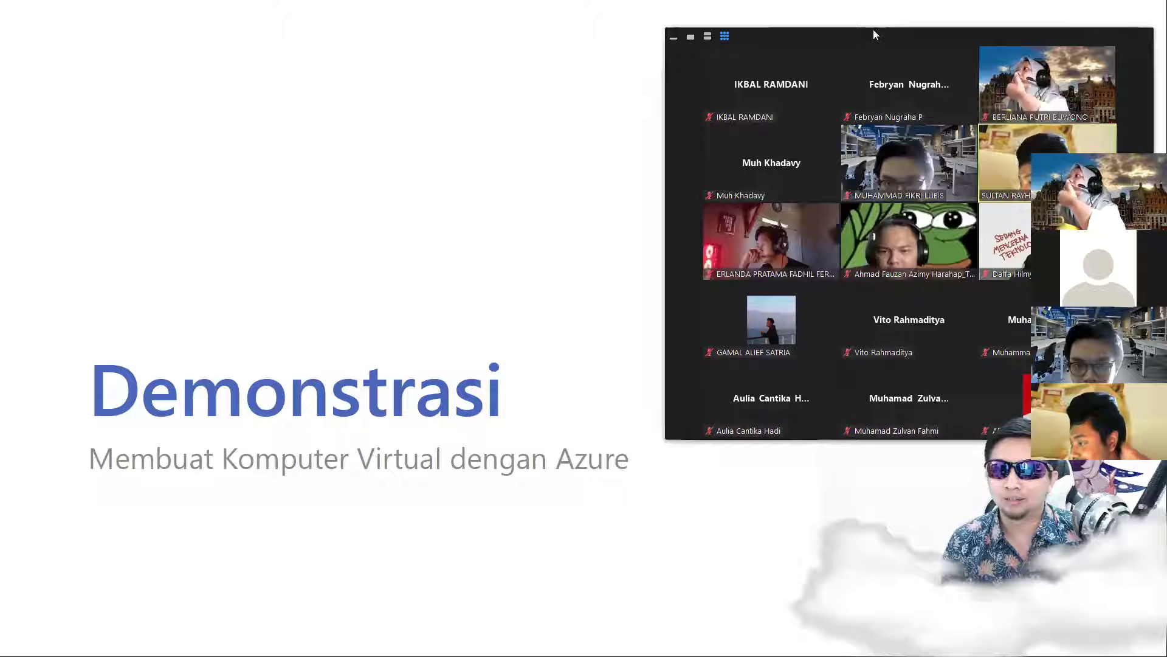
Step: Reposition the Zoom meeting window and maximize it
drag(867, 37, 852, 35)
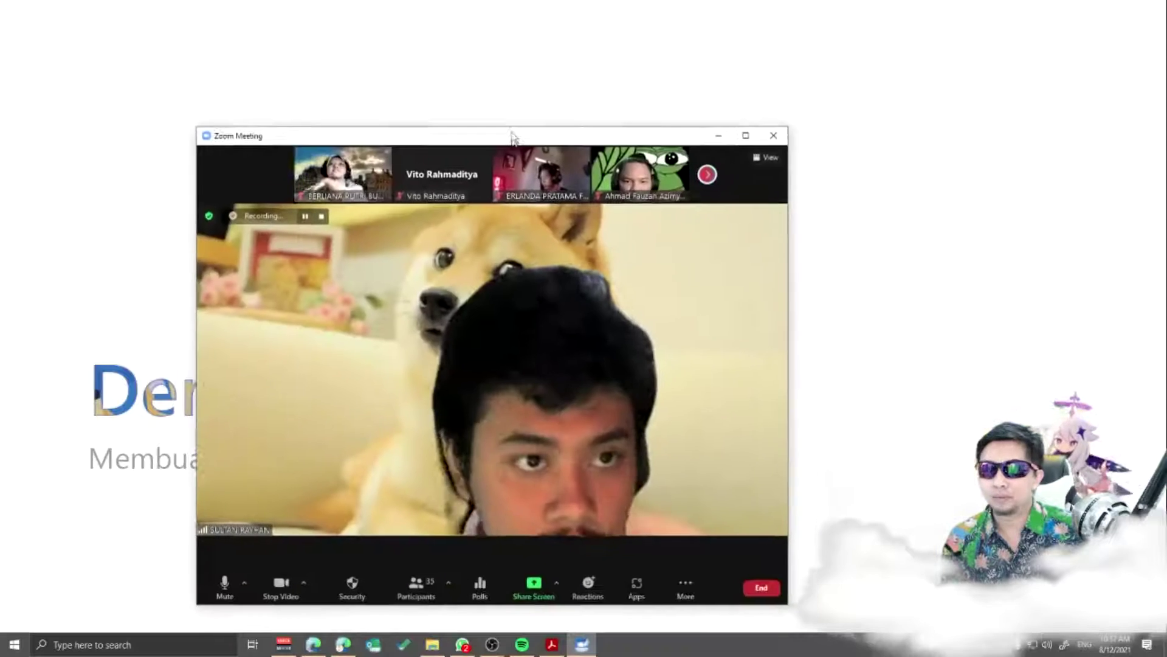
drag(514, 135, 521, 73)
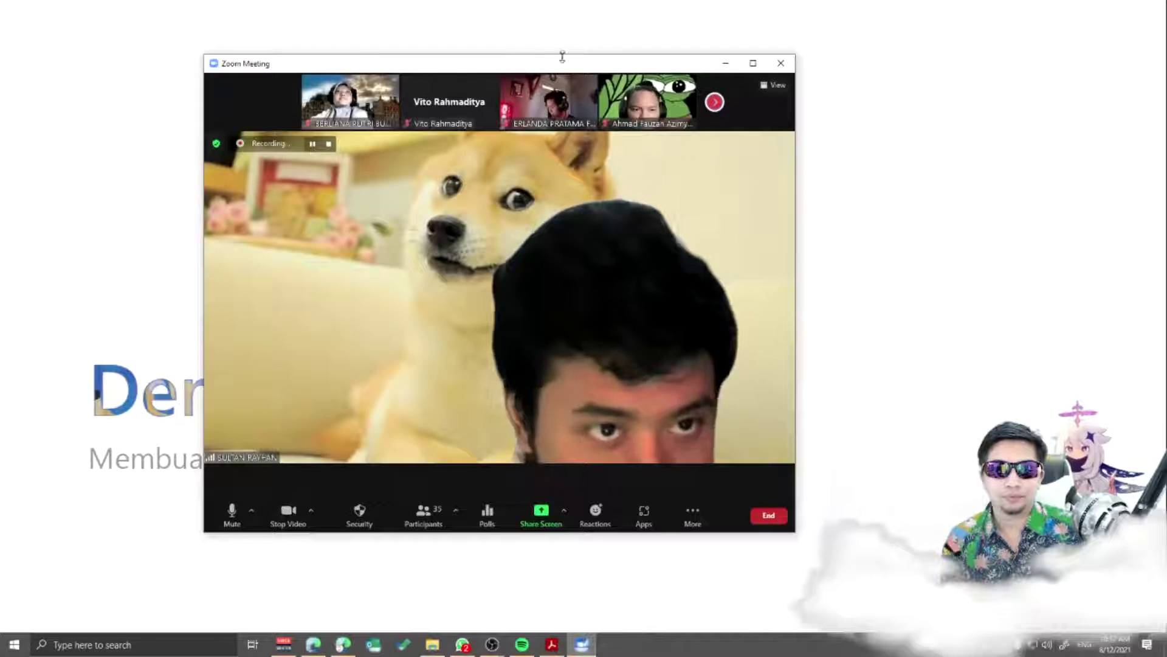
click(753, 63)
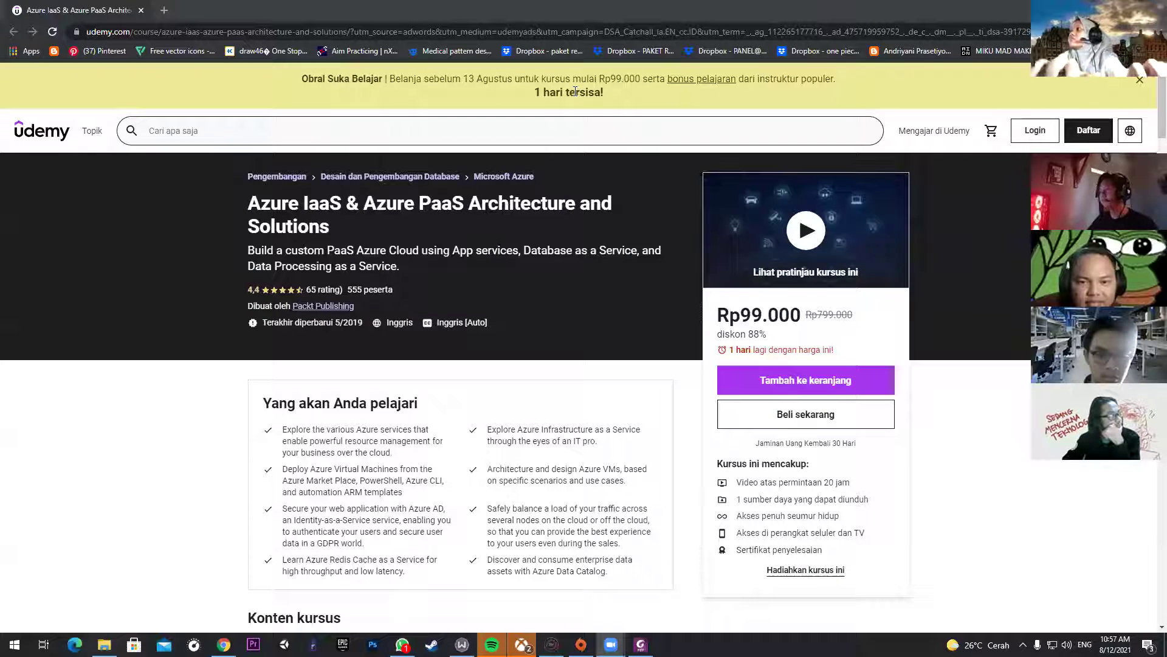
Step: Open a new browser tab next to the Udemy Azure IaaS & PaaS course page
click(163, 10)
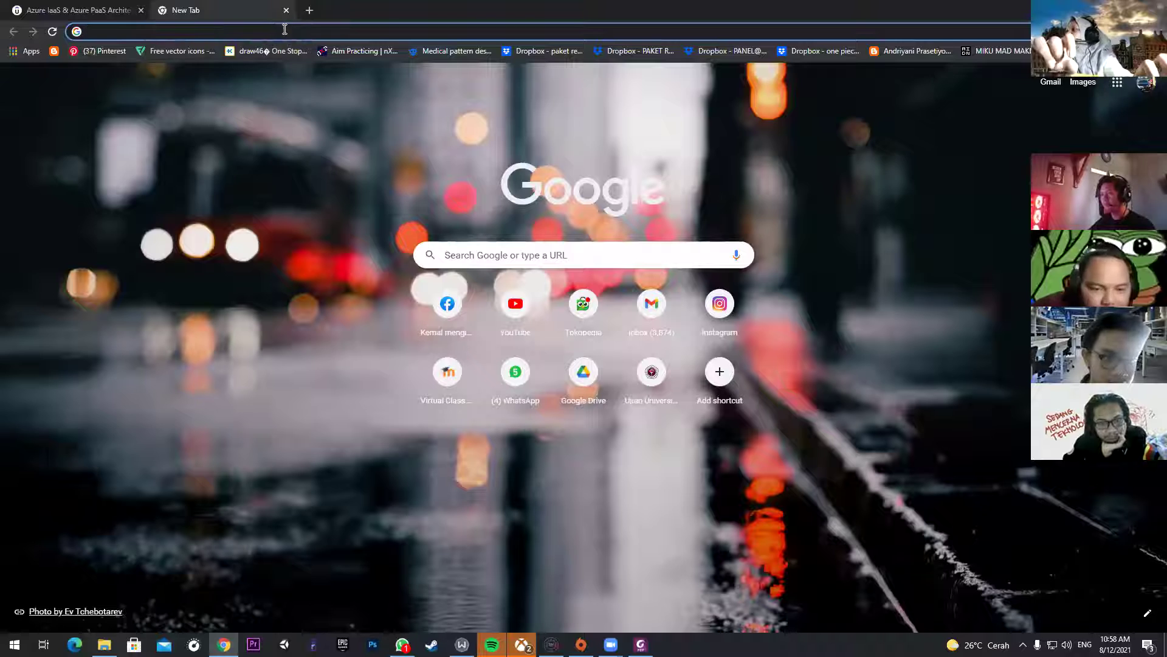
Step: Search 'azure student' from the address bar and open the Azure for Students – Free Account Credit page
click(284, 29)
text(azure )
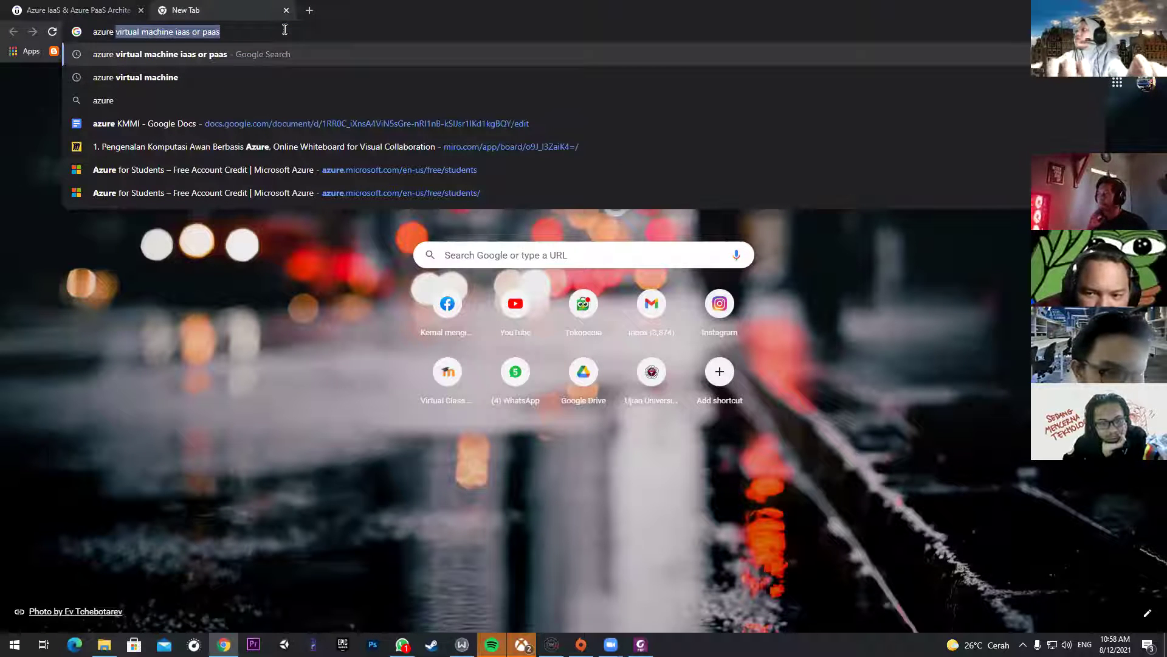
text(por)
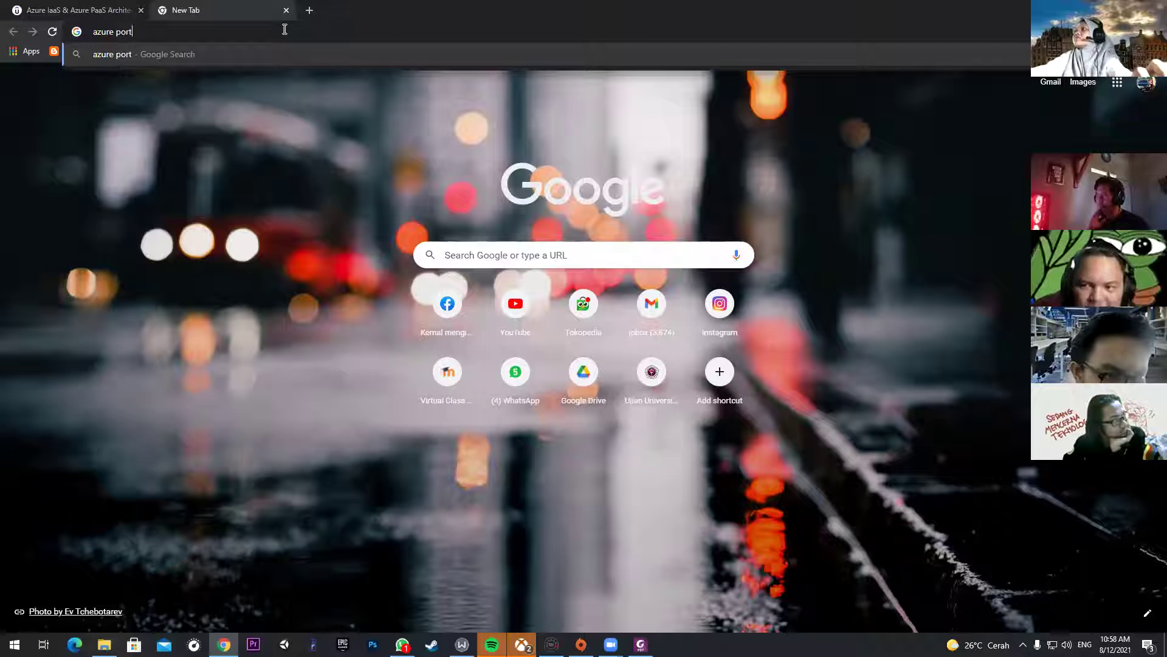
key(Escape)
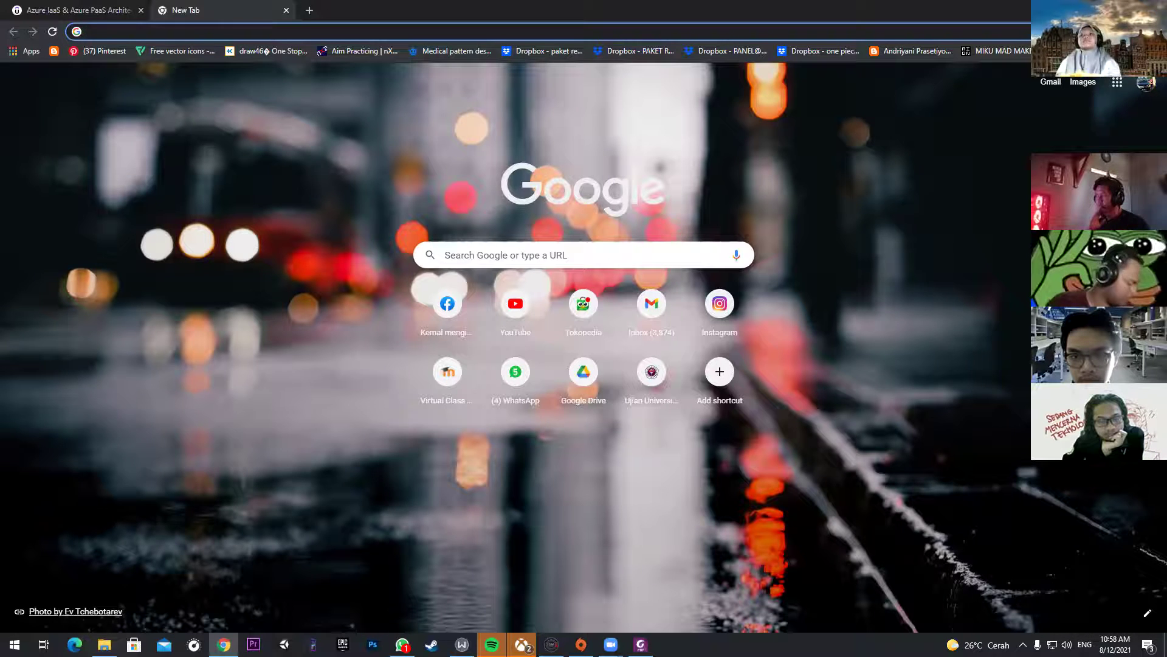
click(695, 211)
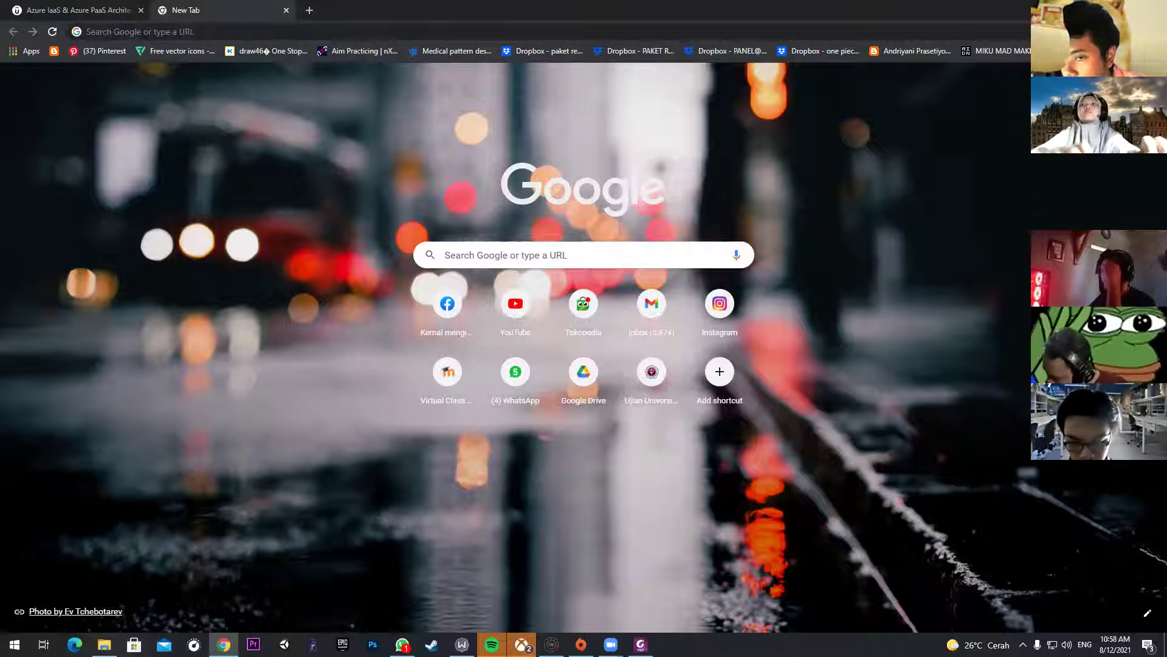
click(320, 31)
text(azure )
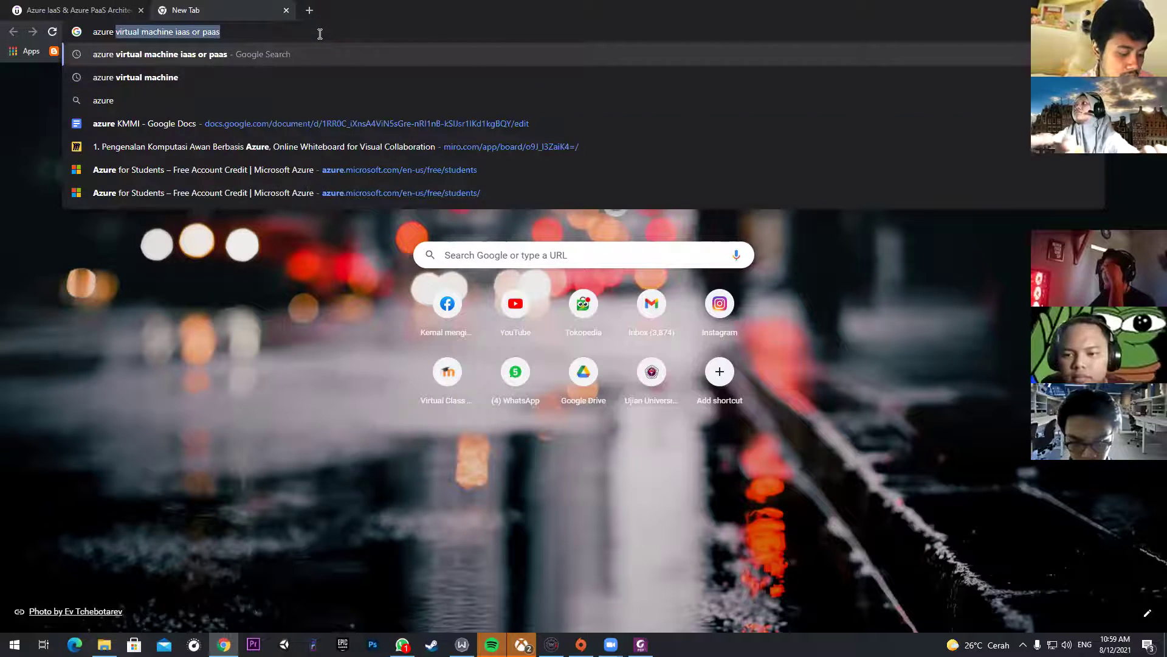
text(student)
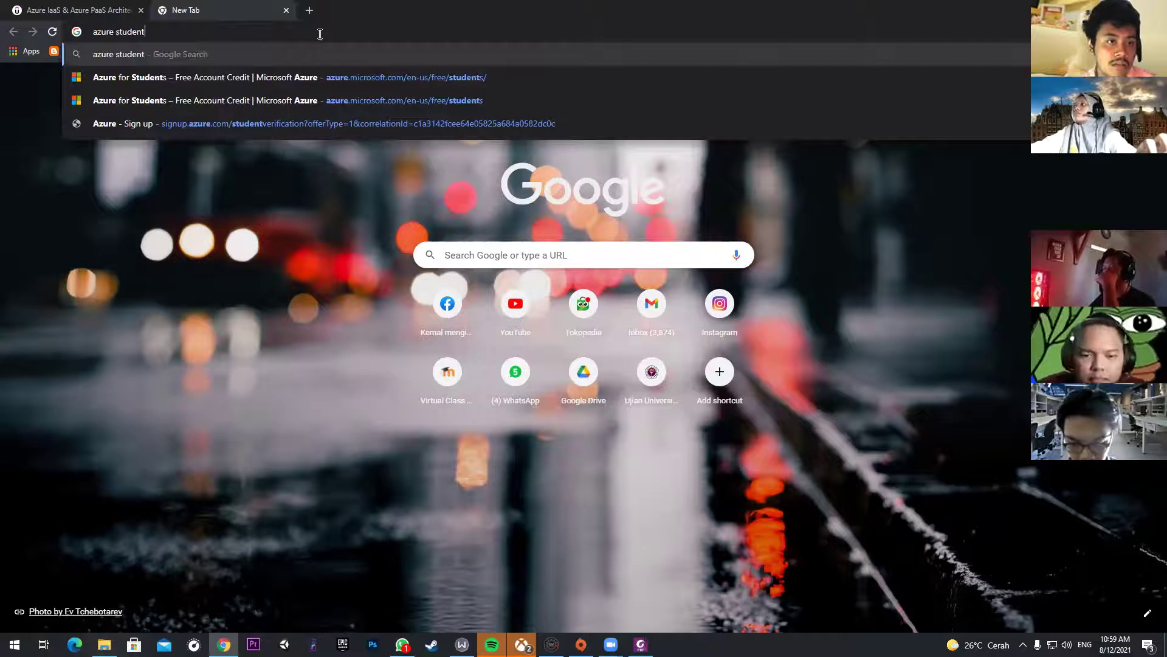
click(331, 78)
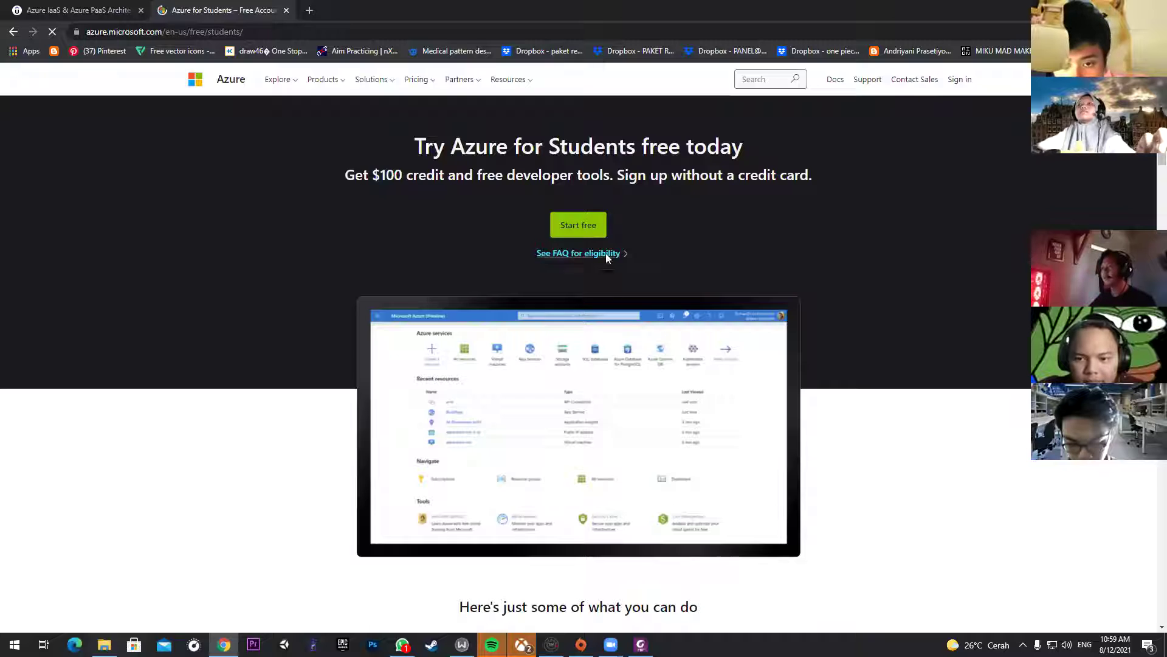
Step: Start the free Azure for Students signup and land on the Microsoft Sign in form
click(585, 225)
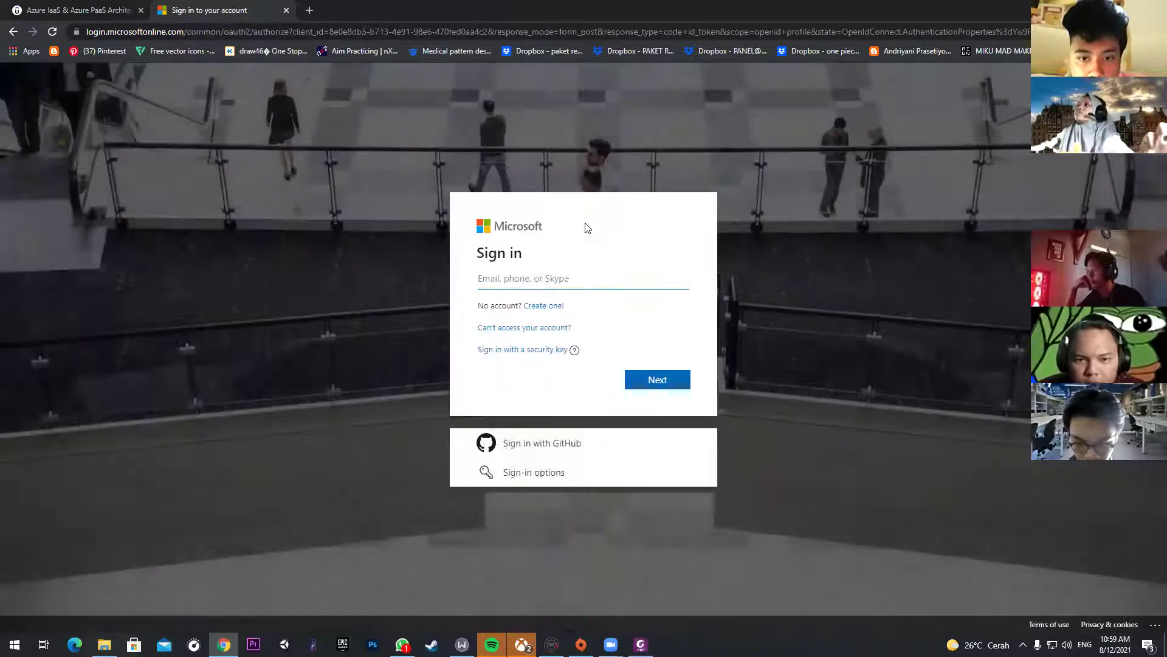
click(606, 286)
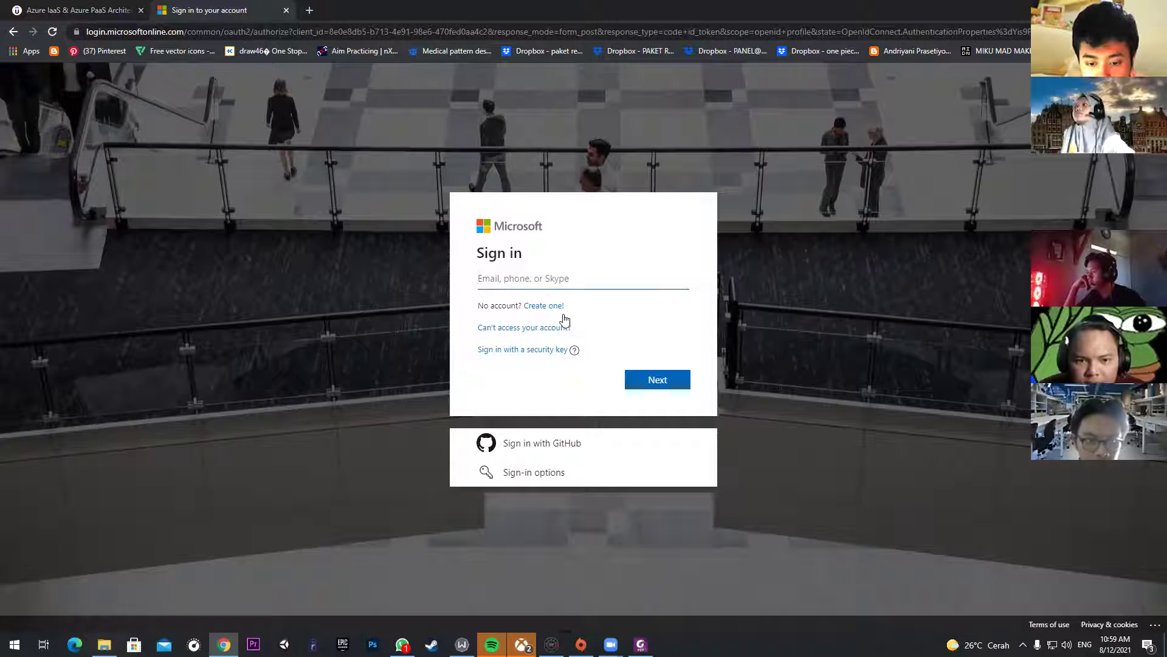
click(535, 474)
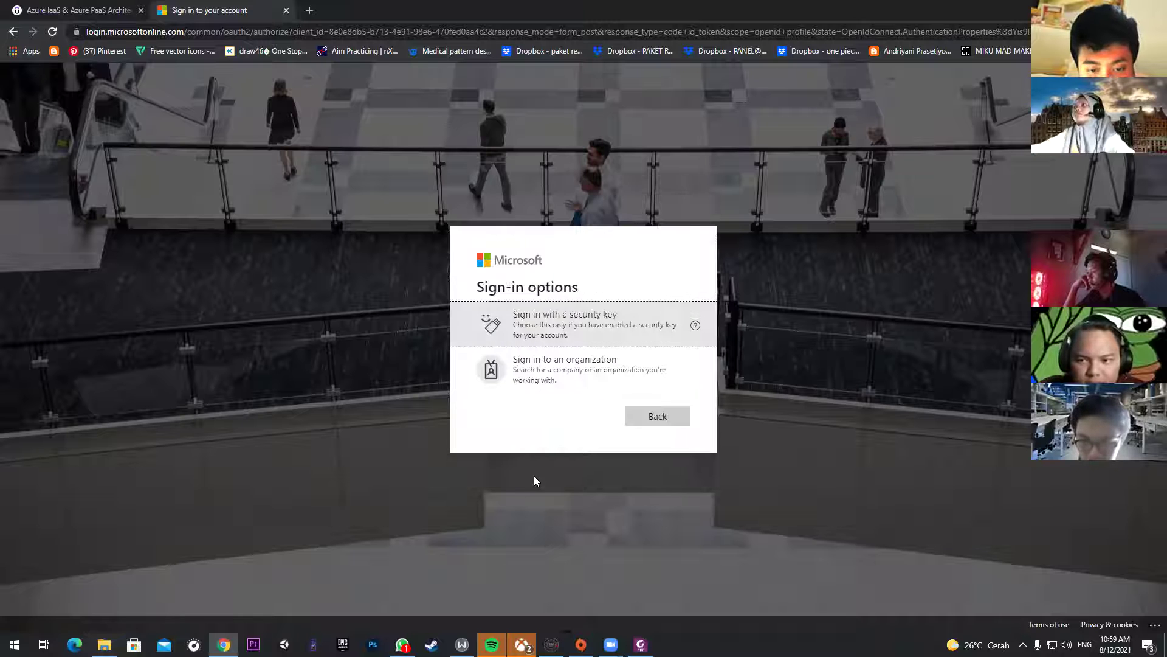
click(659, 422)
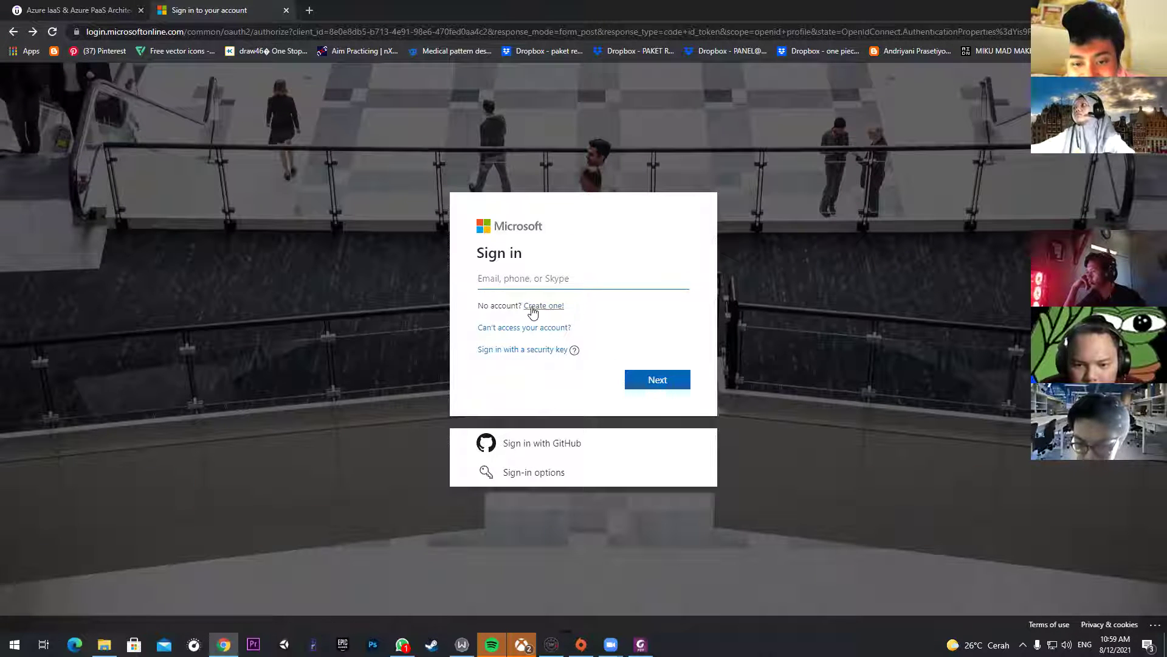
Step: Try creating a new Microsoft account with the user's email, then clear it as already registered
click(553, 307)
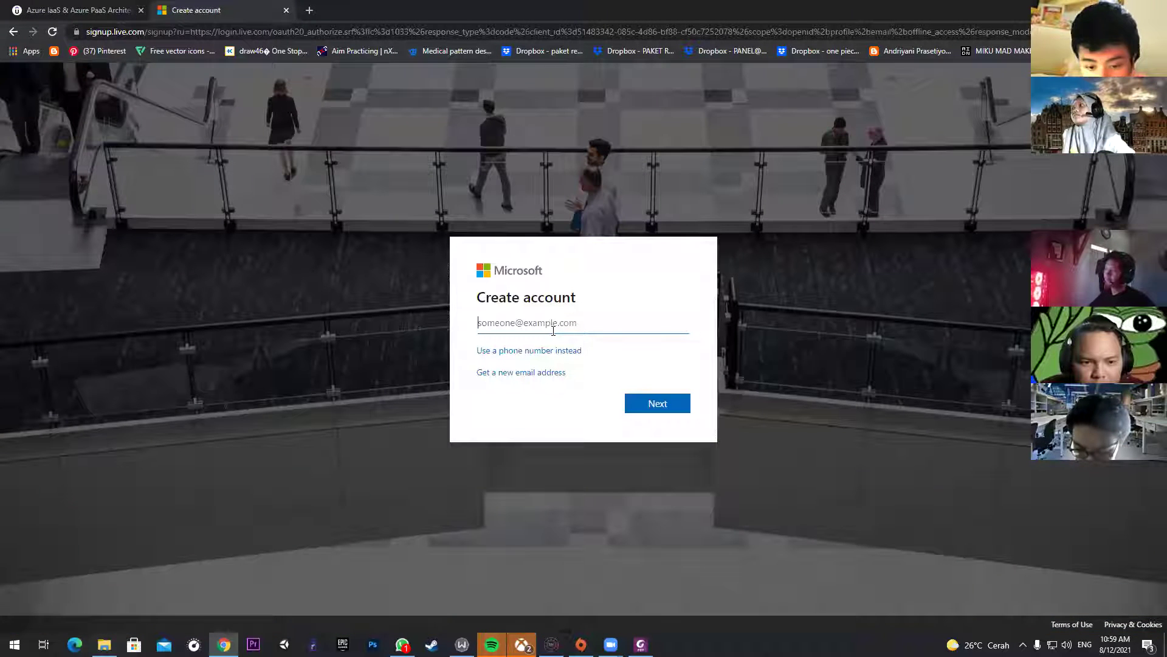
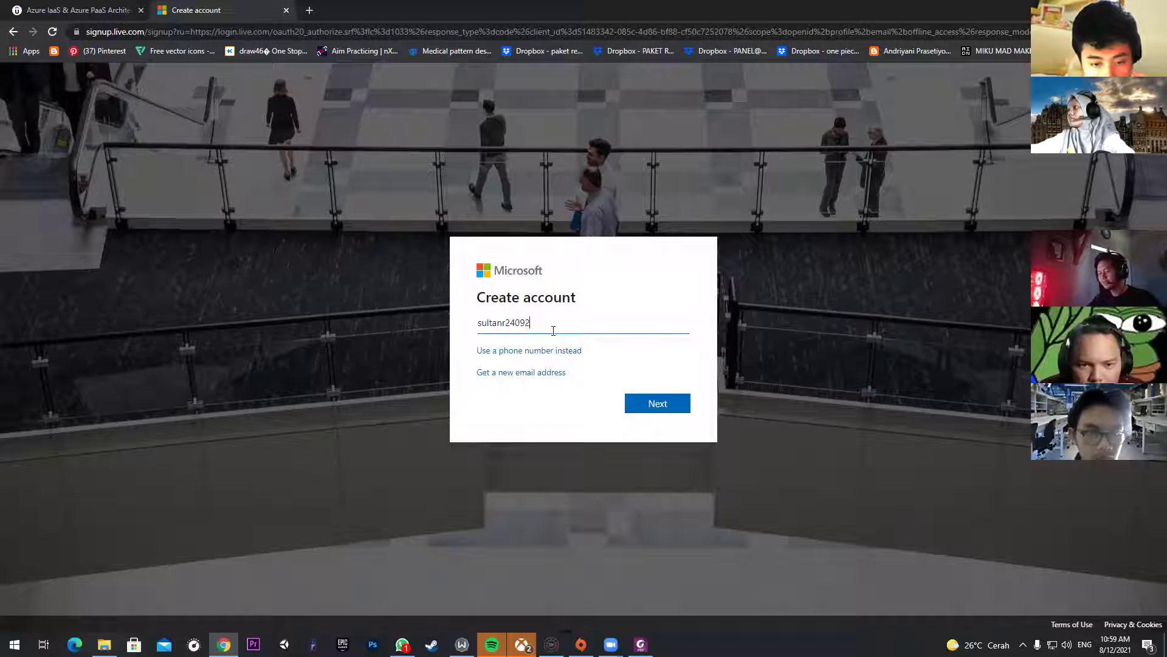
key(ctrl+a)
key(BackSpace)
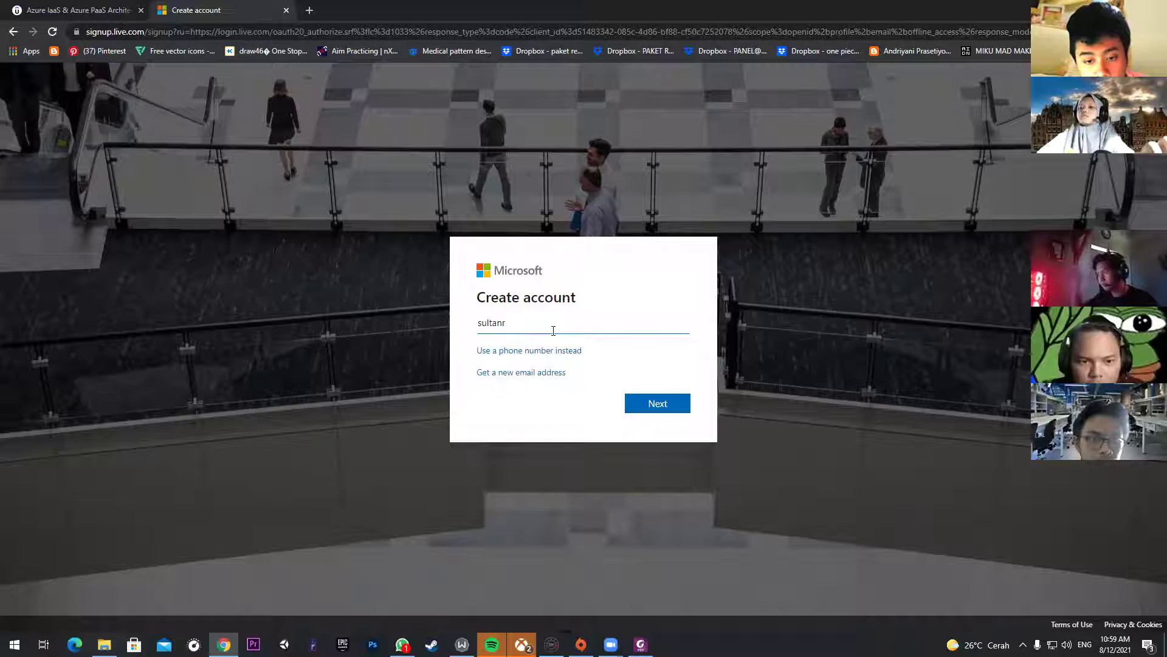
key(Return)
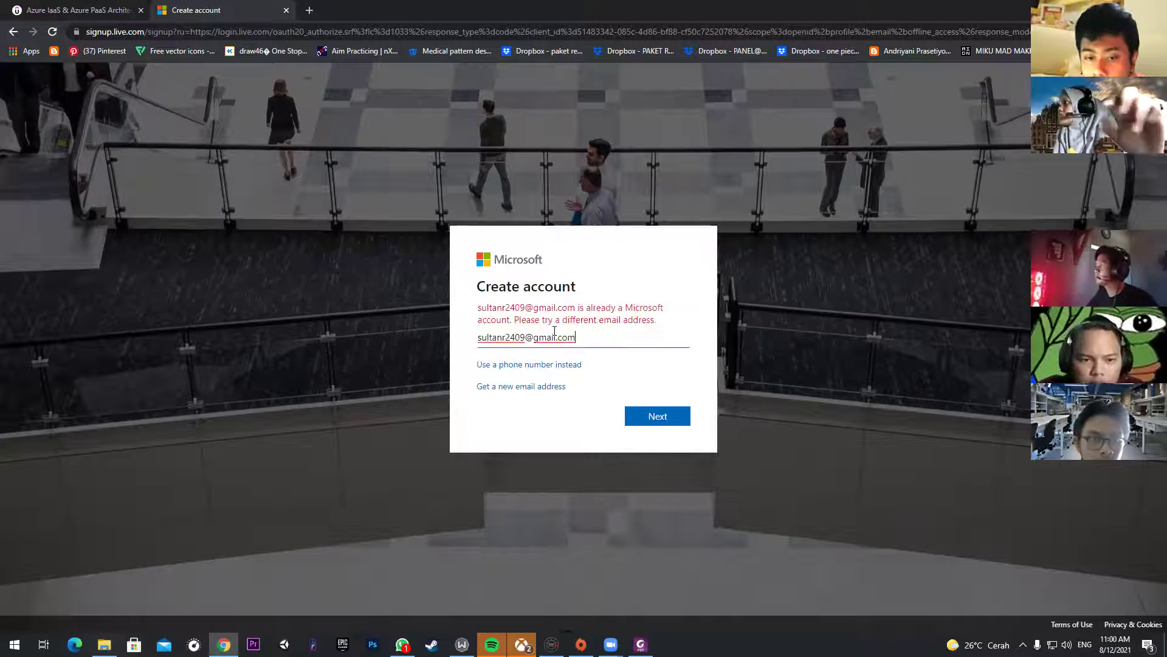
drag(577, 338, 427, 342)
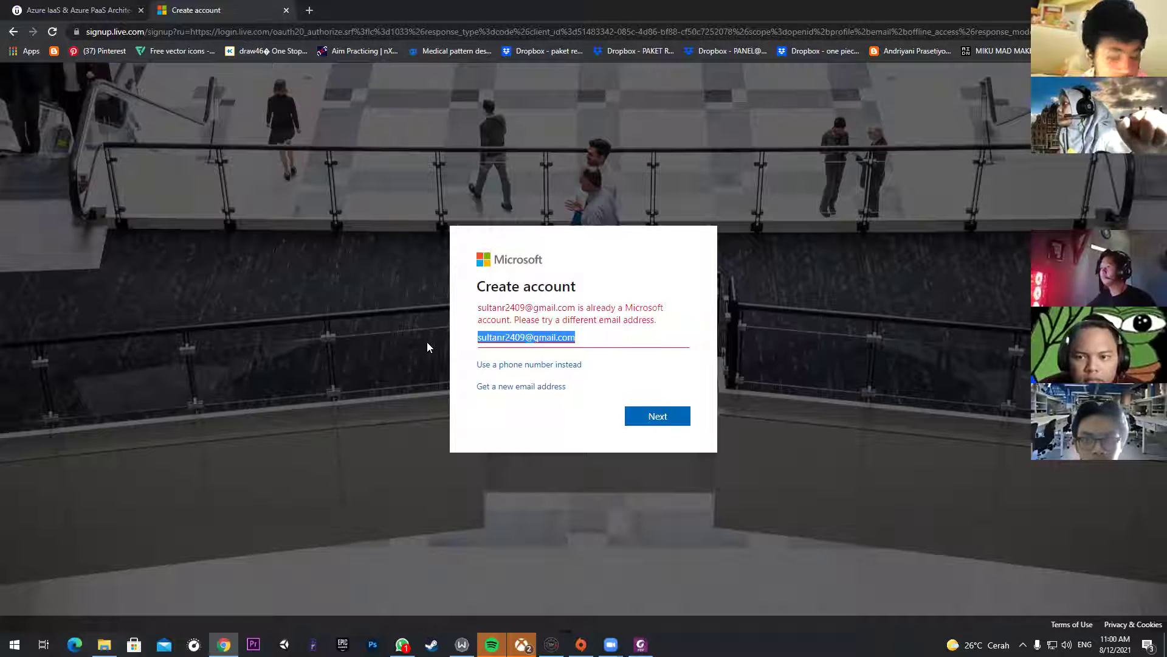
key(BackSpace)
click(486, 381)
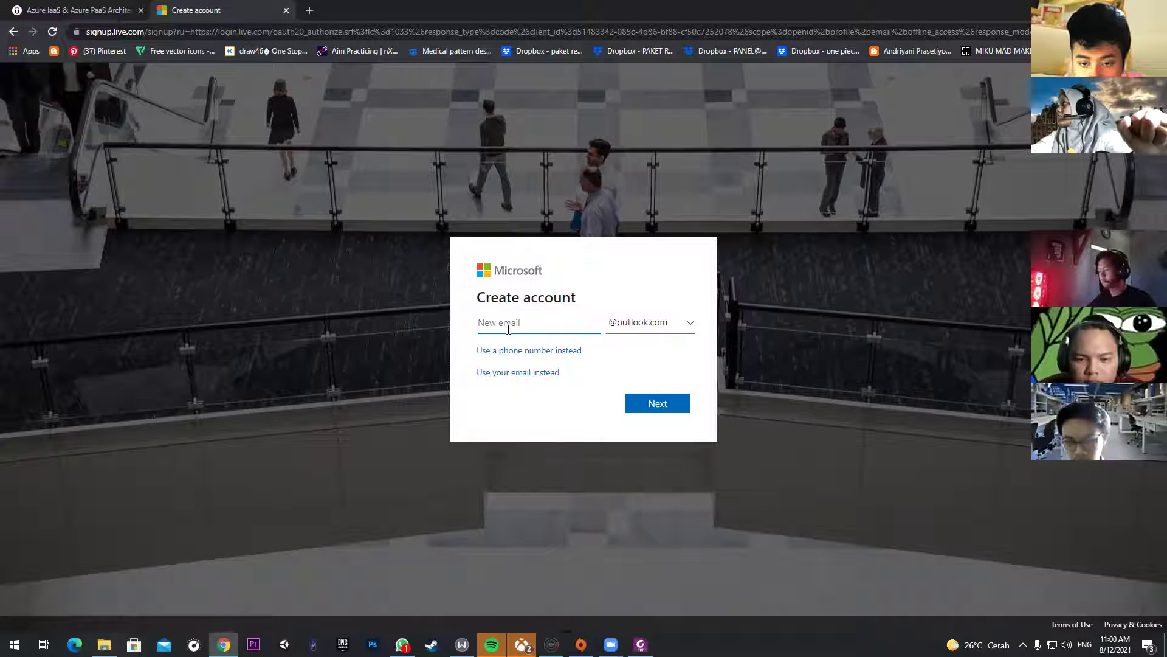
click(643, 328)
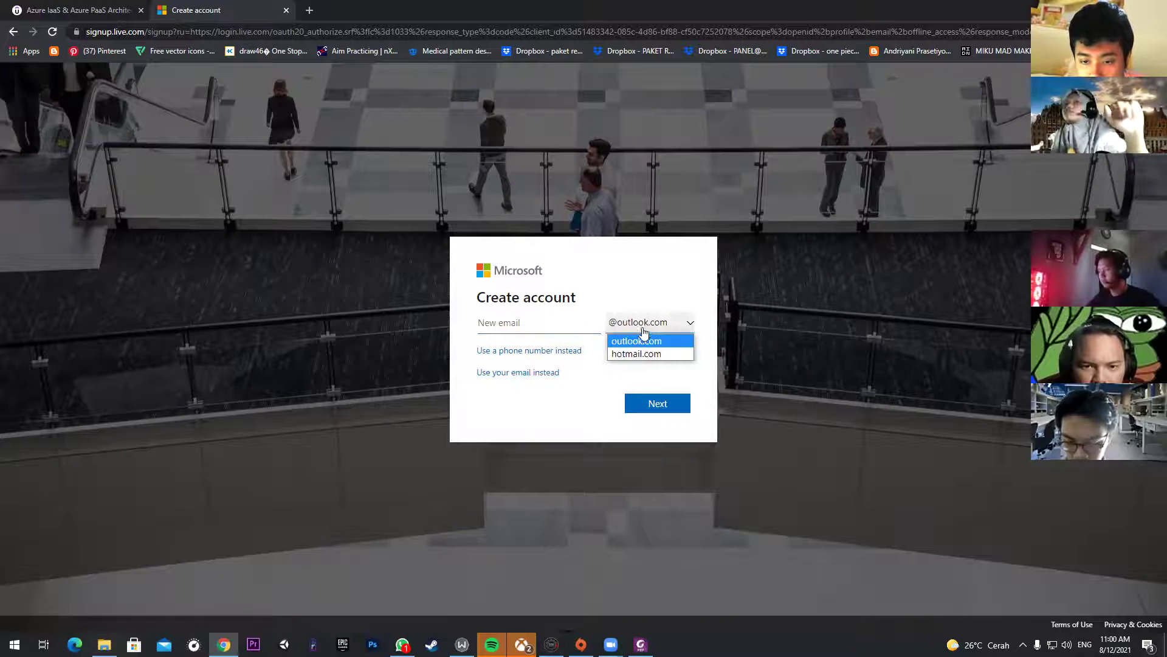
click(642, 334)
Step: Go back to the Azure for Students page and open its Microsoft sign-in link
click(146, 29)
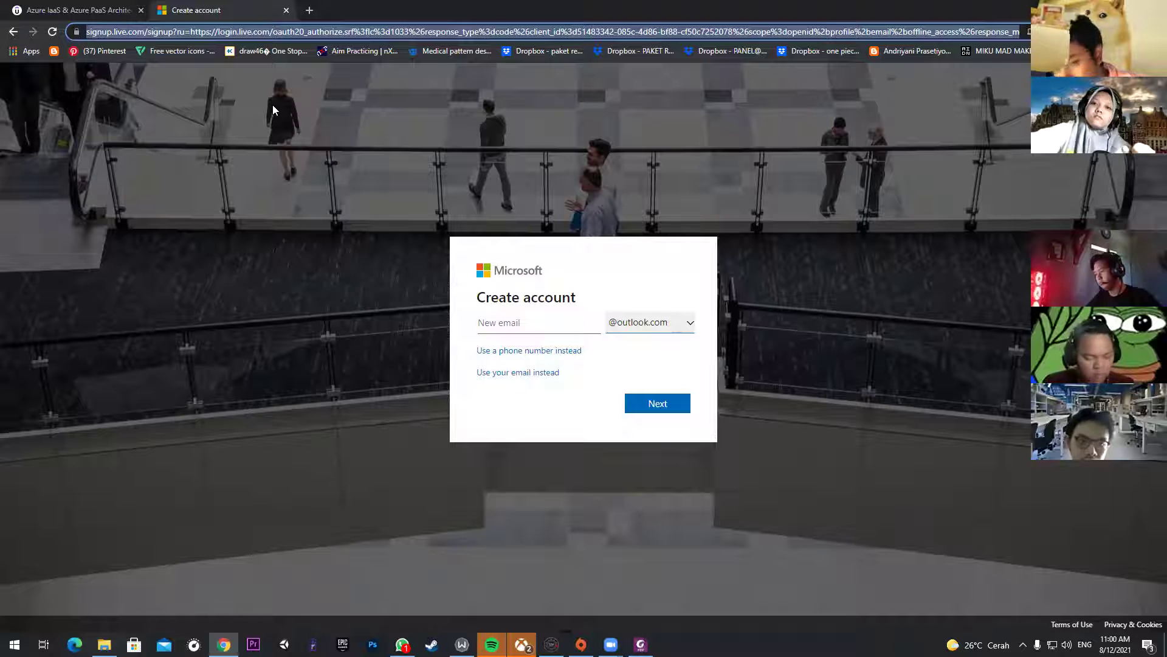
click(14, 31)
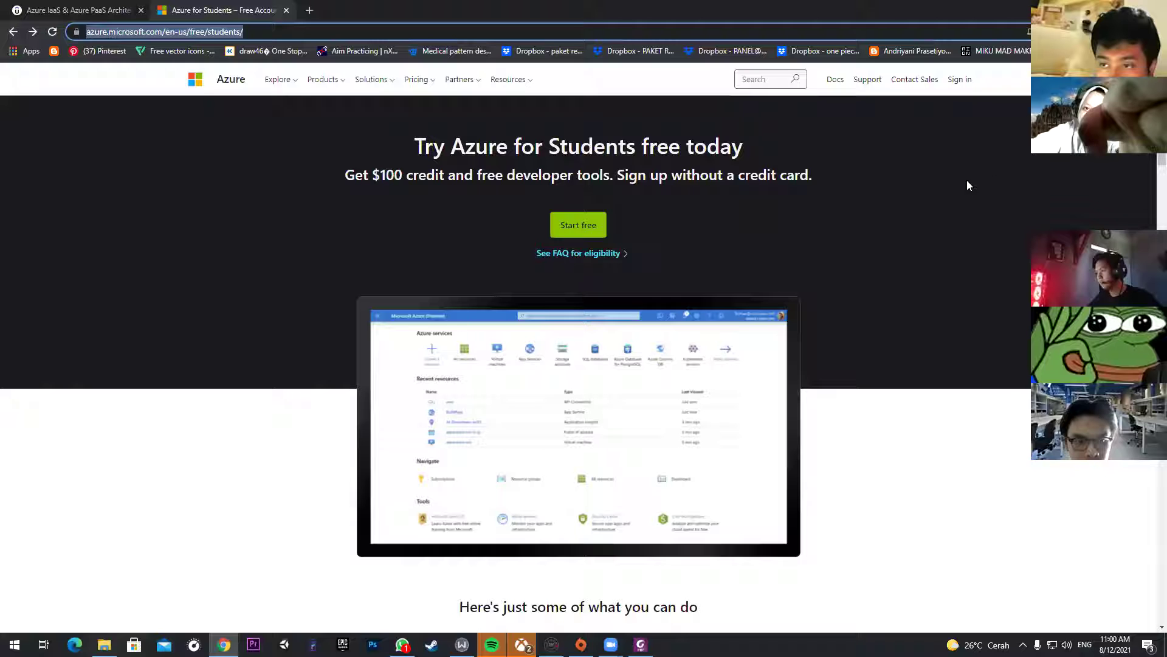
click(960, 80)
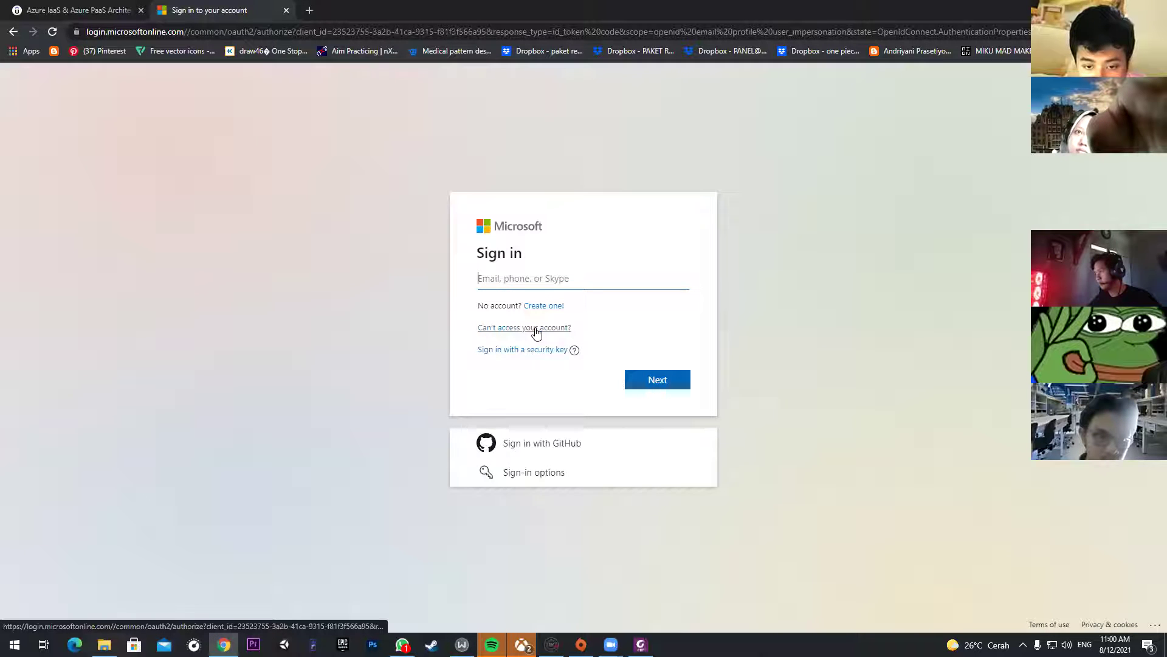
Step: Enter the student account's email address on the Sign in form and submit it
click(532, 470)
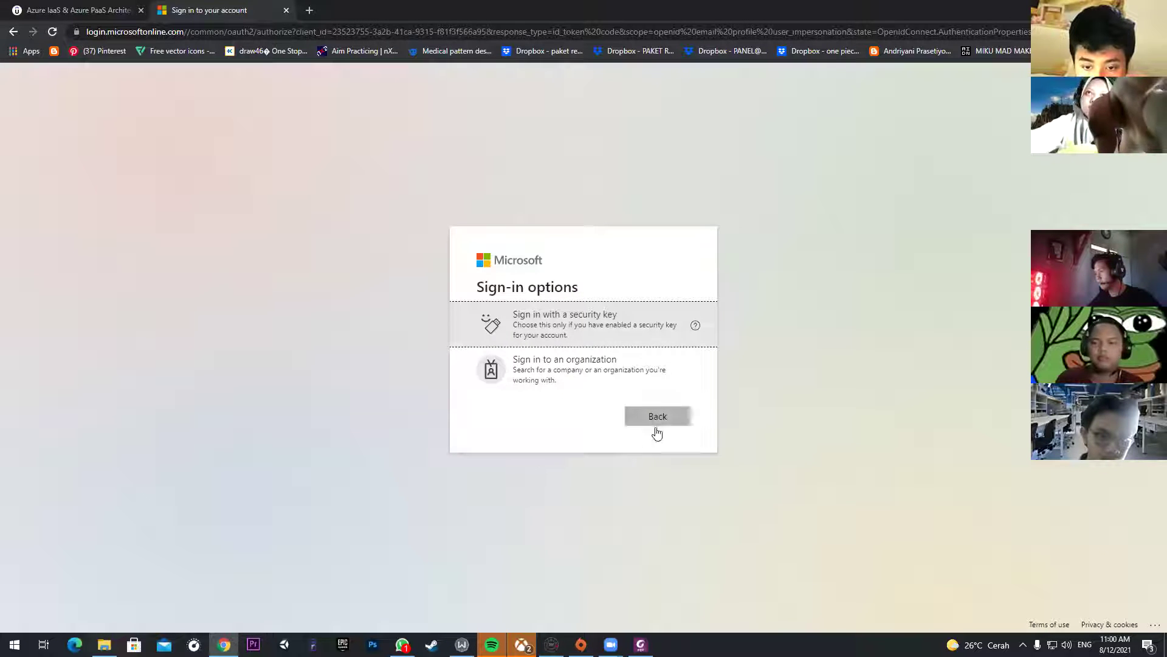
click(657, 417)
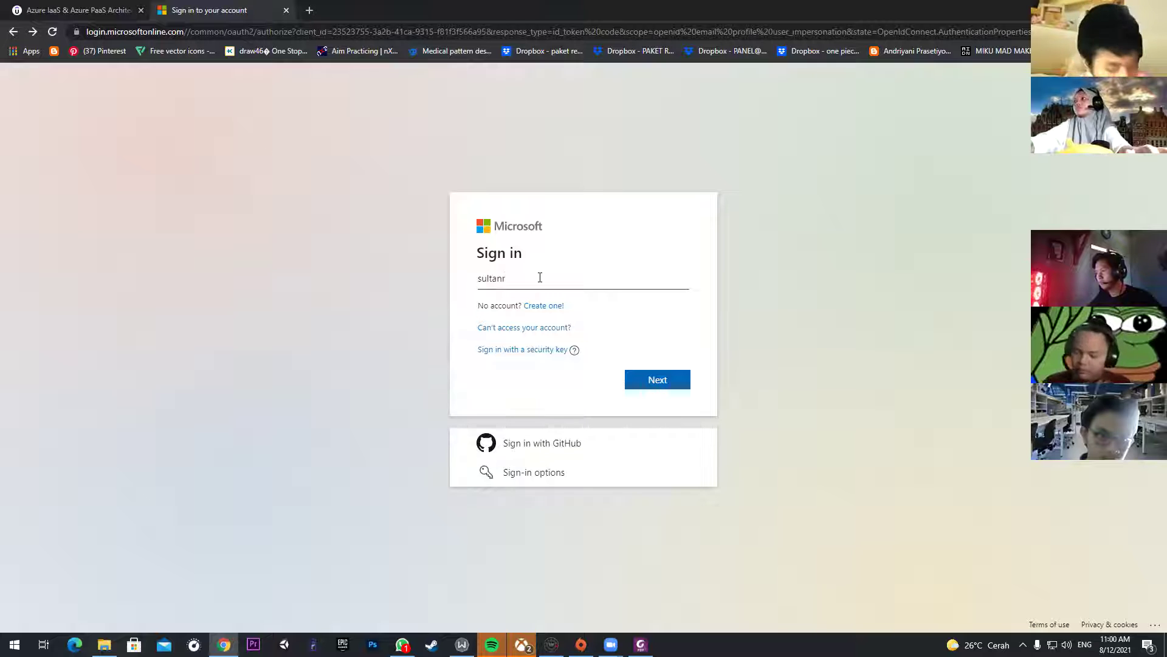
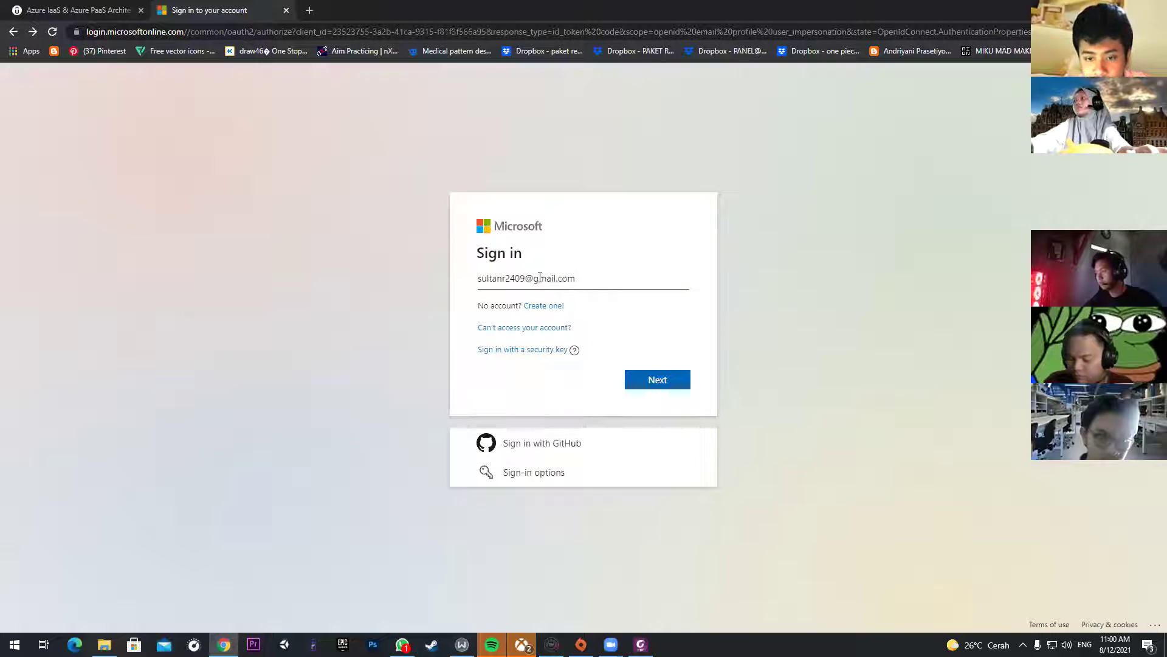
key(Return)
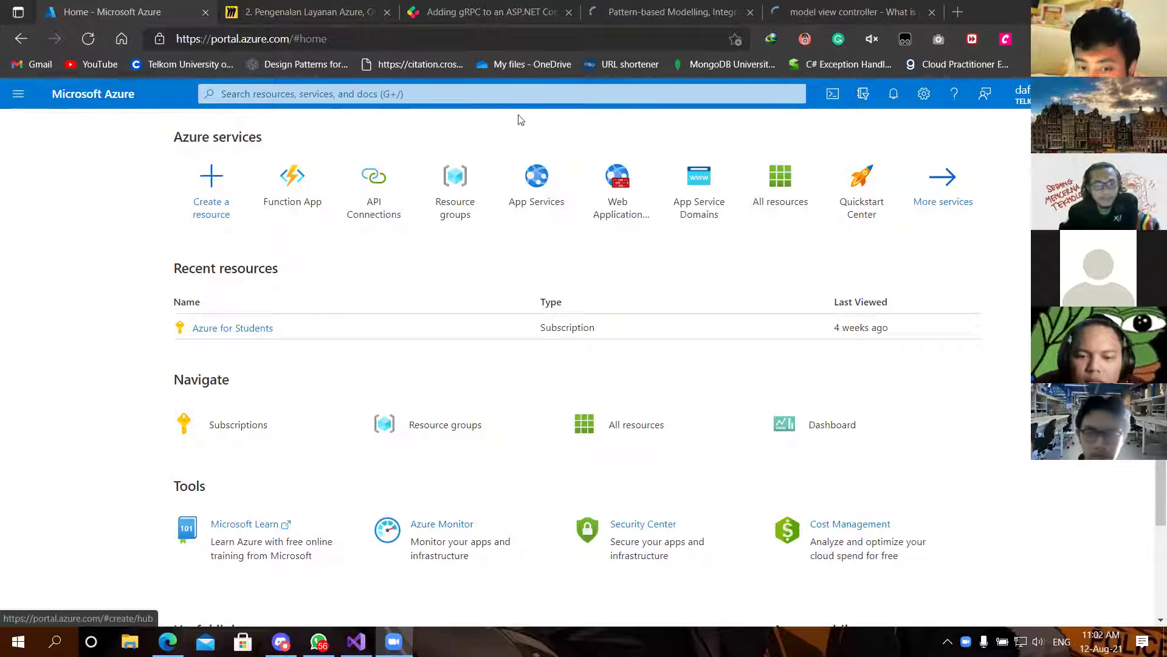
Step: Search 'virtual', open Virtual machines, and start creating a new virtual machine
click(497, 96)
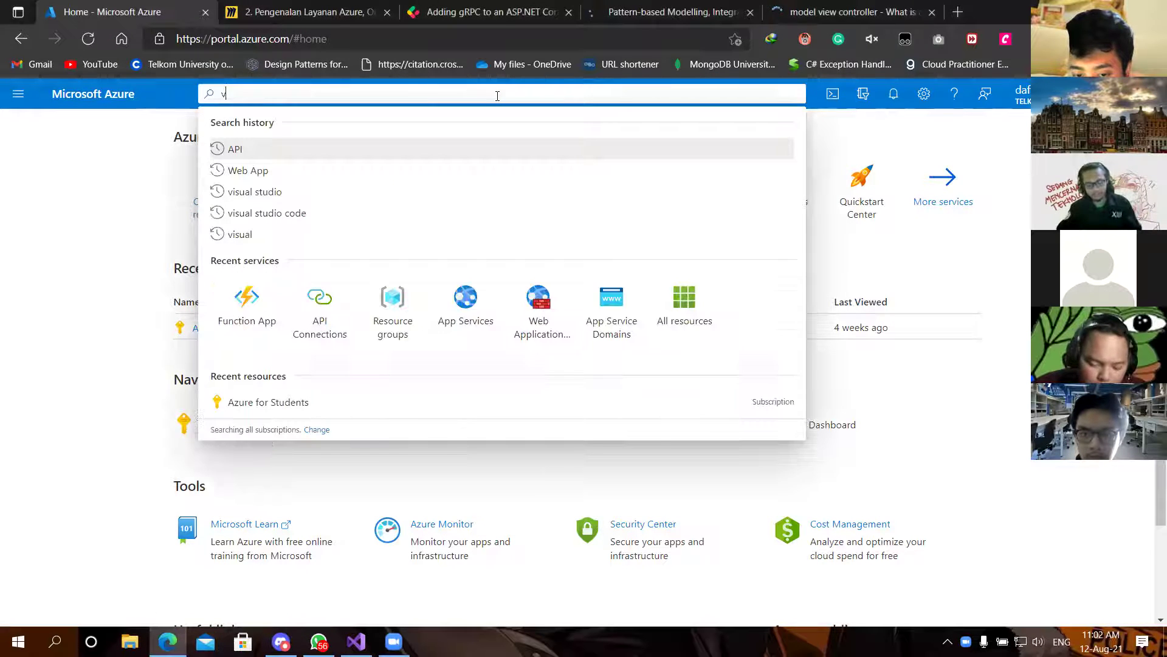
text(virtual)
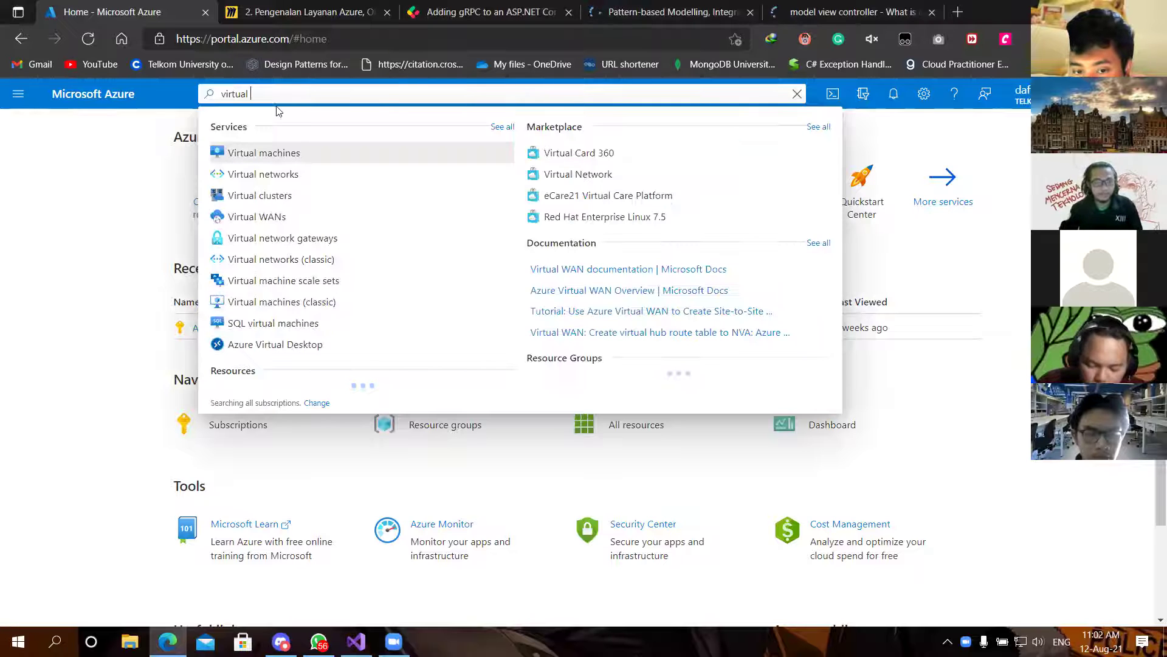
click(274, 162)
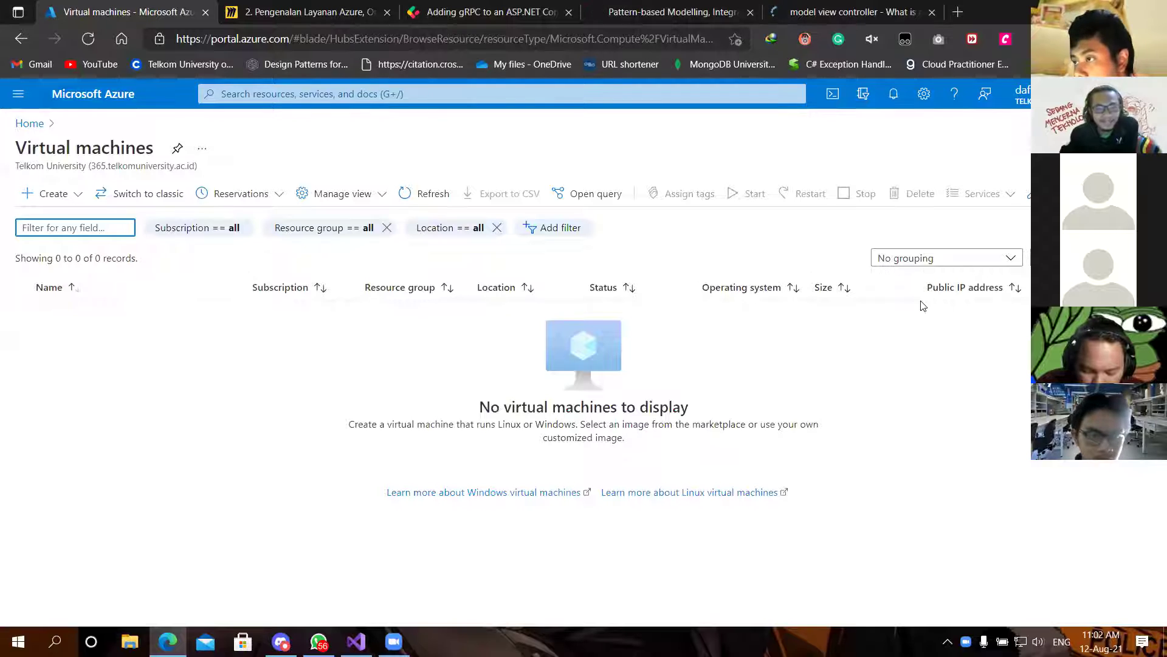
click(59, 194)
key(Escape)
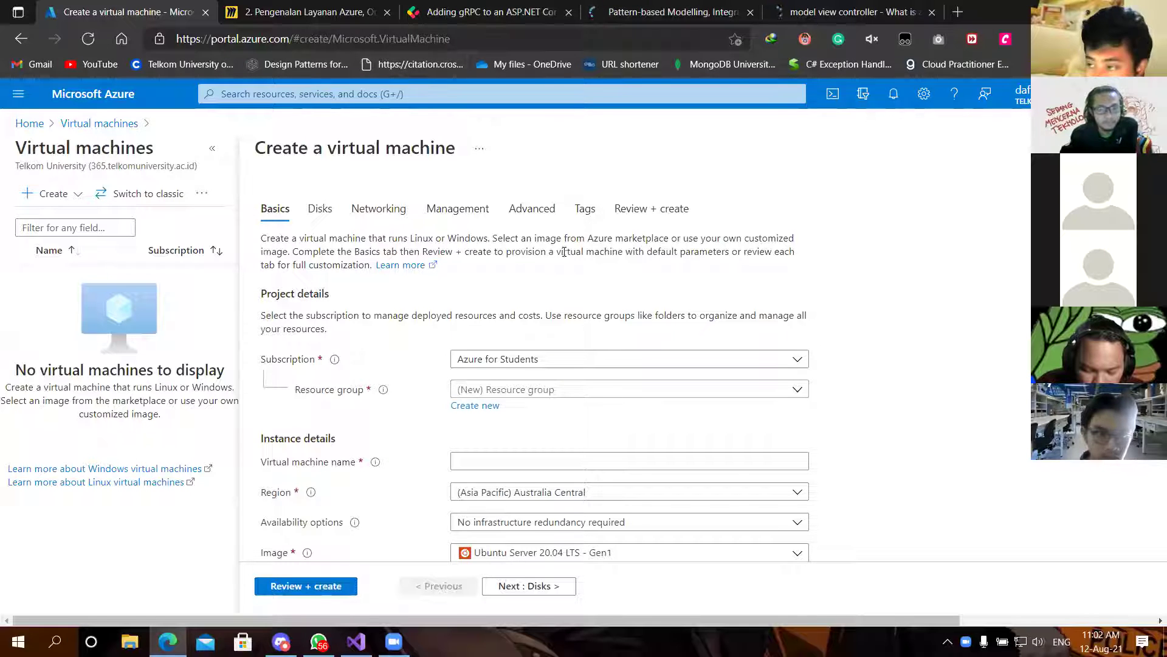
scroll(561, 255, down, 2)
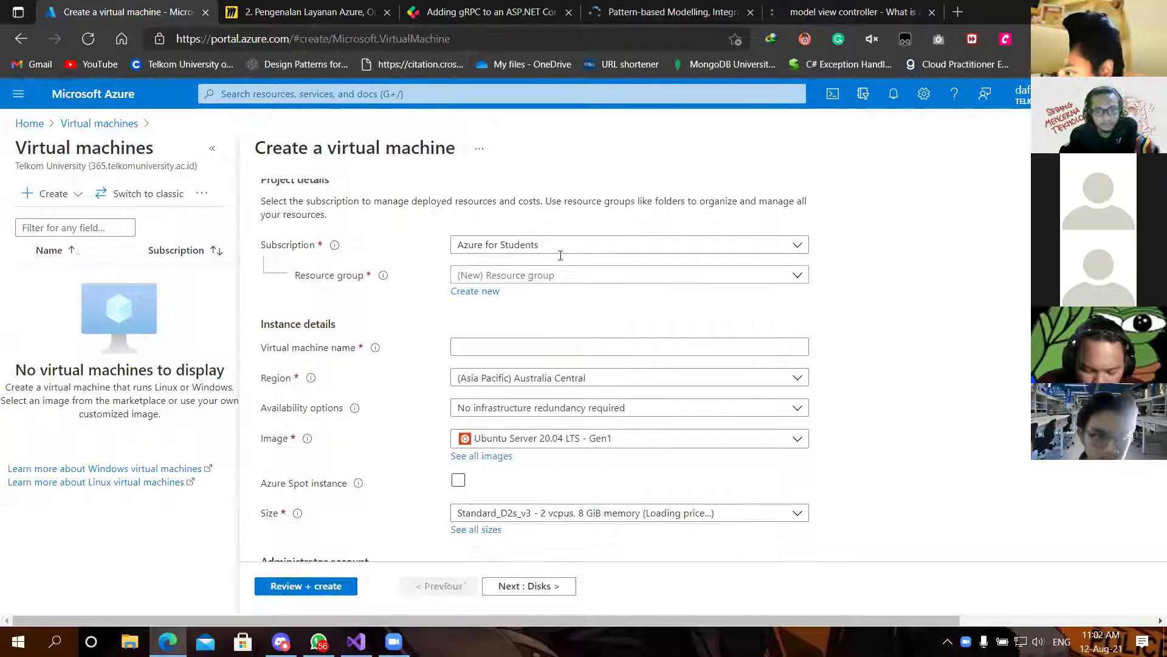
click(506, 277)
click(891, 300)
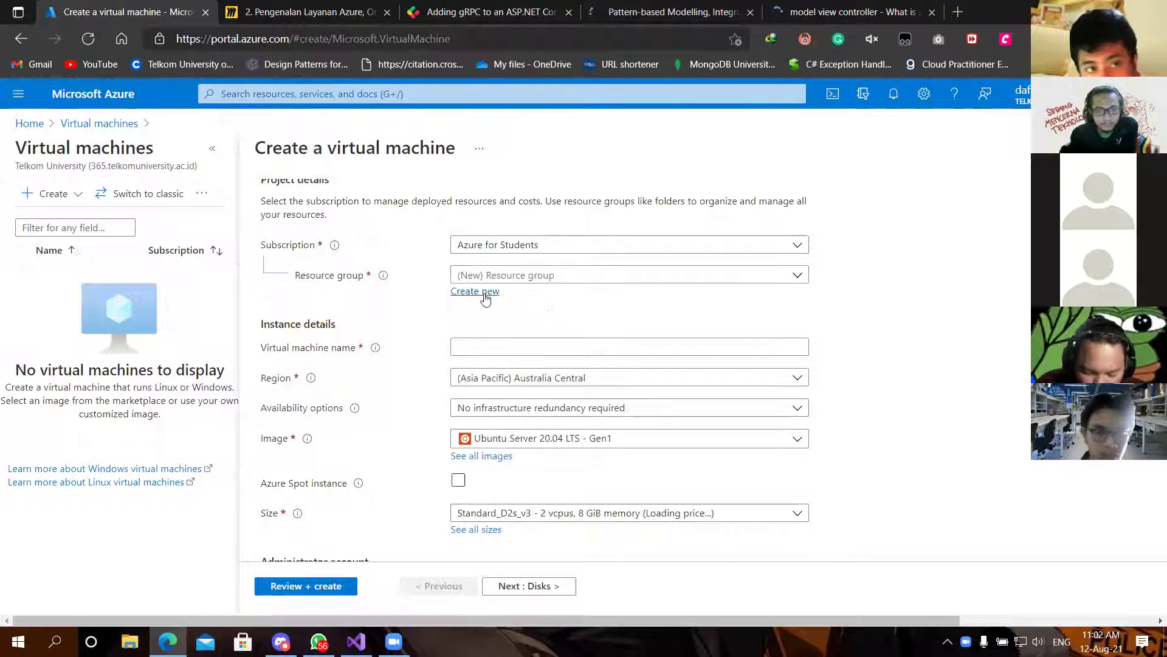
click(481, 292)
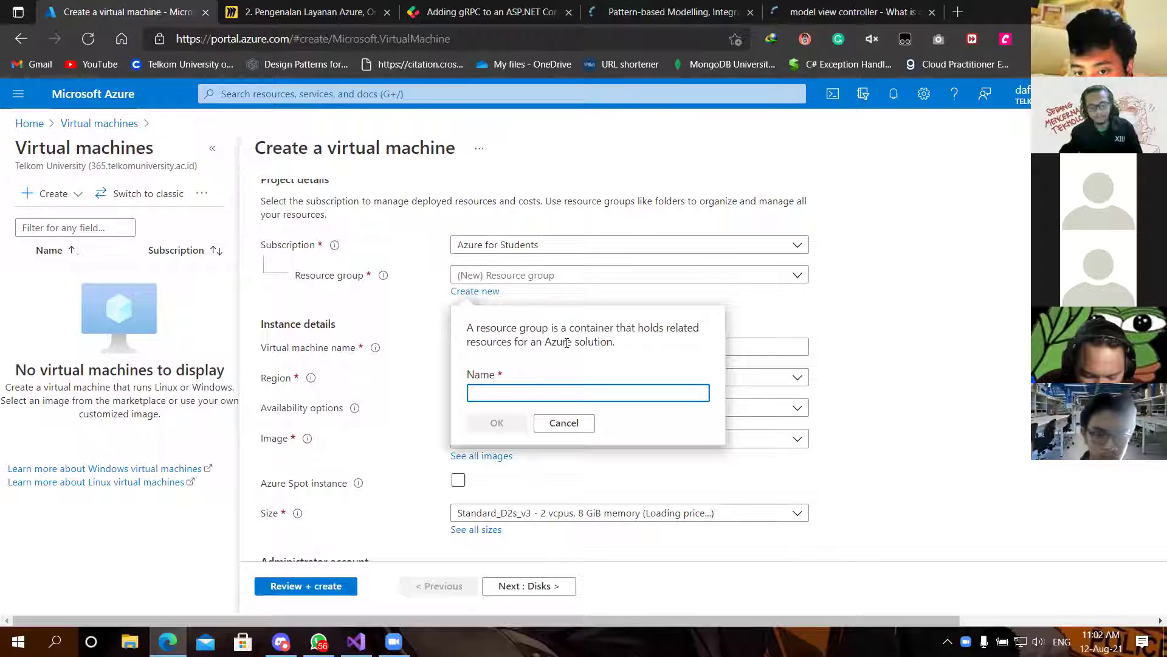
text(ITS)
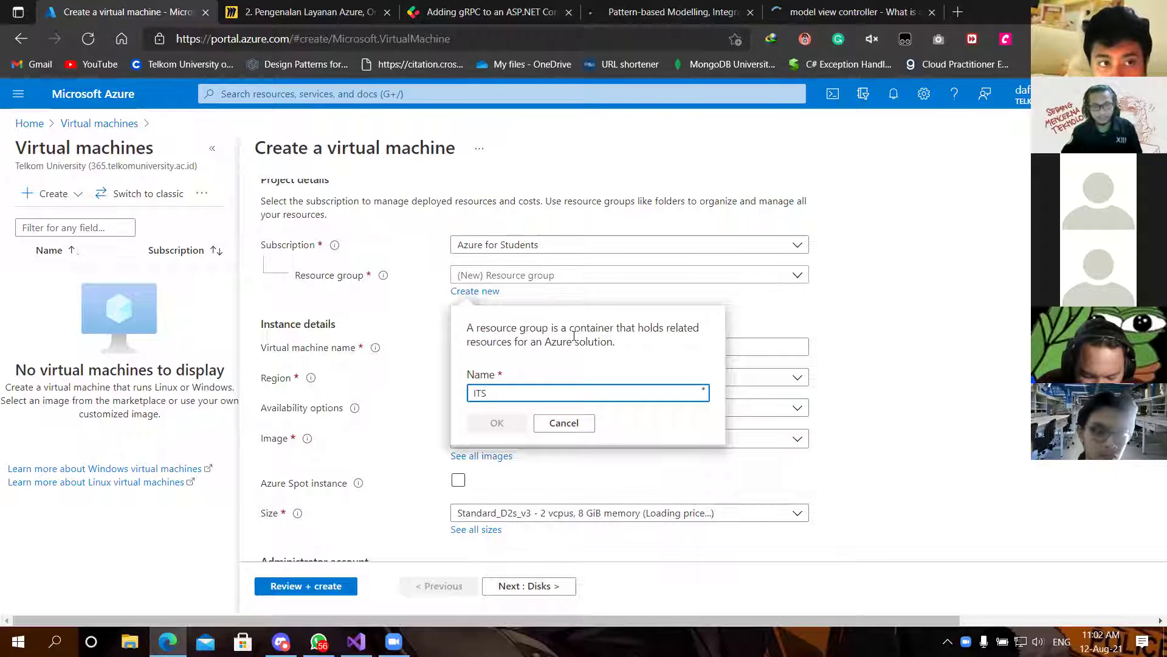
click(473, 422)
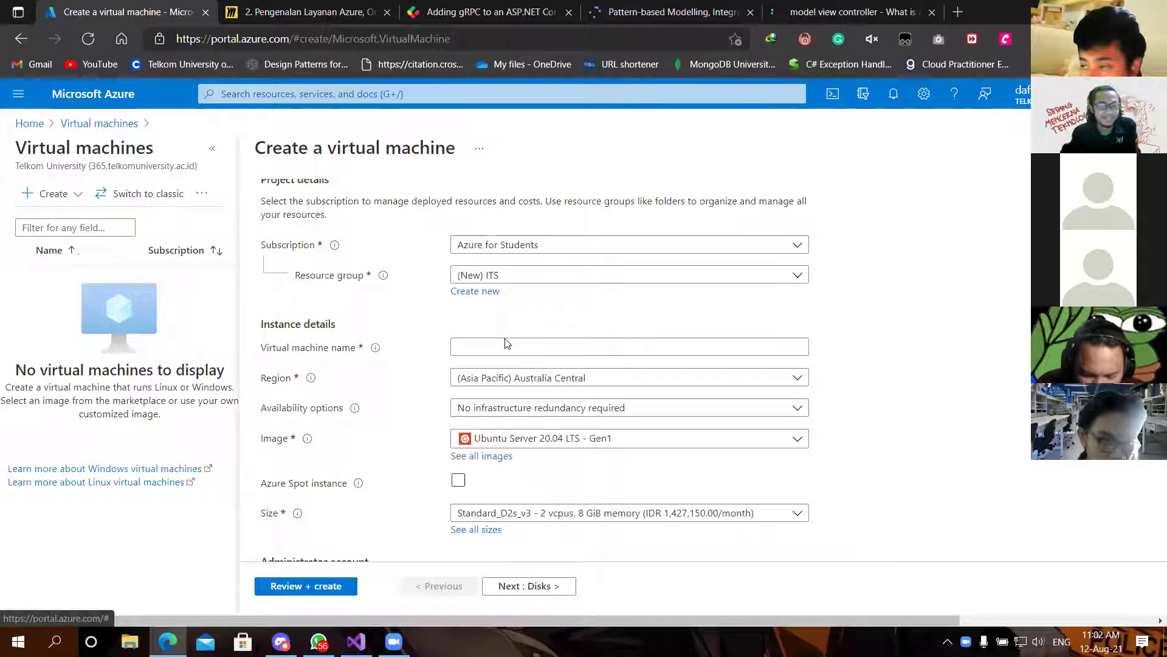
scroll(854, 297, down, 1)
scroll(702, 273, up, 2)
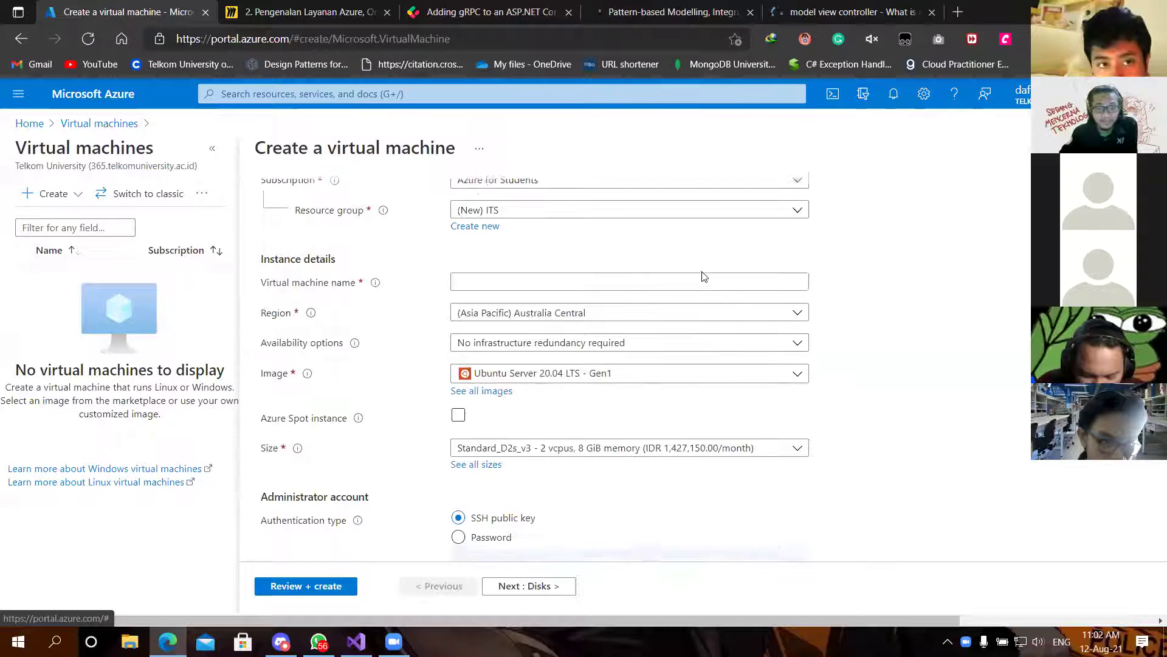
scroll(648, 281, up, 1)
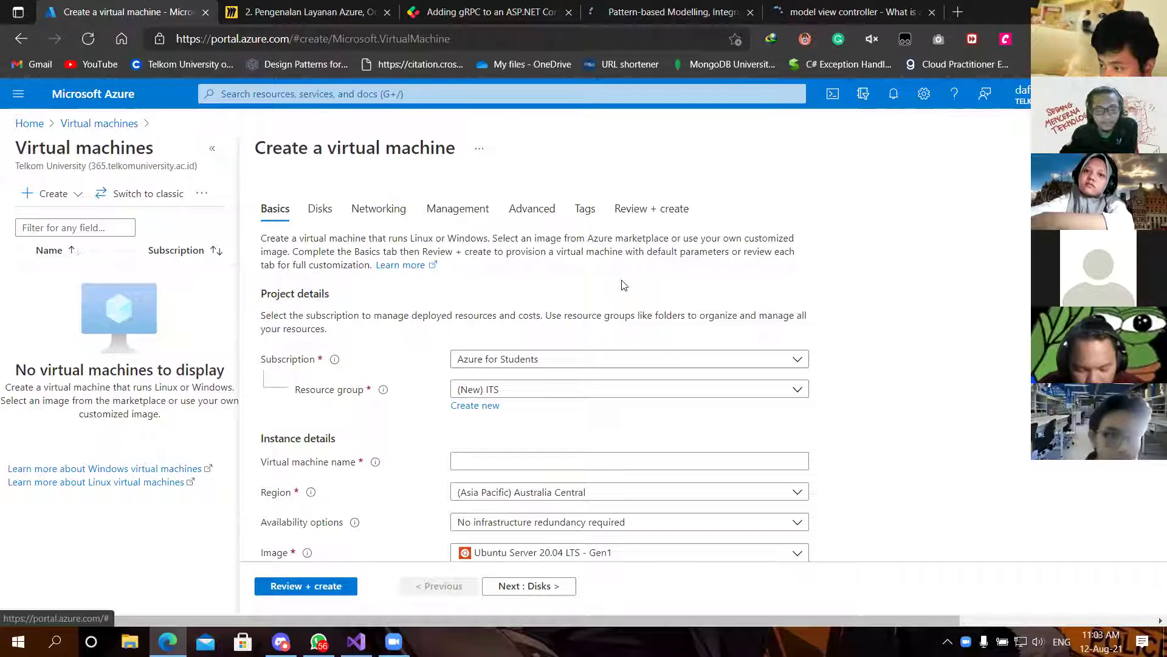
click(644, 396)
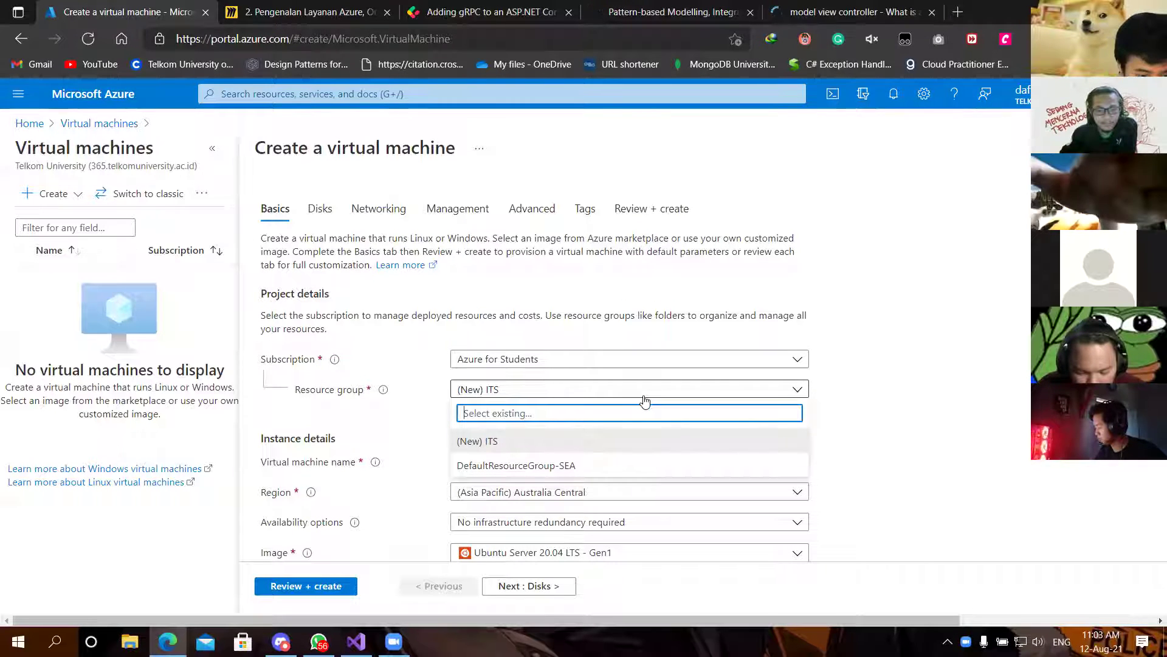
click(645, 397)
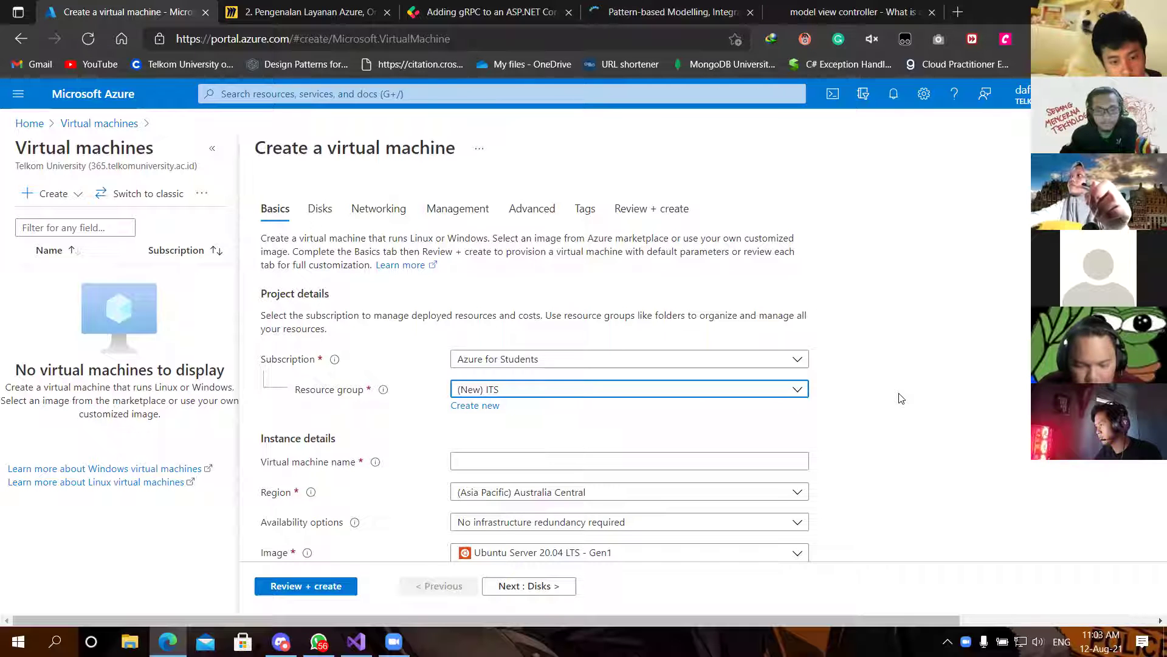
scroll(901, 398, down, 1)
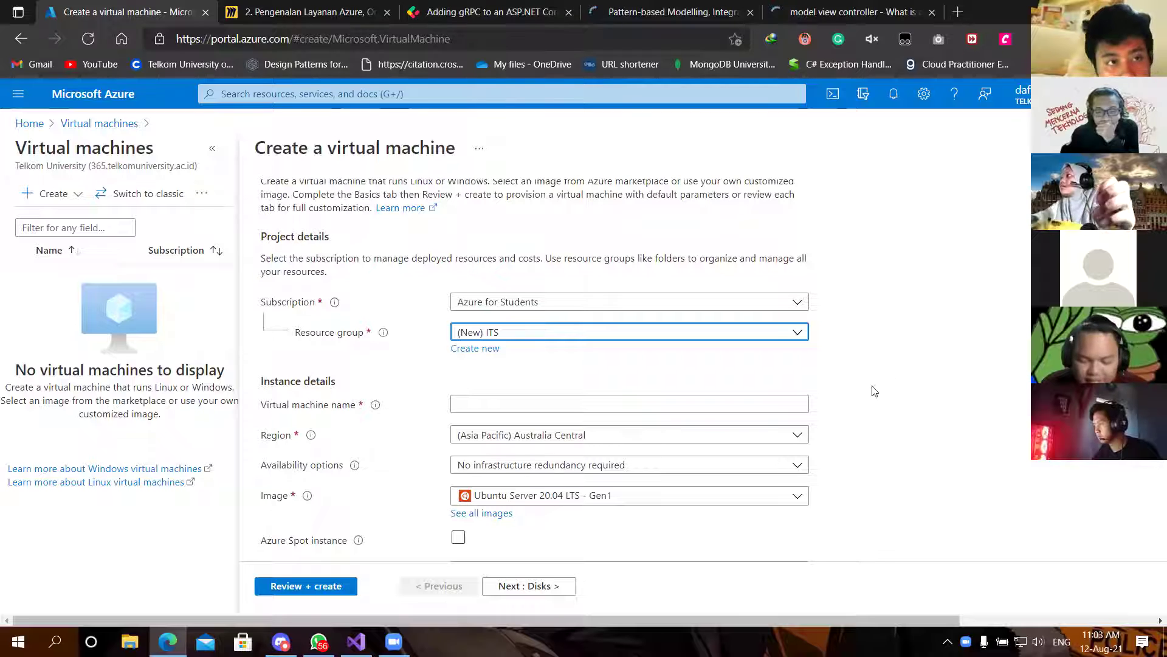
Step: Enter KMMI-ITS as the virtual machine name
click(748, 394)
text(K)
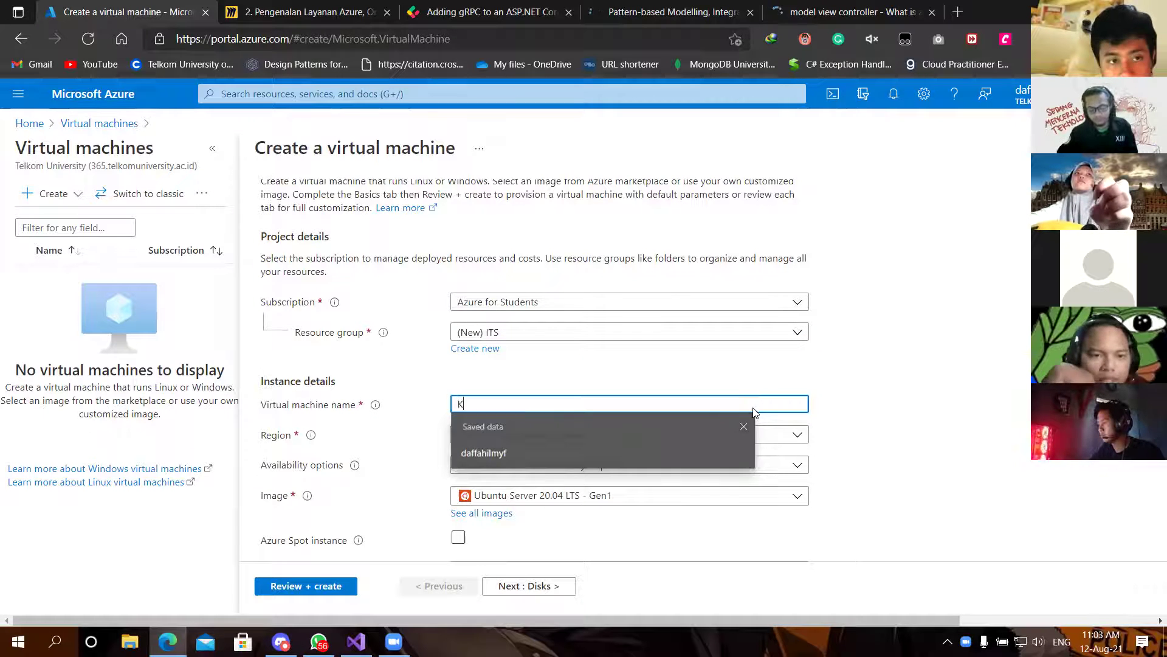
text(MMI-ITS)
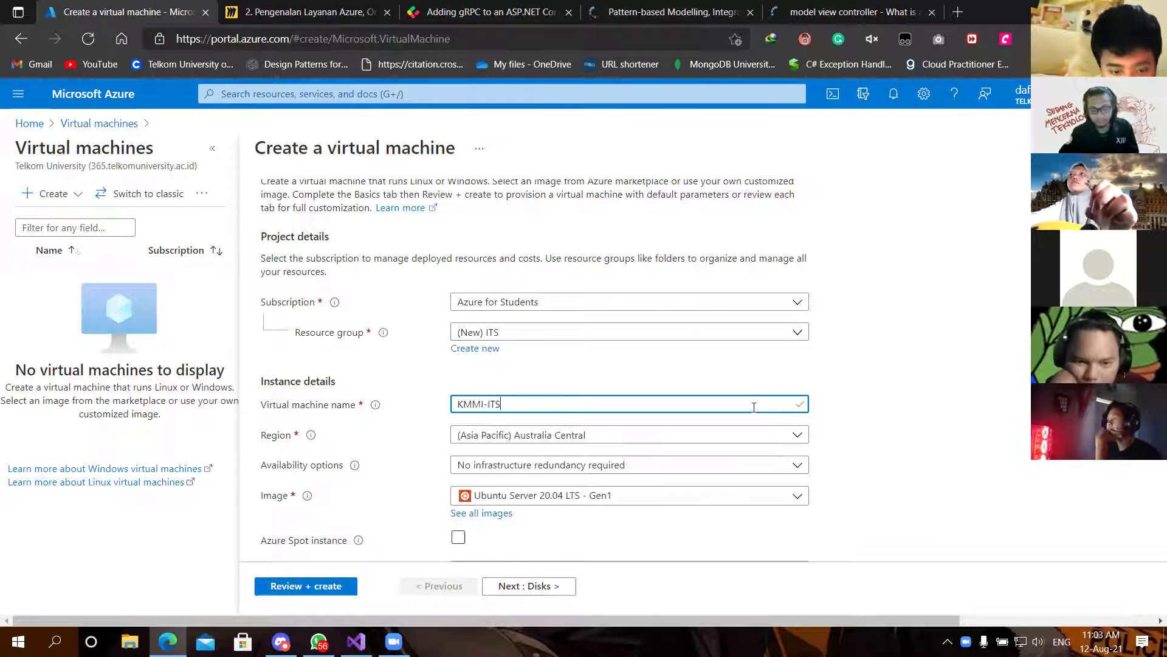
click(895, 396)
scroll(896, 396, down, 1)
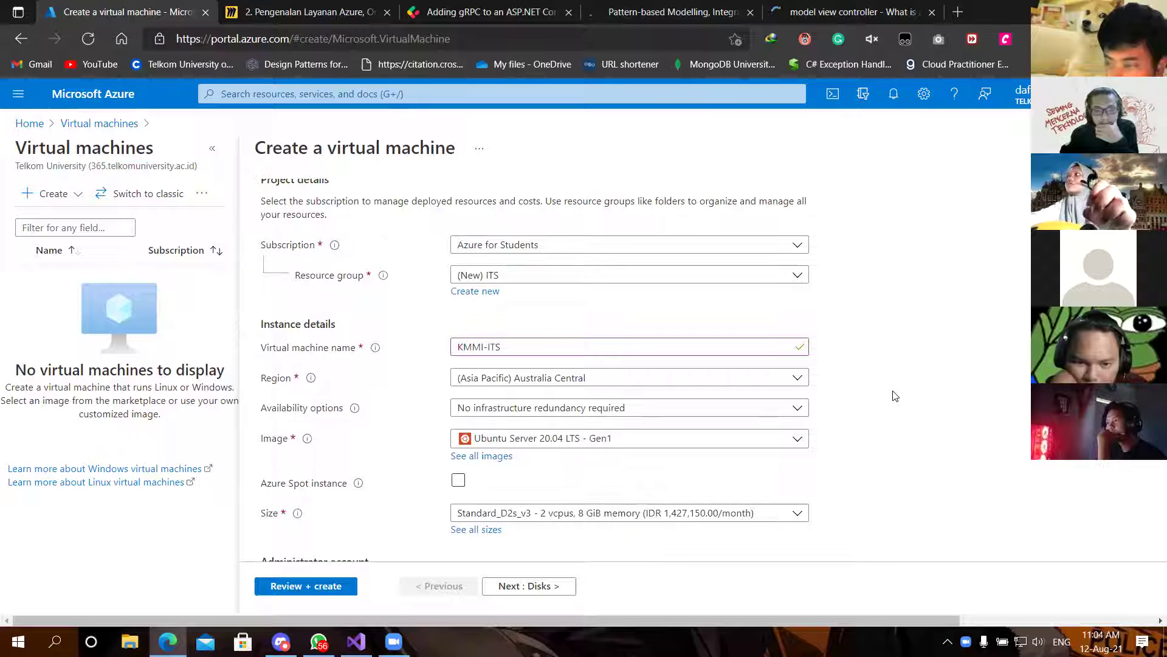
scroll(895, 396, down, 1)
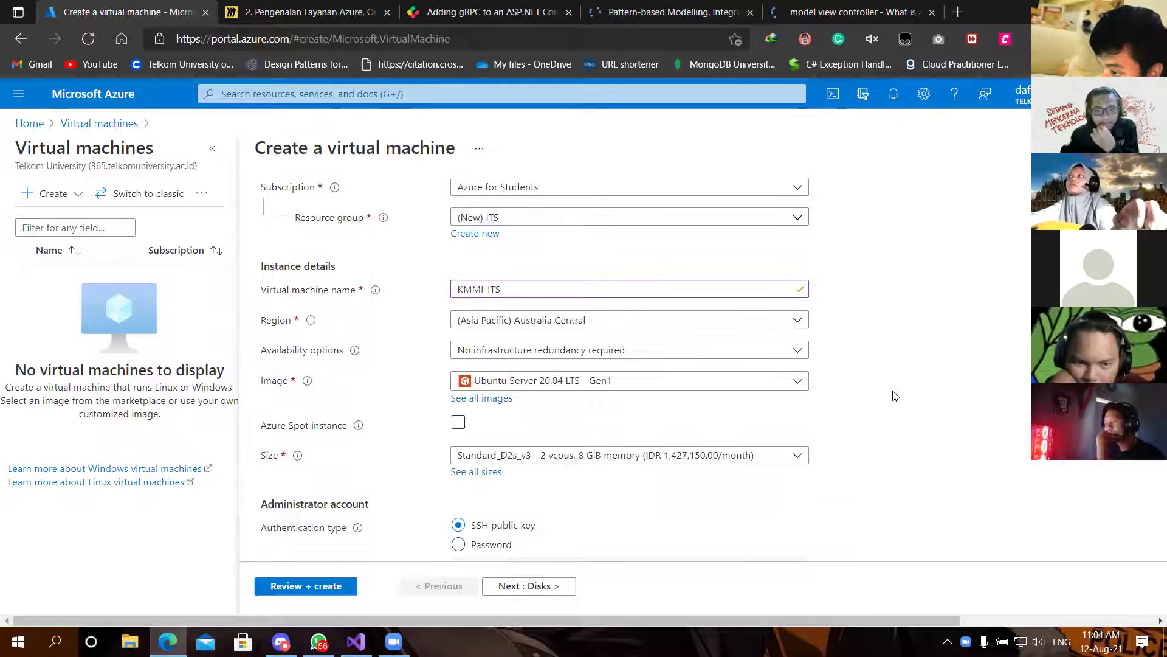
scroll(896, 396, up, 1)
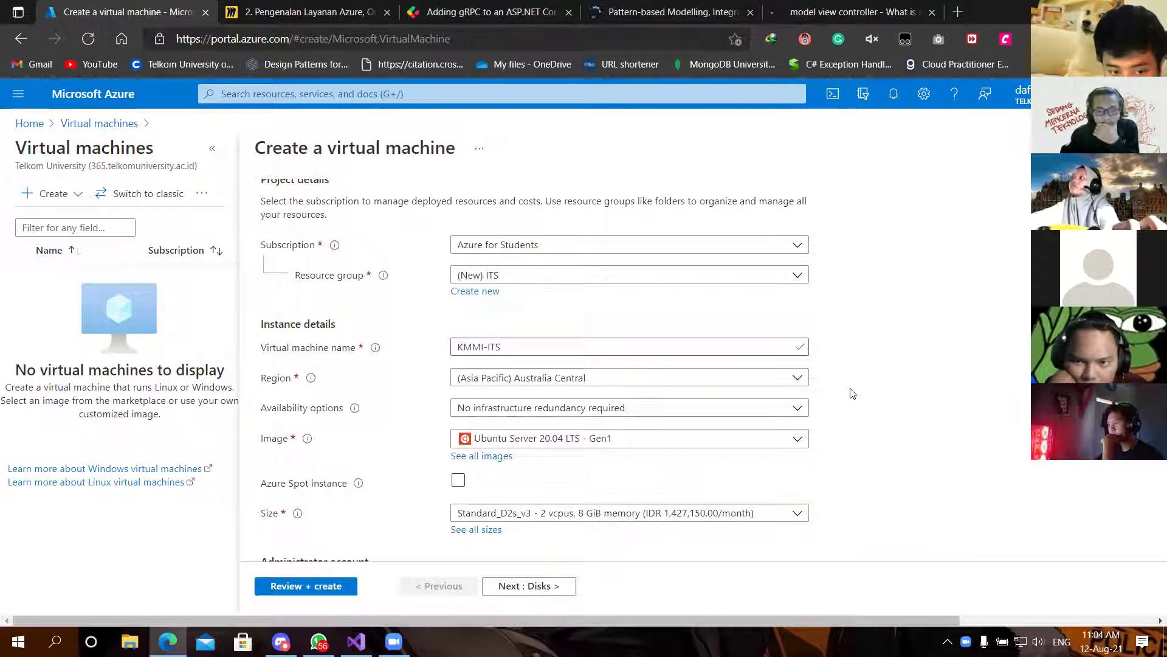
Step: Search the region list for 'sing' and 'indo', then close it without changing the region
click(802, 381)
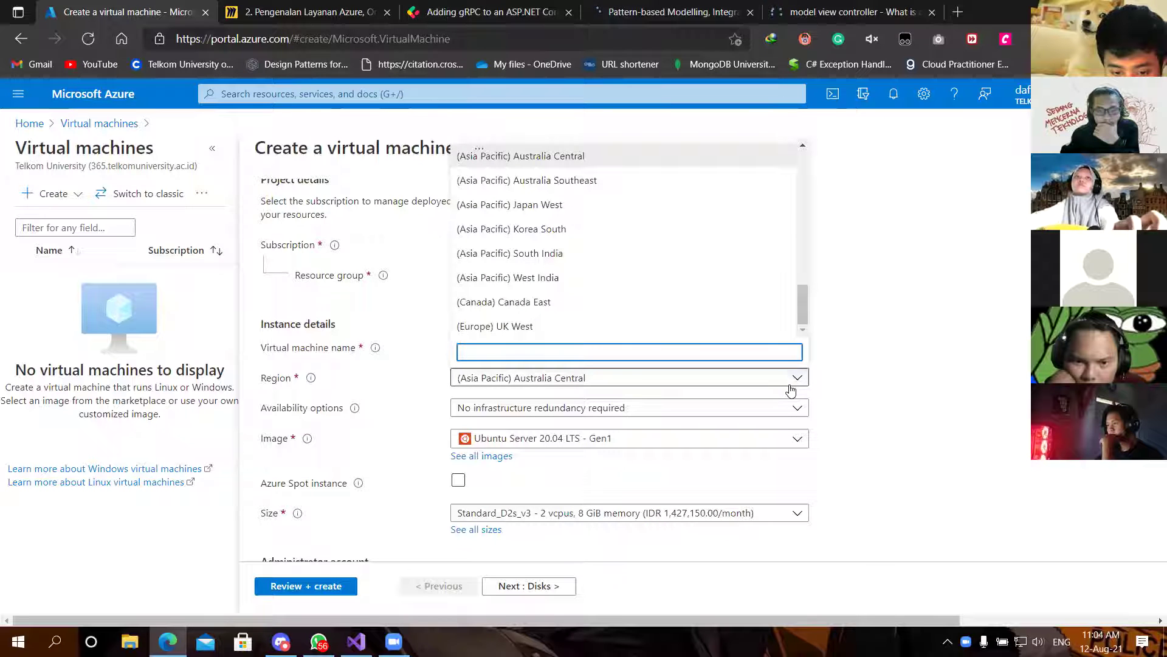
text(sing)
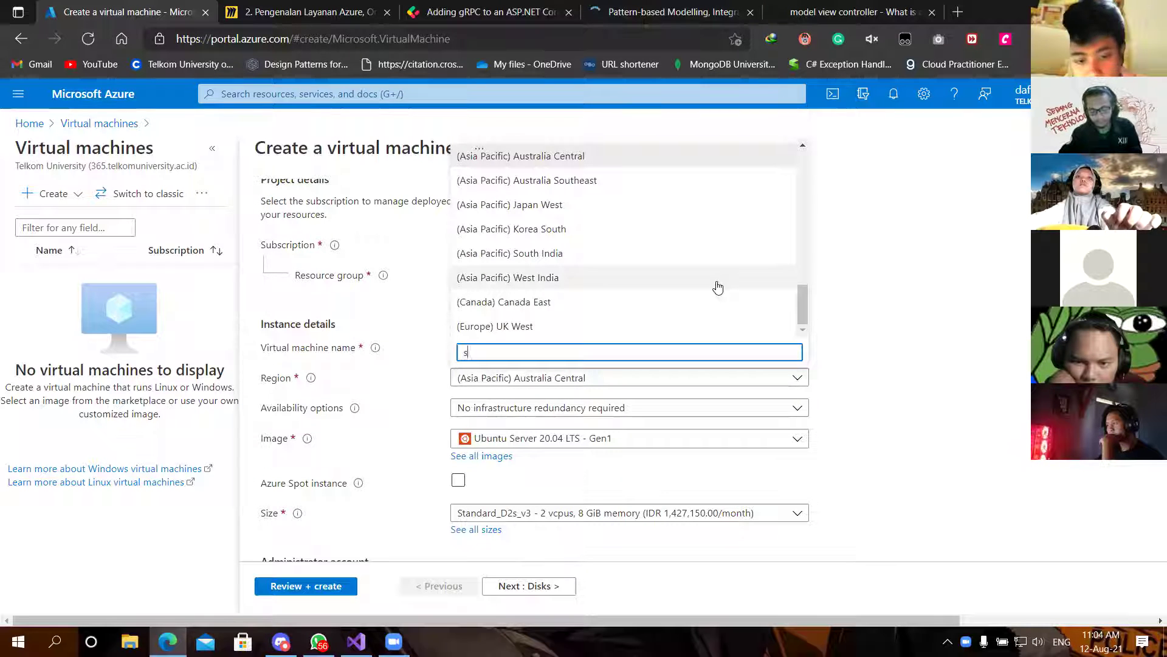
key(BackSpace)
key(BackSpace)
key(BackSpace)
key(BackSpace)
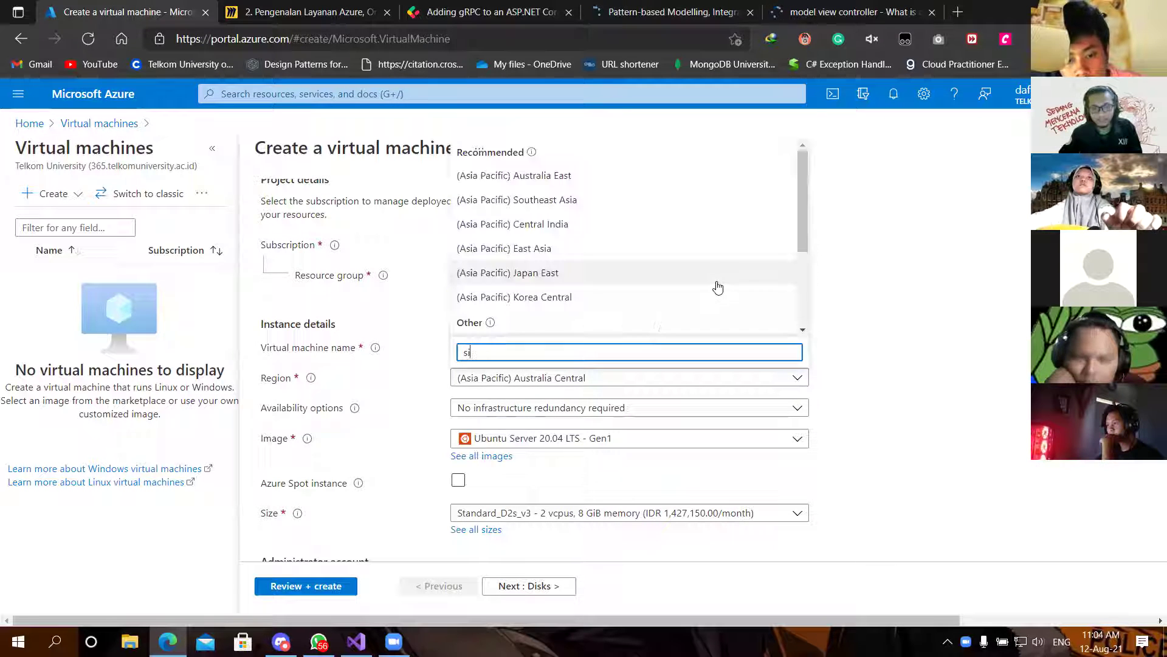
text(ind)
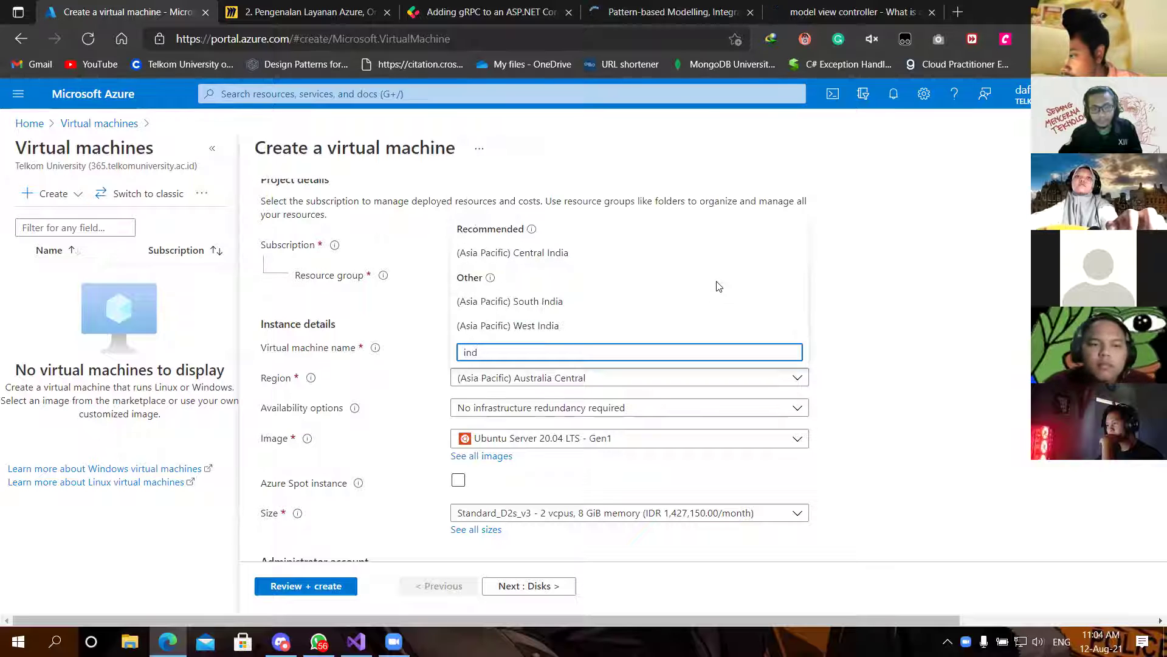
text(o)
key(BackSpace)
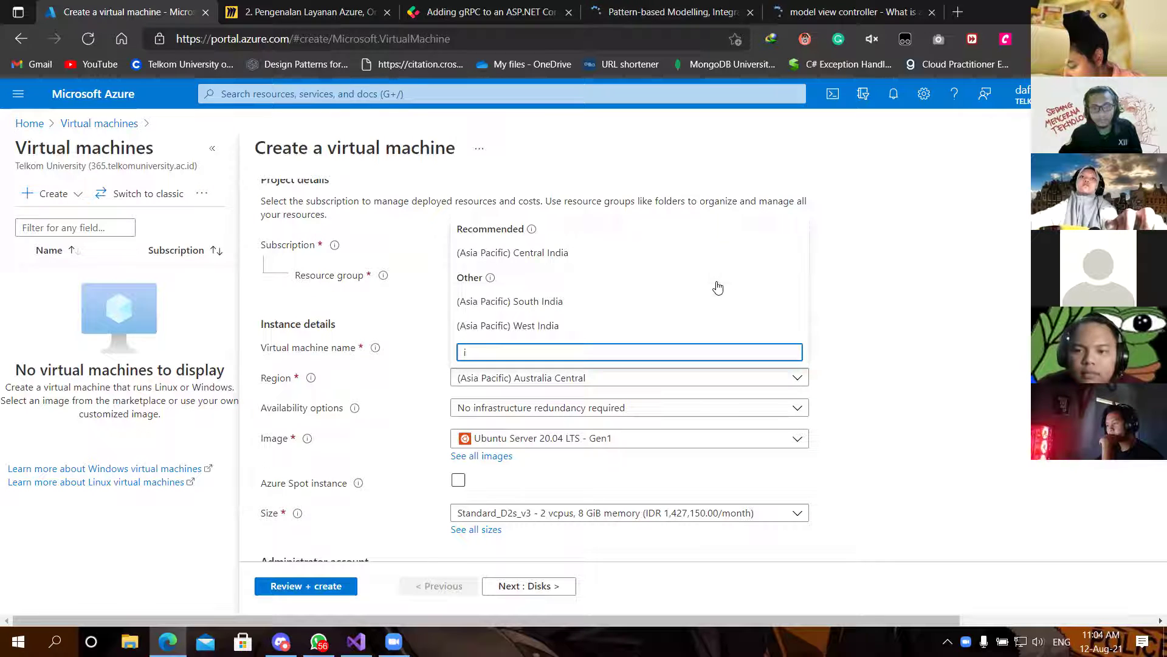
key(BackSpace)
key(BackSpace)
key(BackSpace)
scroll(730, 285, down, 1)
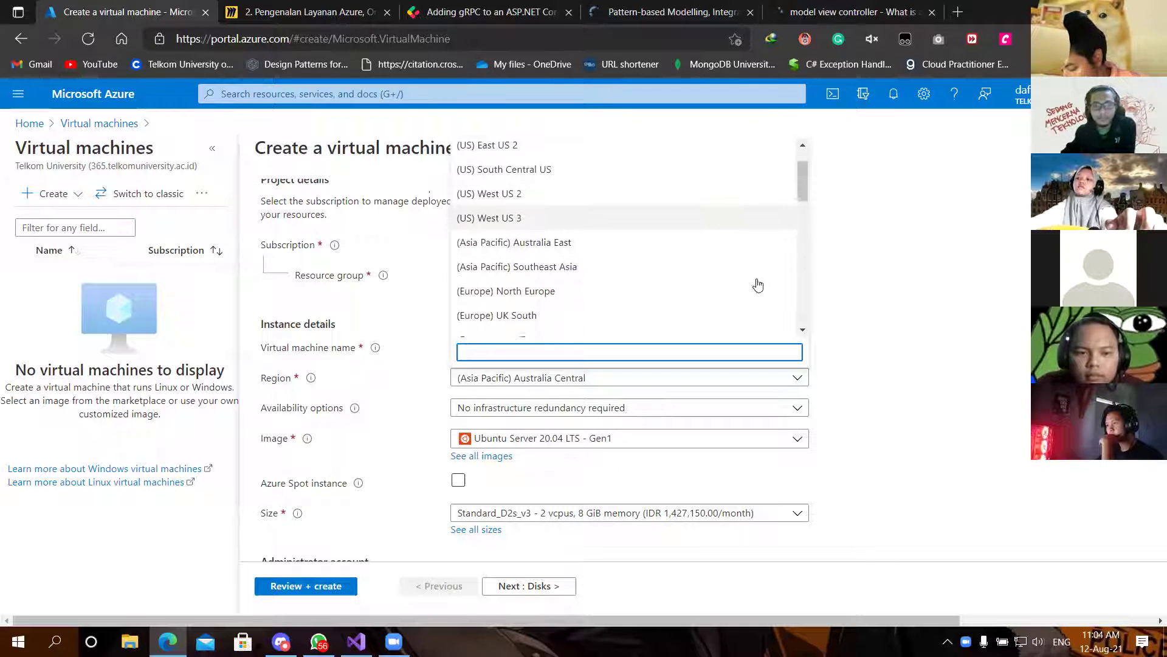
key(Escape)
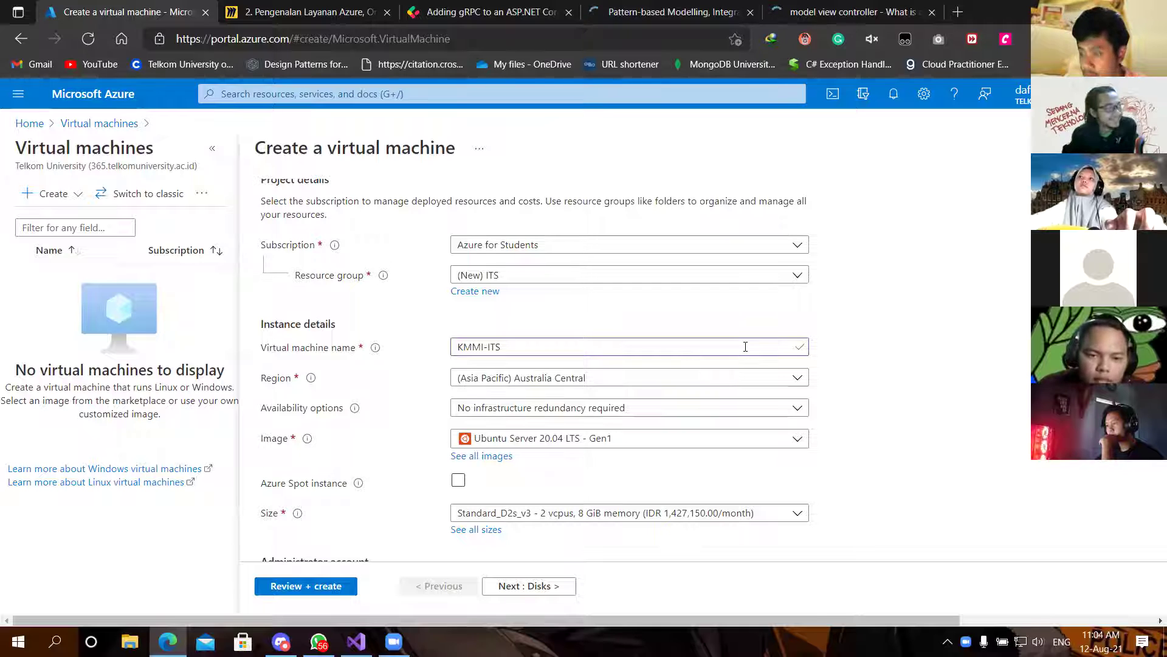
Step: Reopen the region list and leave the region as (Asia Pacific) Australia Central
click(752, 383)
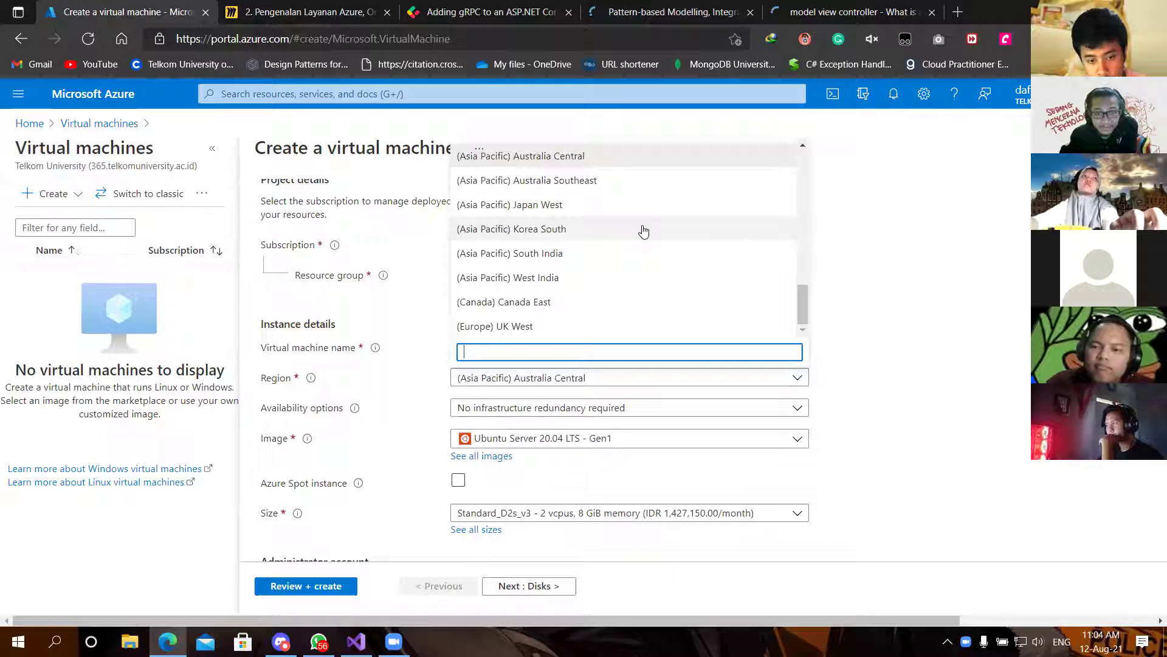
scroll(630, 303, up, 3)
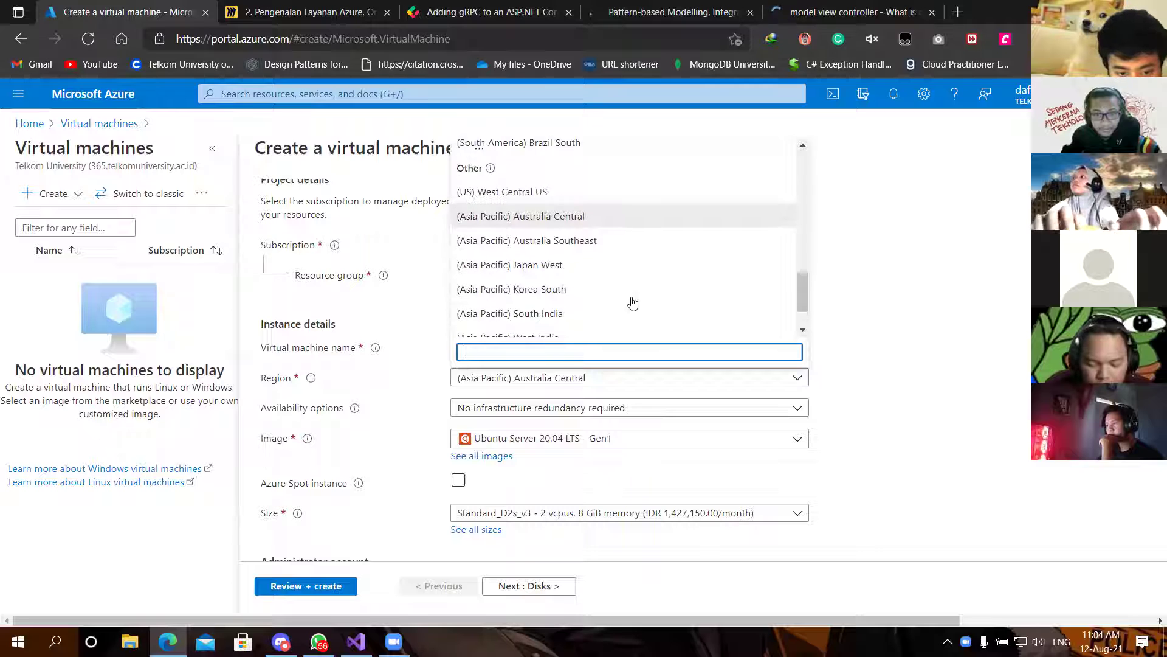
scroll(632, 302, up, 10)
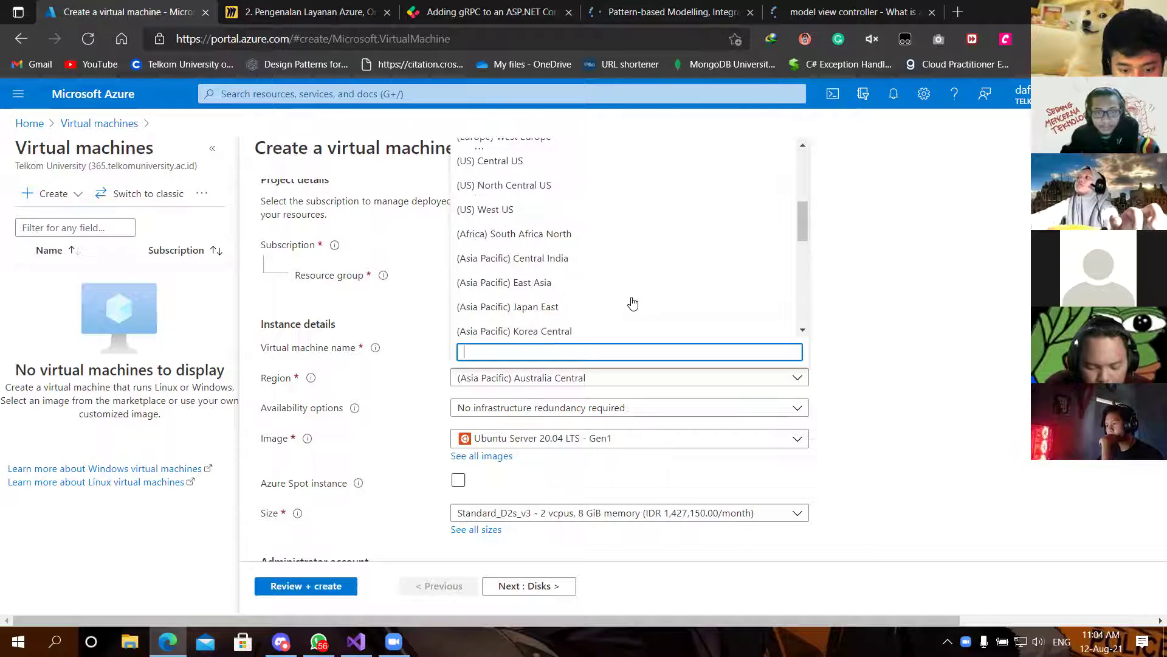
scroll(636, 303, up, 3)
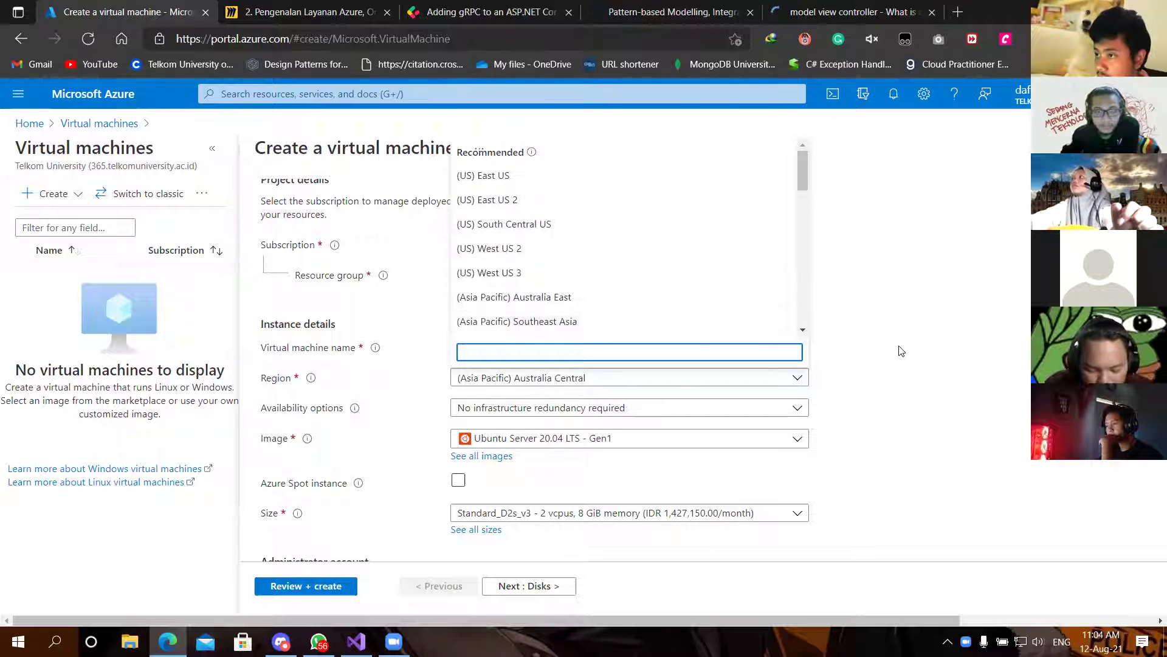
click(868, 356)
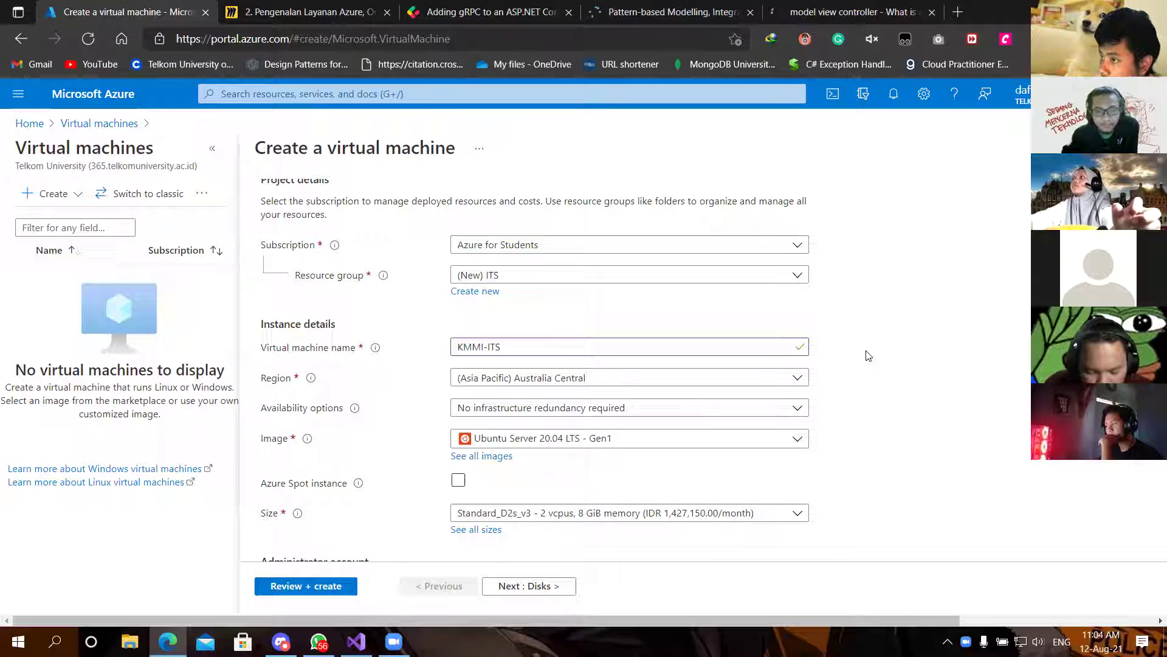
scroll(863, 359, down, 1)
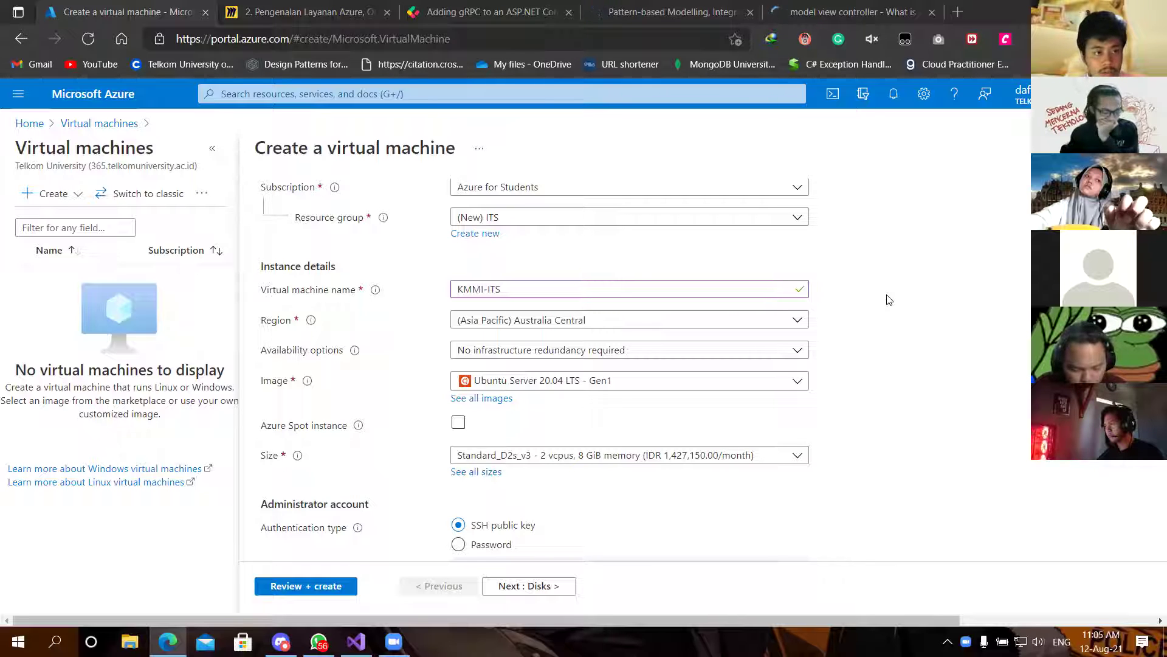
Step: Switch Availability options to Availability set and look for an existing availability set
click(524, 351)
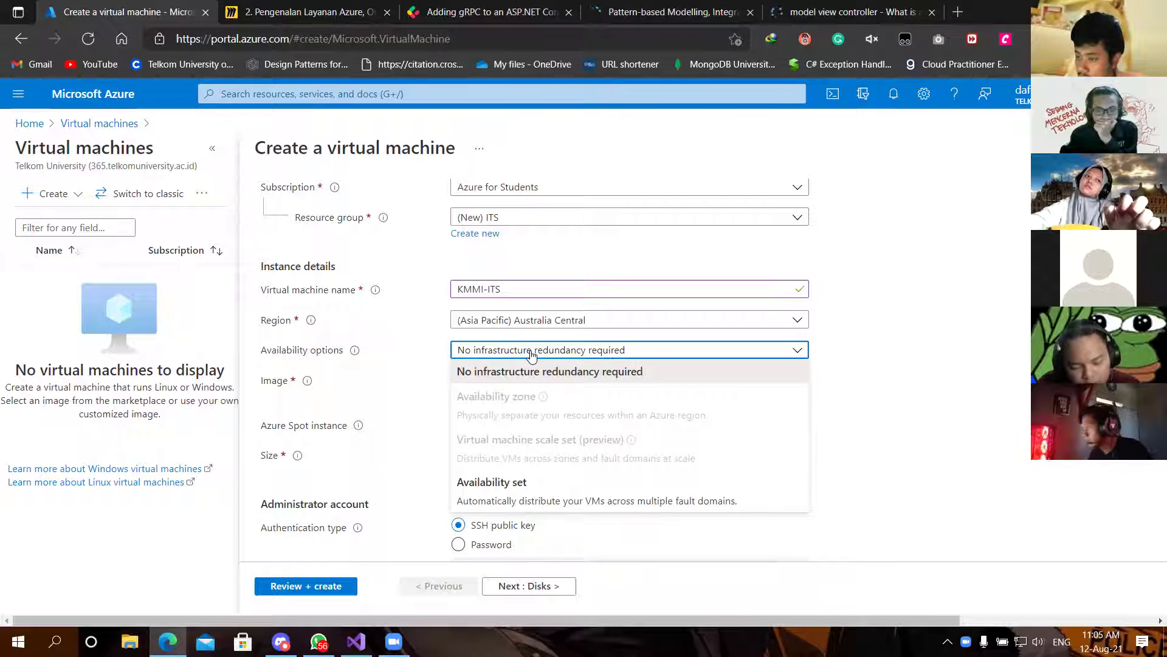
click(531, 355)
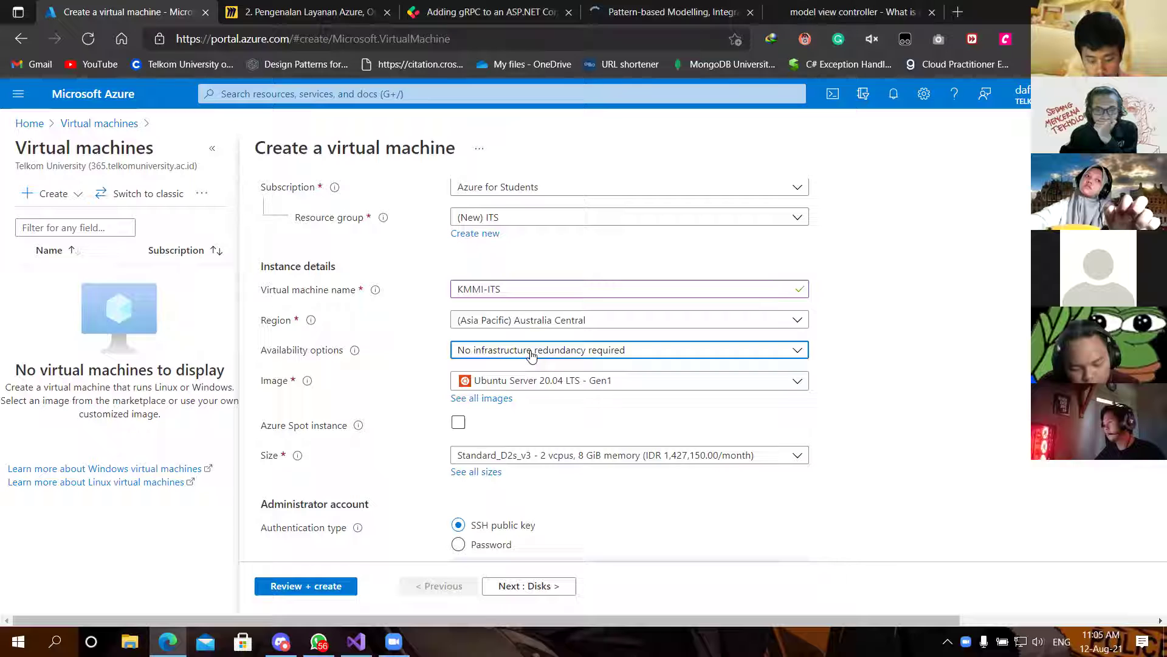
click(531, 355)
click(527, 499)
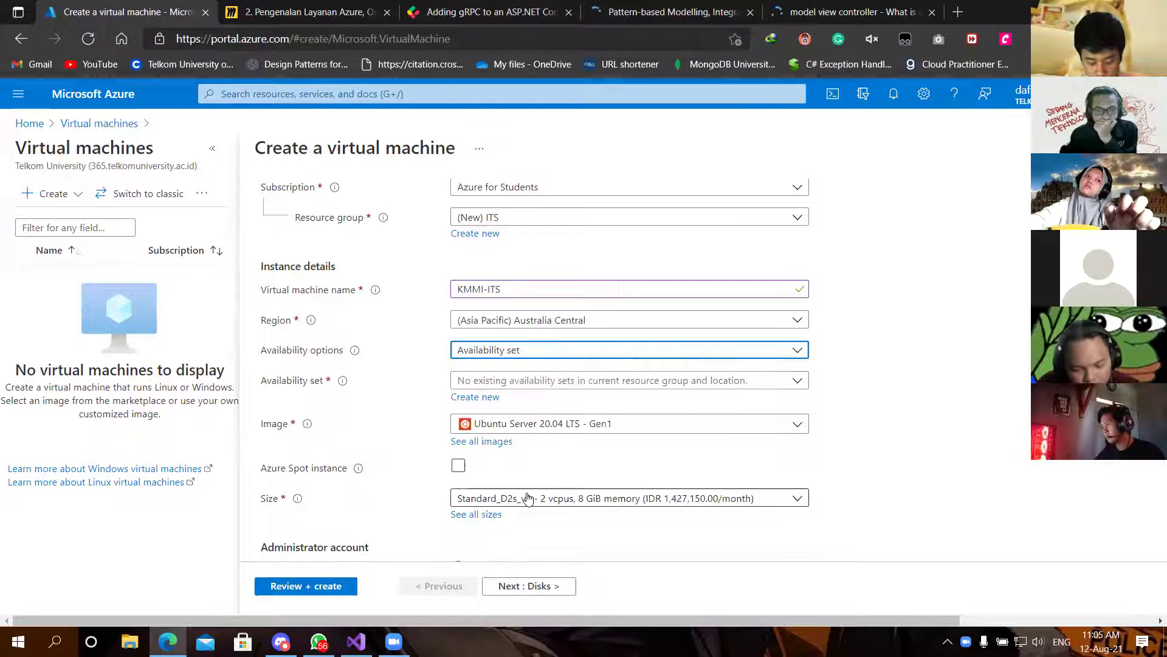
scroll(799, 356, down, 1)
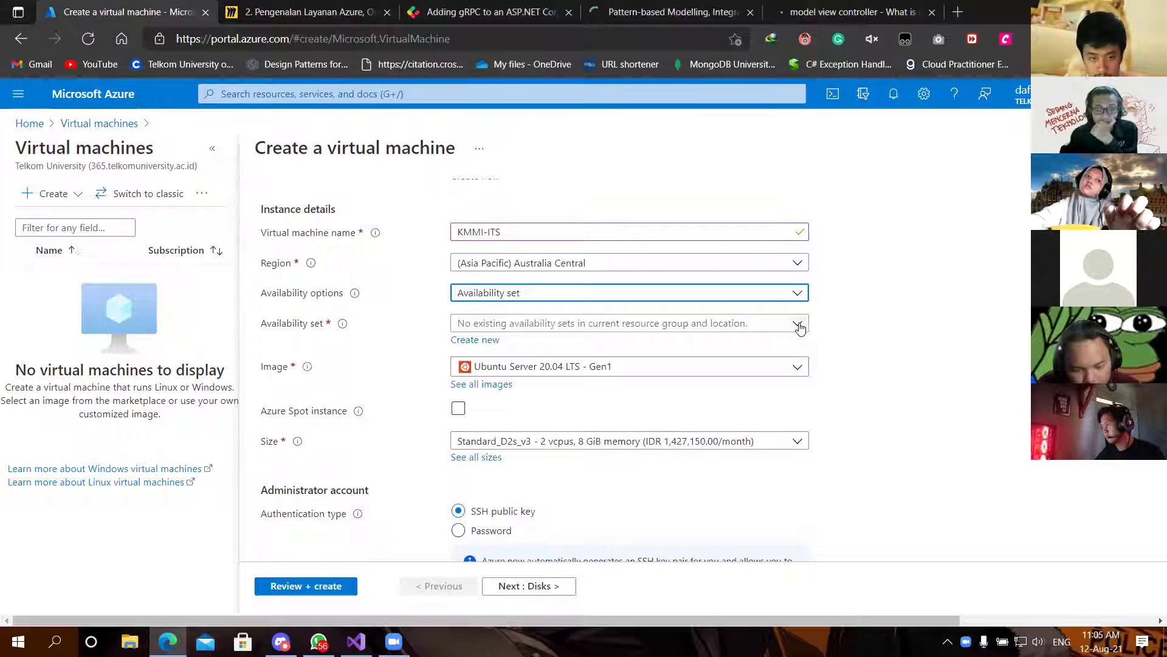
click(799, 329)
Step: Finding no availability set, revert Availability options to No infrastructure redundancy required
click(799, 329)
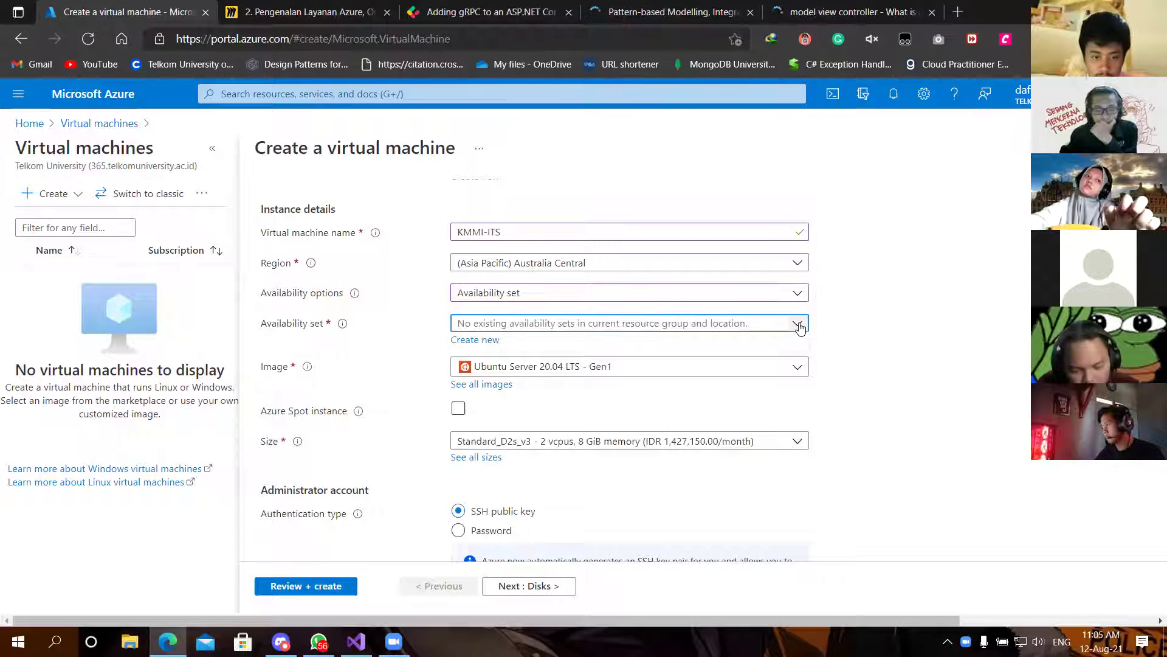
click(799, 328)
click(800, 328)
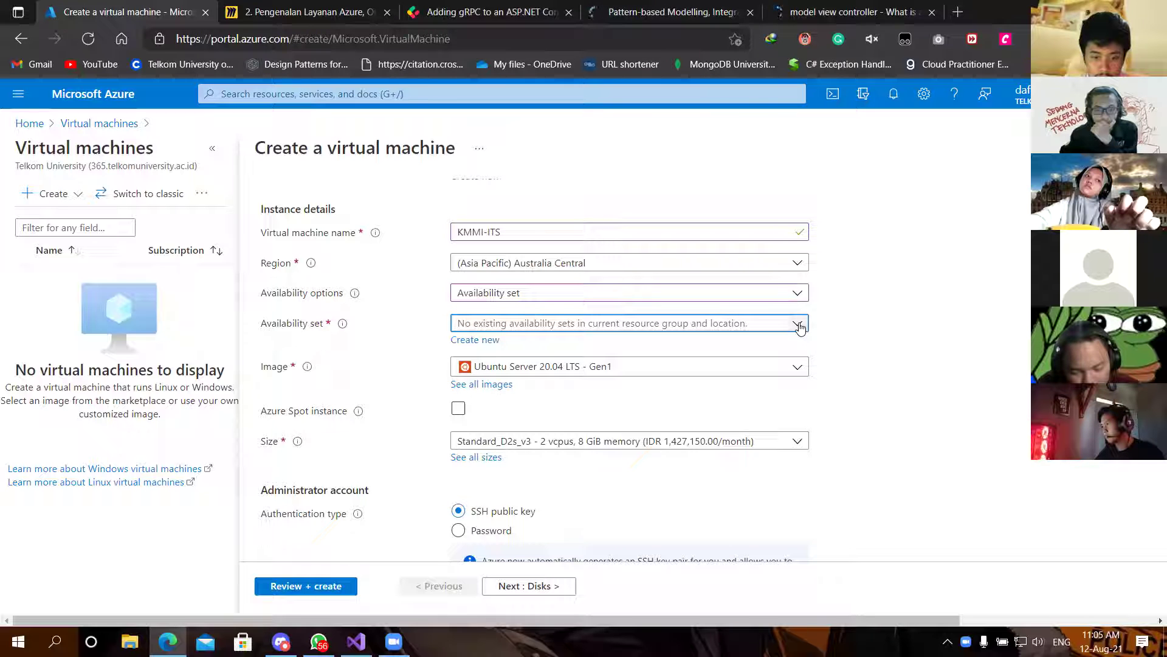
click(801, 301)
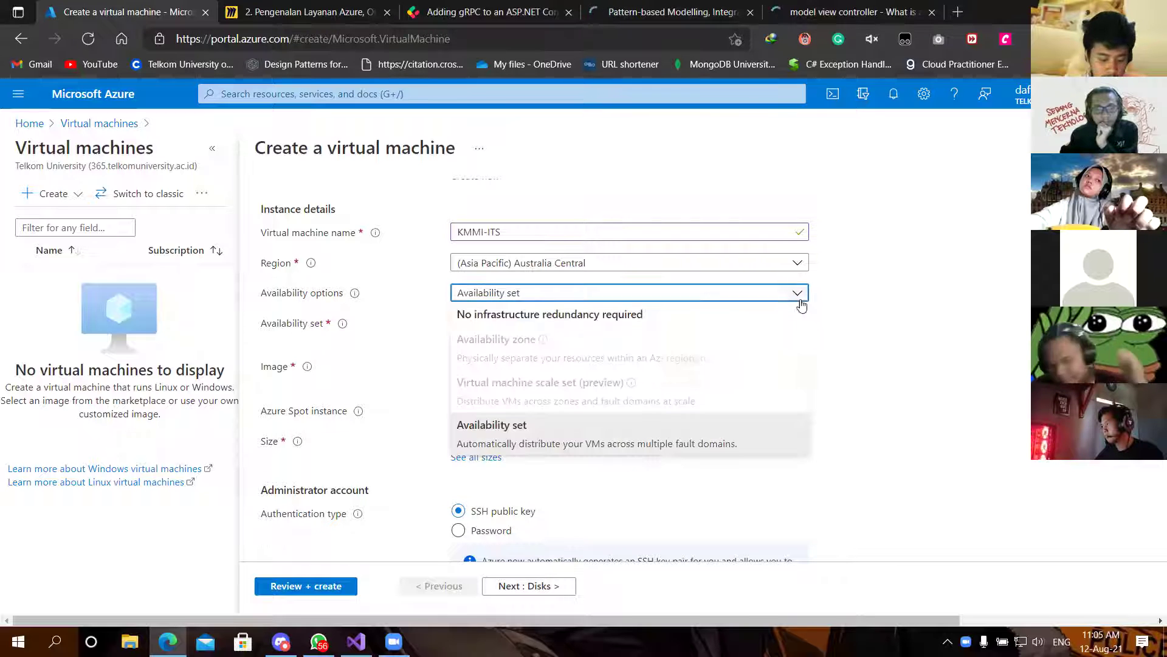
click(663, 317)
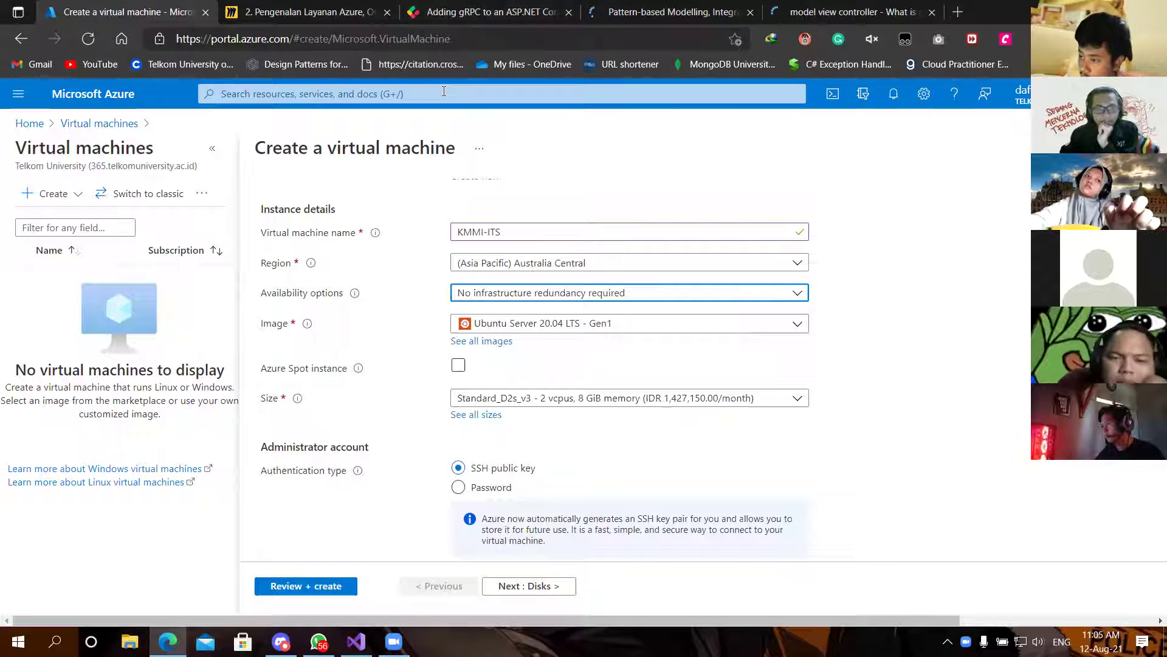
scroll(895, 338, down, 2)
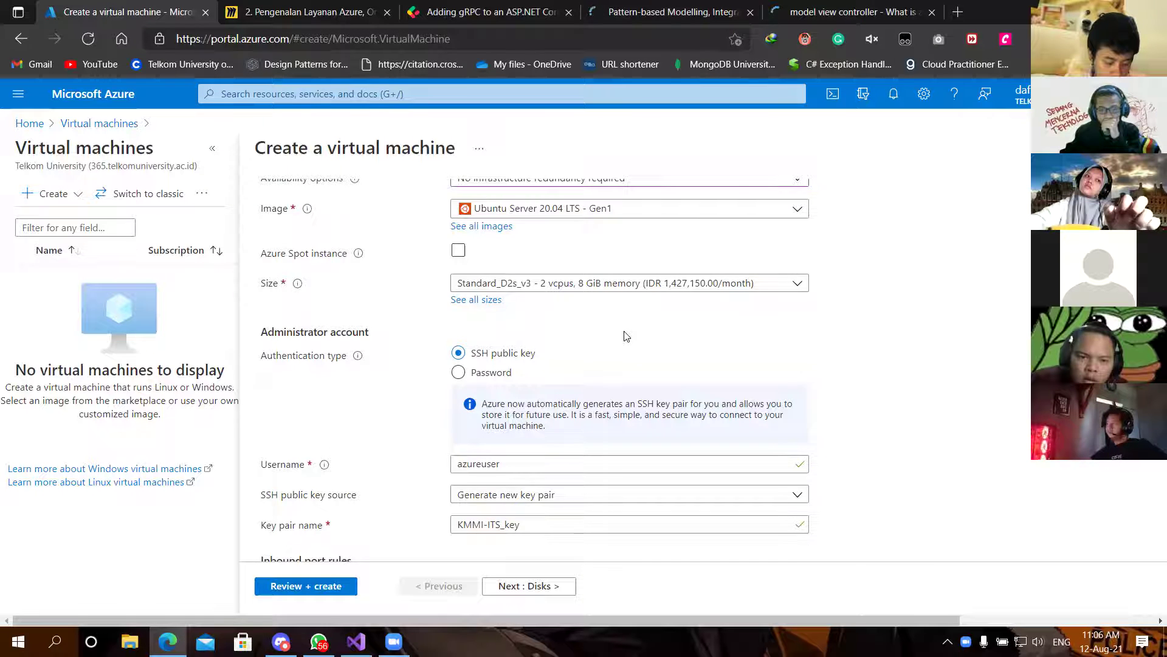
scroll(626, 335, up, 1)
scroll(627, 336, up, 1)
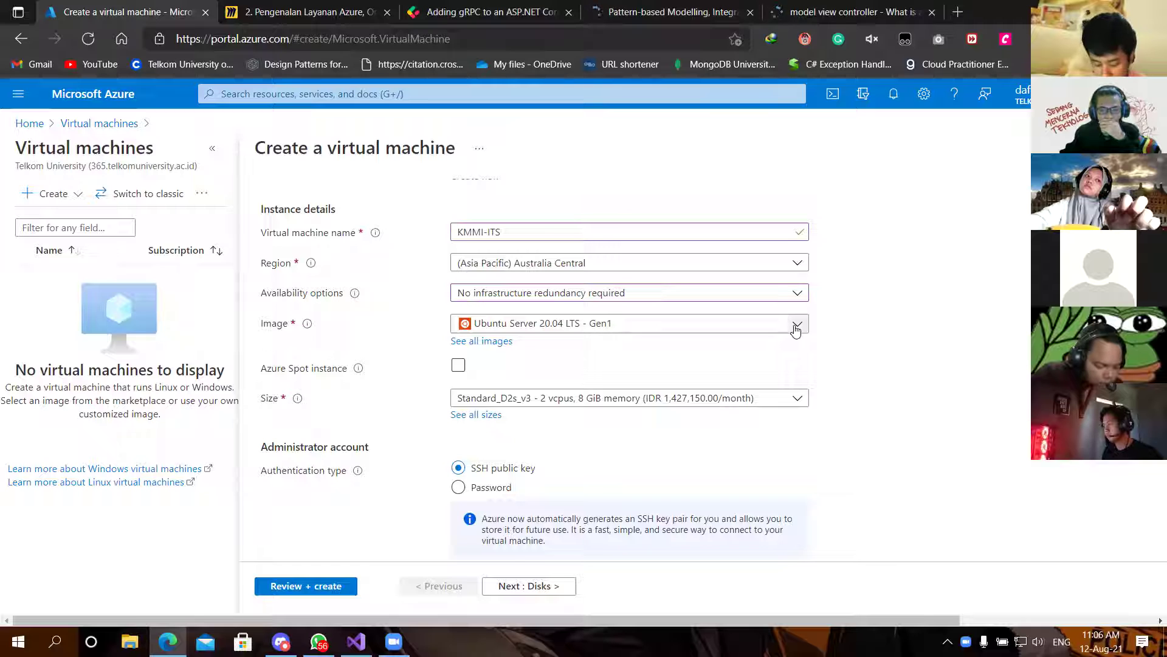
click(796, 330)
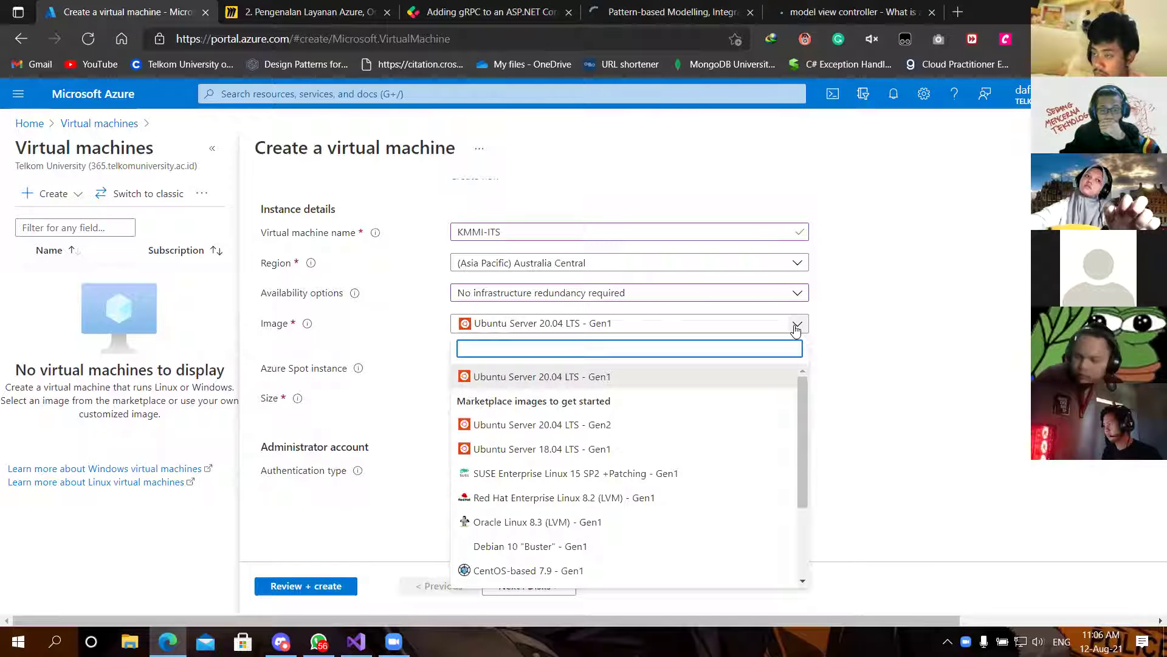
scroll(789, 371, down, 2)
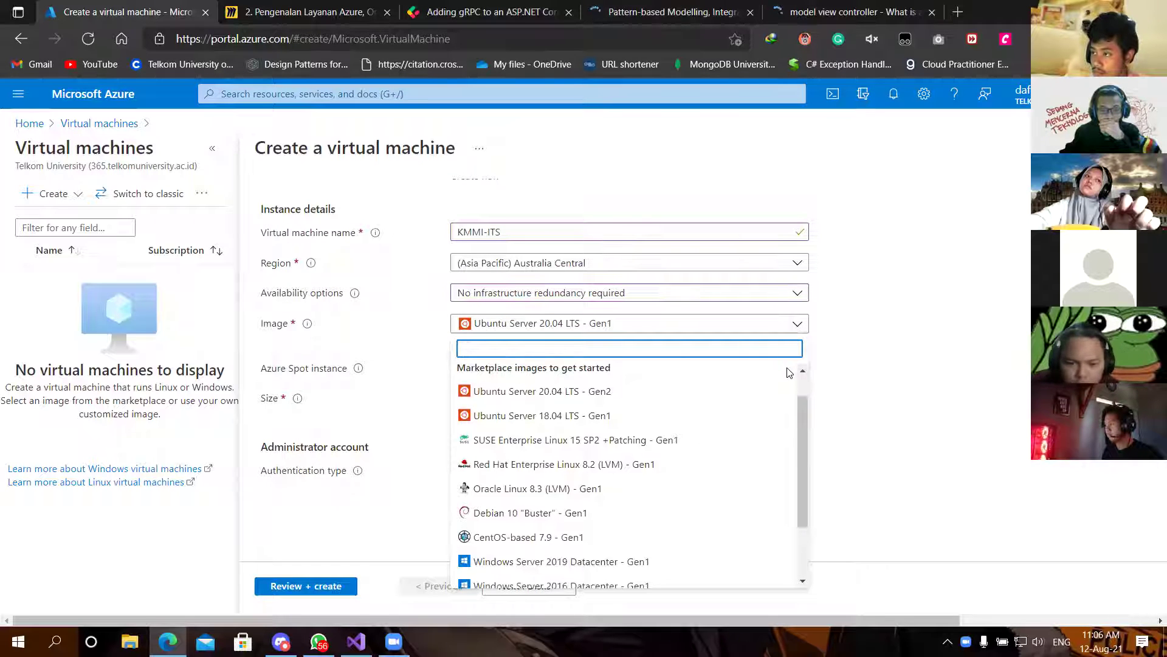
scroll(787, 372, up, 3)
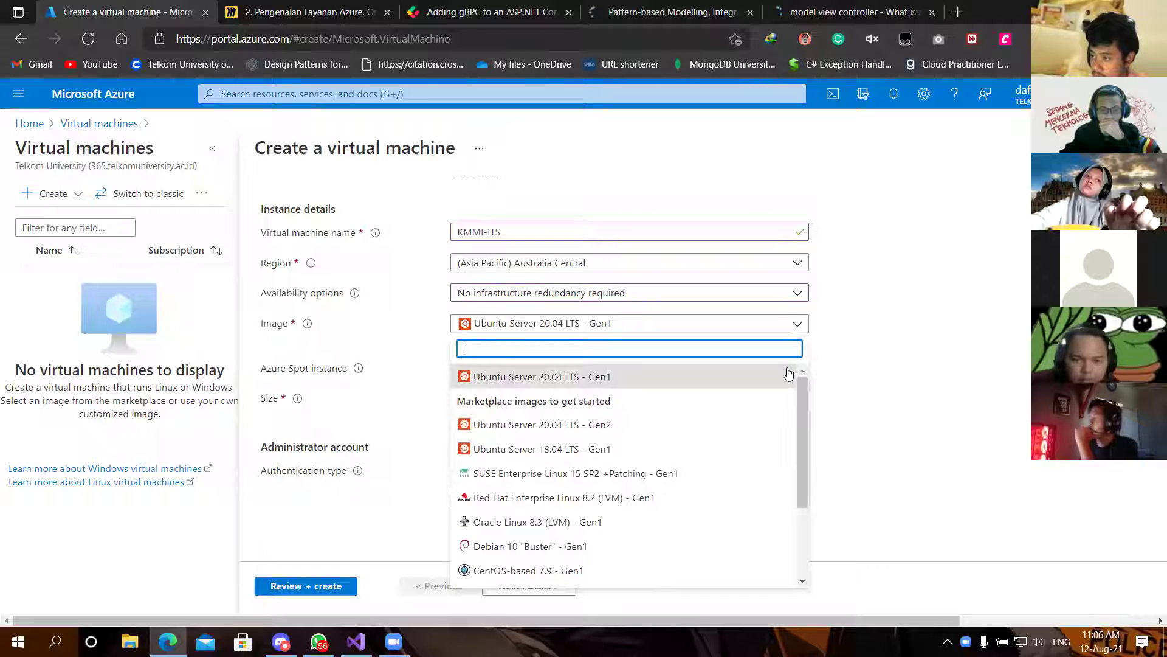
click(821, 354)
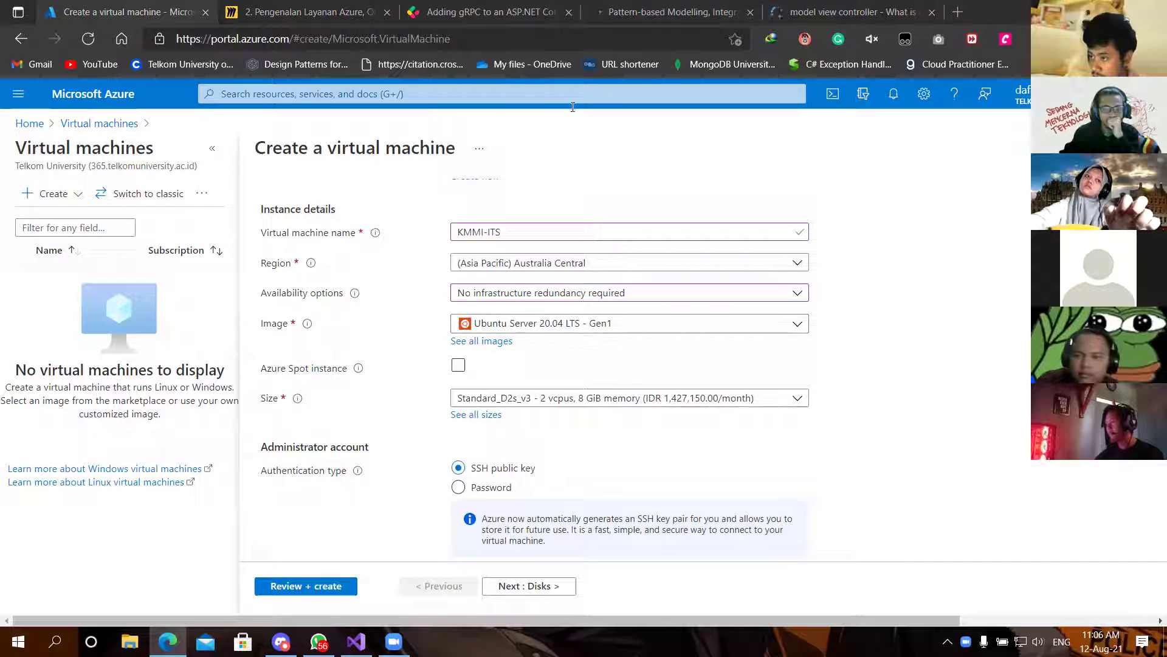
click(802, 324)
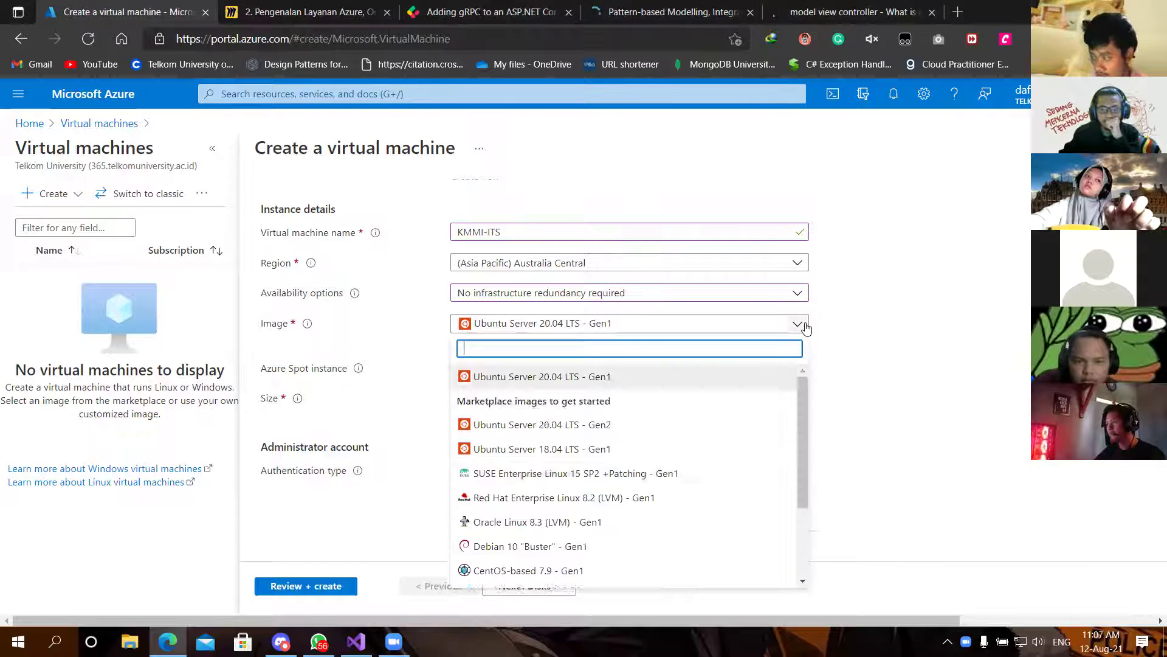
scroll(693, 474, down, 3)
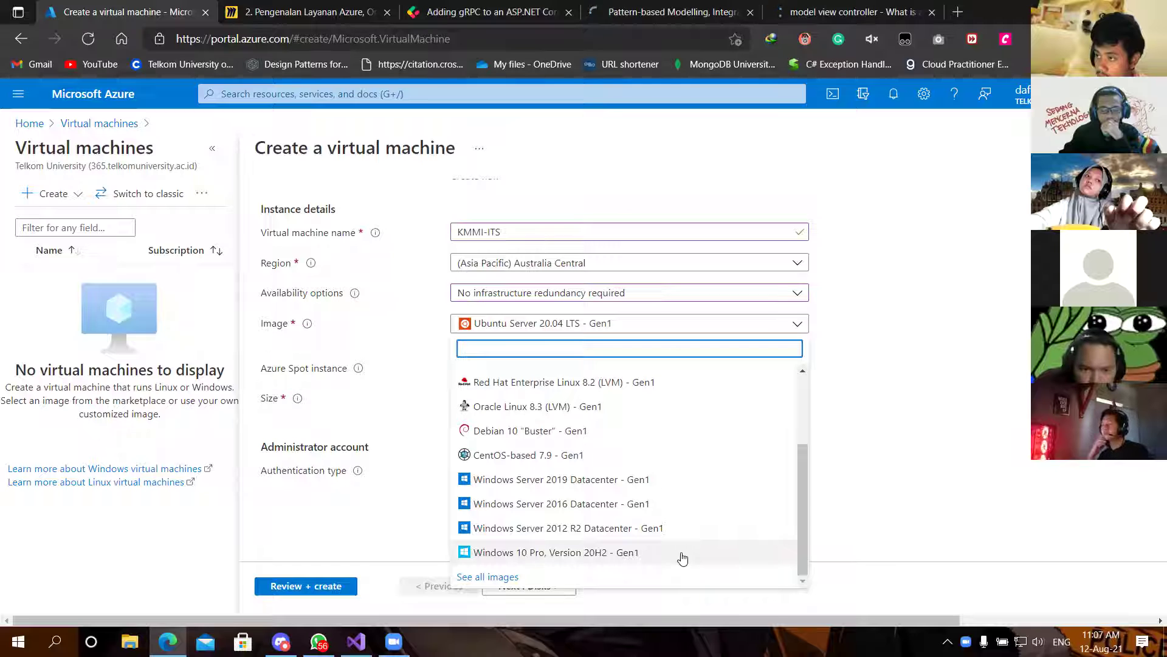
scroll(678, 547, up, 5)
click(838, 377)
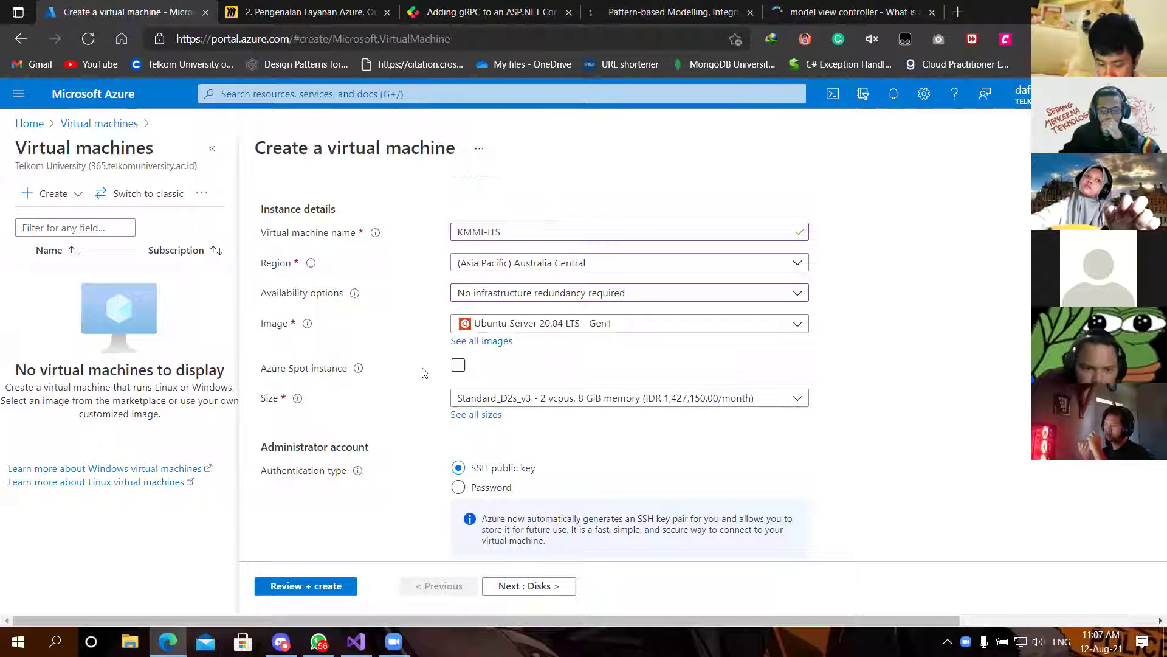
mouse_move(358, 370)
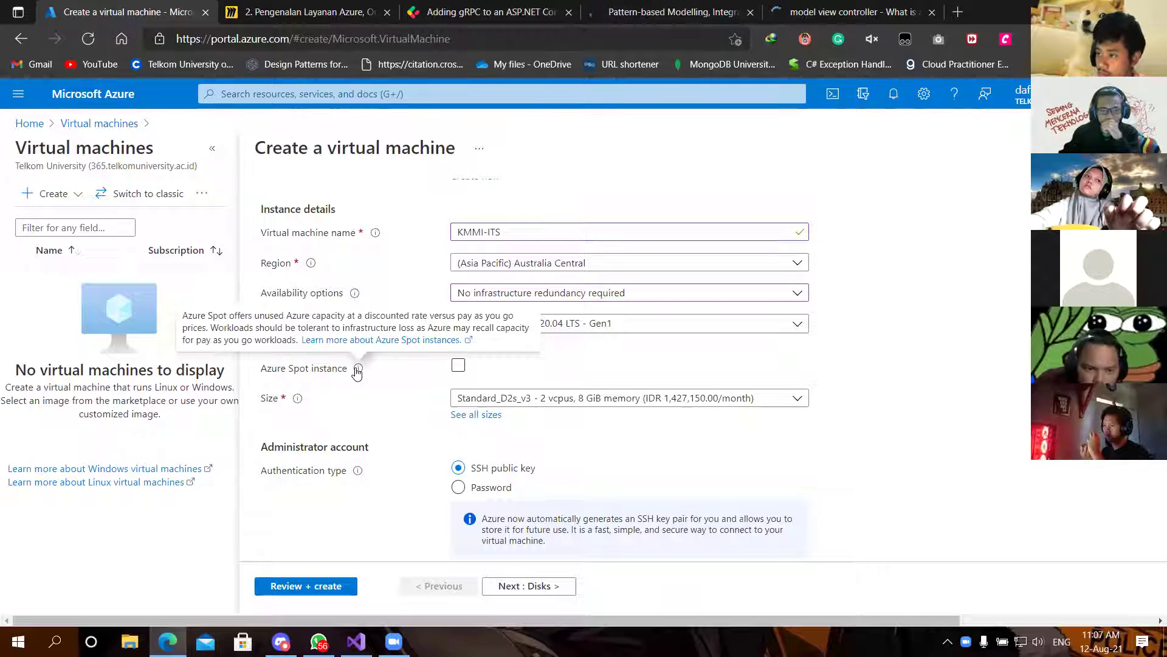
Step: Open the Size list and choose See all sizes to view the full VM size table
click(508, 399)
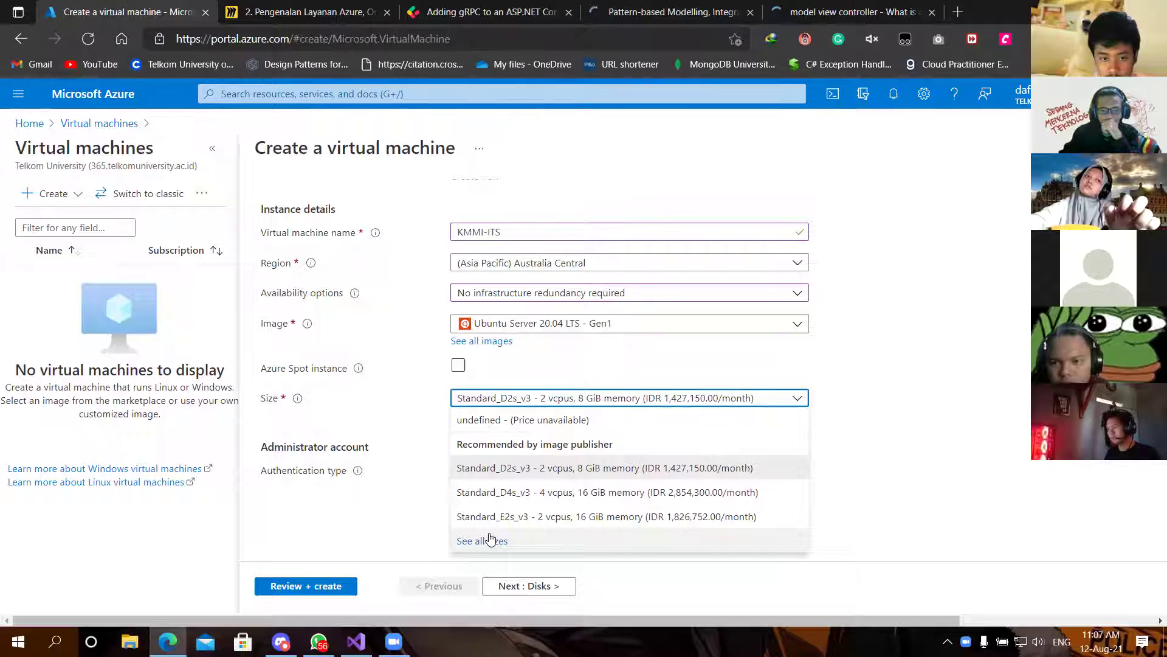
click(488, 540)
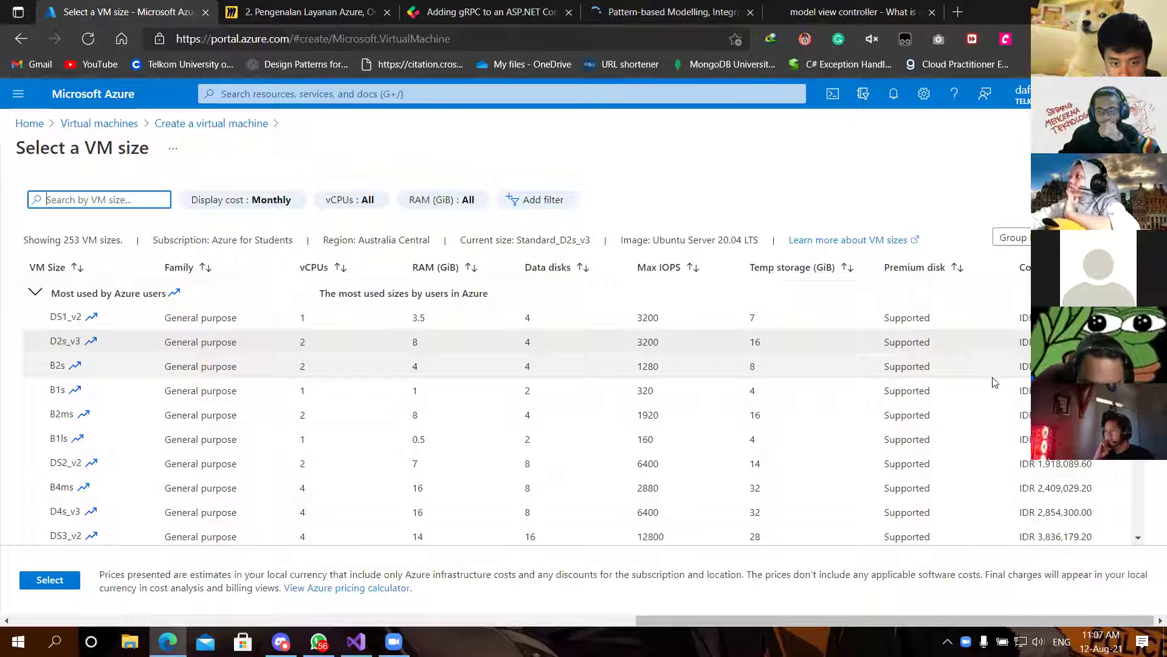
scroll(766, 438, down, 5)
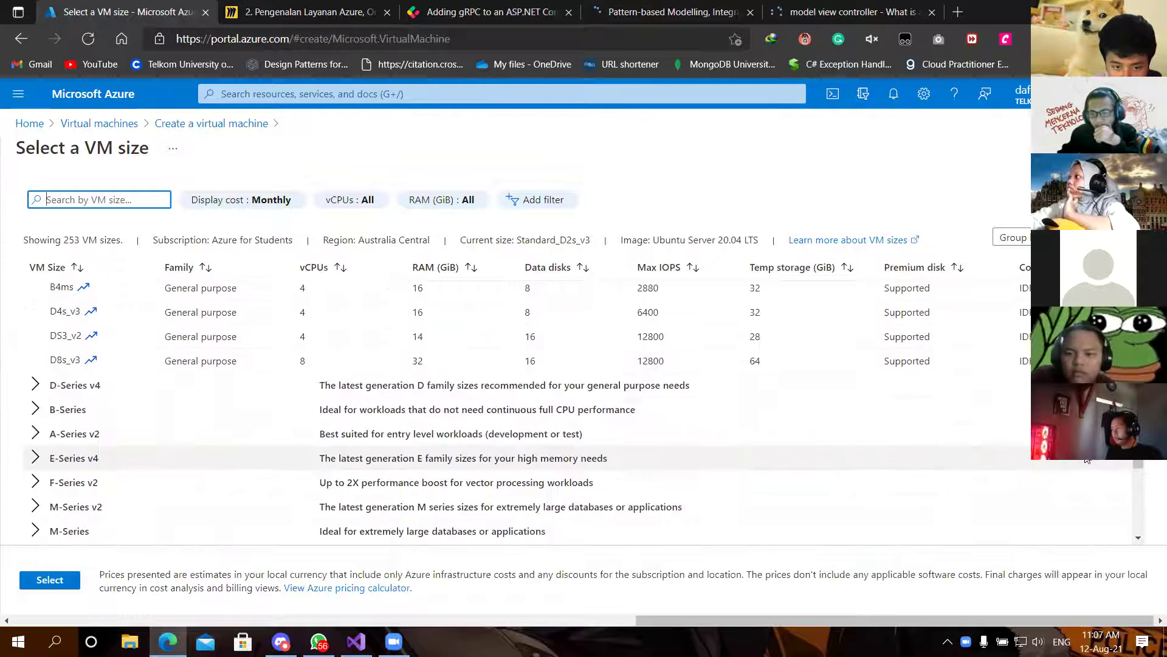
scroll(764, 432, up, 2)
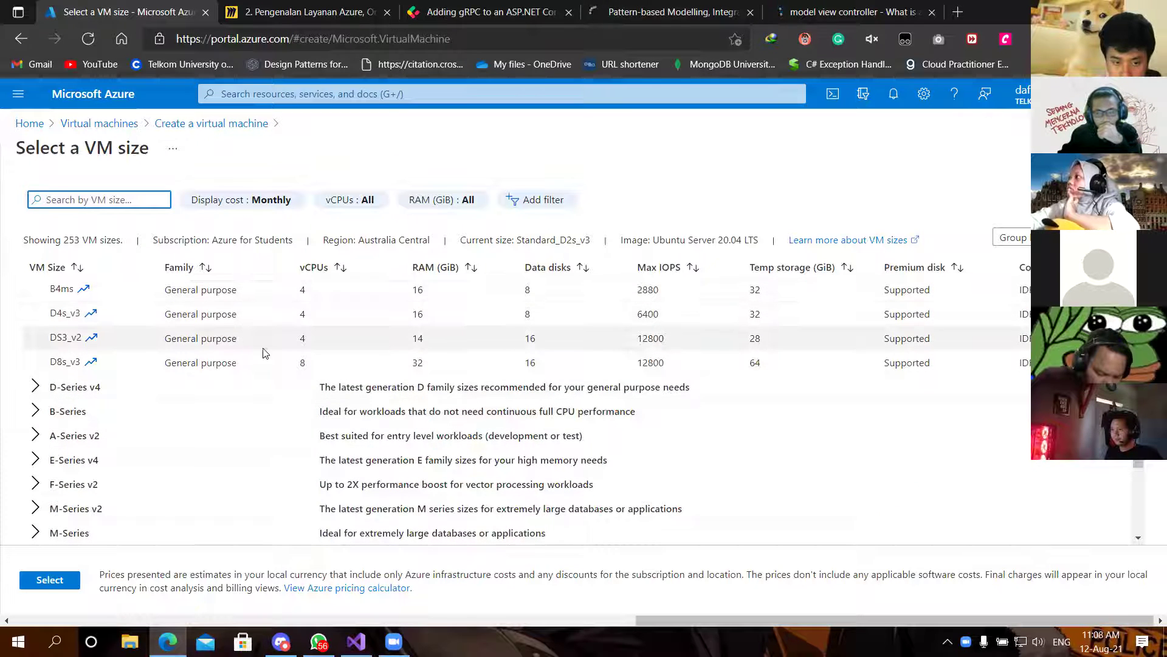
scroll(266, 353, up, 3)
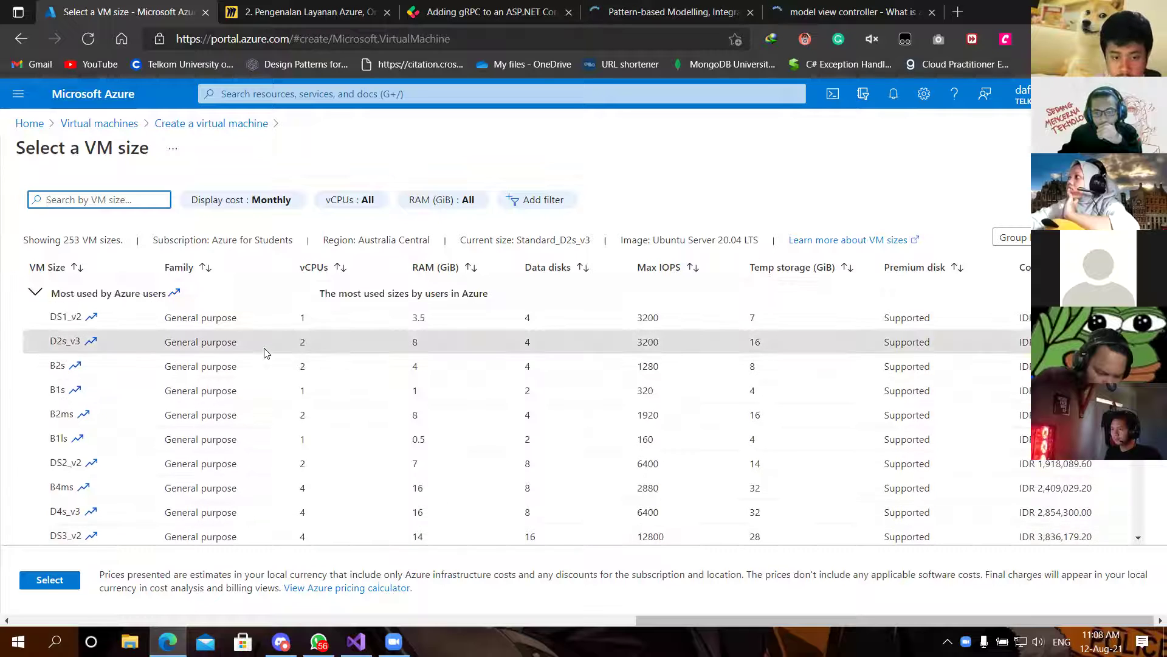
scroll(265, 357, down, 5)
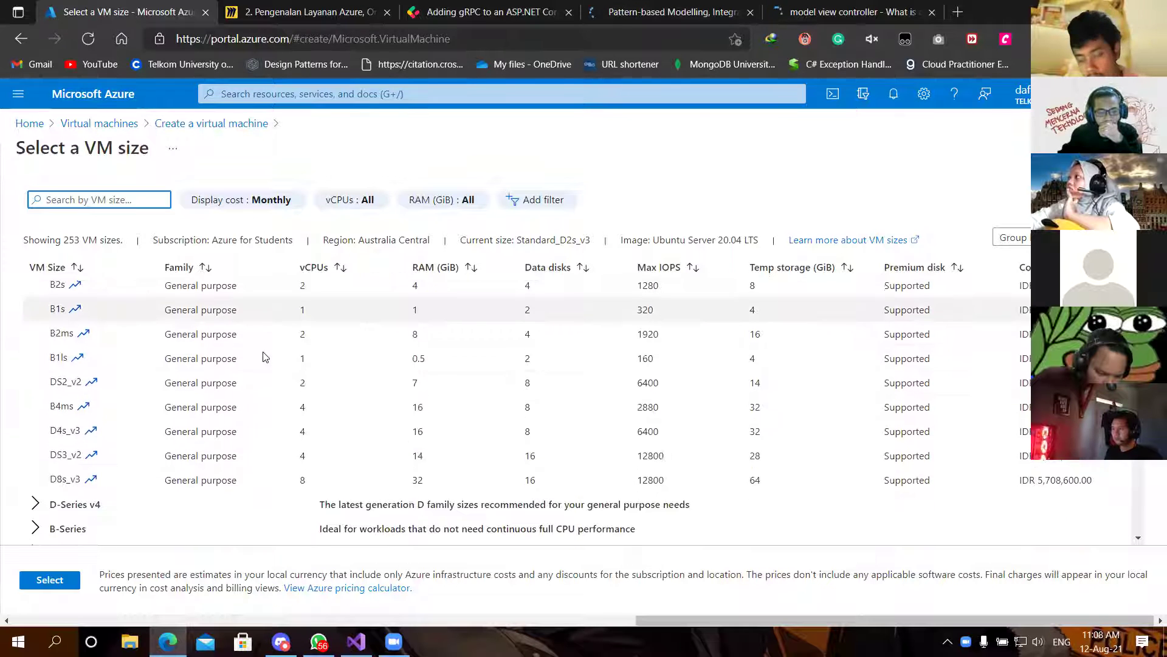
scroll(263, 359, down, 3)
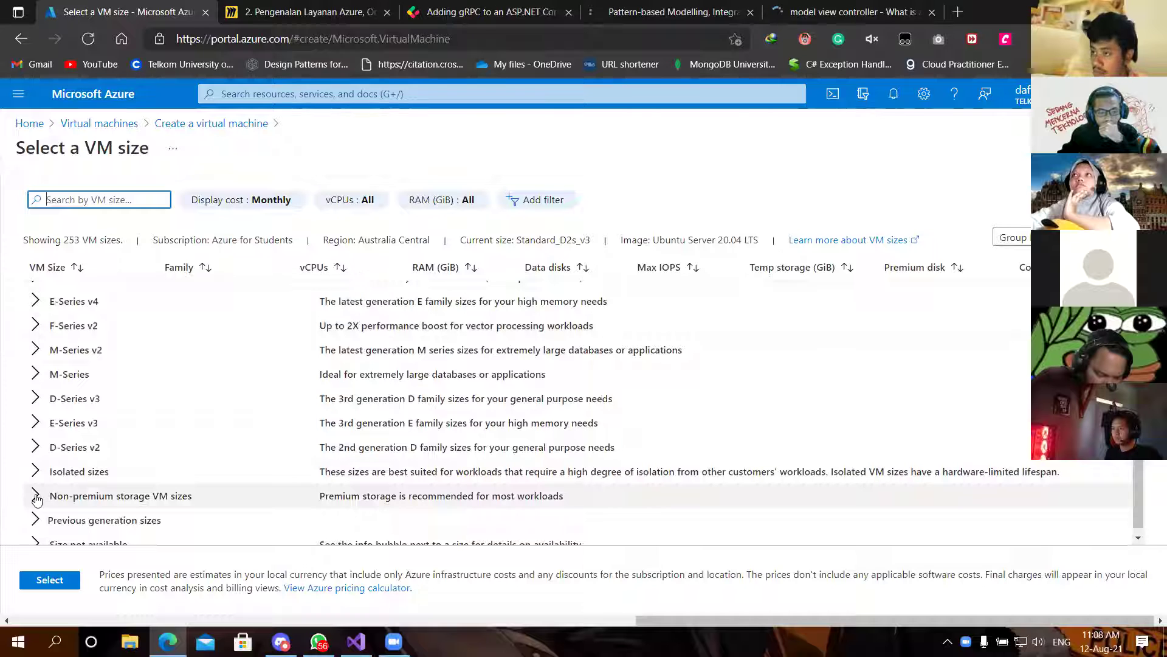
click(35, 495)
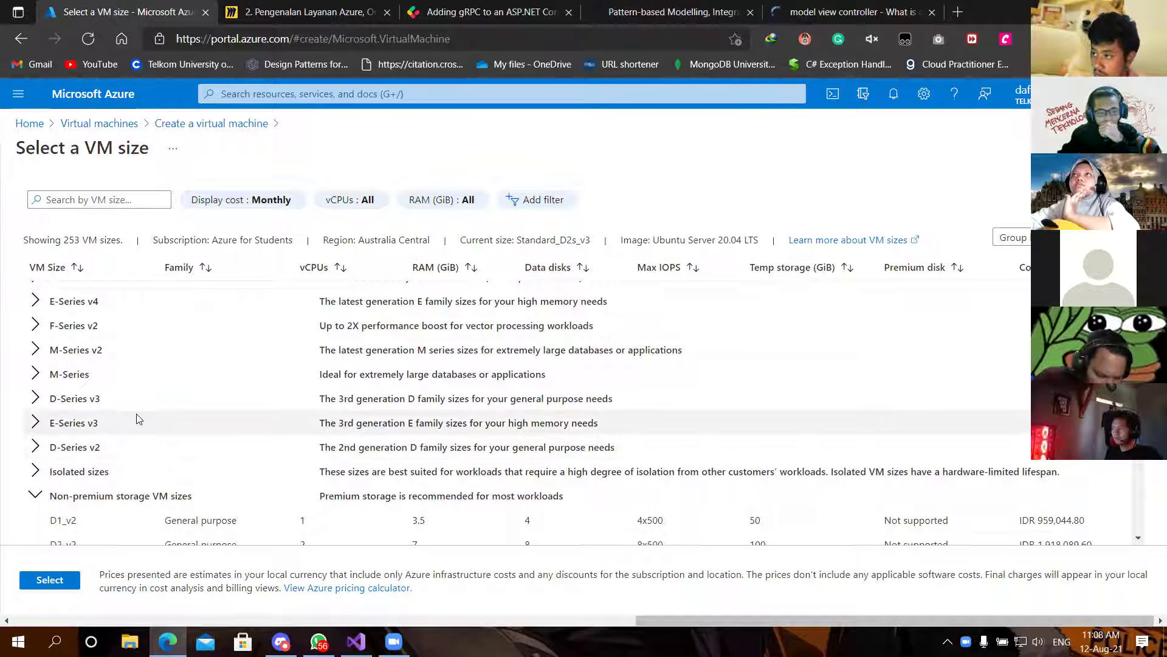
scroll(139, 418, up, 3)
scroll(138, 419, up, 5)
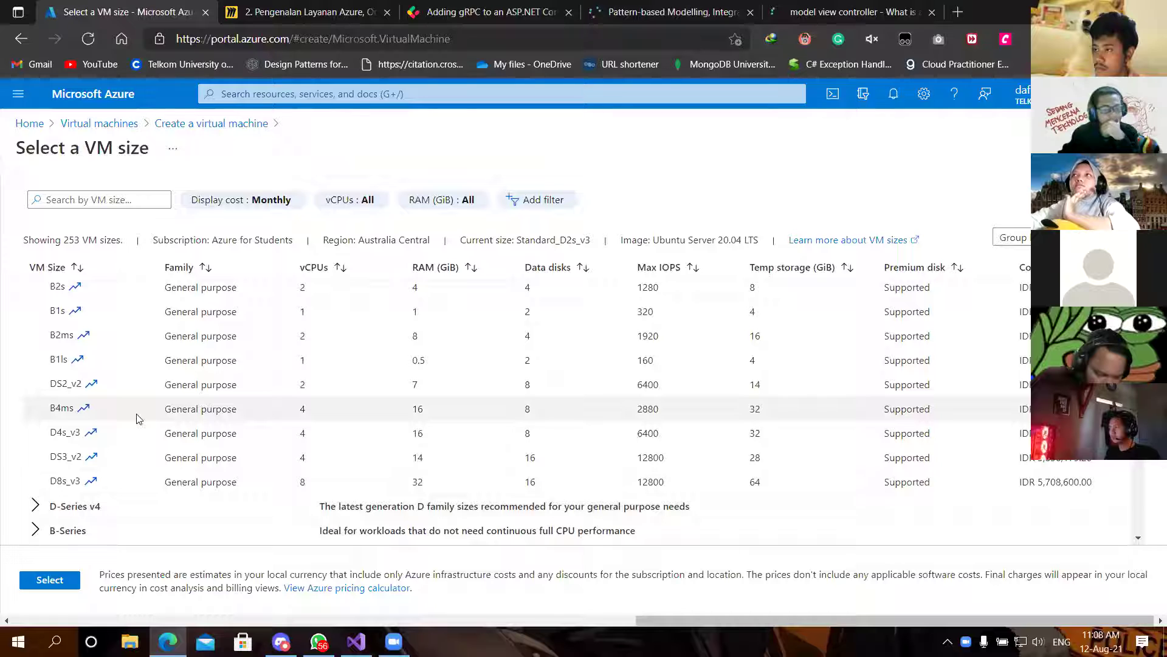
scroll(138, 418, down, 5)
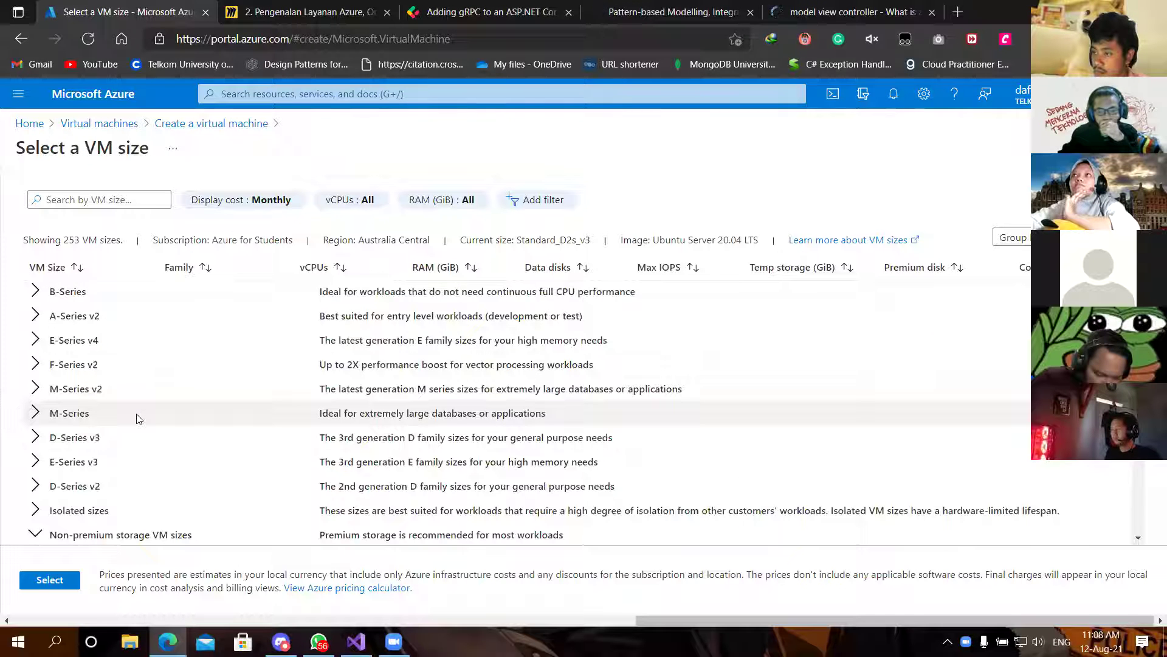
scroll(138, 419, down, 3)
scroll(138, 418, down, 1)
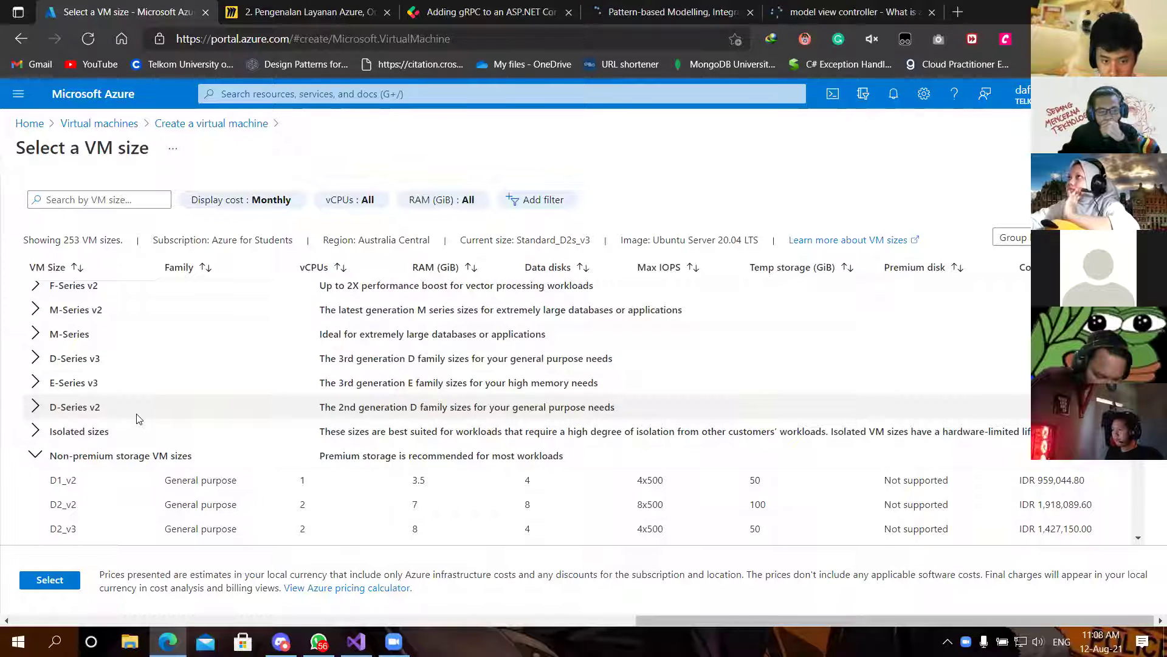
click(36, 456)
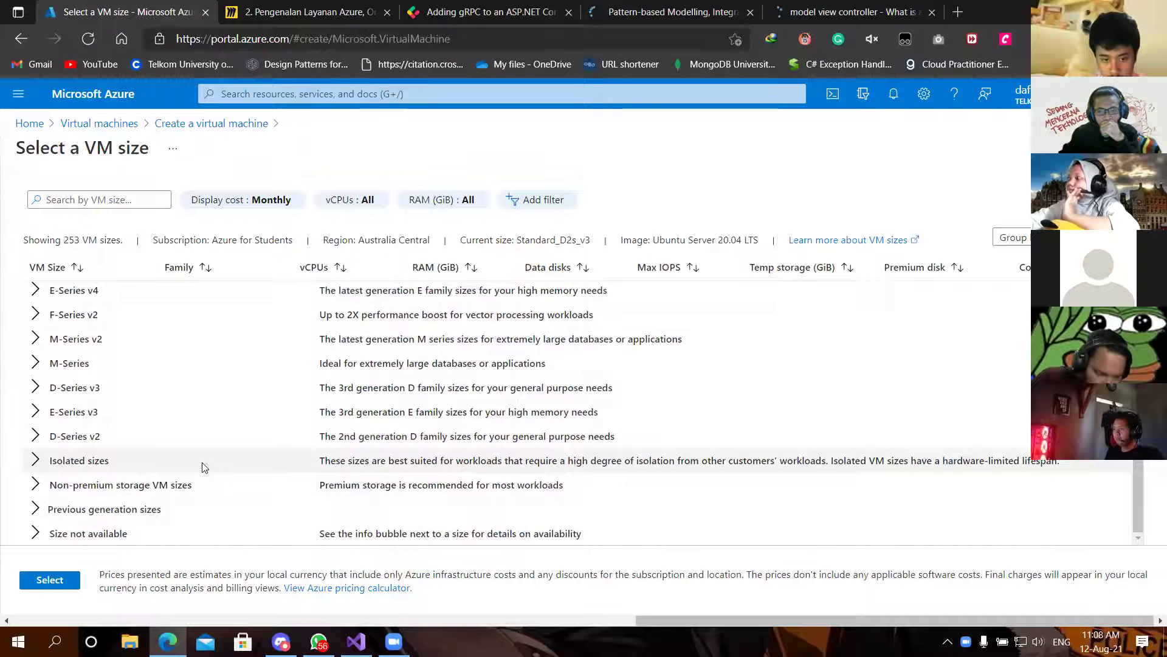
scroll(204, 467, up, 10)
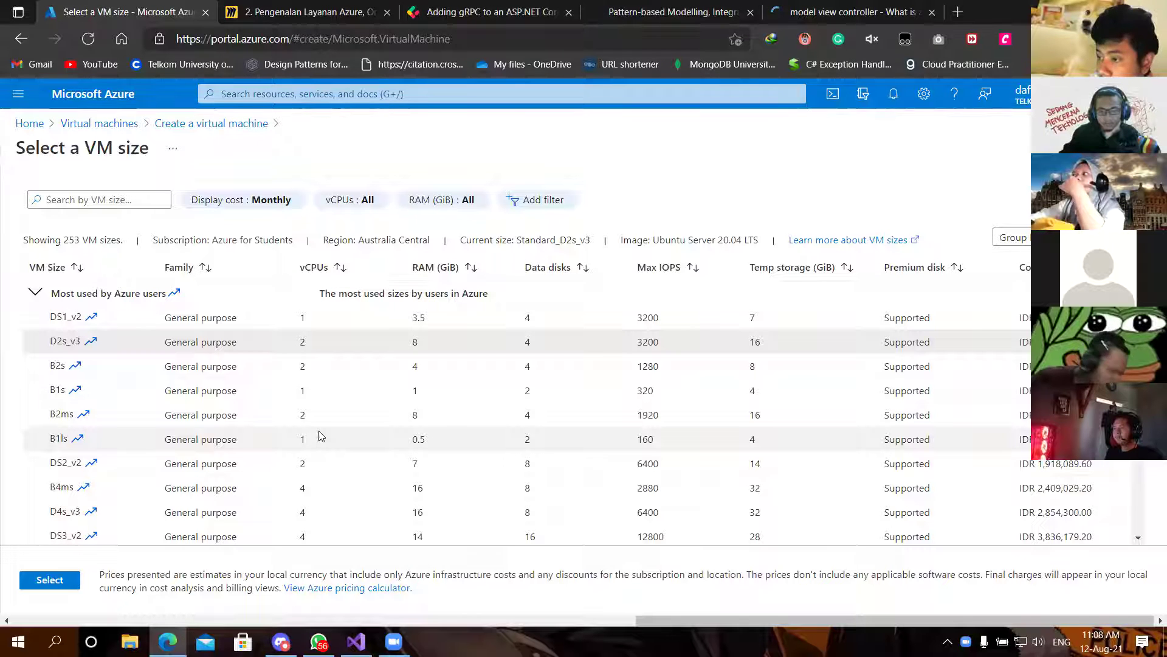
scroll(321, 435, down, 1)
scroll(321, 436, up, 1)
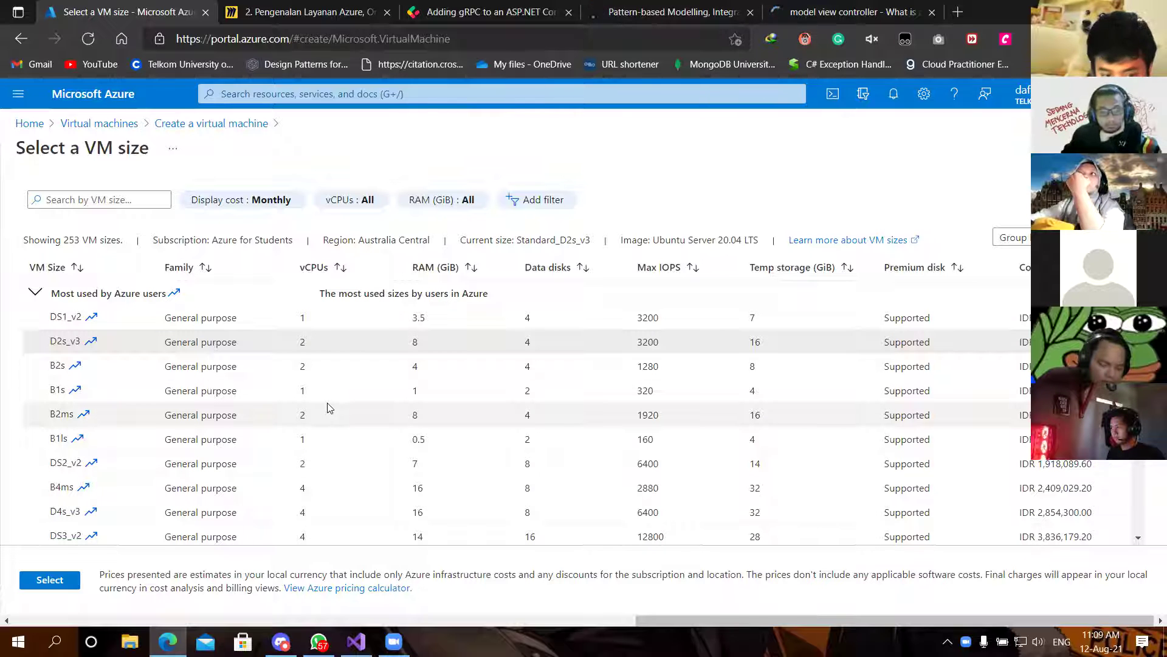
scroll(329, 408, down, 2)
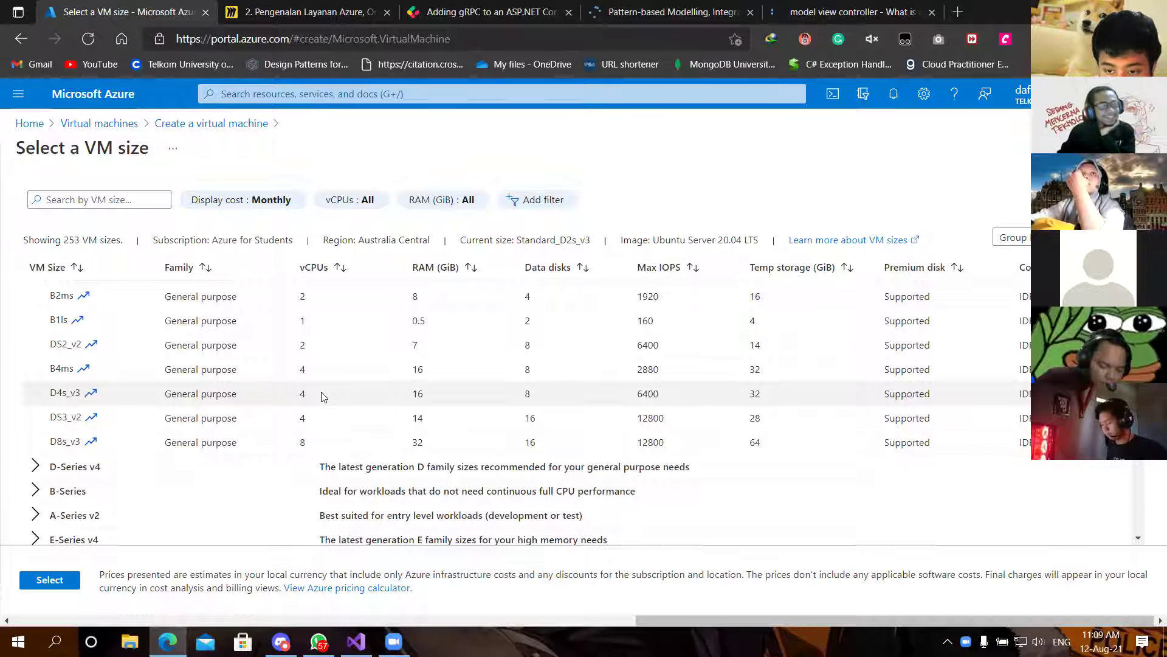
scroll(193, 477, down, 4)
Step: Browse the unavailable sizes, then sort by cost ascending and pick the B1ls size
click(37, 533)
scroll(43, 487, down, 2)
scroll(42, 482, down, 5)
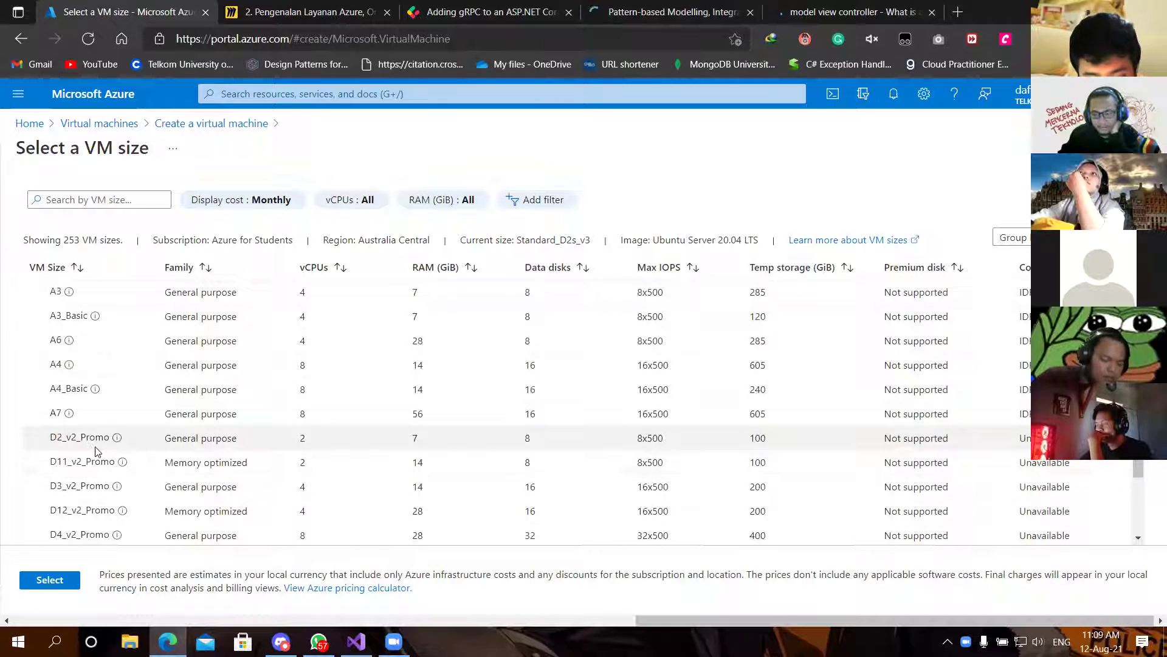
click(162, 446)
scroll(295, 450, down, 5)
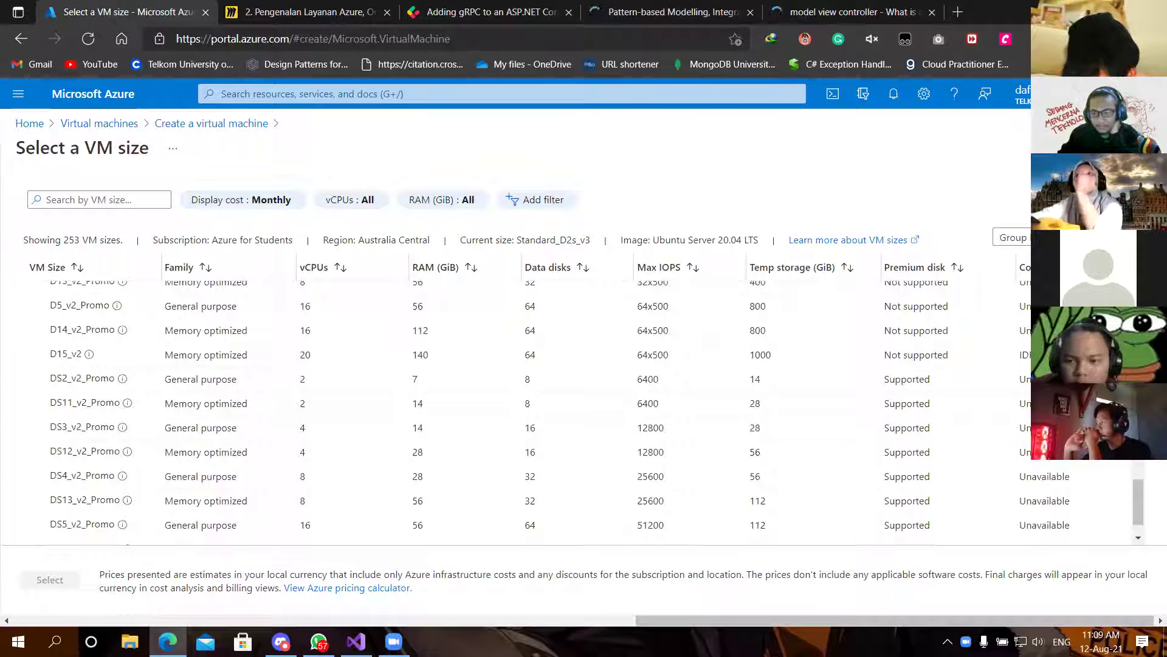
scroll(523, 401, up, 10)
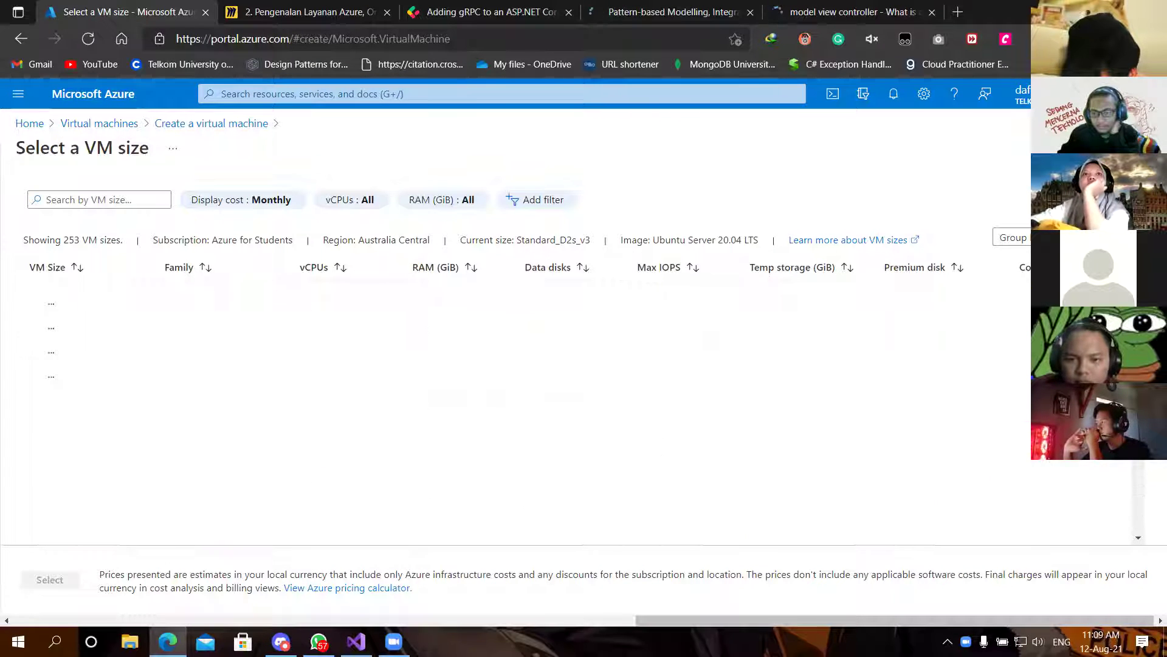
scroll(523, 401, down, 5)
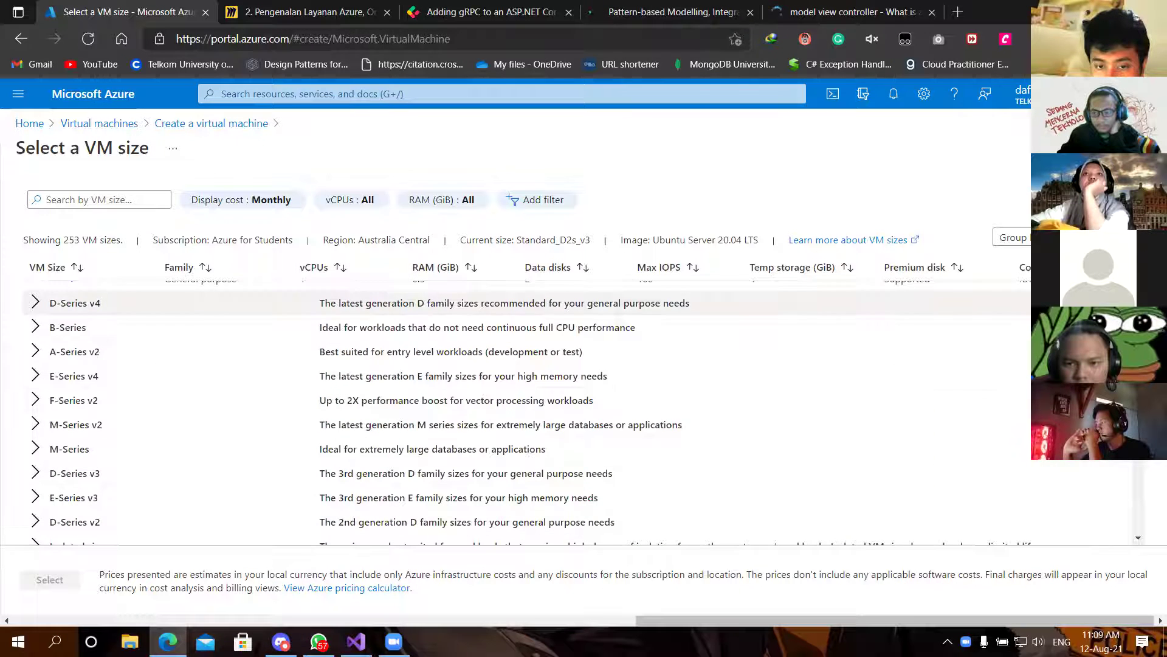
scroll(522, 414, up, 5)
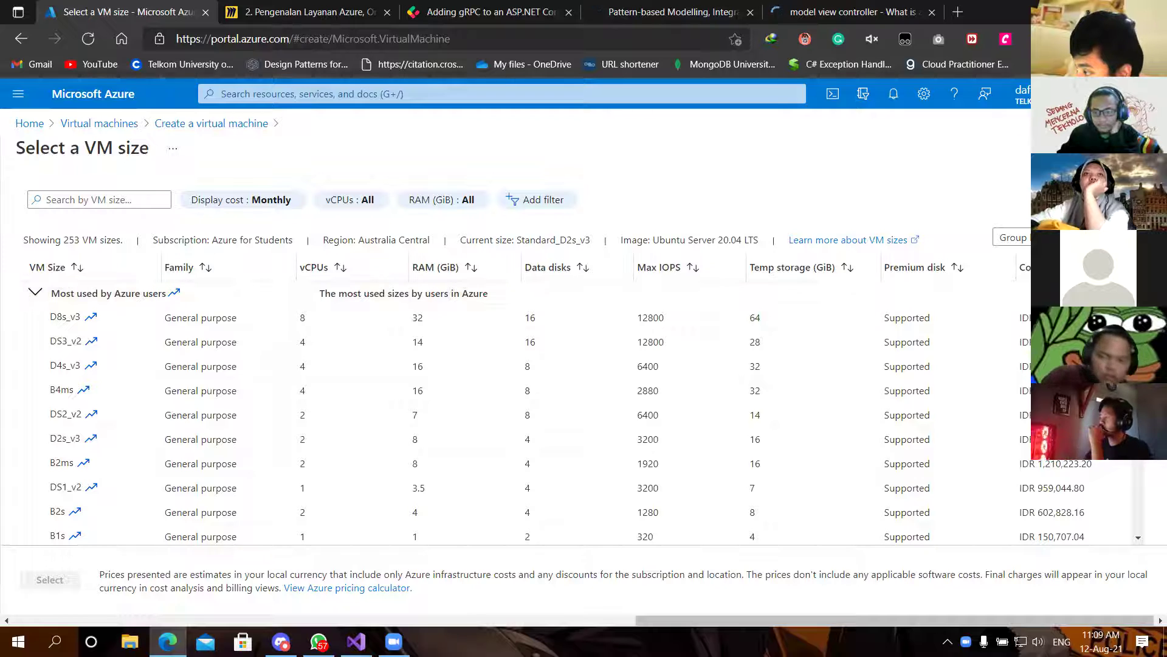
click(1025, 267)
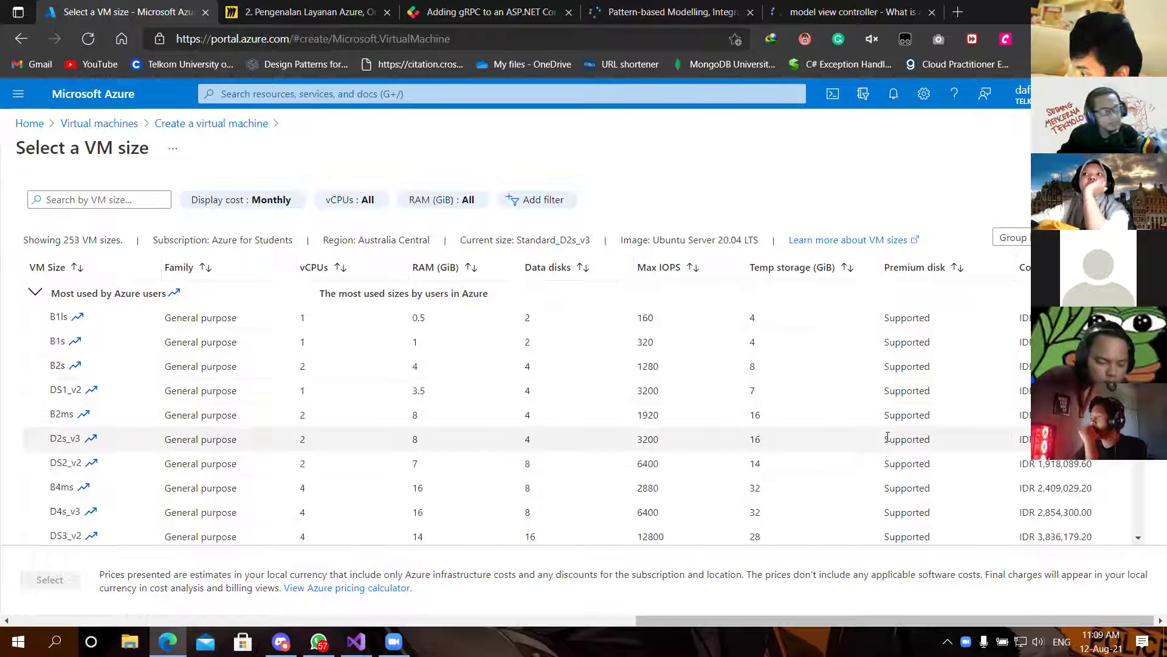
click(855, 323)
Step: Confirm Standard_B1ls as the size and review the administrator account and inbound port settings
click(50, 580)
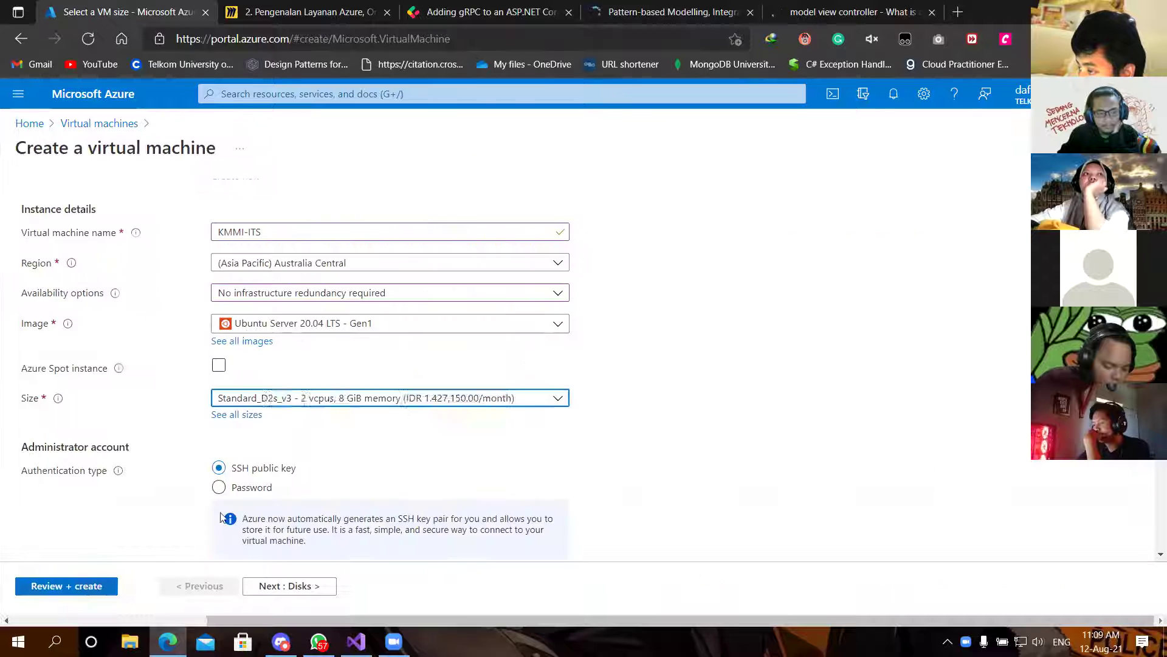
scroll(575, 410, down, 1)
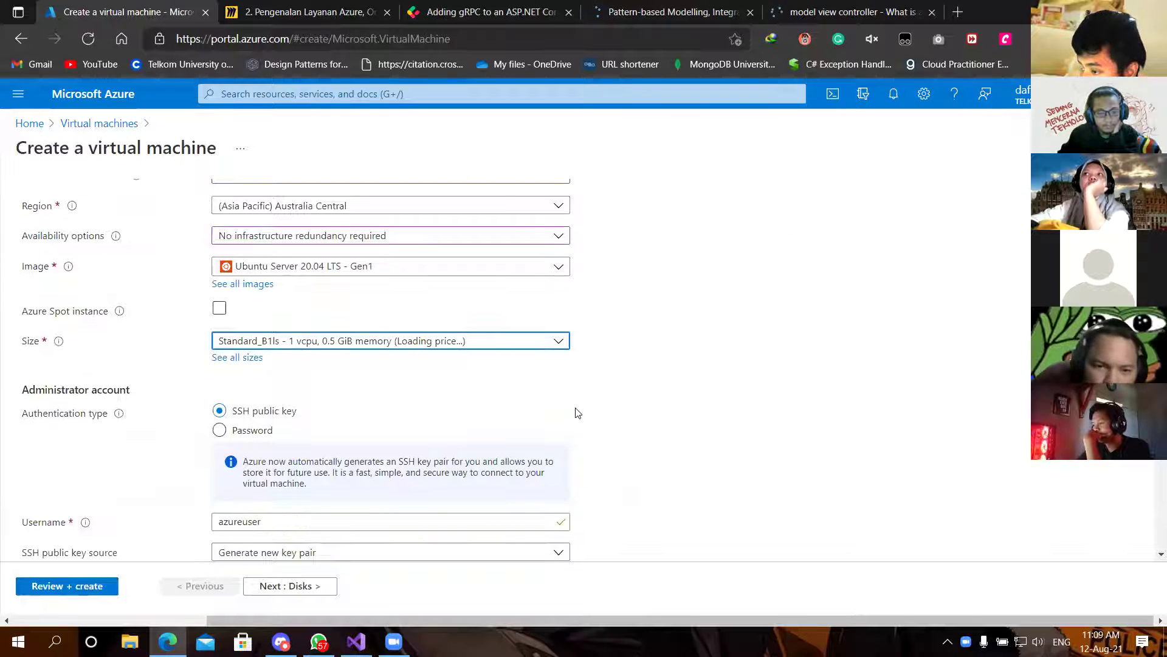
scroll(577, 410, down, 1)
scroll(565, 416, down, 1)
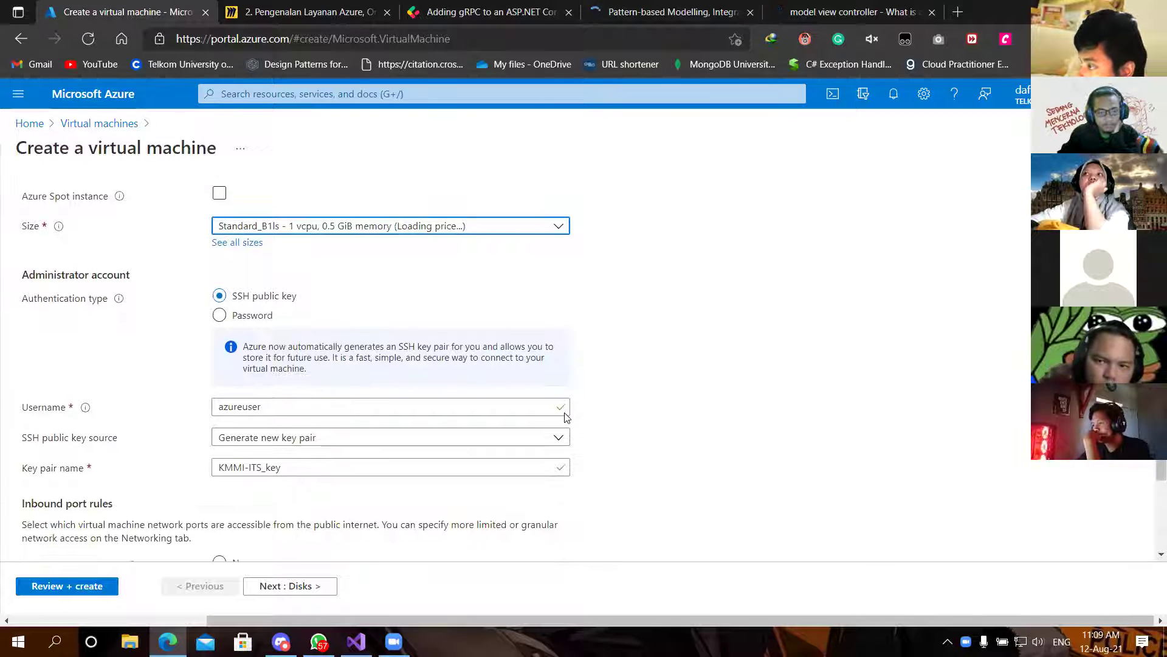
scroll(566, 416, up, 1)
scroll(569, 415, up, 1)
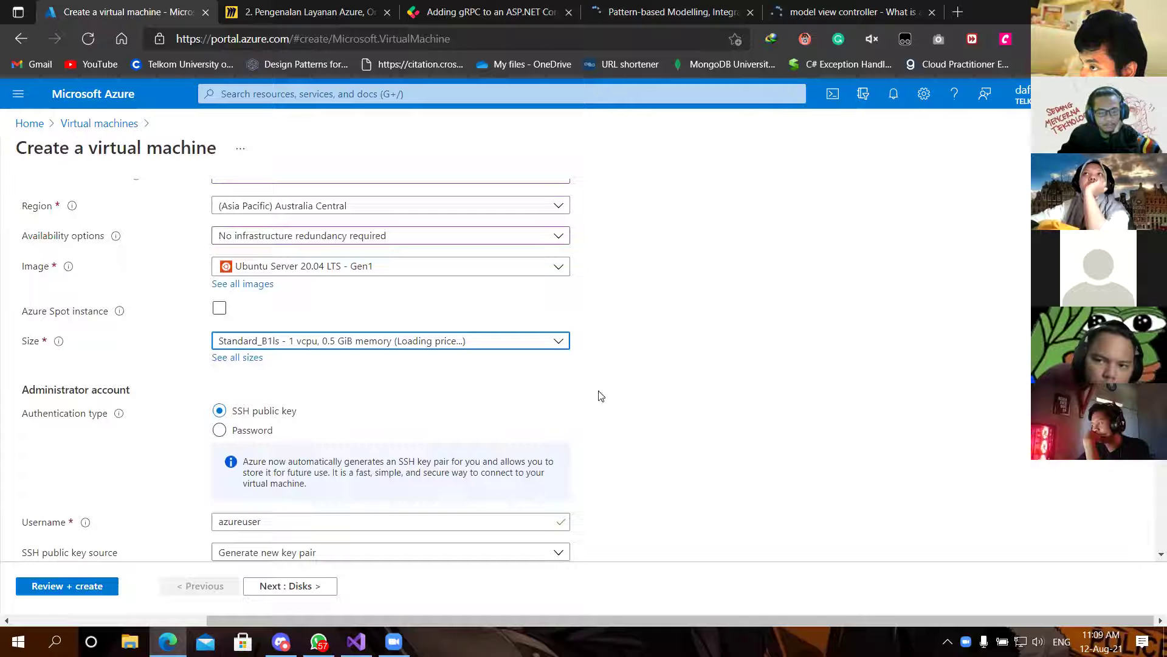
scroll(346, 387, down, 1)
scroll(346, 388, down, 1)
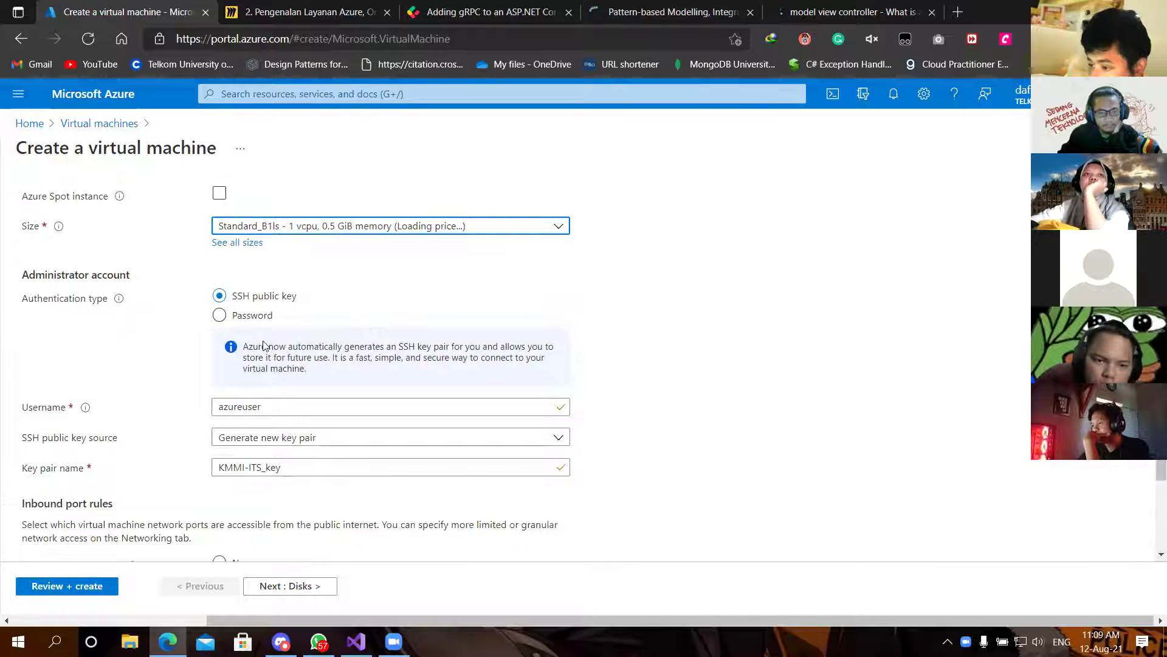
scroll(456, 411, down, 3)
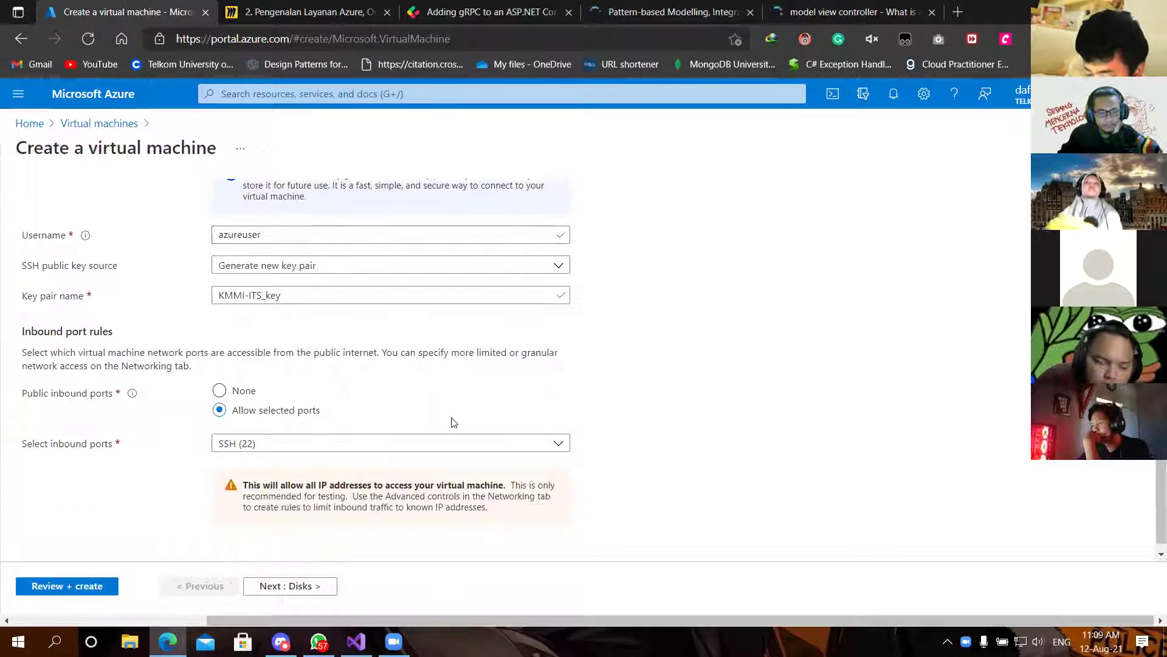
scroll(451, 423, down, 1)
scroll(292, 361, up, 2)
scroll(291, 365, up, 2)
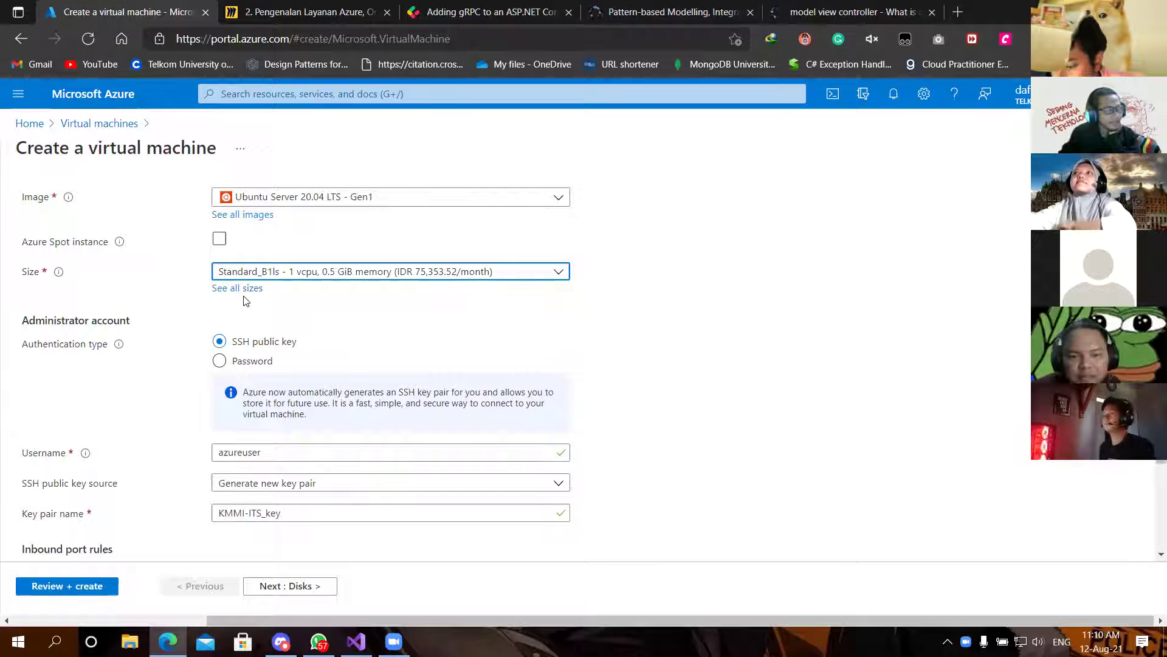
scroll(247, 300, down, 1)
scroll(247, 300, down, 2)
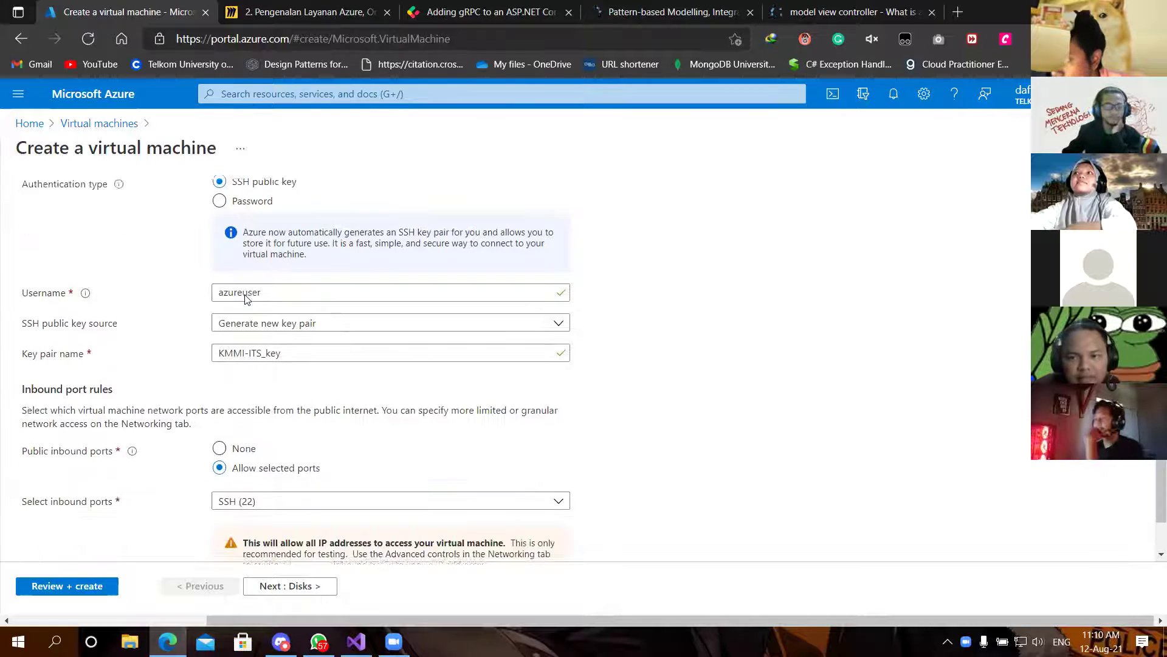
scroll(249, 301, up, 3)
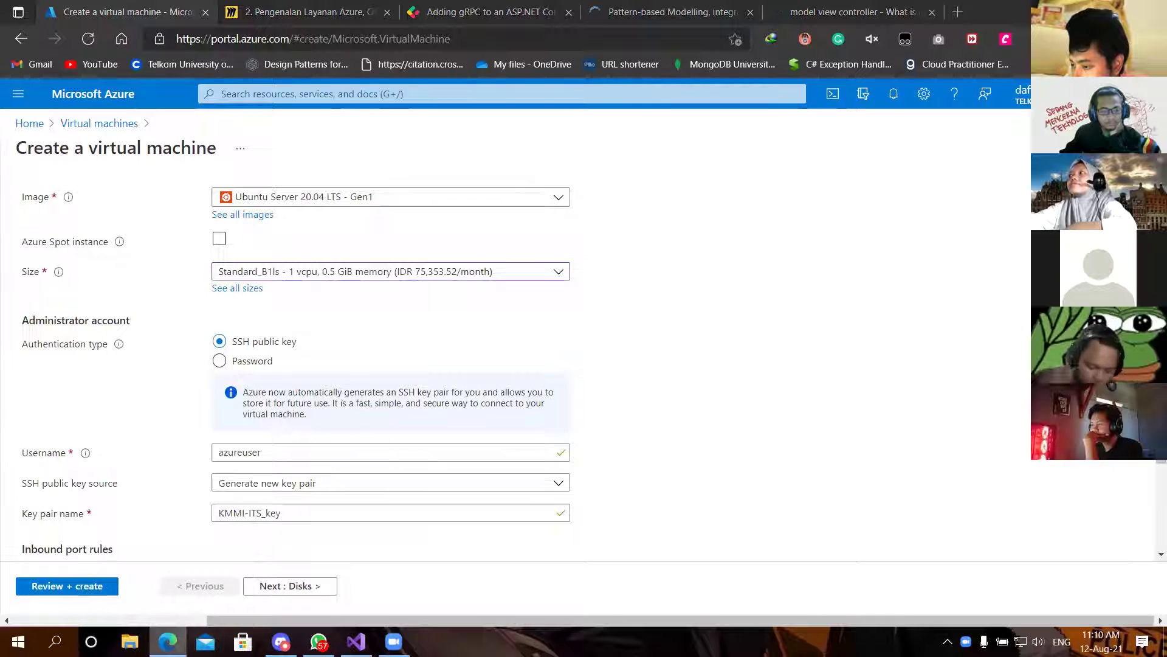
Step: Open a blank browser window from the taskbar and close it again
right_click(168, 642)
click(167, 561)
key(ctrl+w)
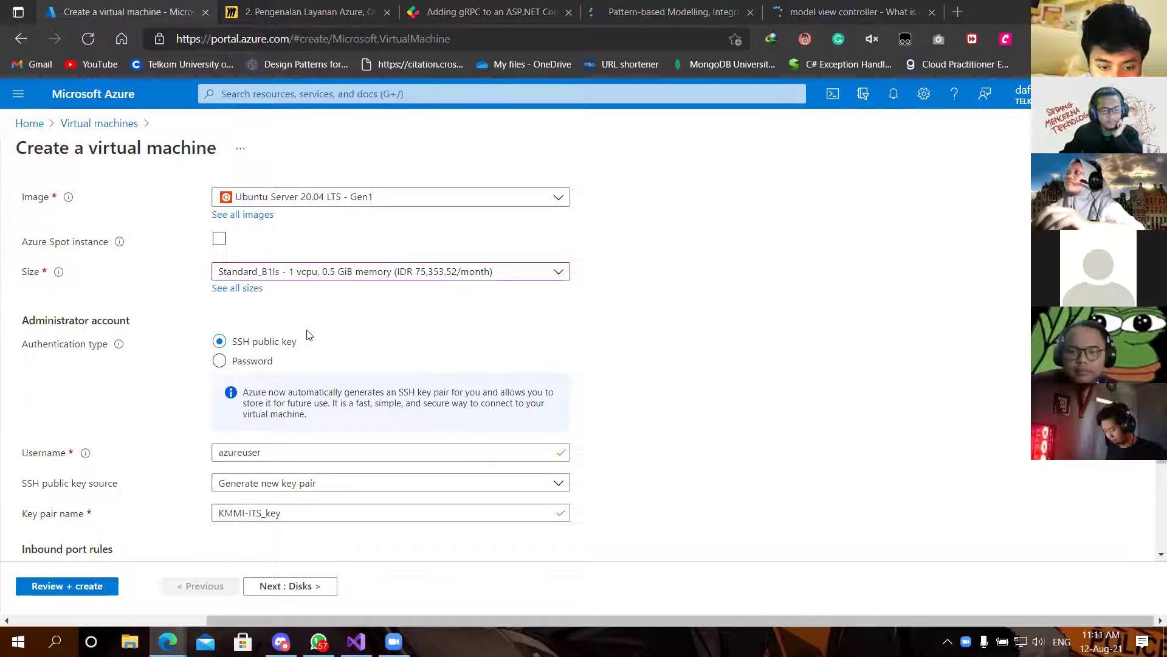
Step: Keep the SSH key pair KMMI-ITS_key and SSH (22) inbound rule, and proceed to Disks
scroll(307, 335, down, 2)
scroll(307, 335, up, 1)
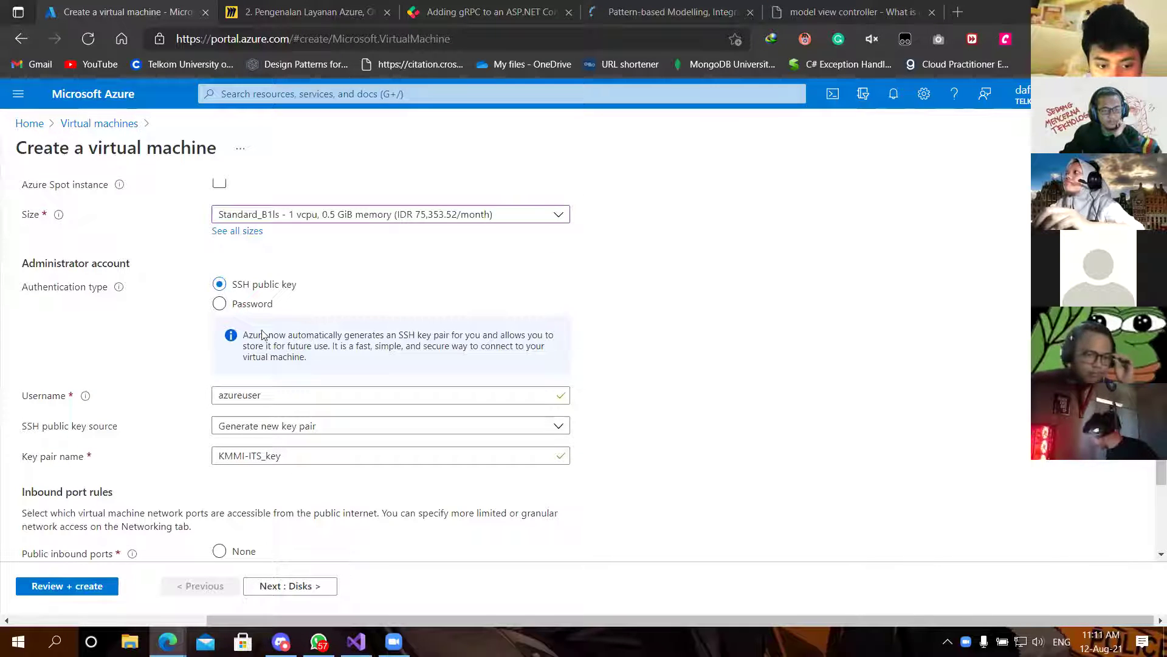
click(252, 304)
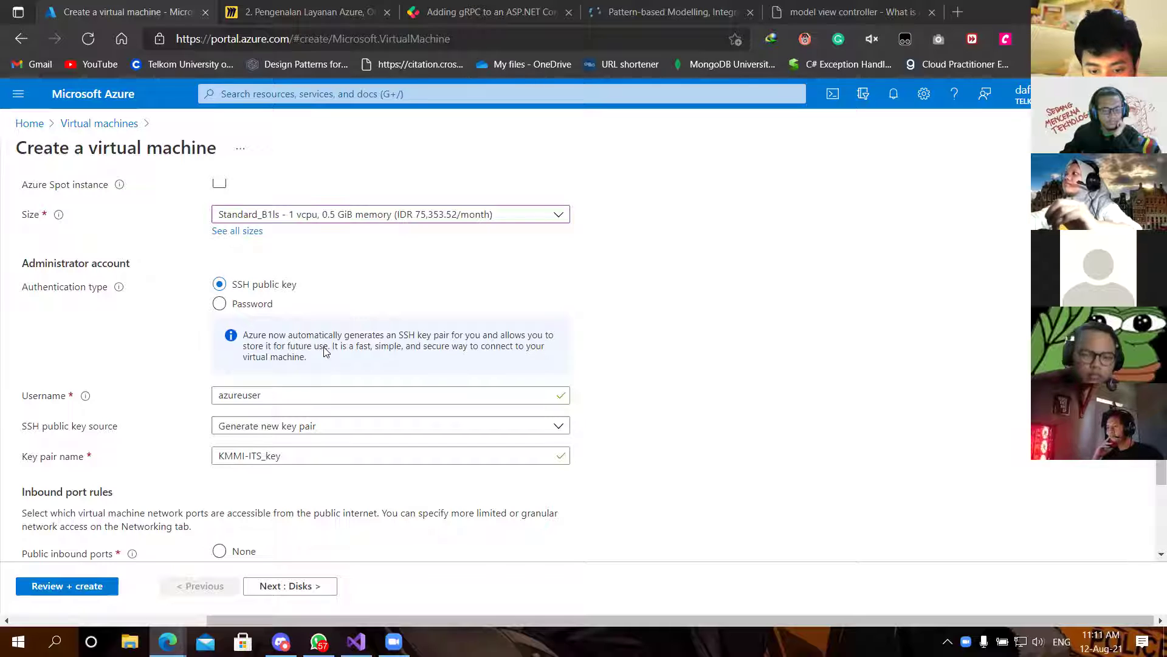
scroll(324, 351, down, 1)
scroll(324, 351, up, 1)
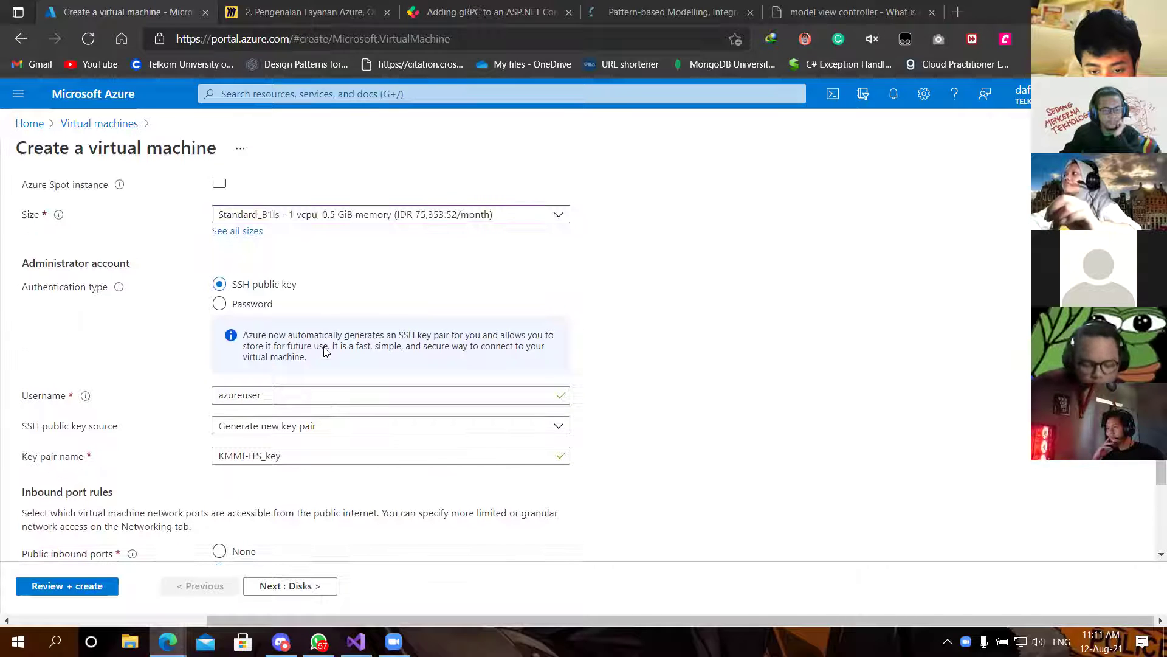
scroll(324, 352, down, 1)
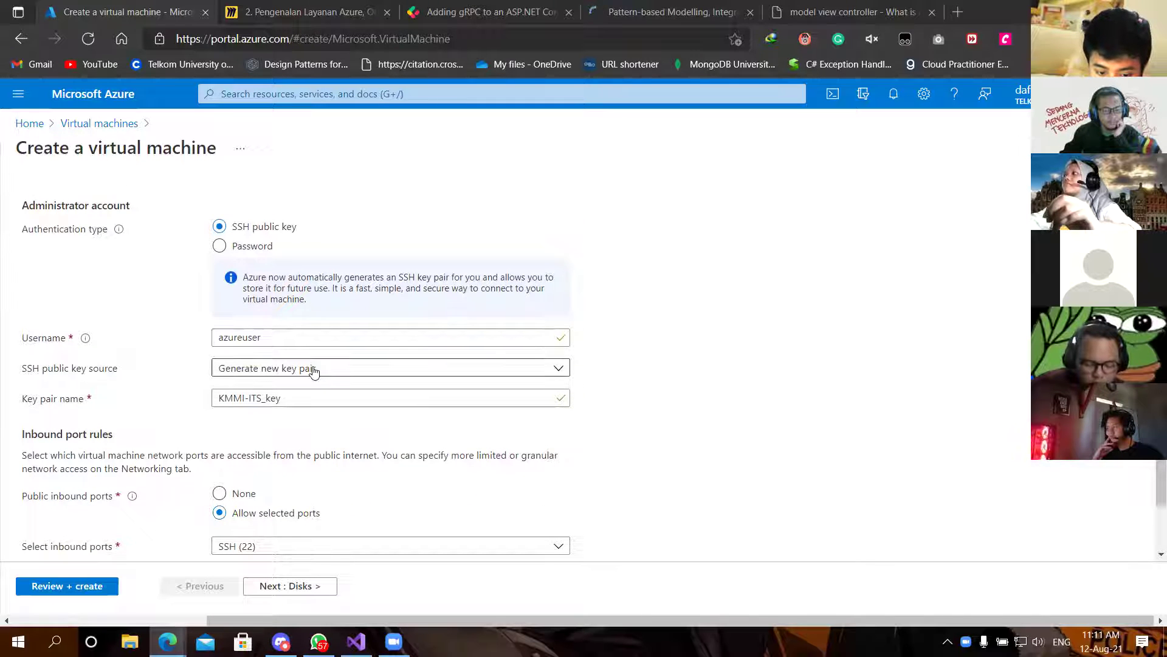
scroll(314, 371, down, 2)
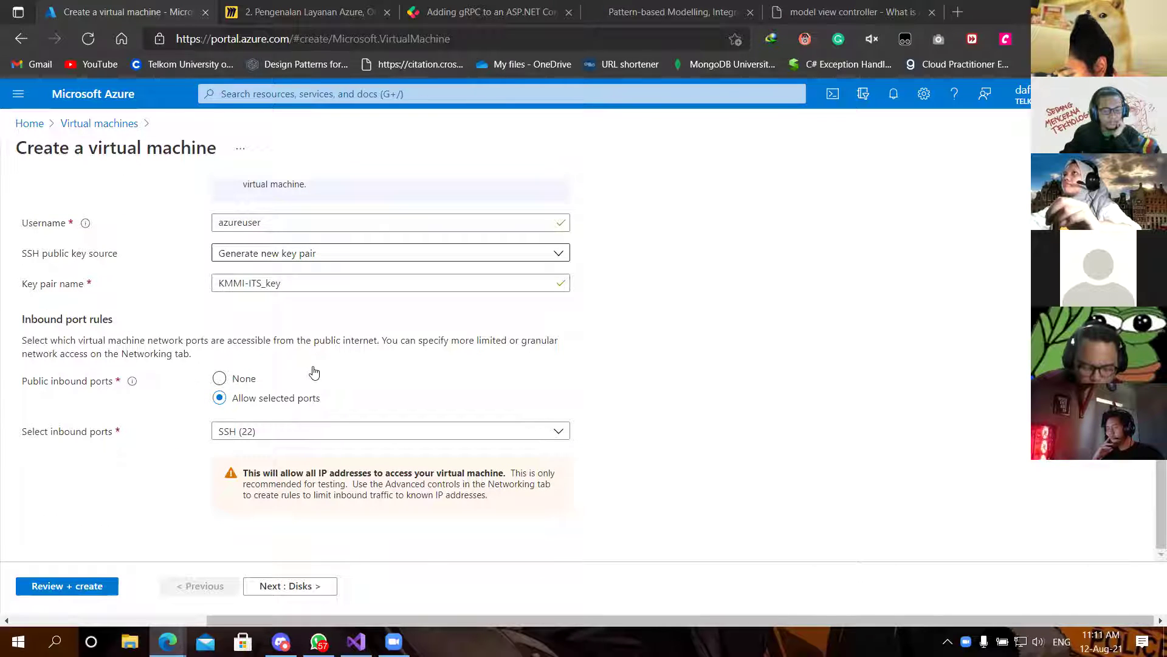
click(287, 588)
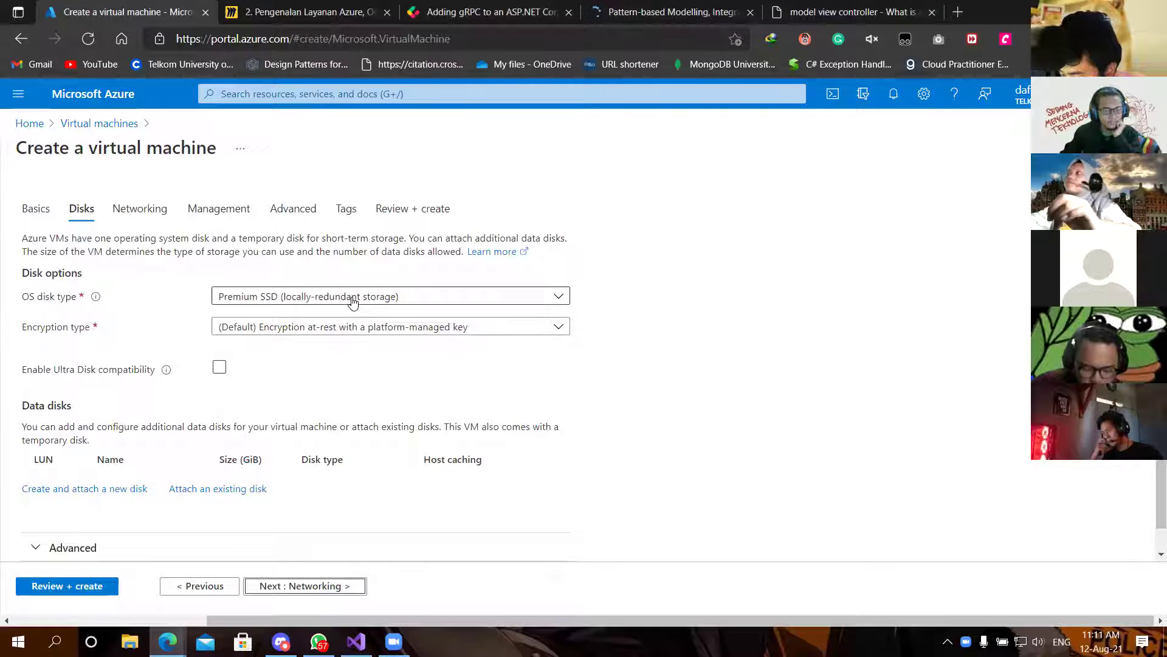
Step: Open Review + create and check the passed validation and the 103.2240 IDR/hr B1ls price
click(428, 217)
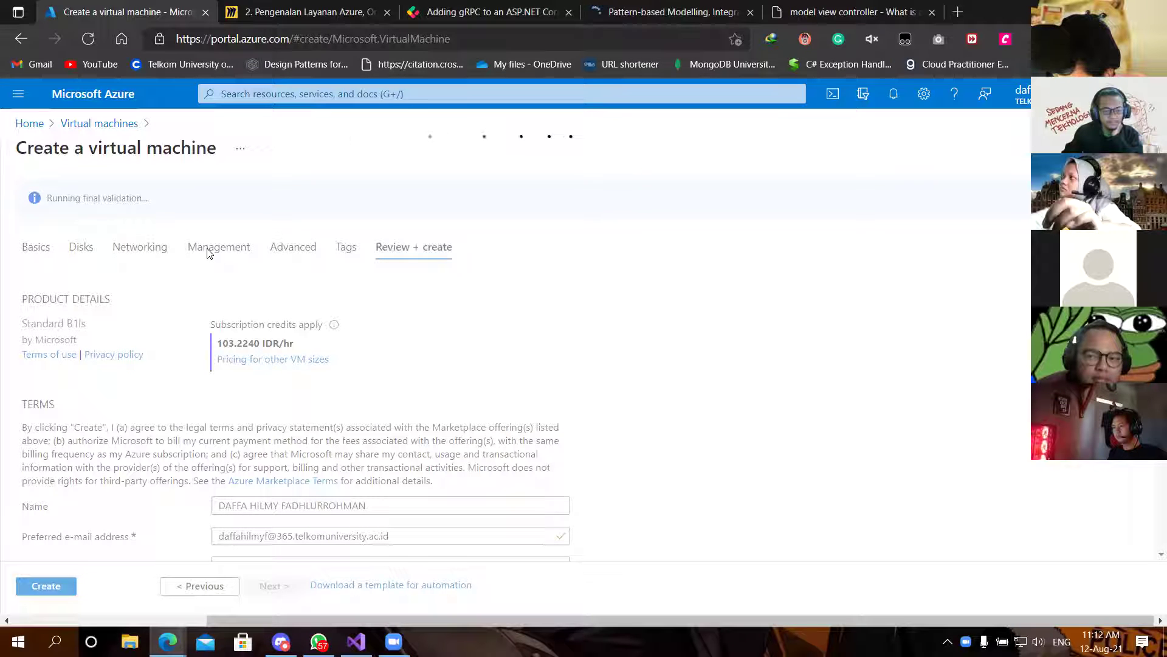
scroll(349, 266, down, 7)
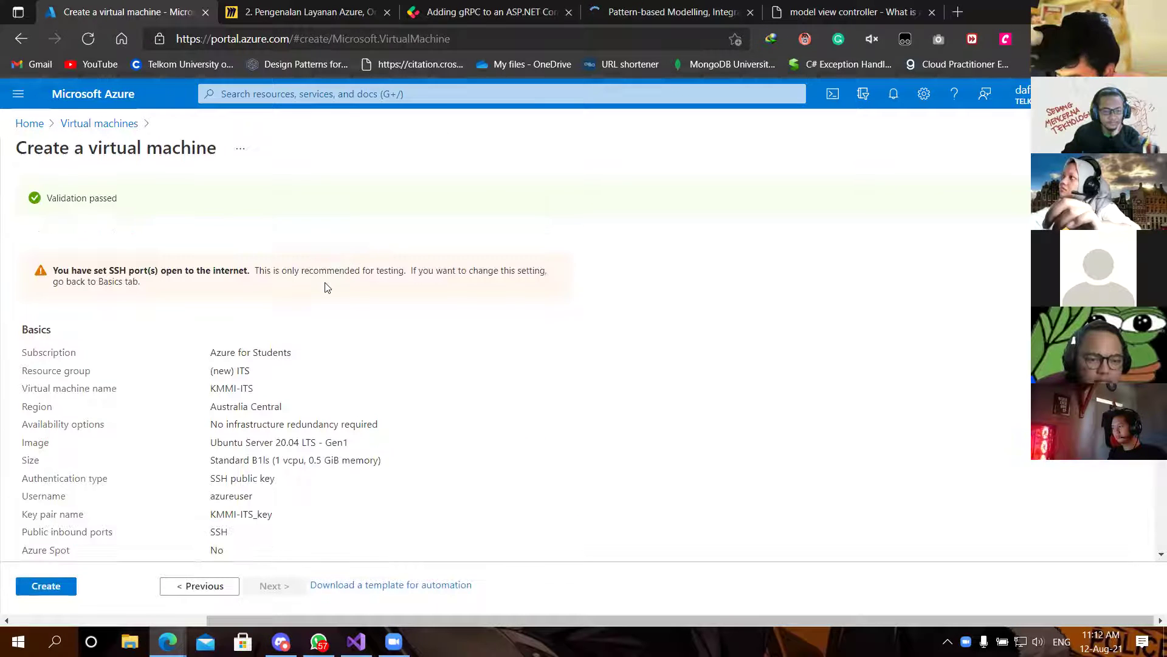
scroll(274, 296, up, 5)
scroll(273, 297, down, 8)
scroll(273, 297, down, 7)
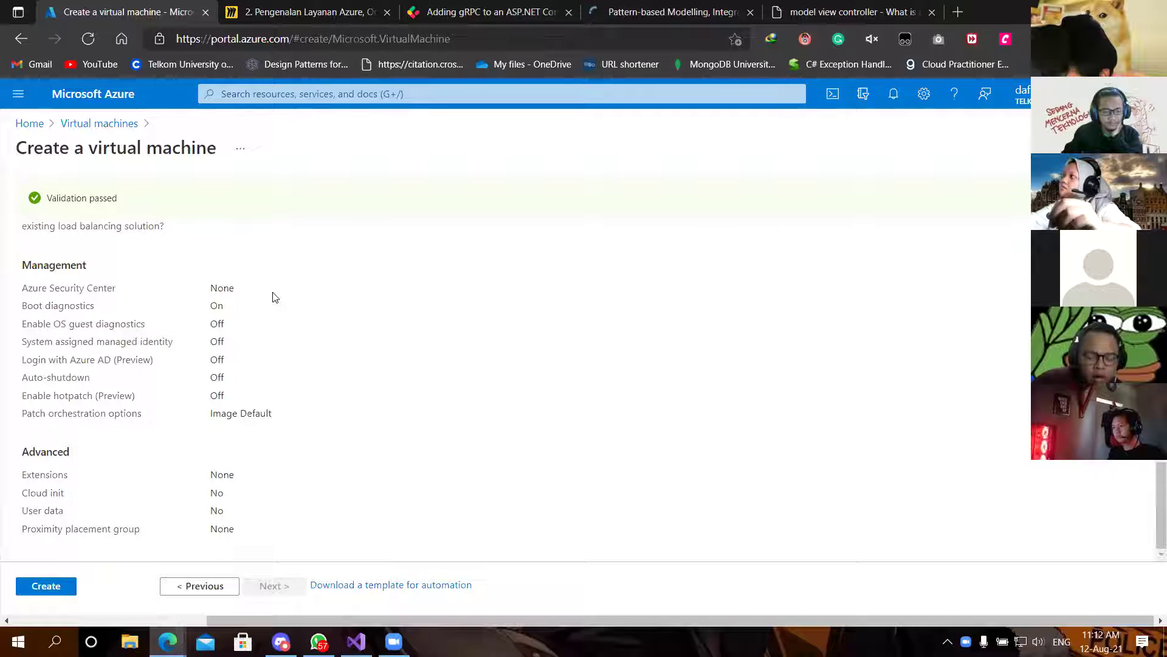
scroll(273, 297, up, 10)
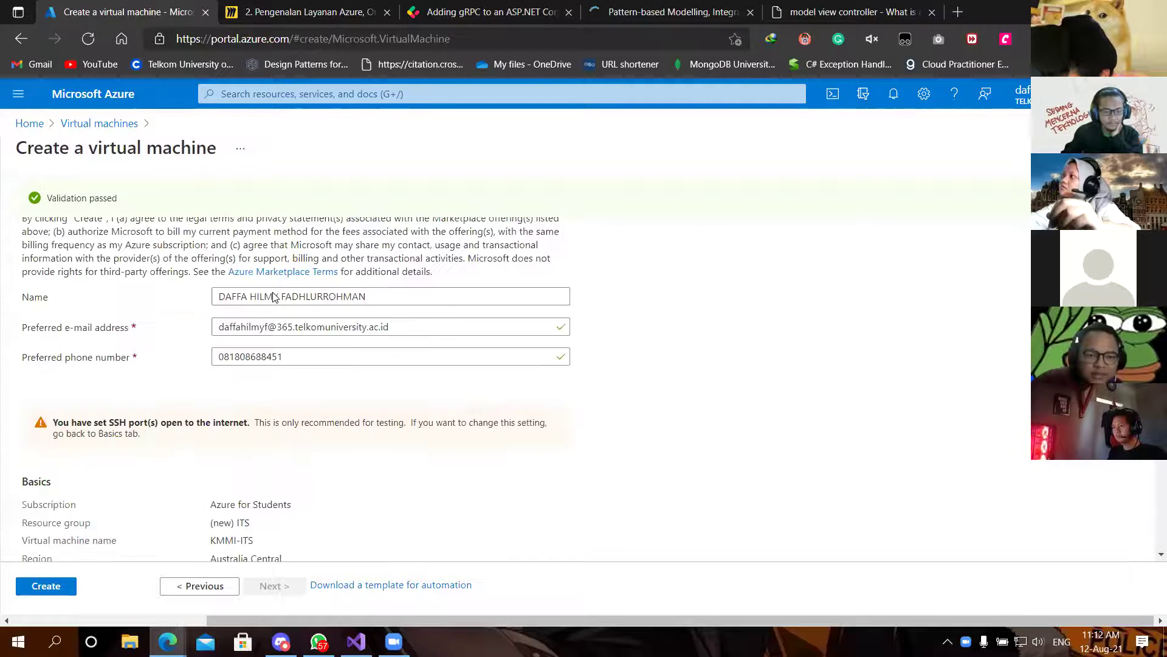
Step: Create the VM with Download private key and create resource, then dismiss the file prompts
click(45, 586)
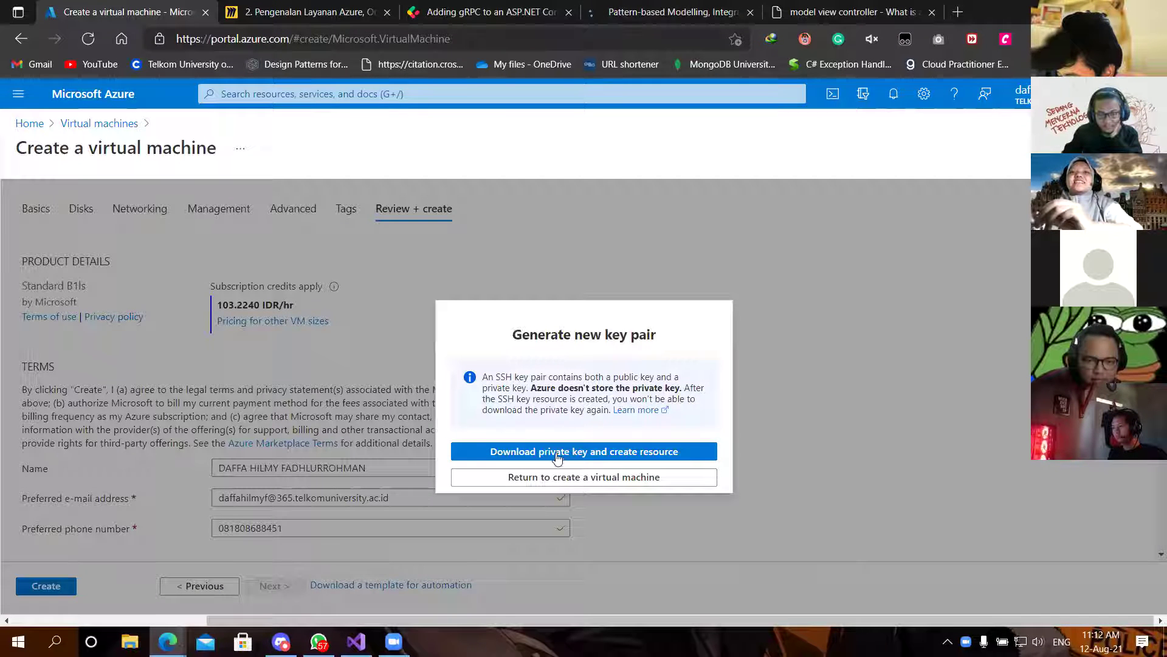
click(558, 458)
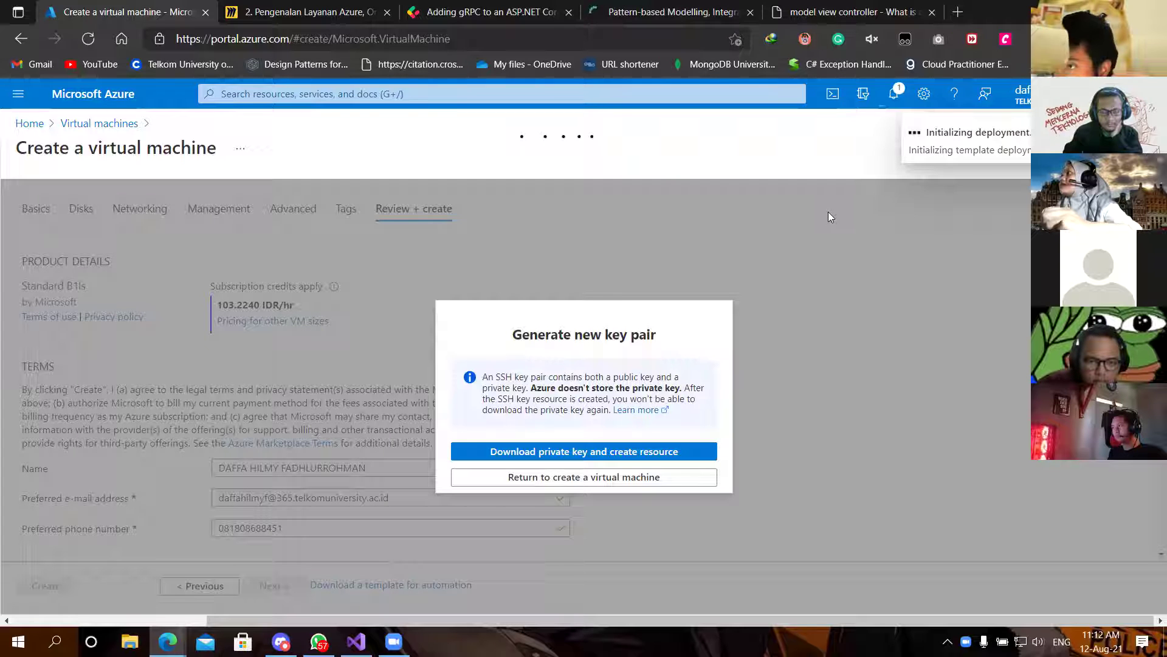
click(869, 320)
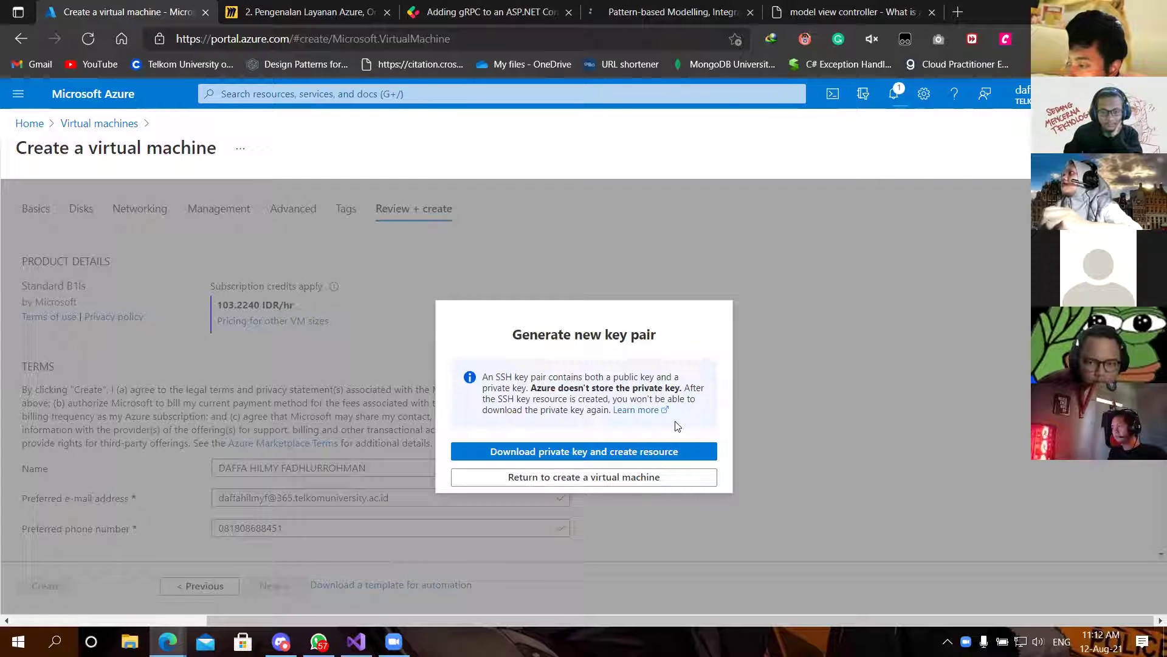
click(609, 478)
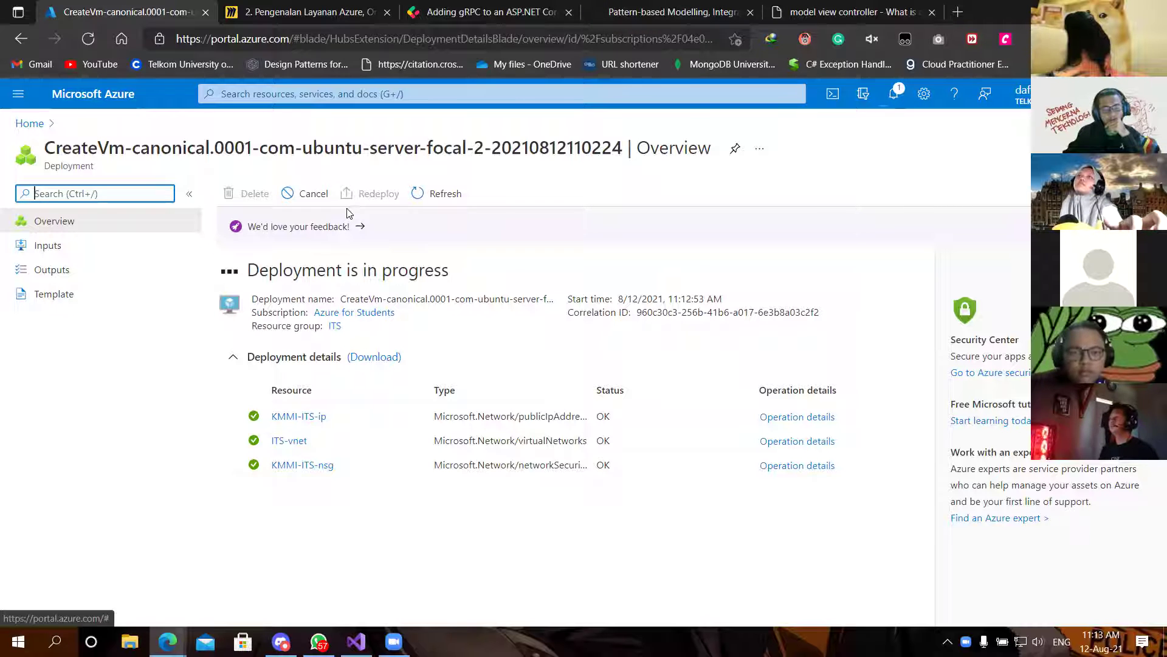
Step: Search Google for 'azure hypervisor vs hyper-v' from the Stack Overflow tab
click(867, 6)
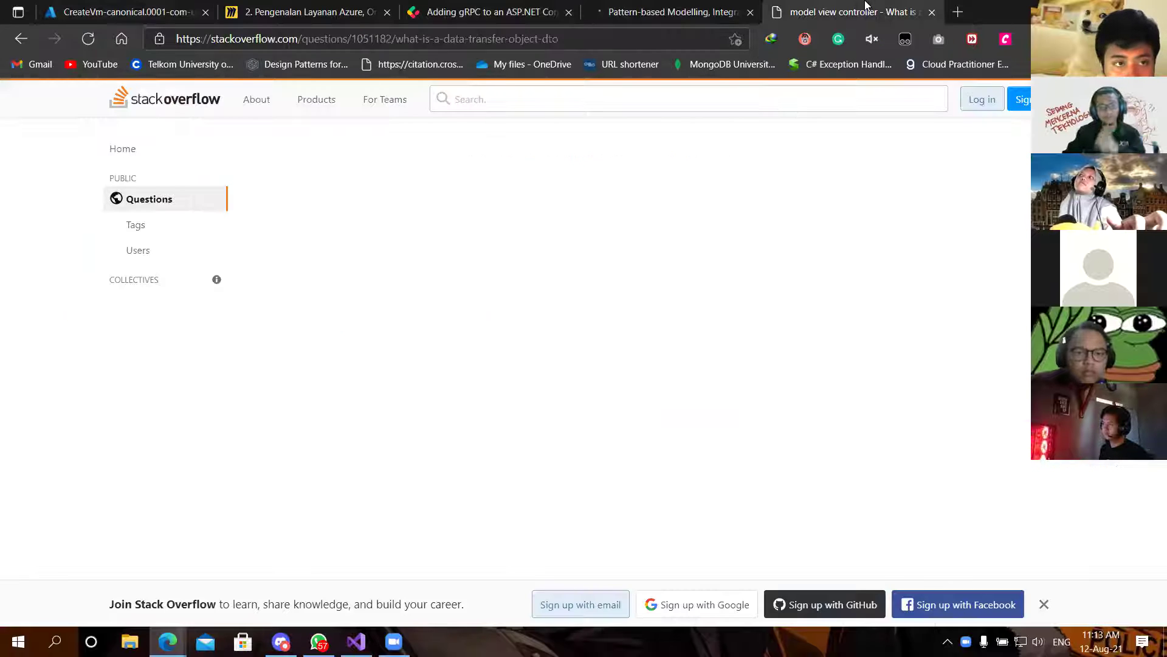
key(ctrl+l)
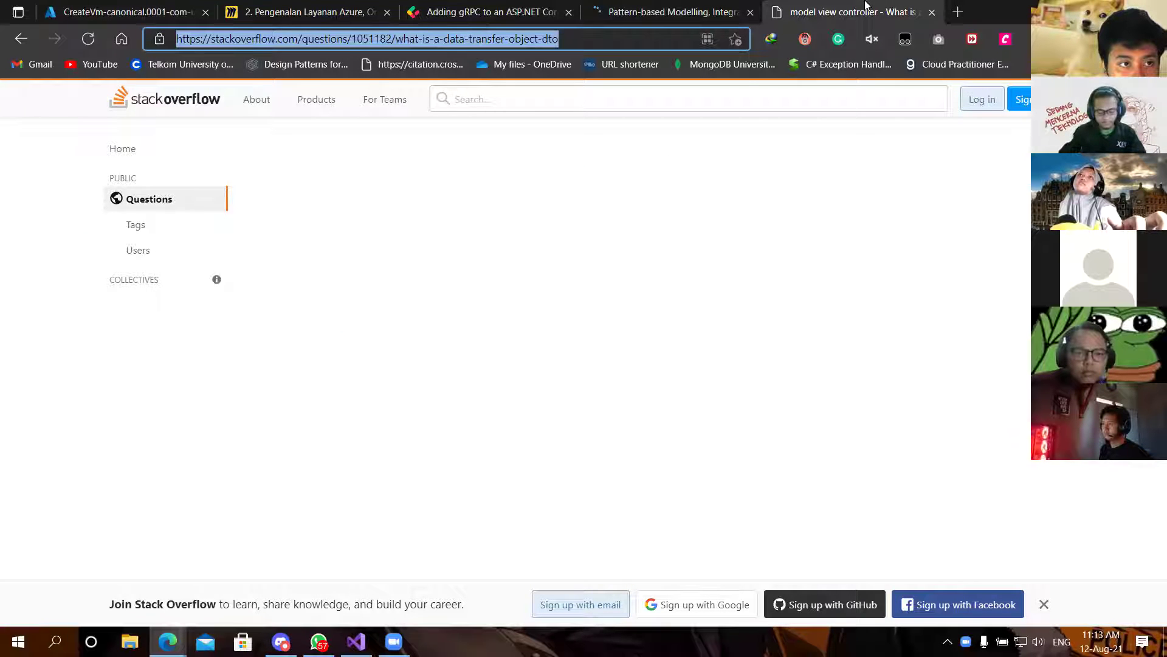
text(hyper)
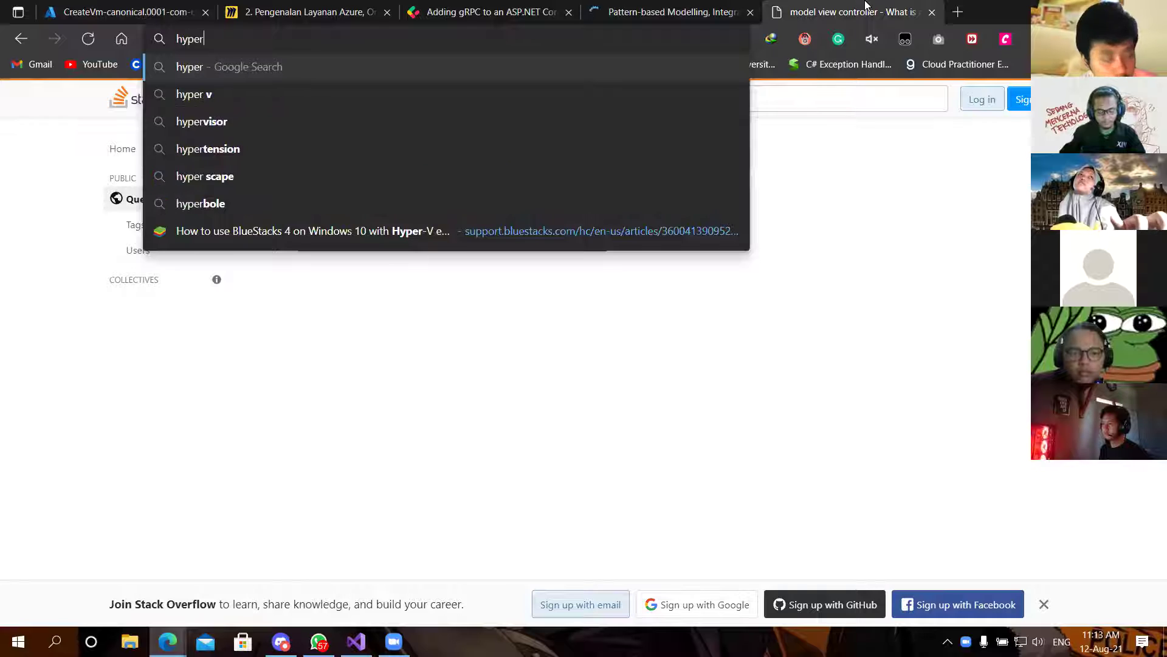
text( azure )
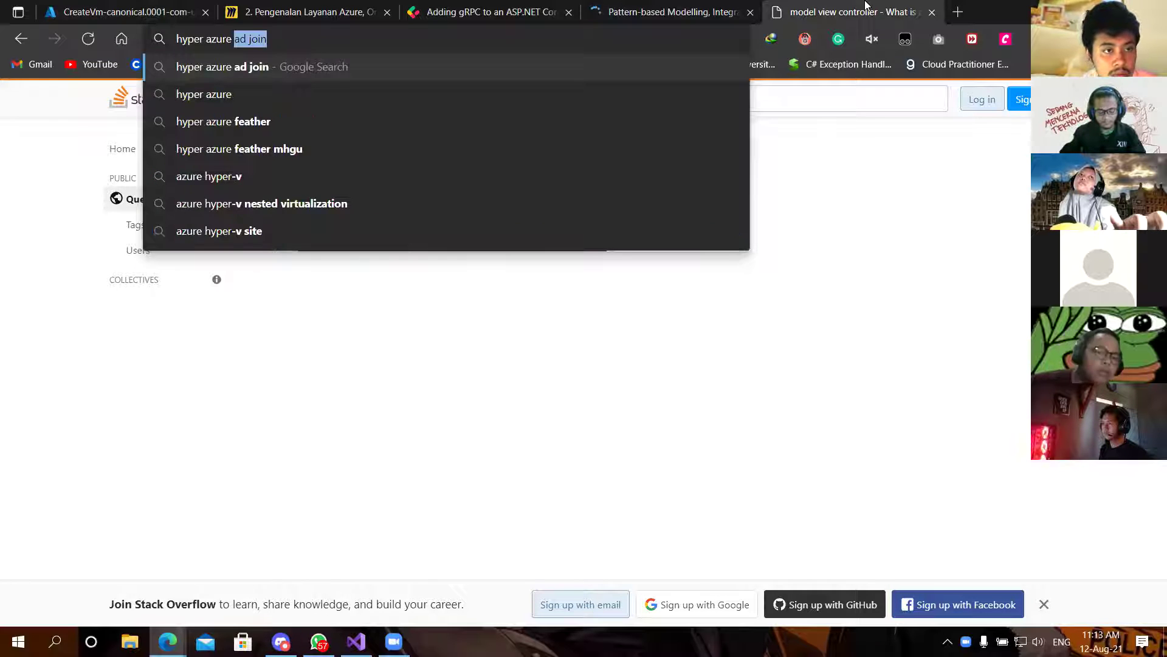
text(hype)
text(r visr)
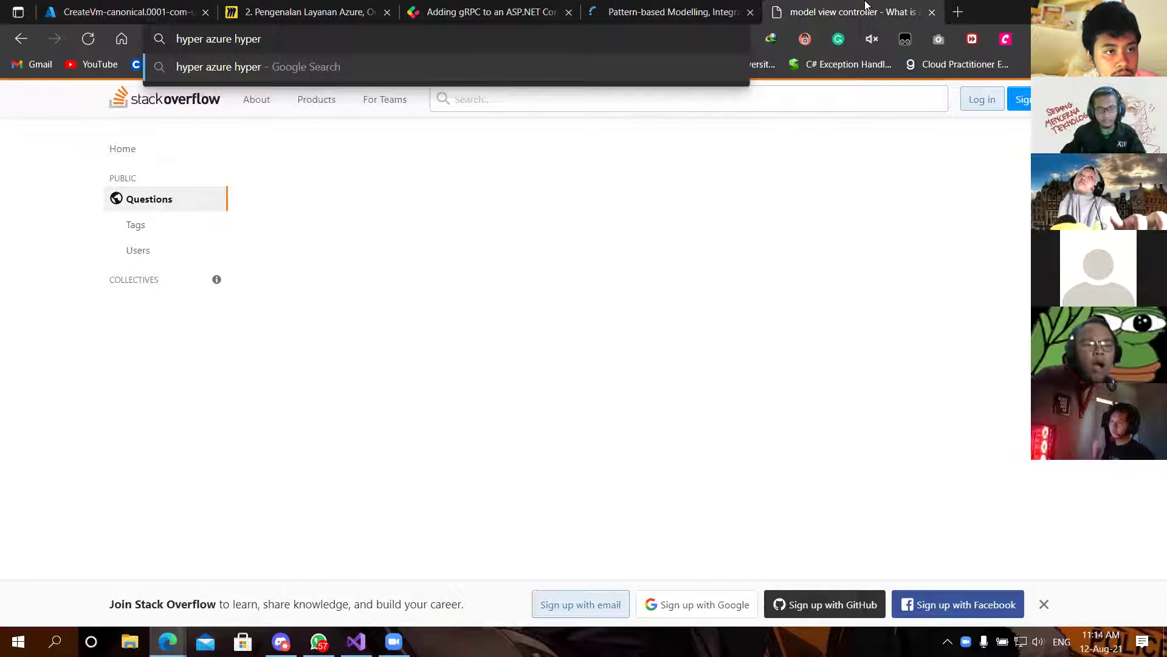
key(BackSpace)
key(BackSpace)
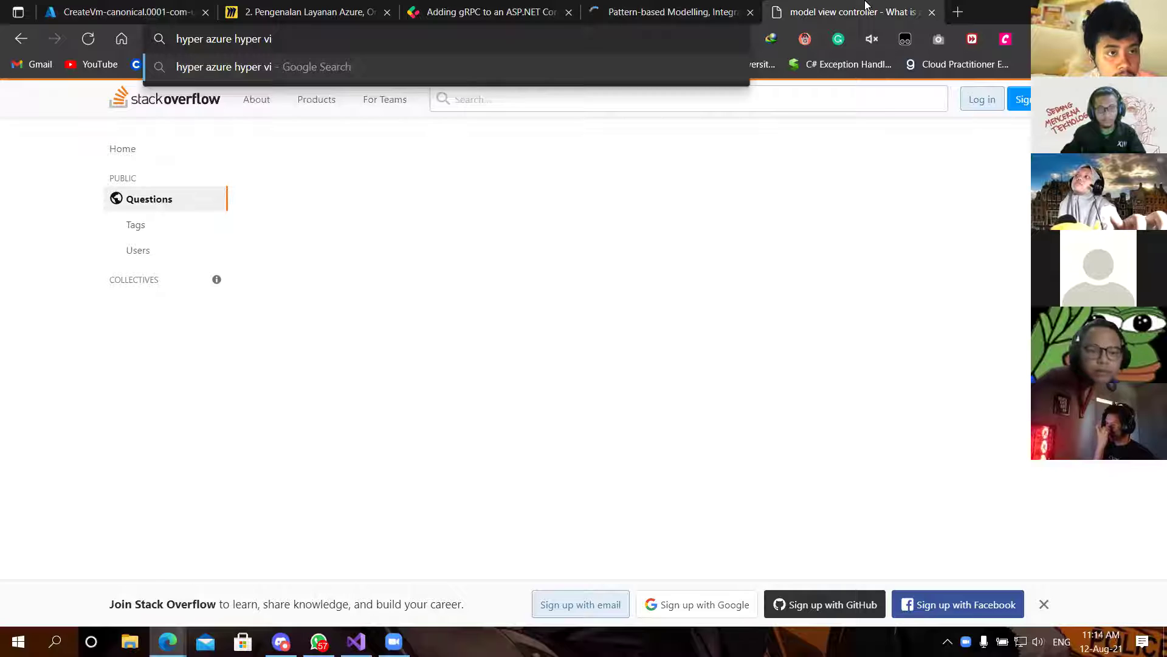
text(sor)
key(Down)
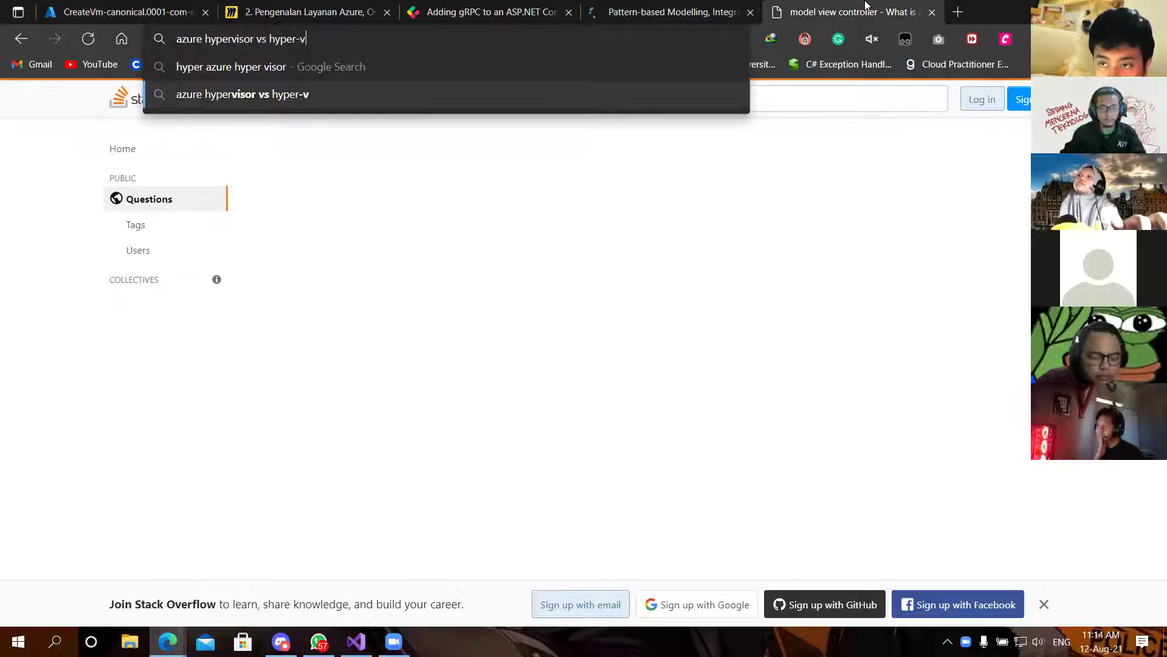
key(Return)
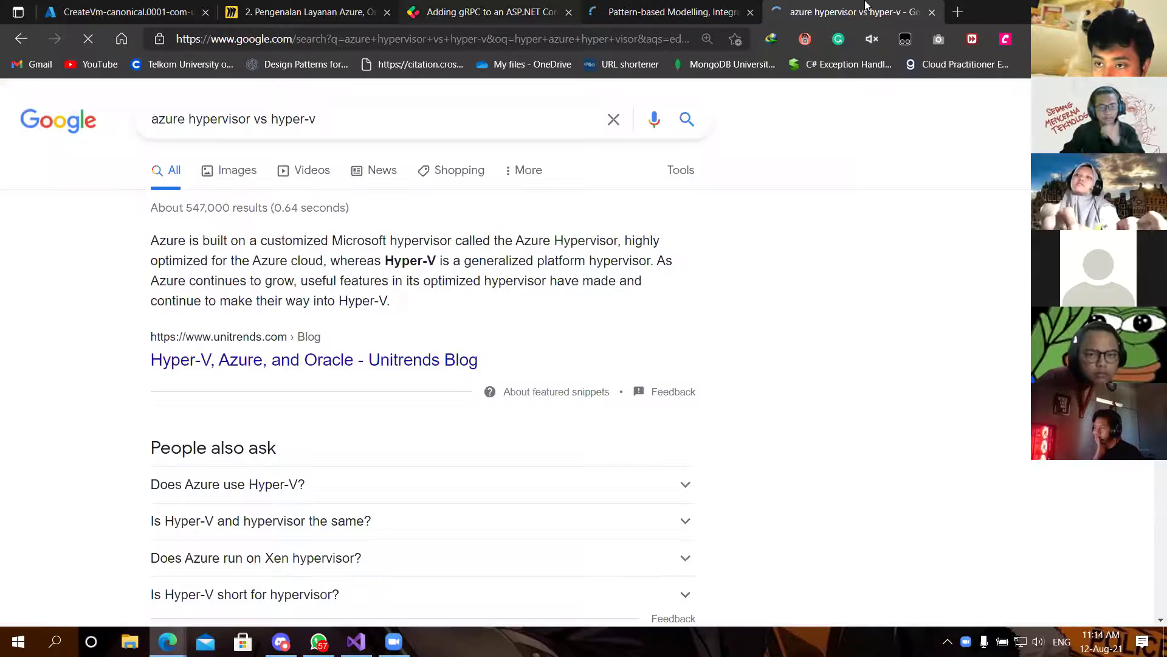
scroll(425, 228, down, 1)
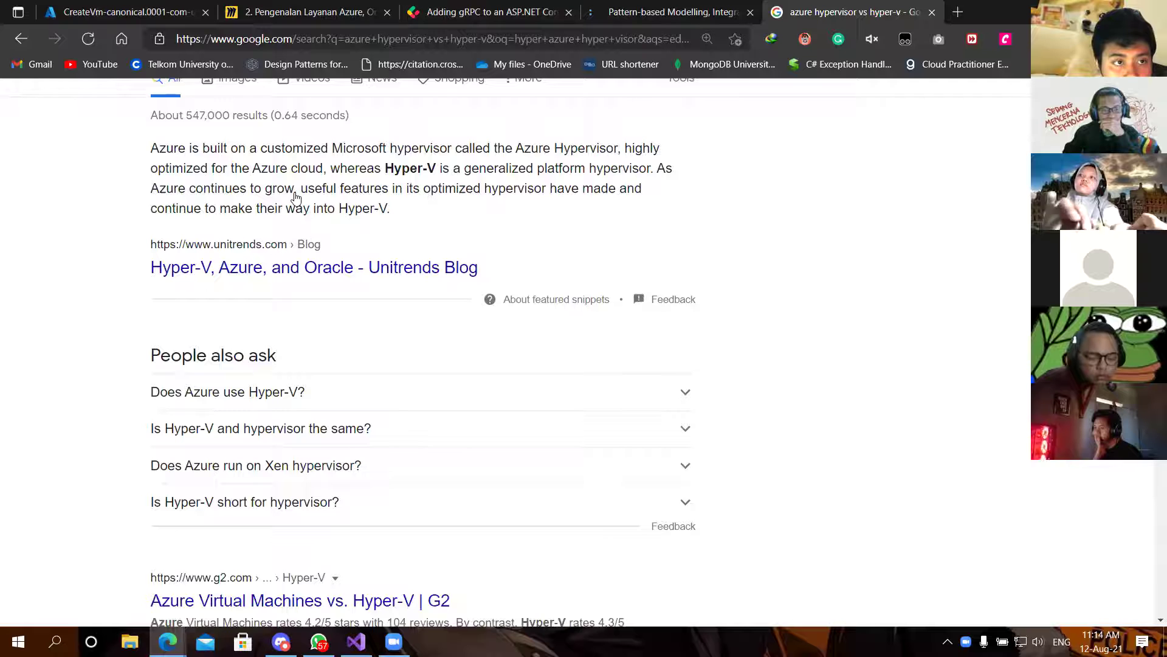
scroll(289, 216, up, 1)
scroll(217, 382, up, 1)
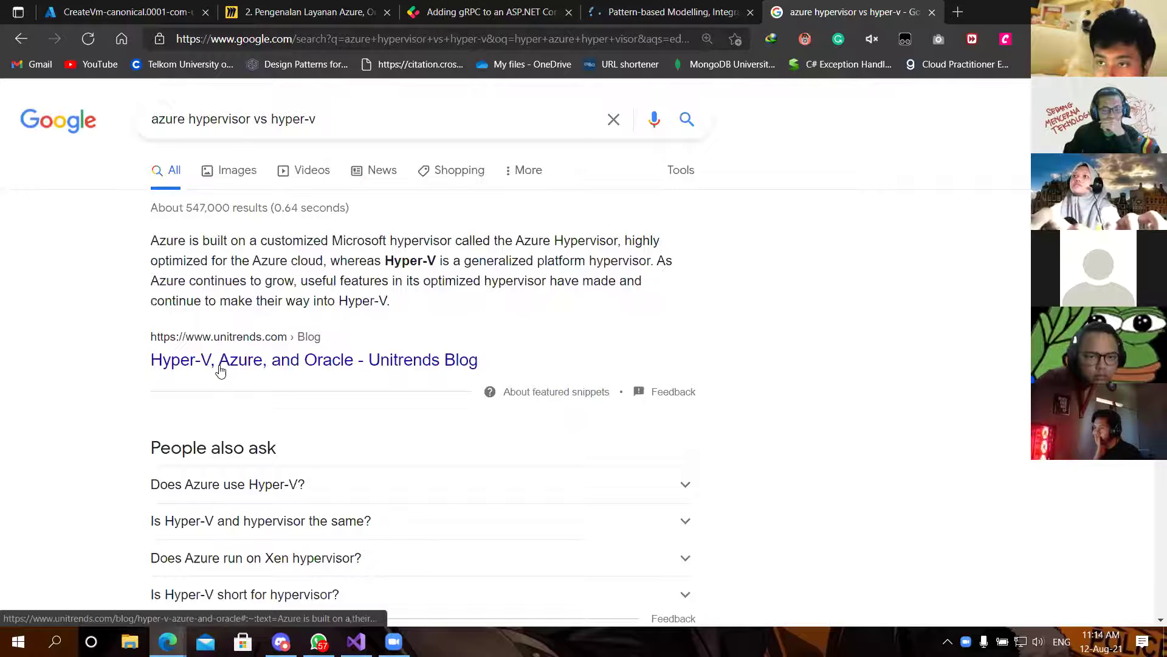
scroll(220, 371, down, 2)
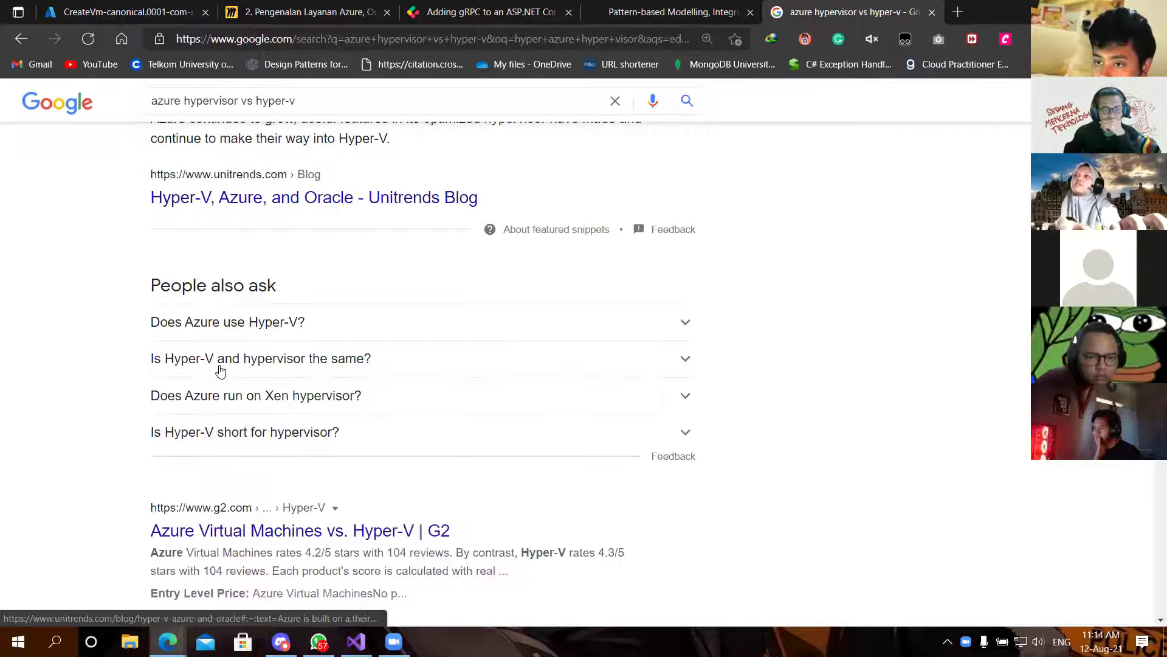
scroll(220, 371, down, 1)
scroll(261, 218, up, 3)
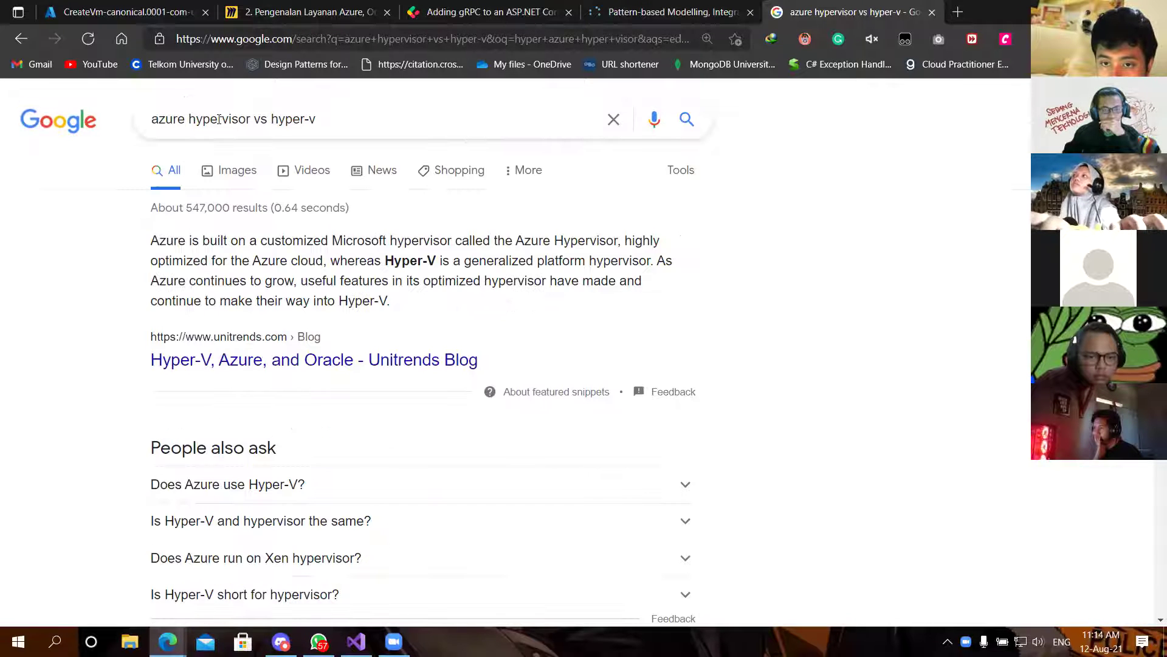
Step: Narrow the search to 'azure hypervisor', open the Netreo article, and dismiss its cookie notice
click(480, 123)
key(ctrl+shift+Left)
key(ctrl+shift+Left)
key(ctrl+shift+Left)
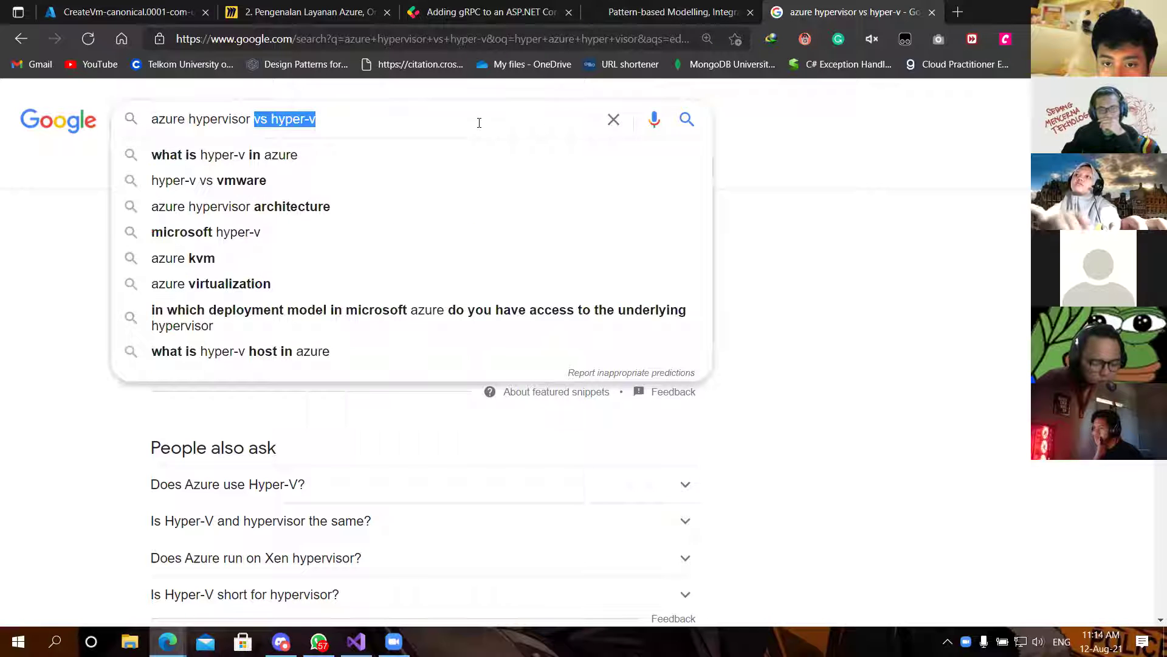
key(BackSpace)
key(Return)
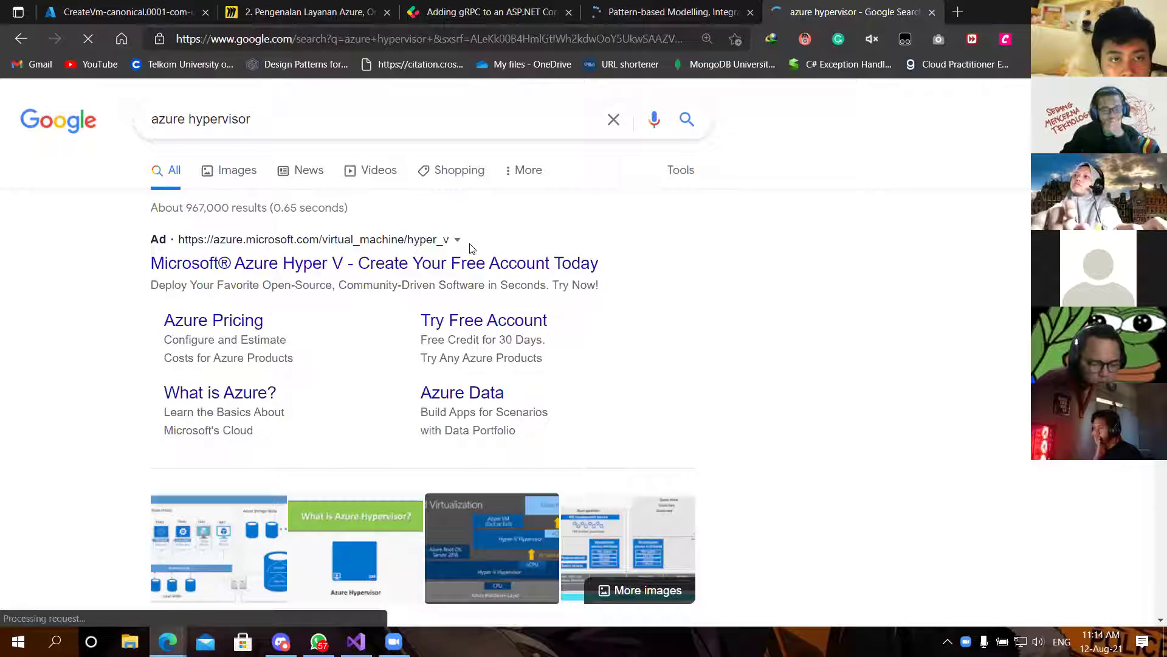
scroll(469, 246, down, 4)
scroll(470, 246, down, 3)
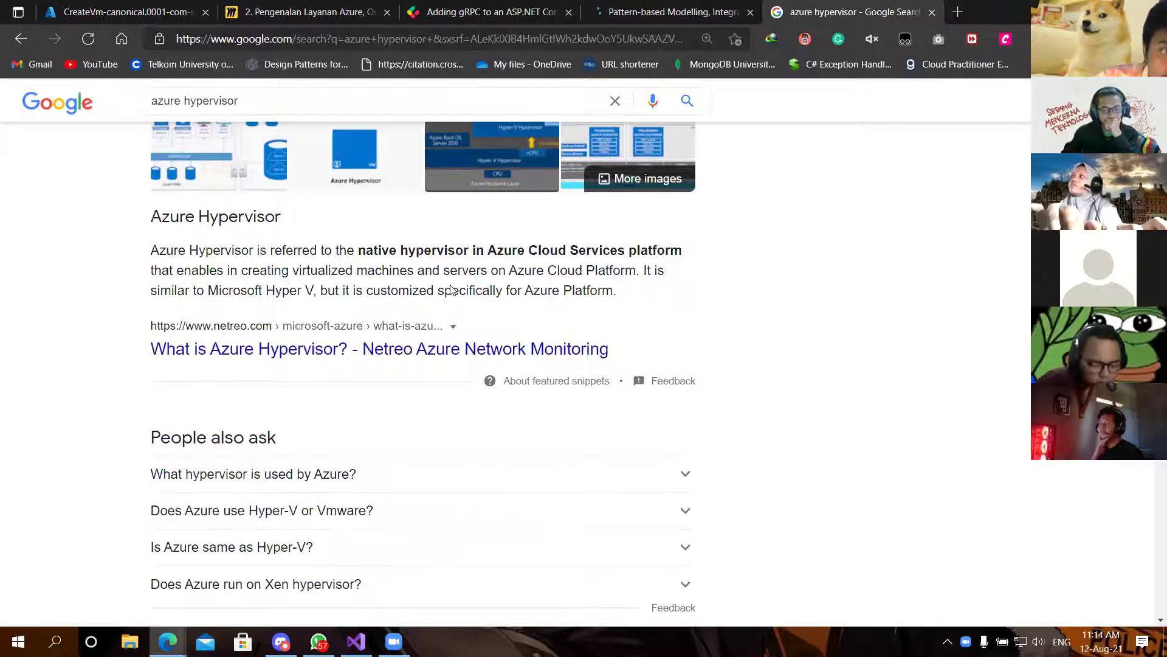
click(341, 346)
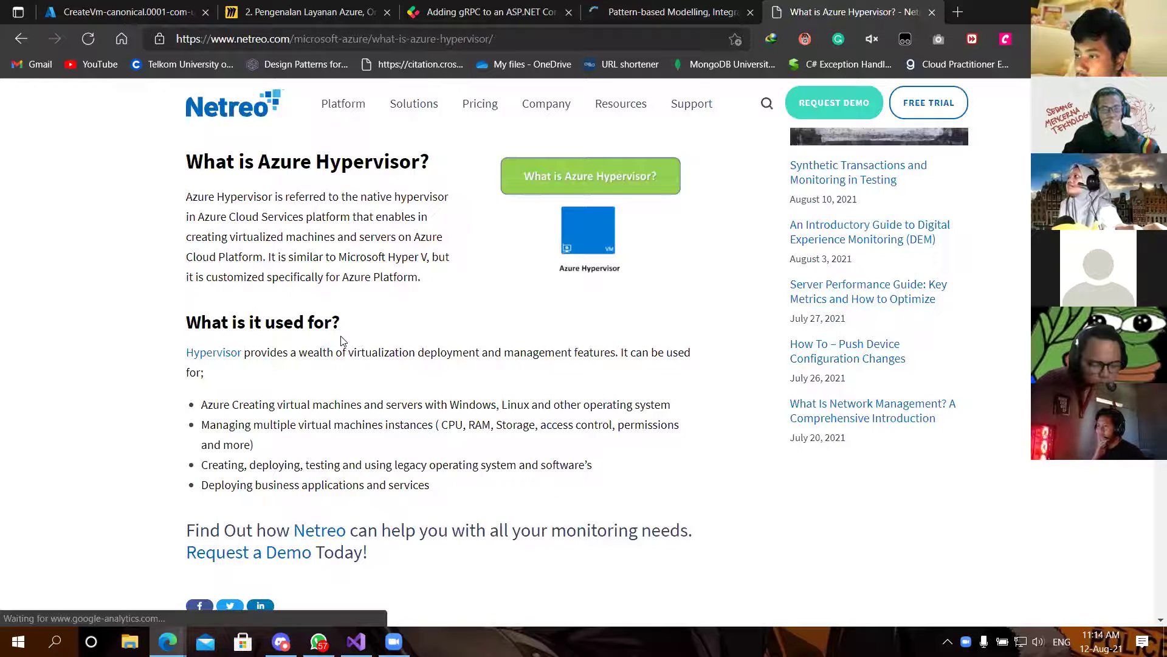
scroll(343, 341, up, 2)
scroll(343, 334, down, 1)
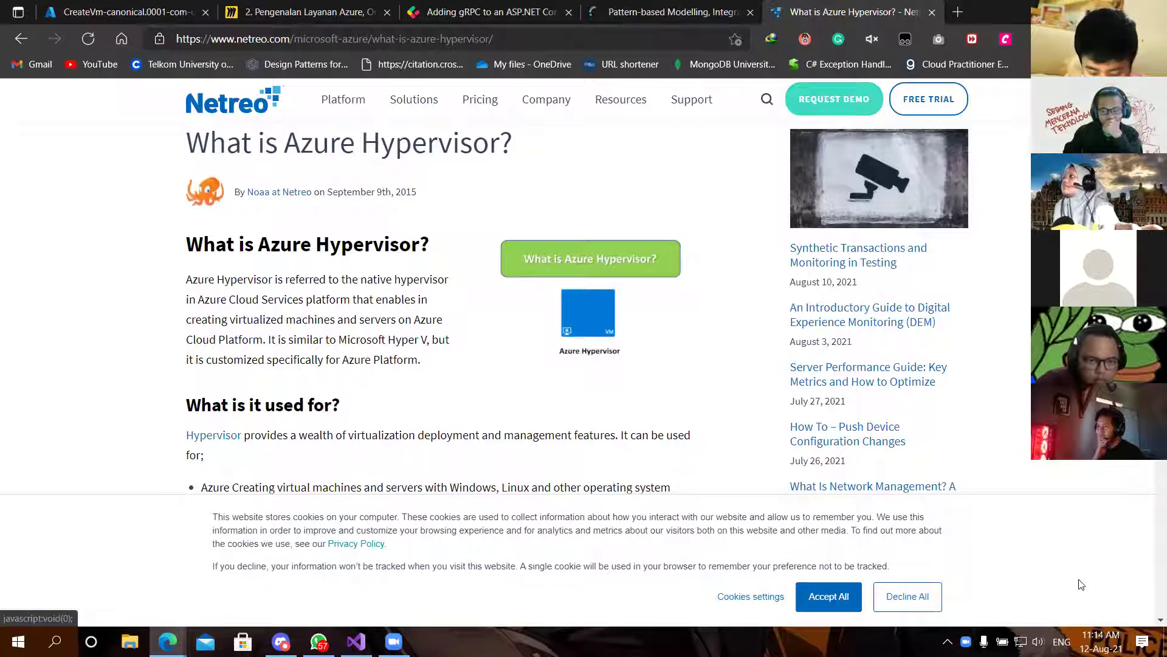
click(936, 598)
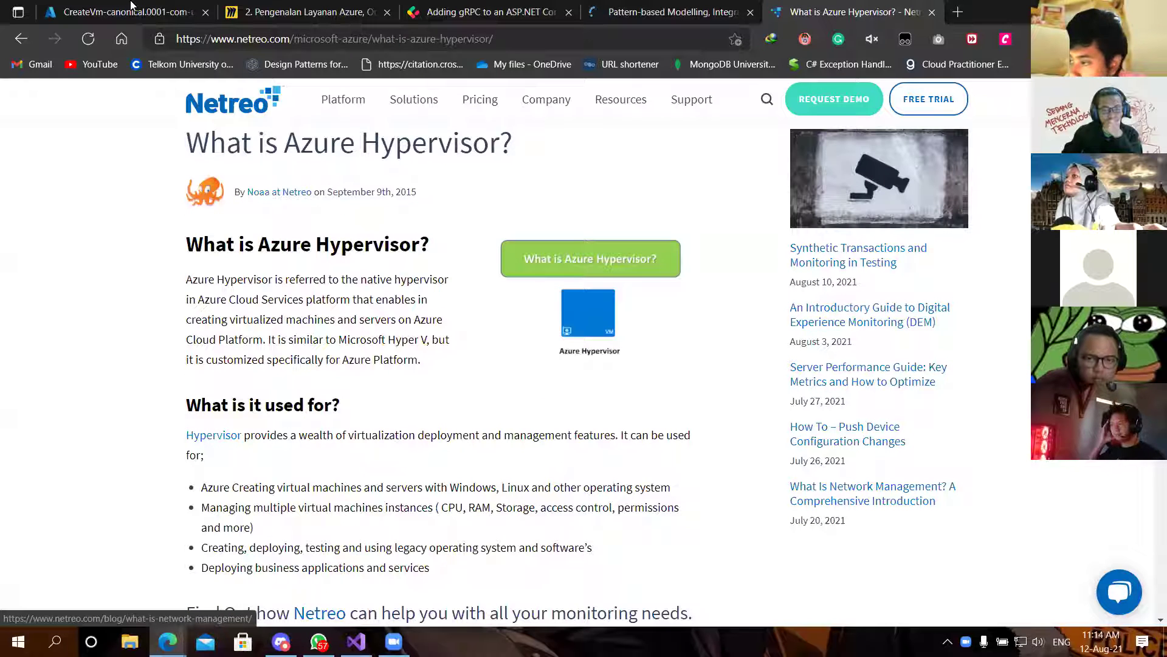
Step: Return to the Azure portal and scroll KMMI-ITS's overview: public IP 20.37.38.141, Ubuntu 20.04, Standard B1ls
click(89, 6)
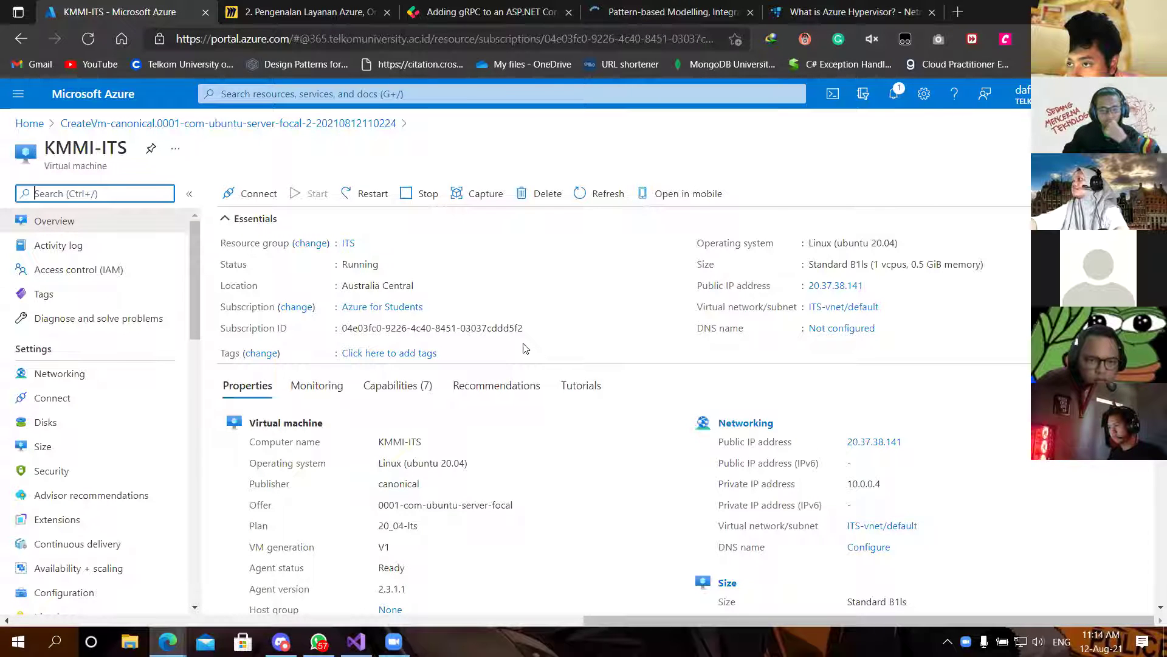
scroll(525, 348, down, 1)
scroll(526, 348, down, 2)
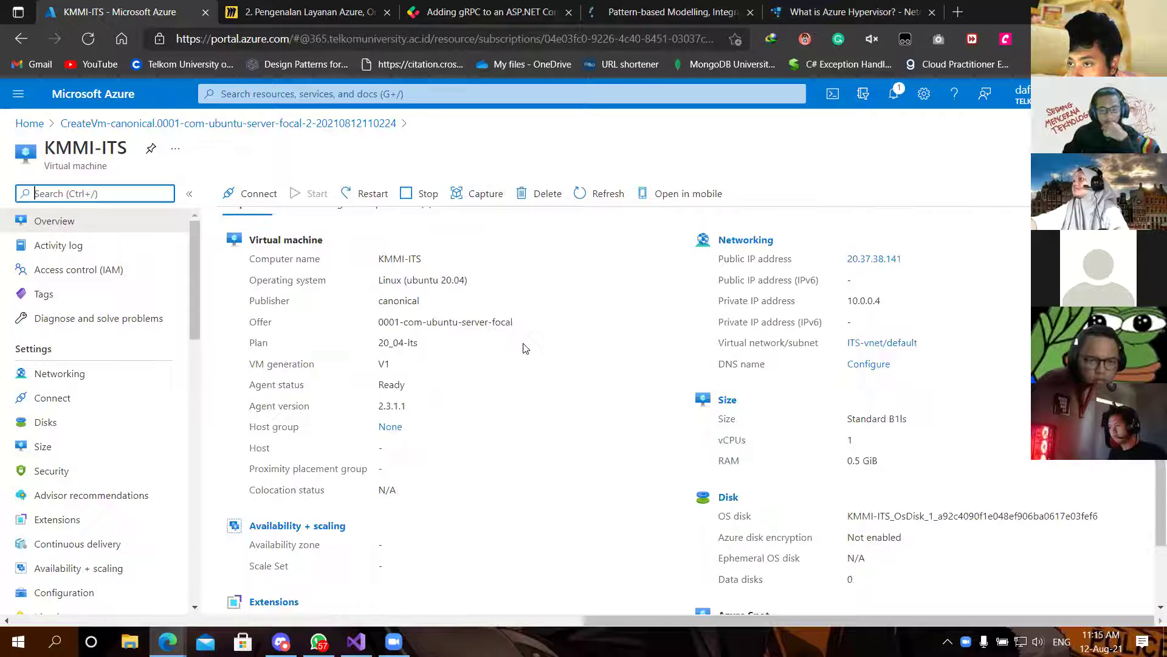
scroll(526, 348, down, 1)
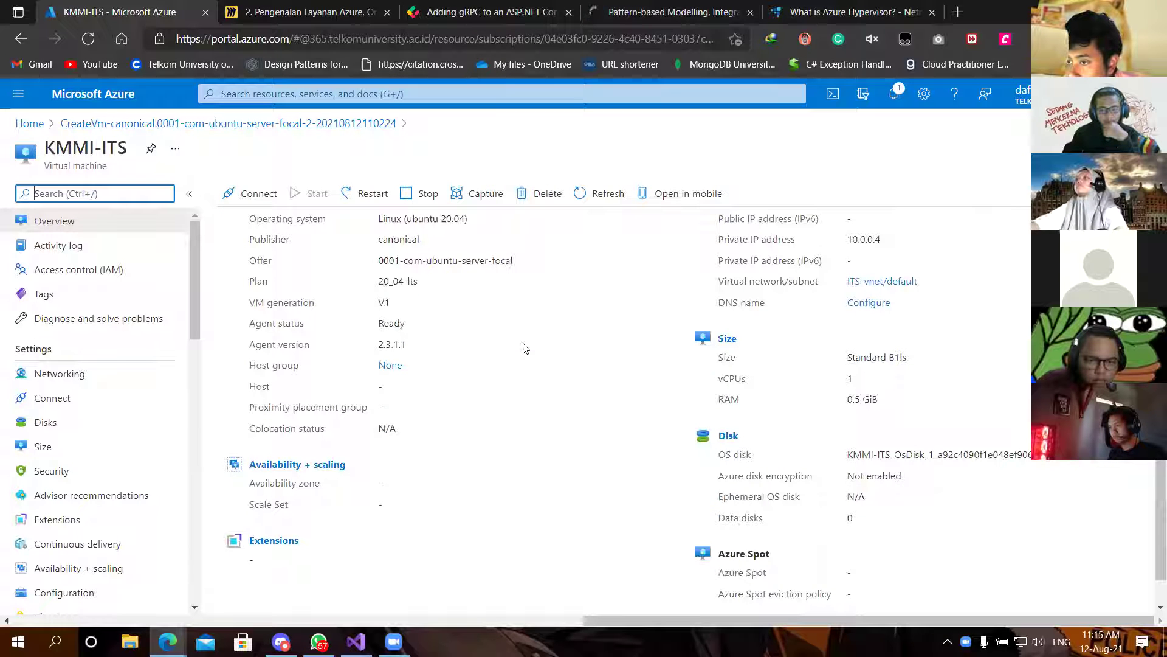
scroll(526, 348, up, 4)
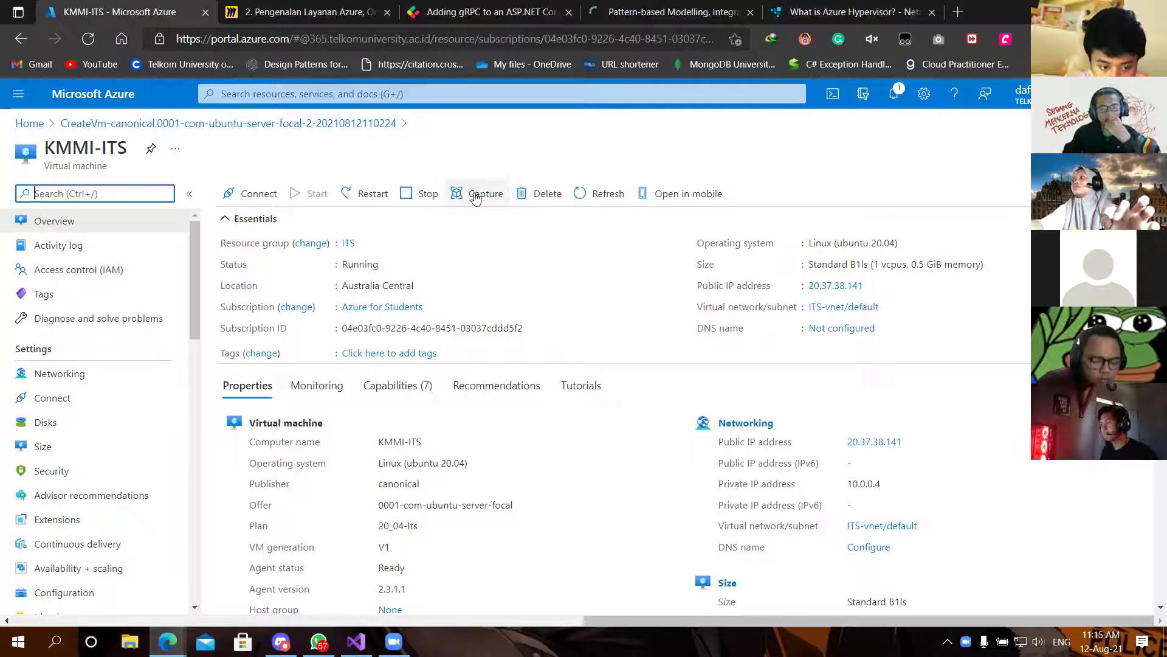
Step: Stop the KMMI-ITS virtual machine and confirm in Notifications that it is Stopped (deallocated)
click(418, 195)
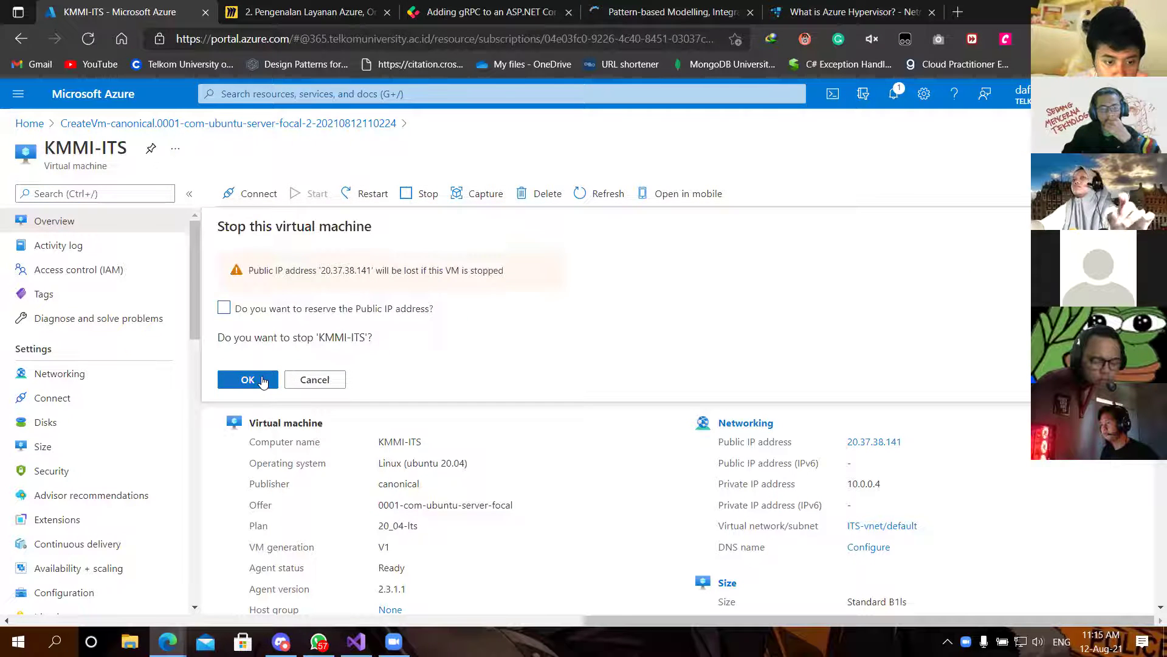
click(261, 381)
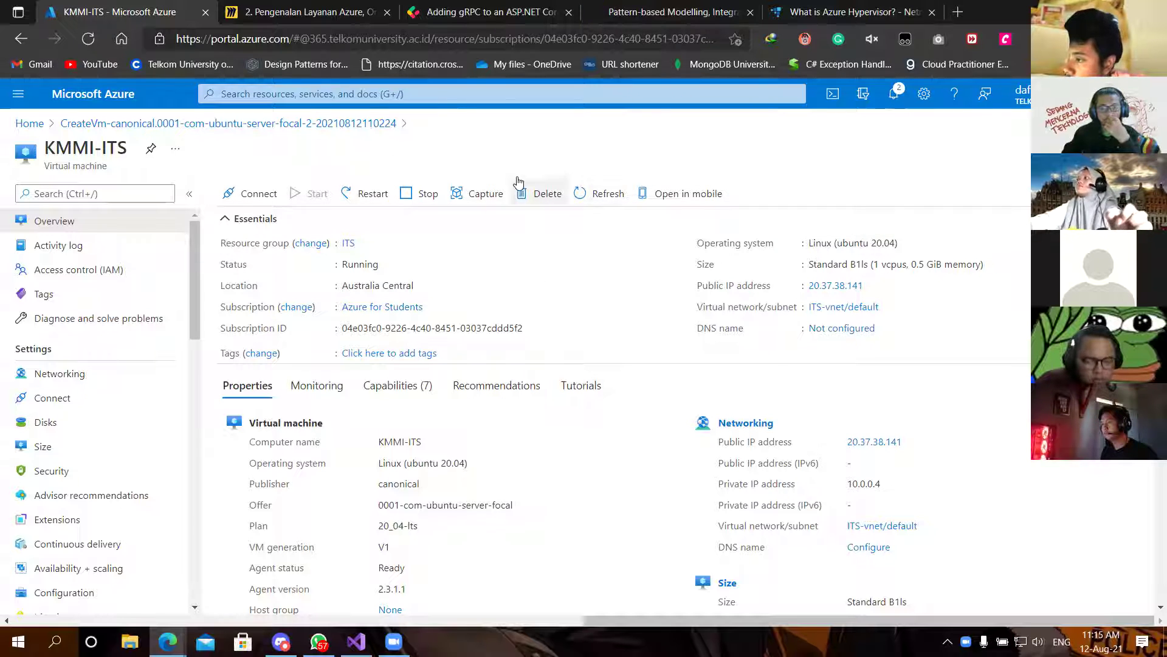
click(894, 98)
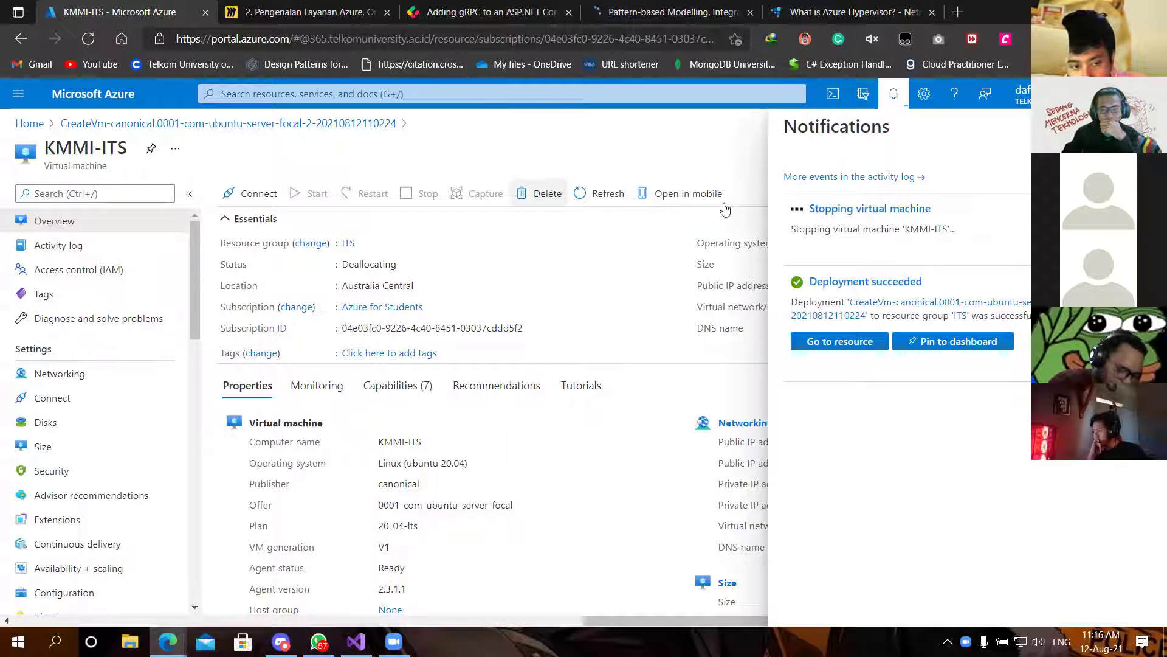
click(892, 94)
Step: Delete KMMI-ITS permanently and check the deletion's progress in Notifications
click(547, 195)
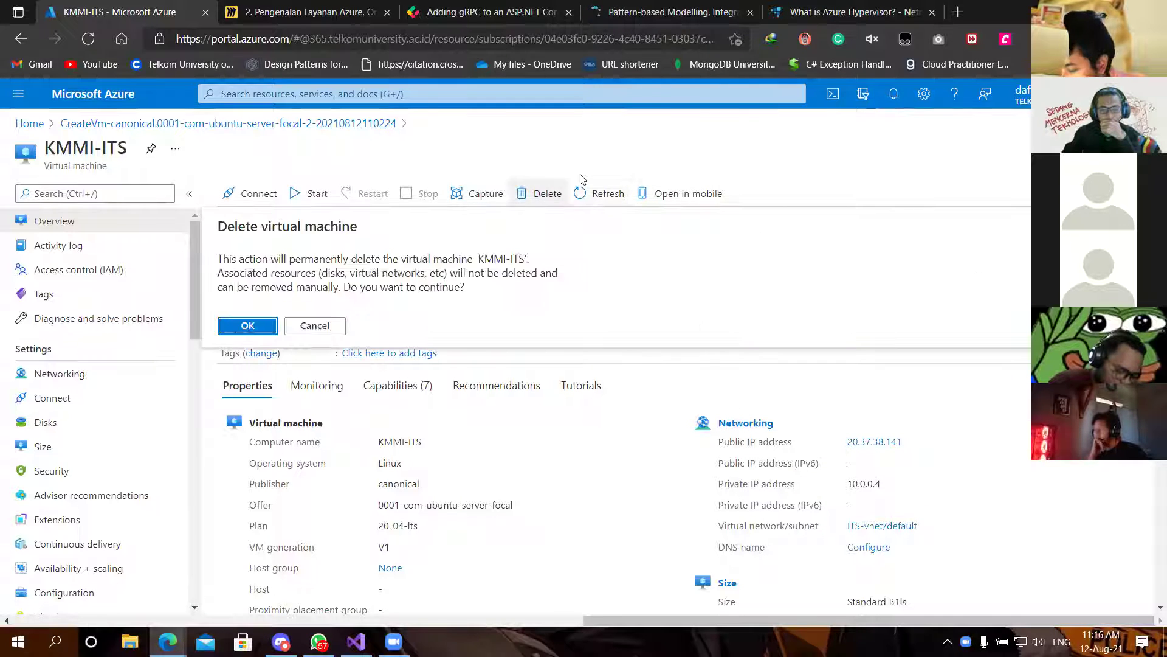
click(234, 330)
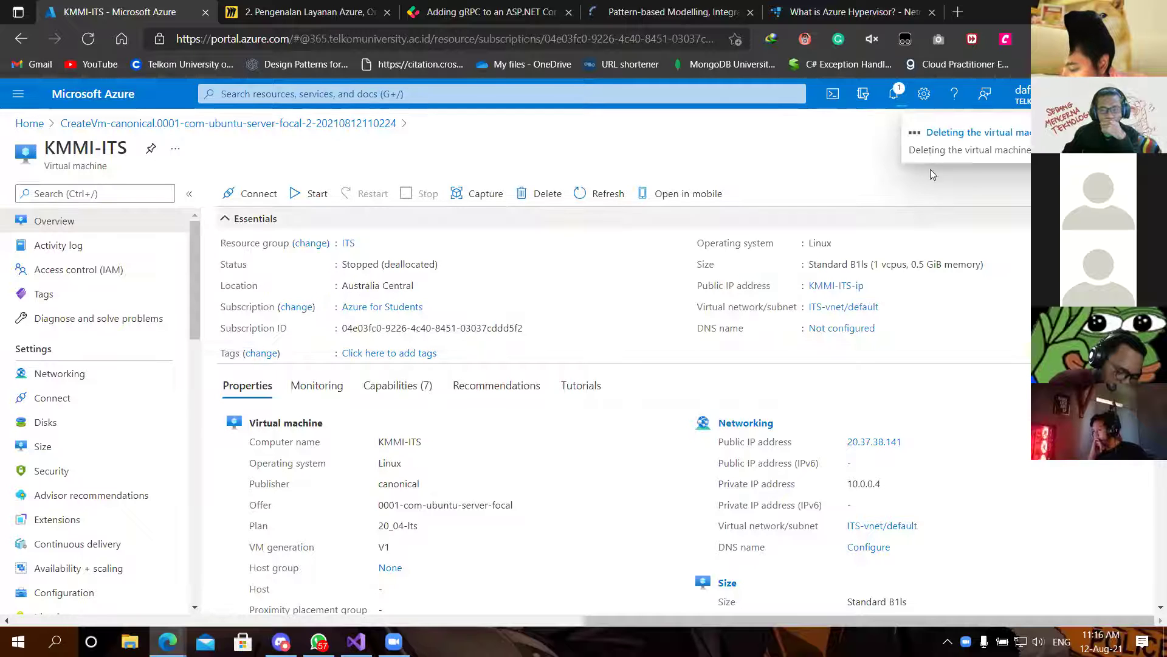
click(894, 93)
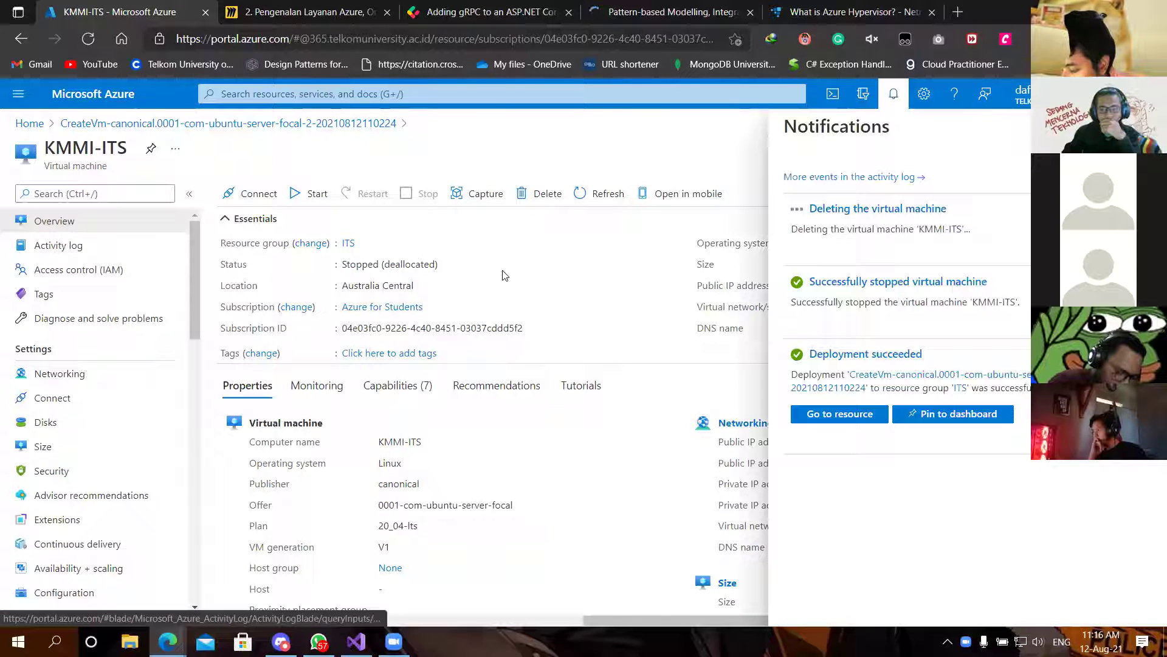
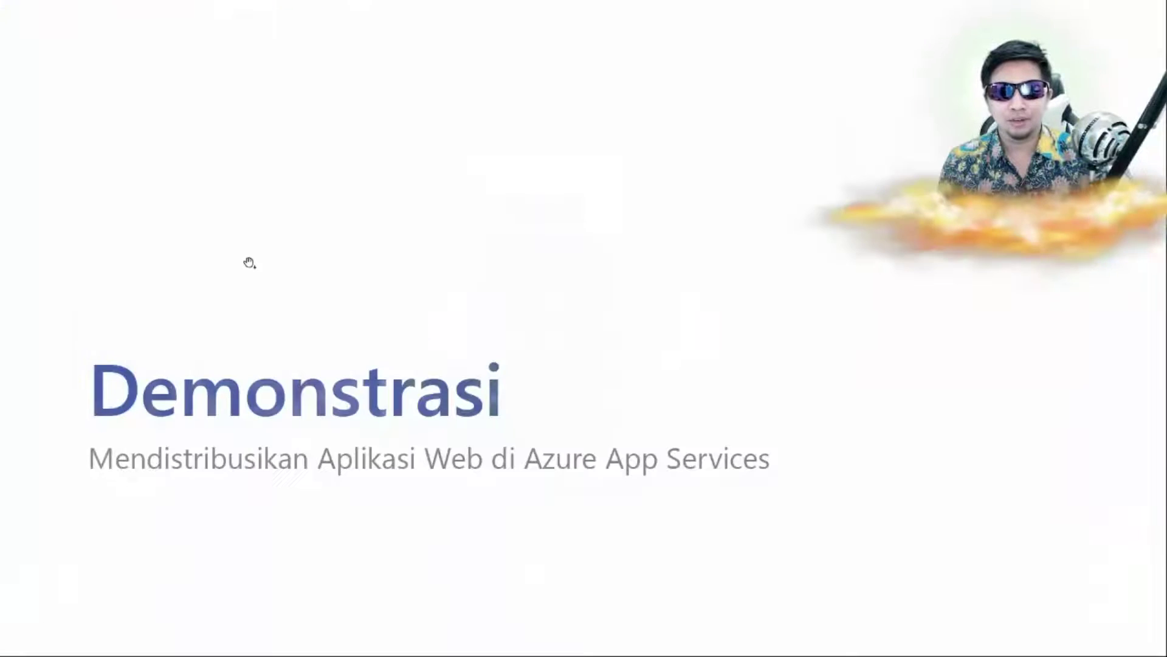
Step: Leave the slideshow and bring the browser showing the Azure portal home page to the front
key(alt+Tab)
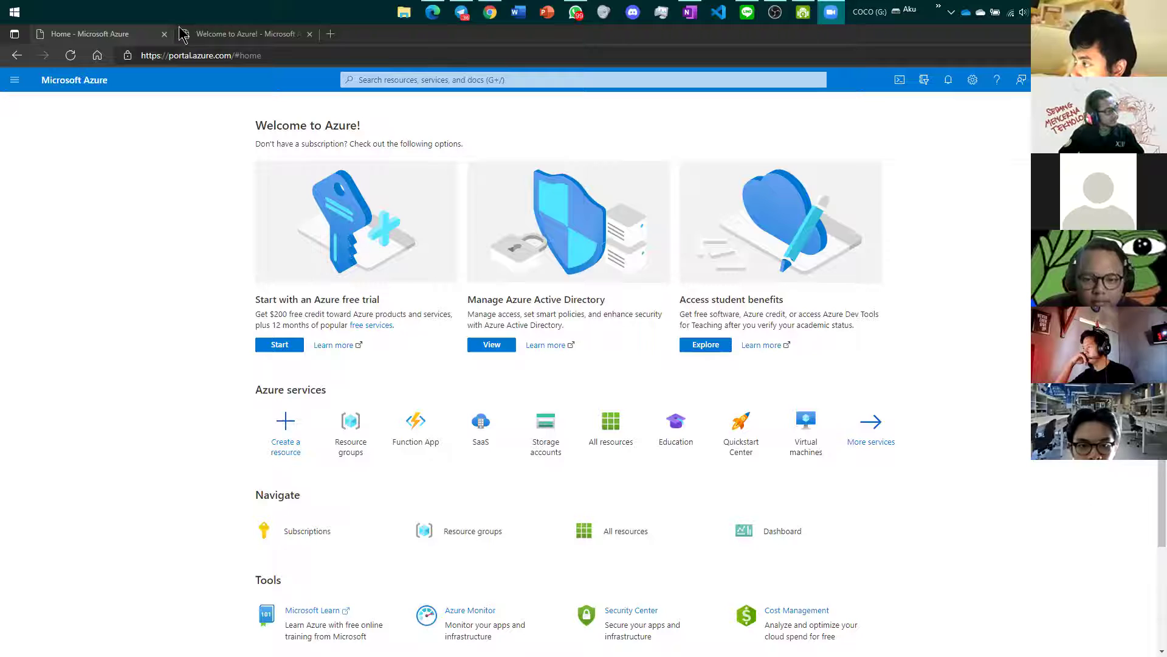
click(139, 42)
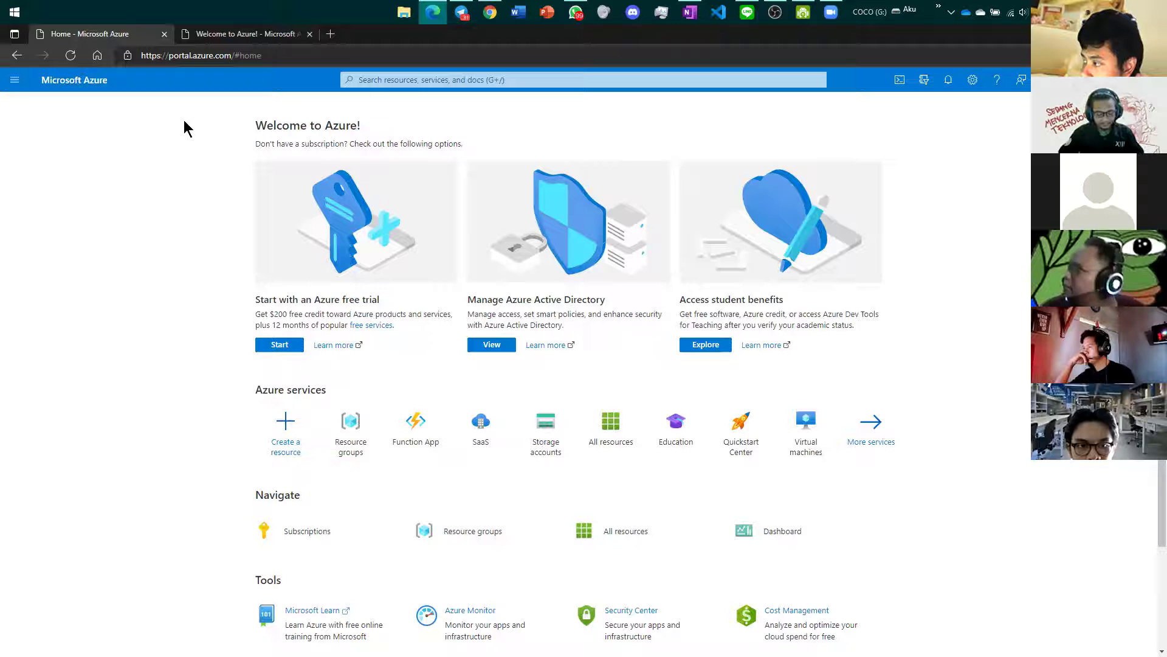
Step: Start the Azure free trial sign-up from the portal home page
click(246, 34)
click(116, 34)
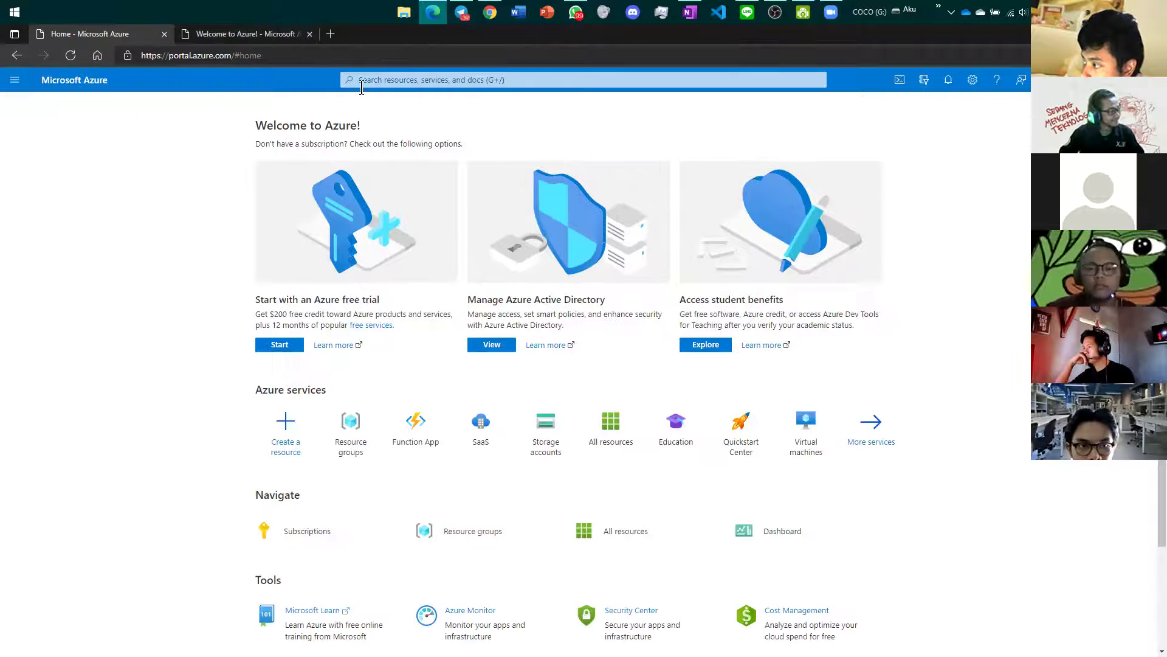
click(281, 344)
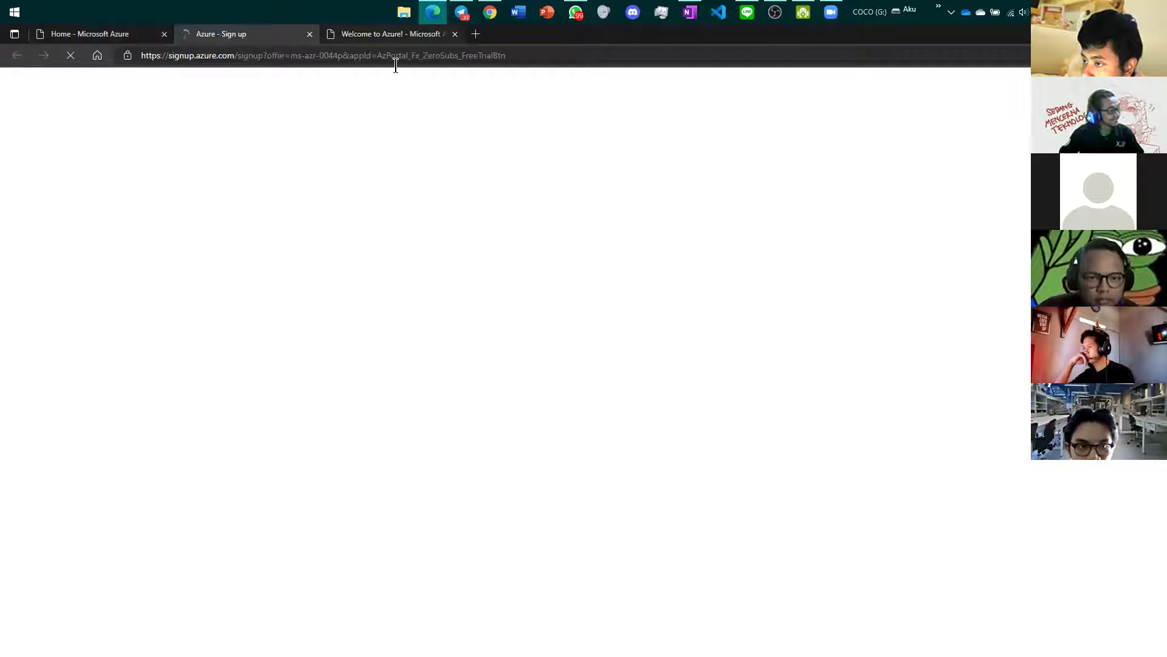
click(365, 34)
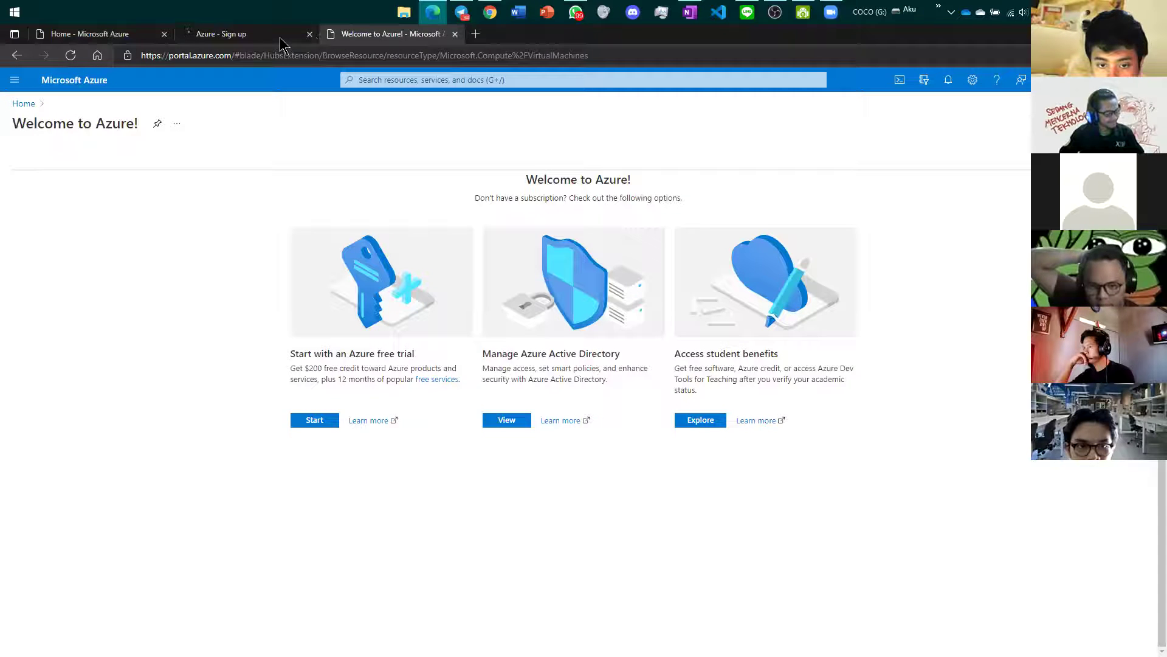
click(244, 34)
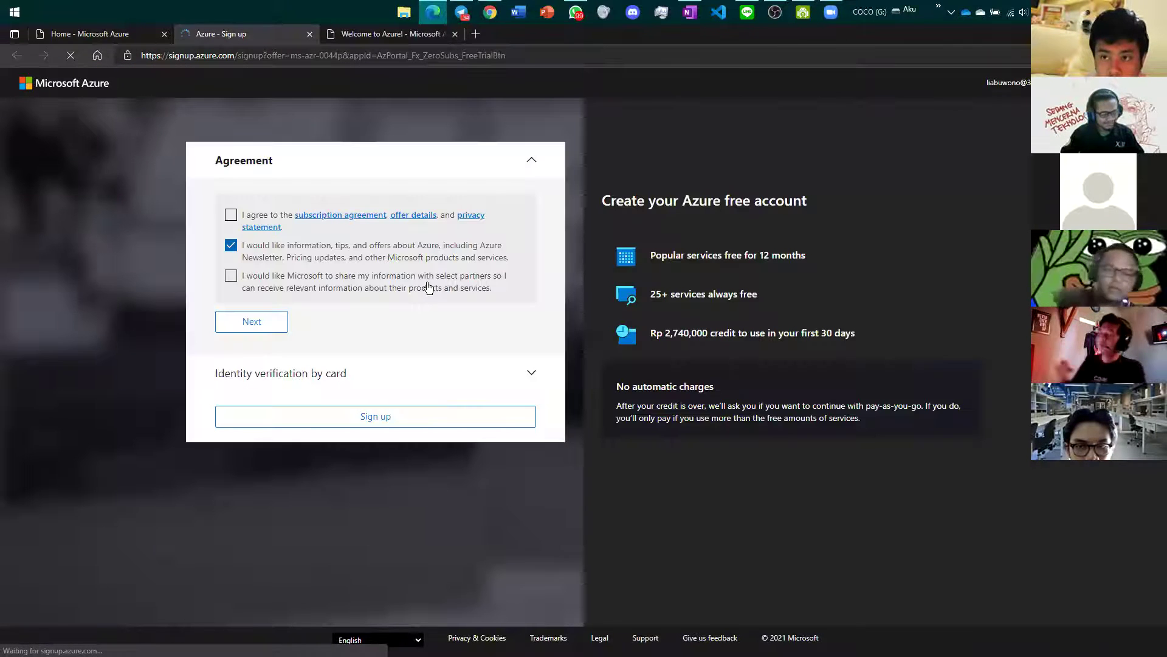
Step: Accept the subscription agreement, opt out of tips and offers, and continue to card verification
click(231, 214)
click(231, 275)
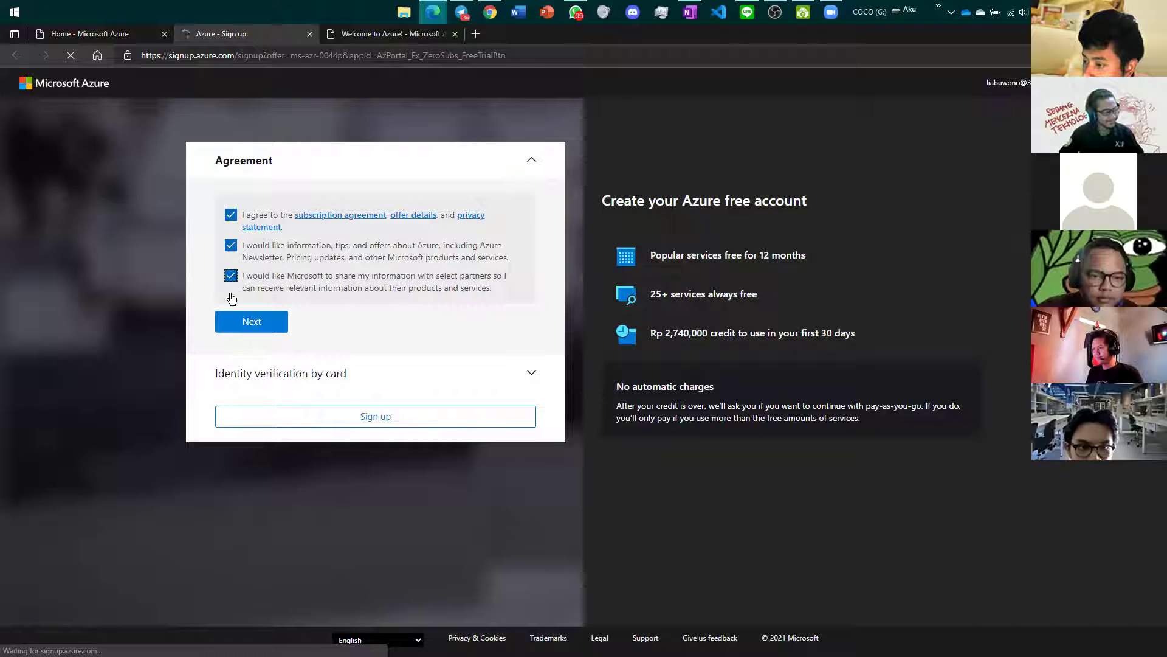
click(231, 246)
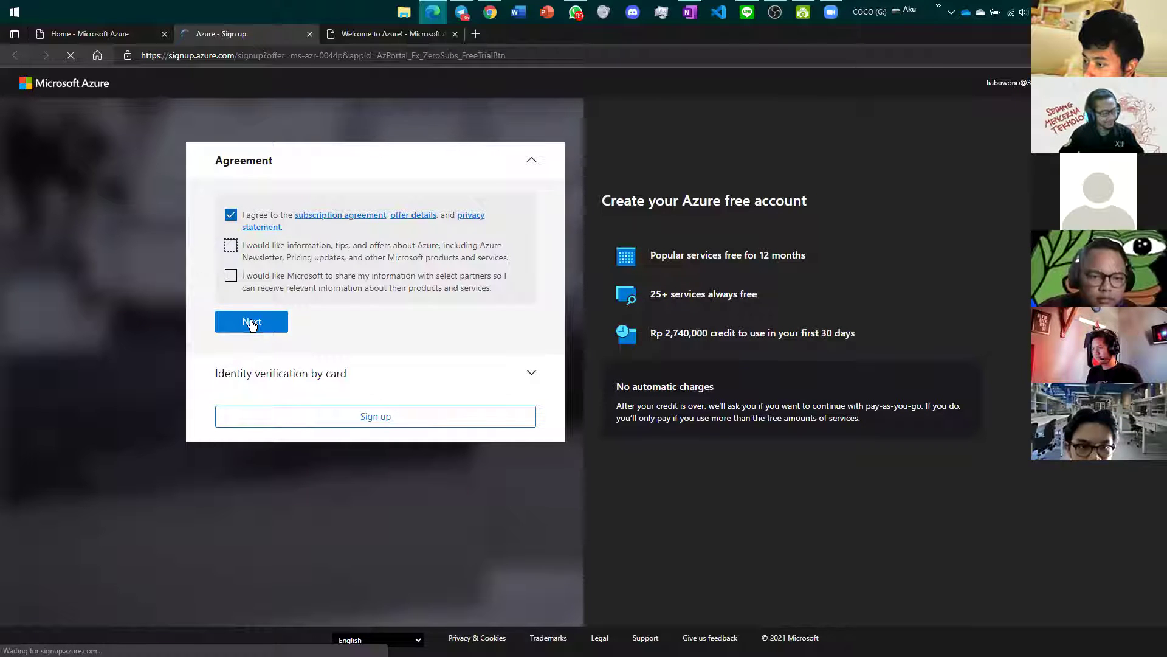
click(253, 322)
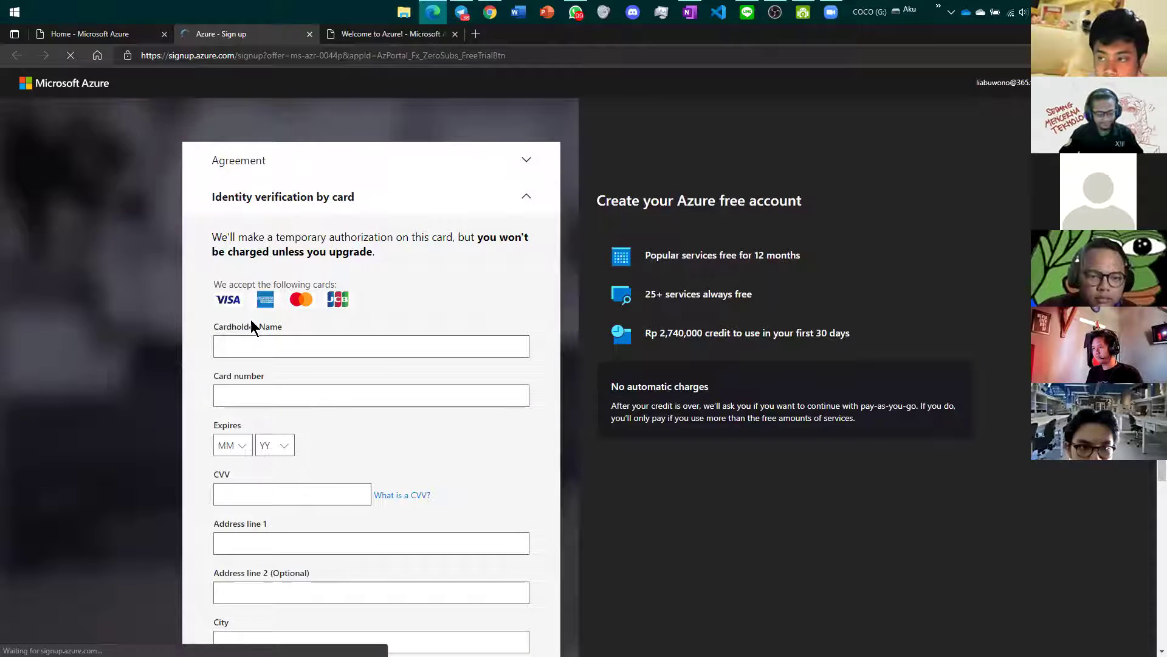
Step: Collapse and reopen the card verification form and agreement section to check them
scroll(250, 319, down, 4)
scroll(251, 319, up, 4)
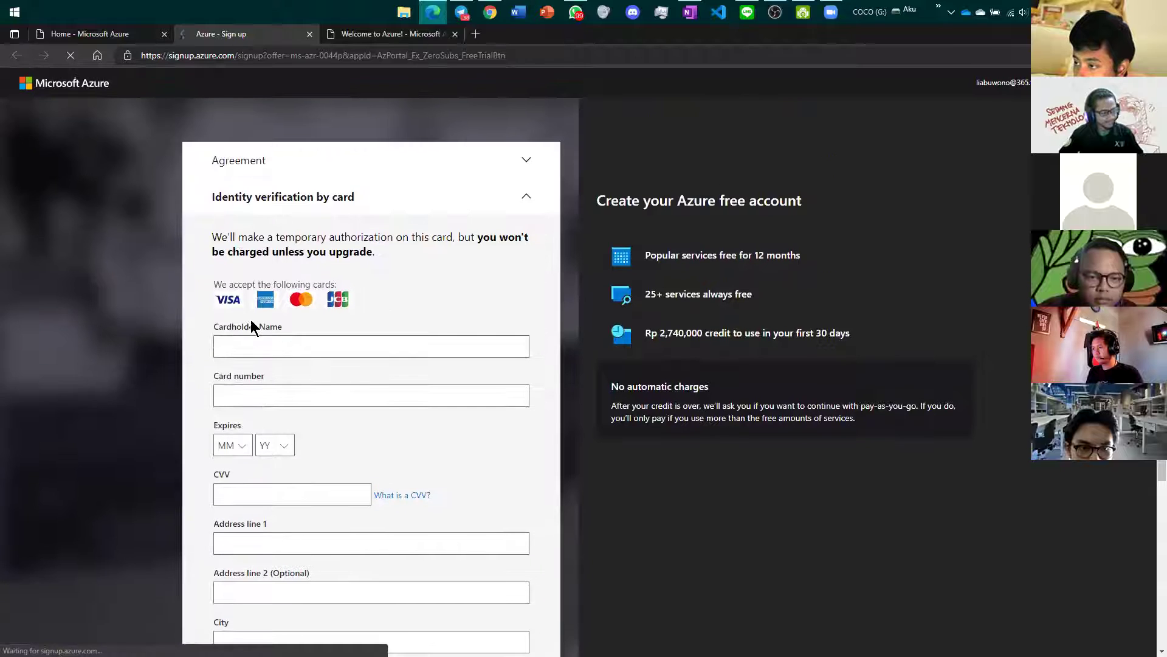
click(530, 201)
click(534, 205)
scroll(514, 264, down, 4)
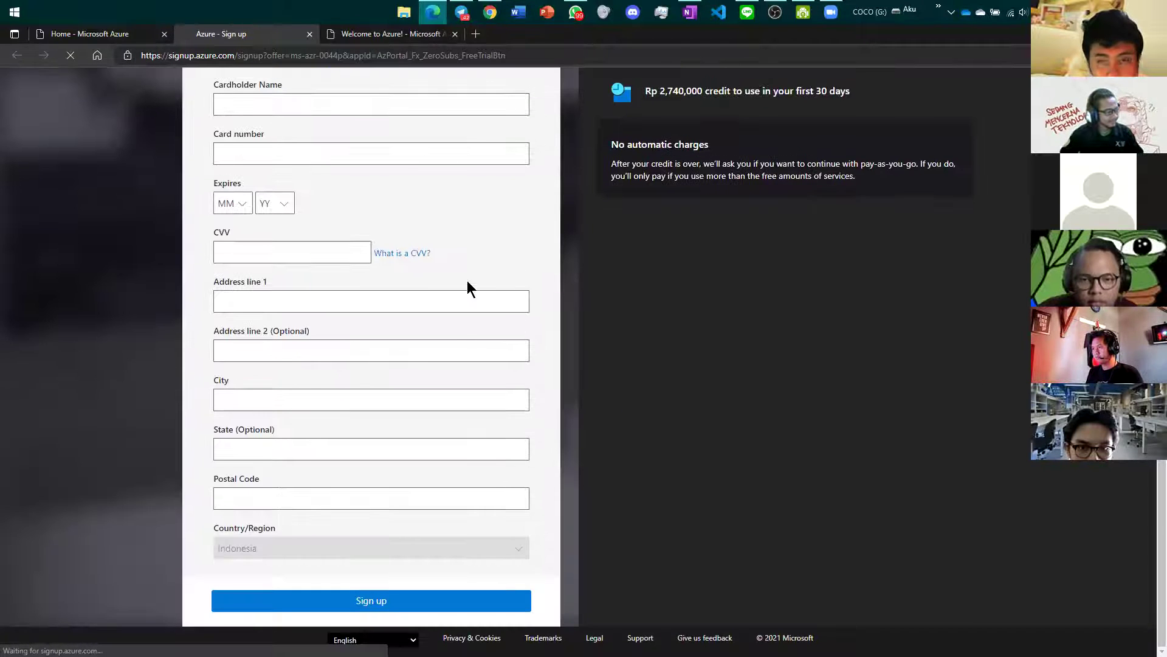
scroll(420, 423, up, 3)
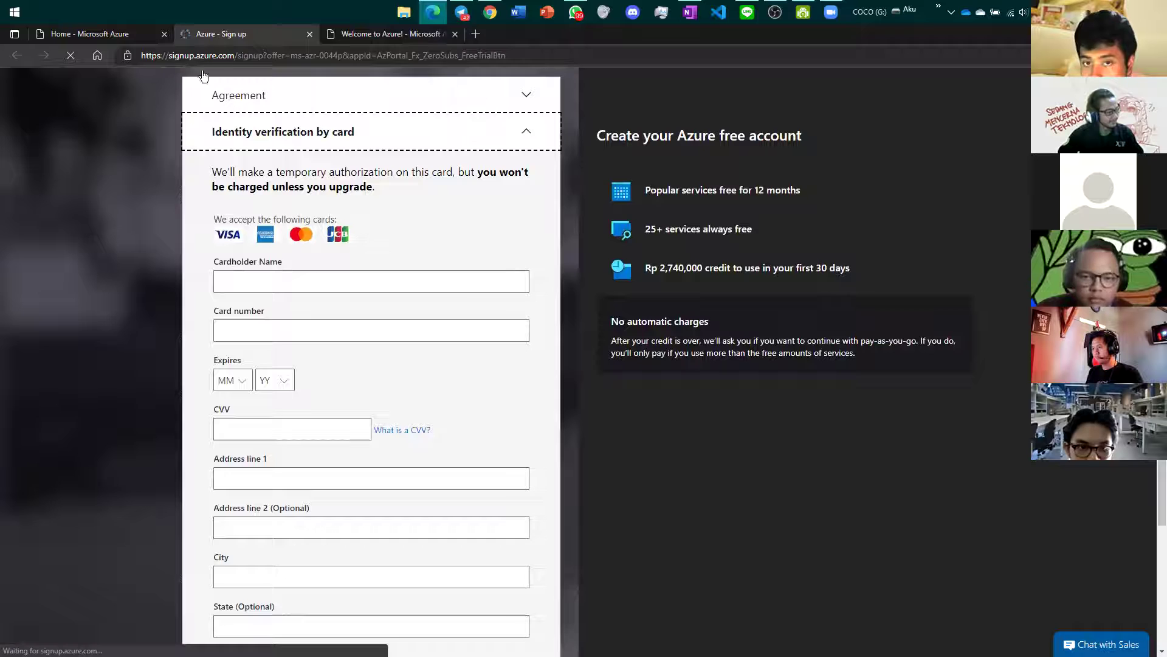
click(392, 111)
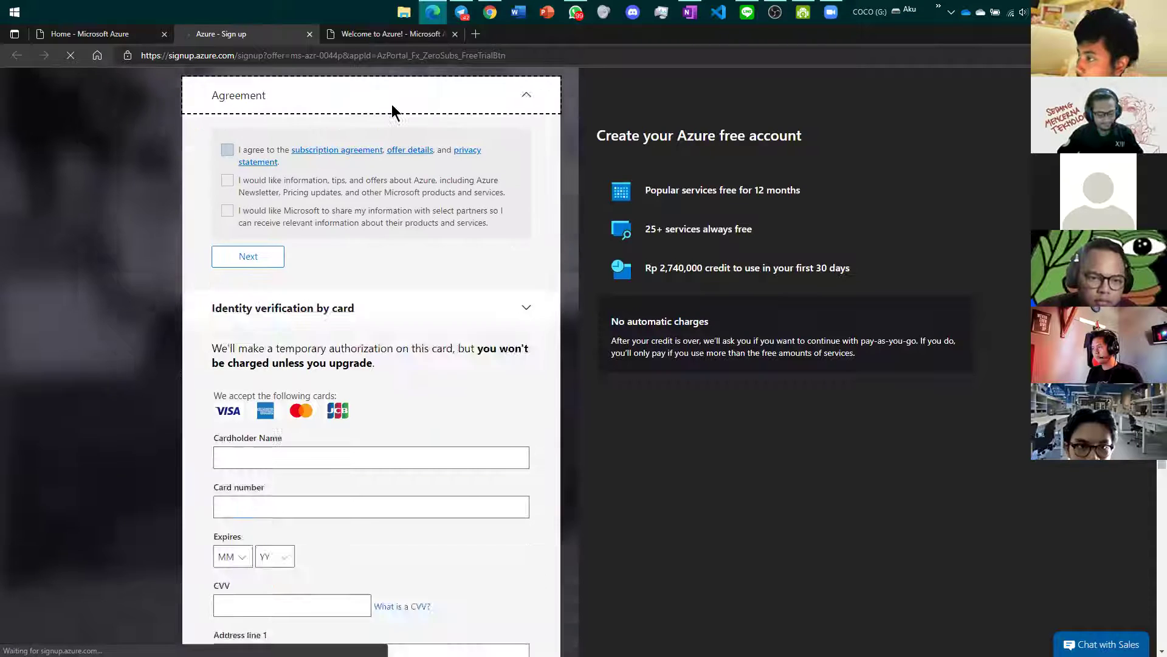
click(393, 149)
Step: Look over the empty address and card number fields of the verification form
scroll(342, 338, down, 4)
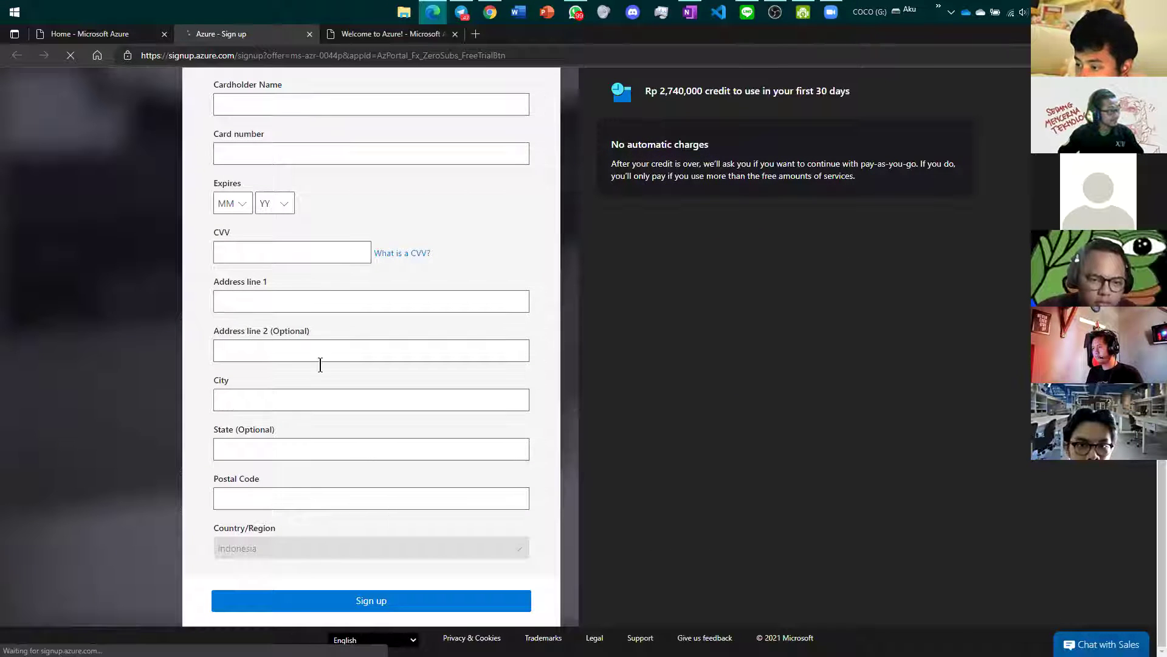
scroll(327, 383, up, 3)
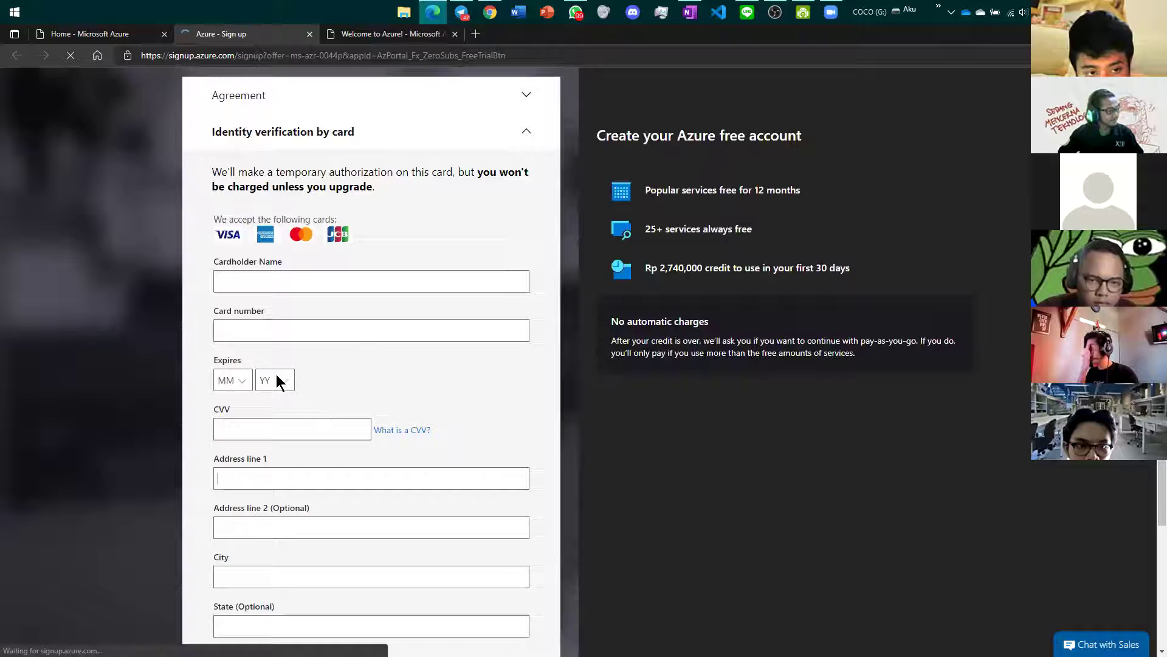
scroll(246, 350, down, 3)
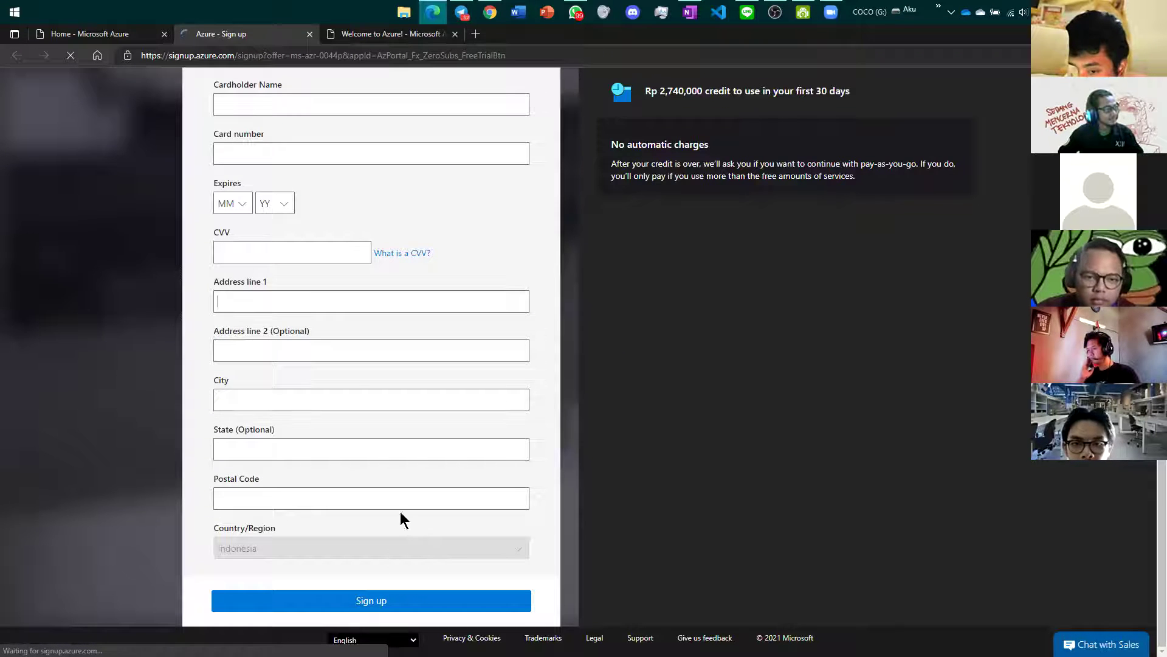
click(362, 301)
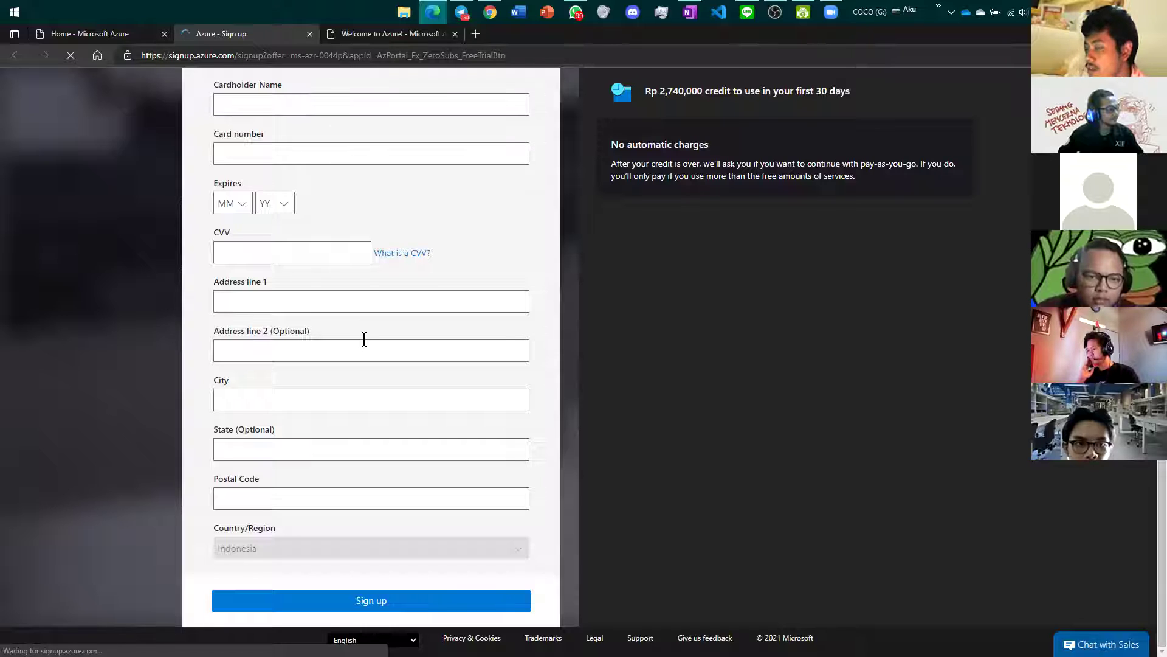
scroll(364, 339, up, 3)
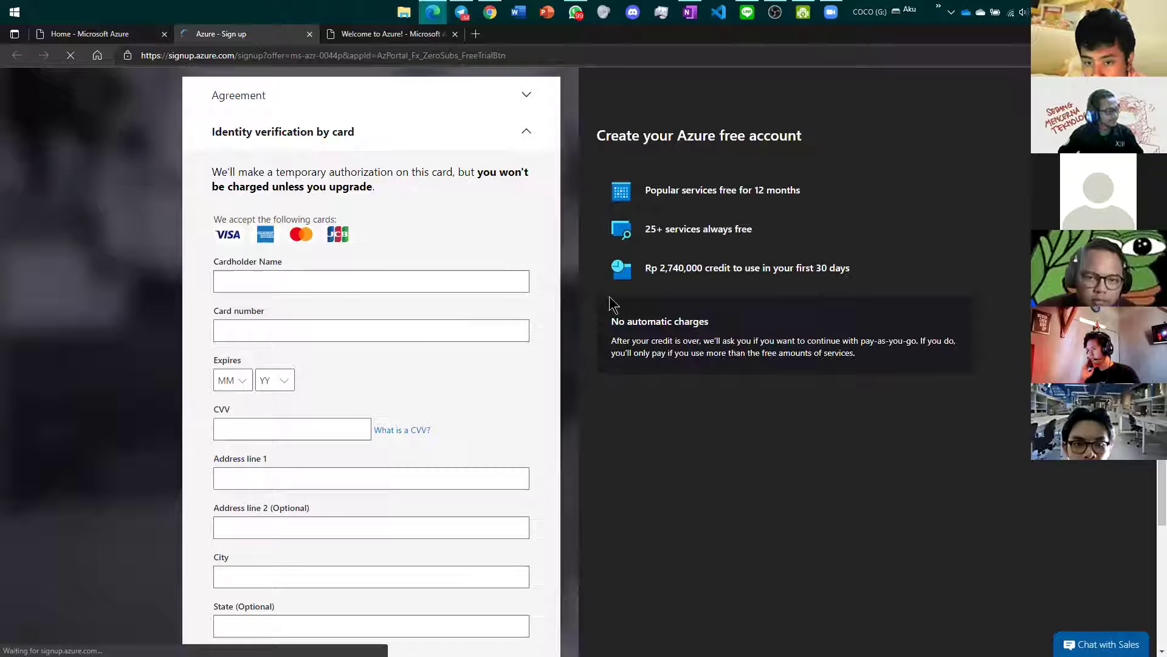
scroll(624, 315, up, 1)
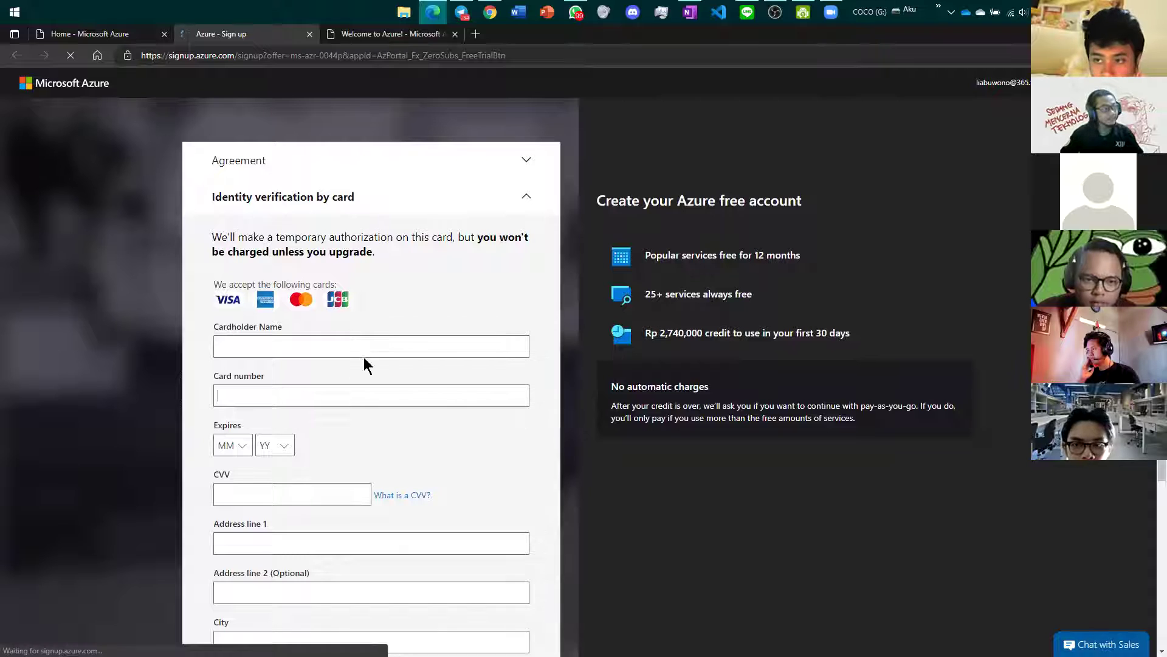
click(349, 398)
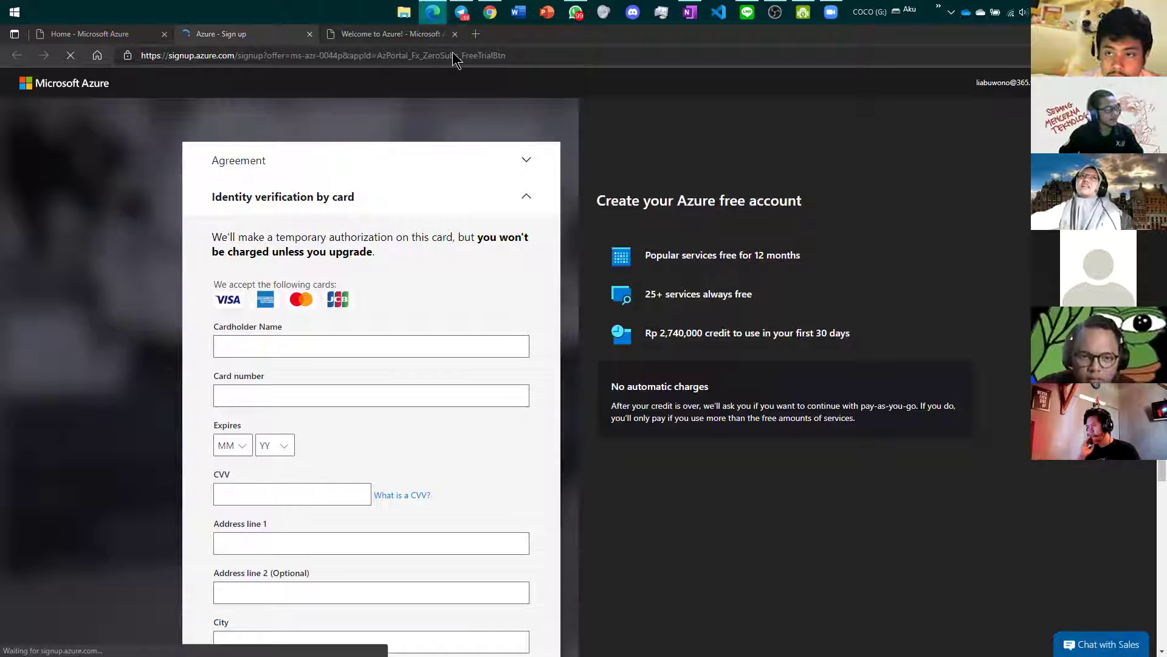
Step: Reach the Azure for Students sign-up via 'Claim your Azure credit now' and 'Start free'
click(97, 36)
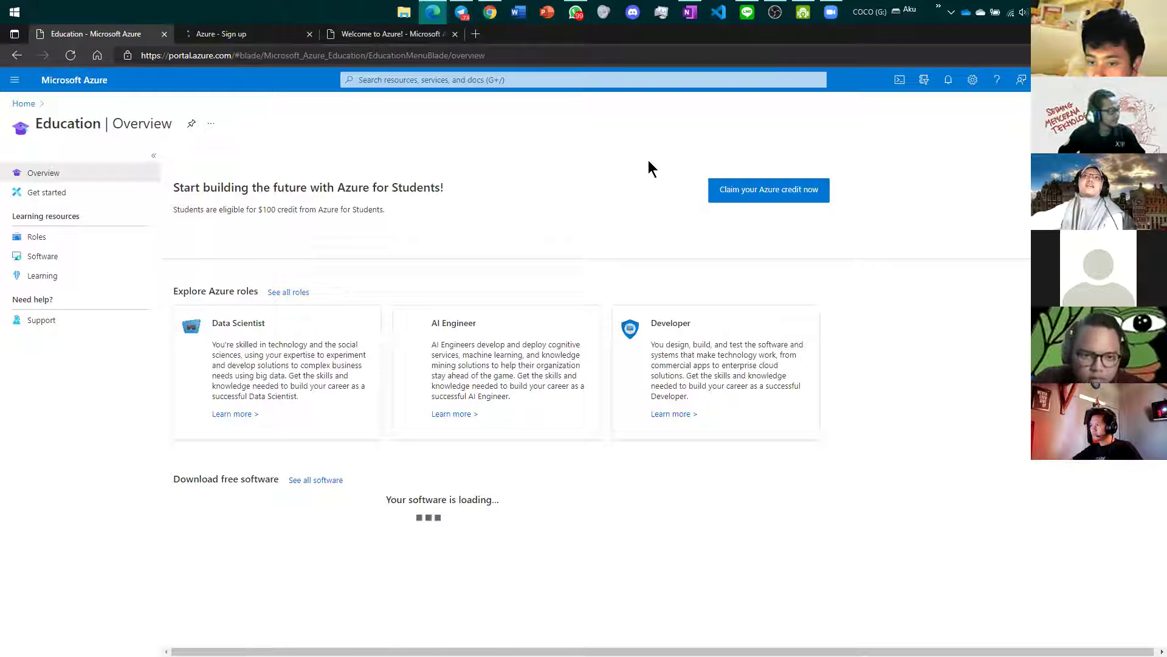
click(722, 195)
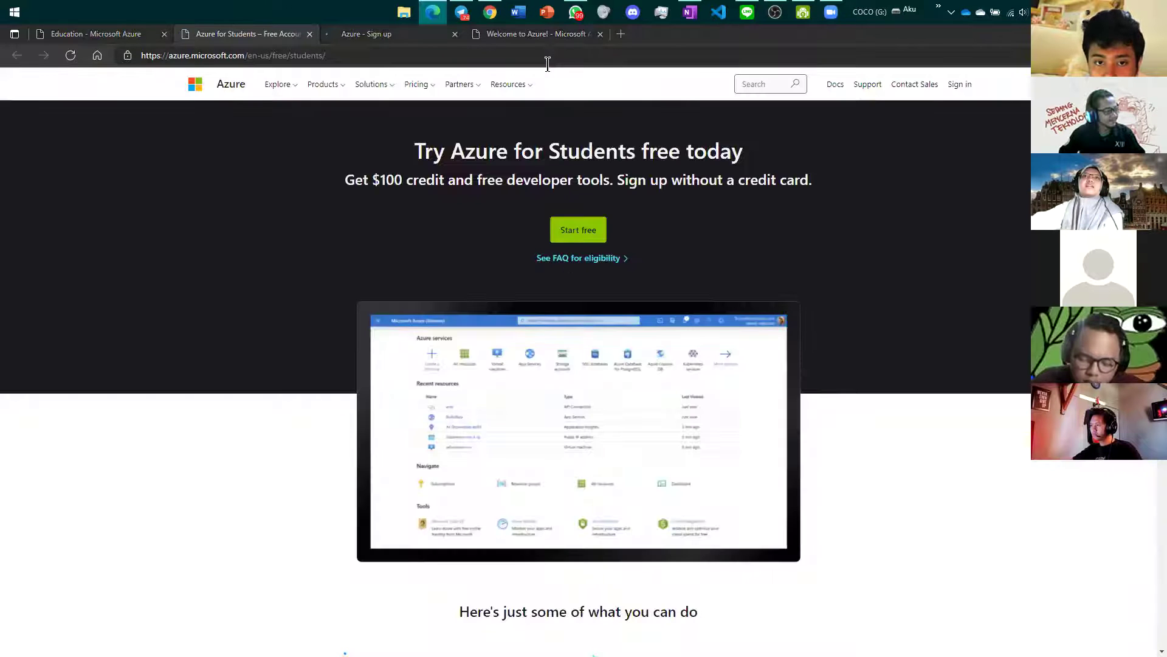
click(550, 232)
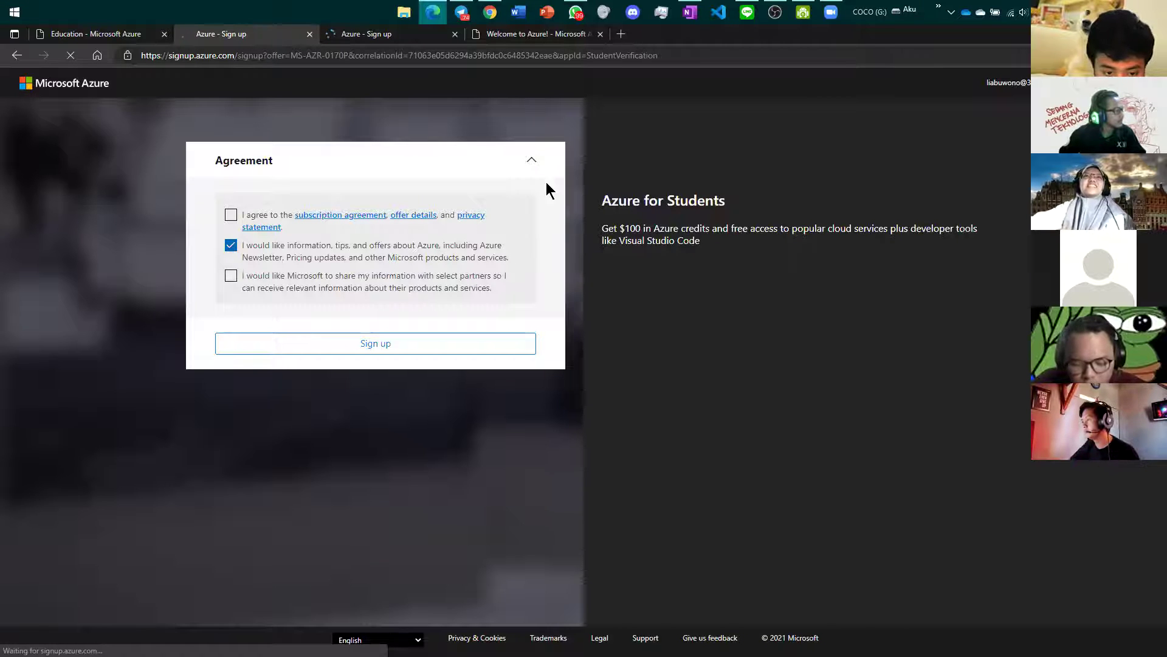
Step: Accept the Azure for Students agreement, untick tips and offers, and sign up
click(230, 215)
click(230, 245)
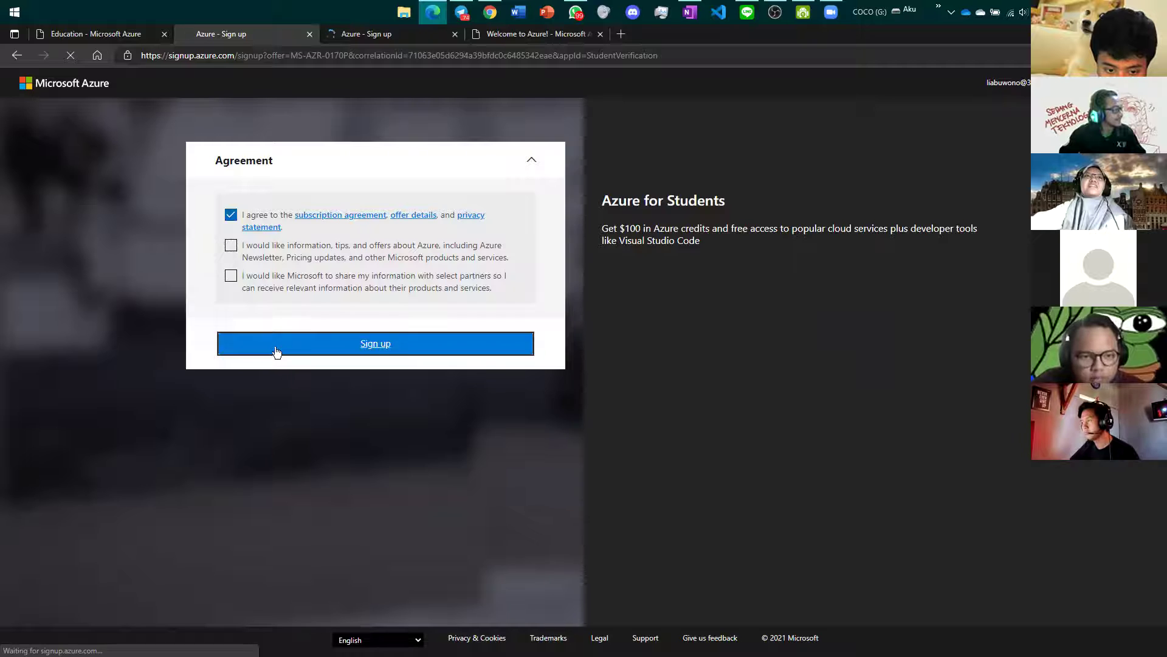
click(277, 345)
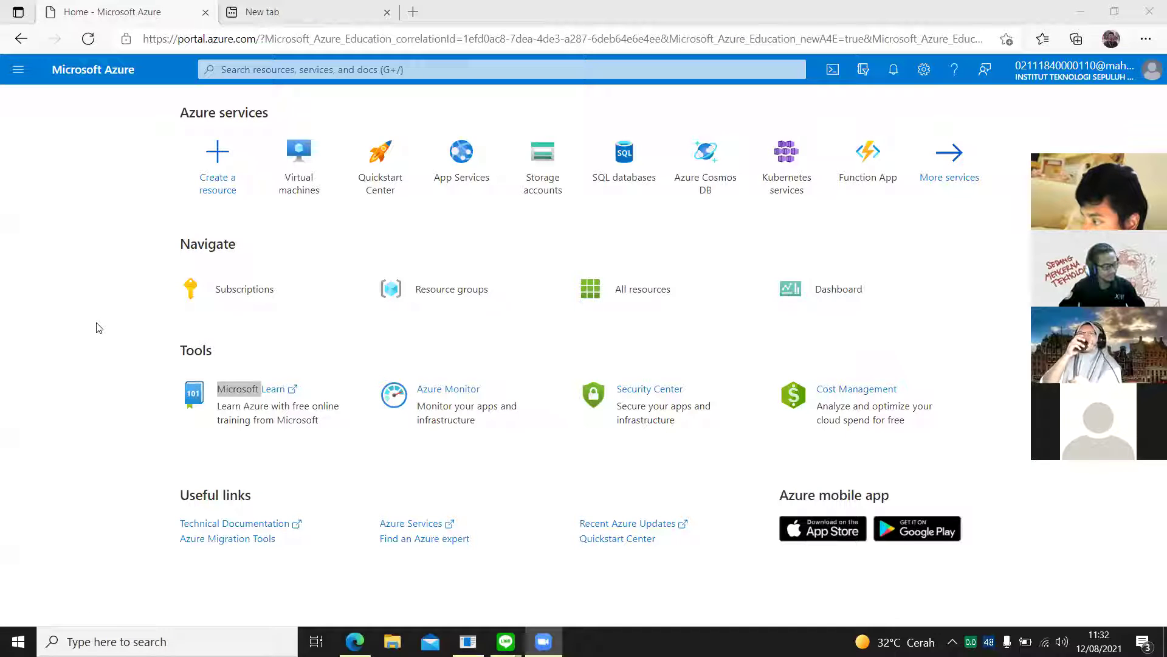
Step: Close the blank browser tab and open App Services from the Azure home page
click(344, 240)
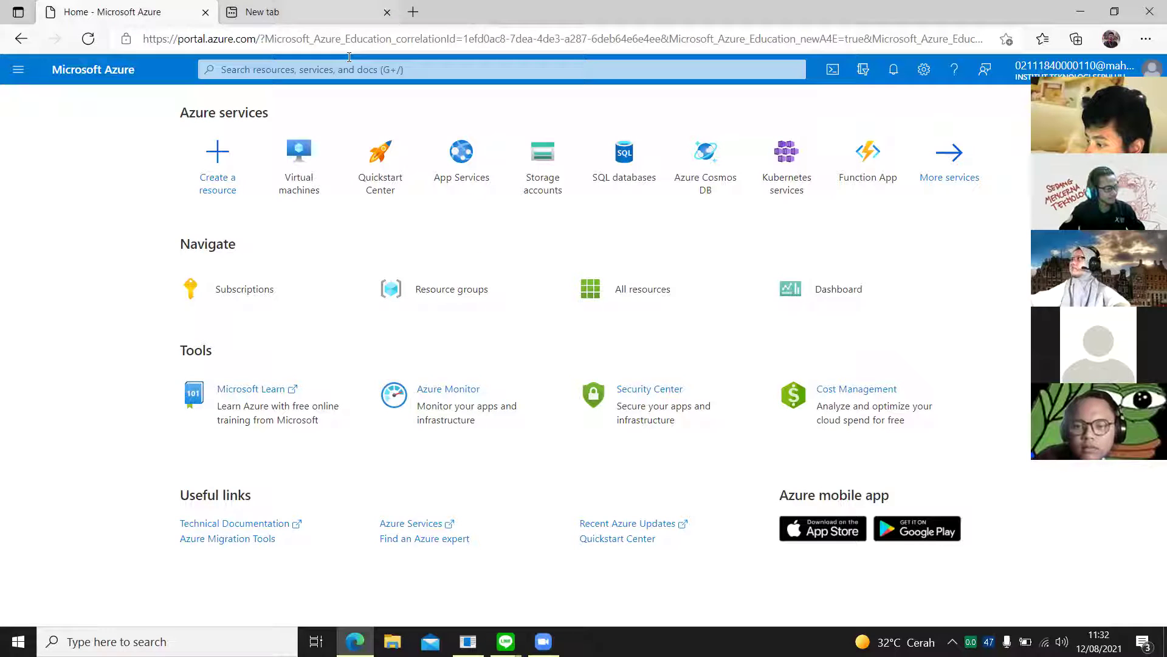
click(387, 13)
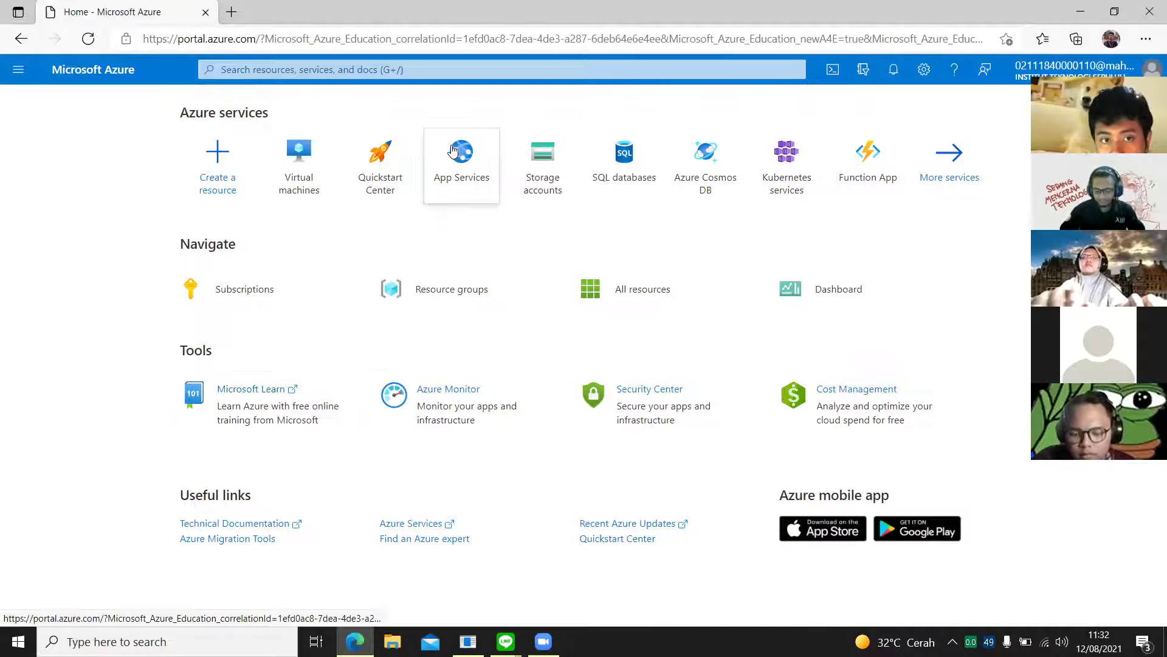
mouse_move(453, 150)
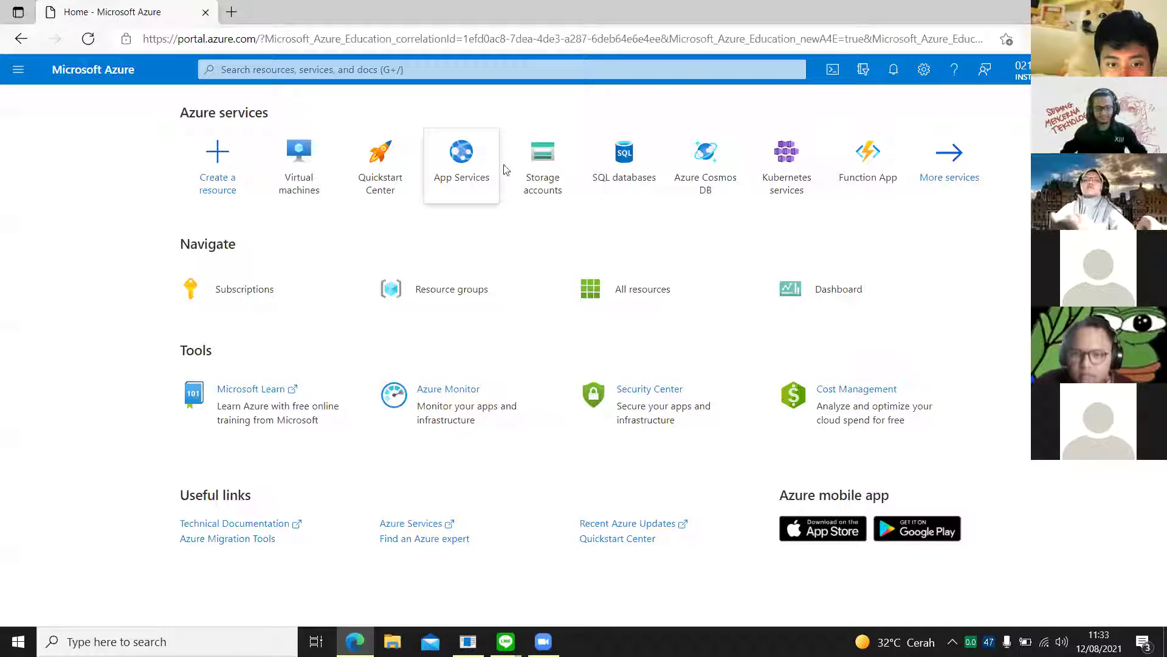
mouse_move(459, 183)
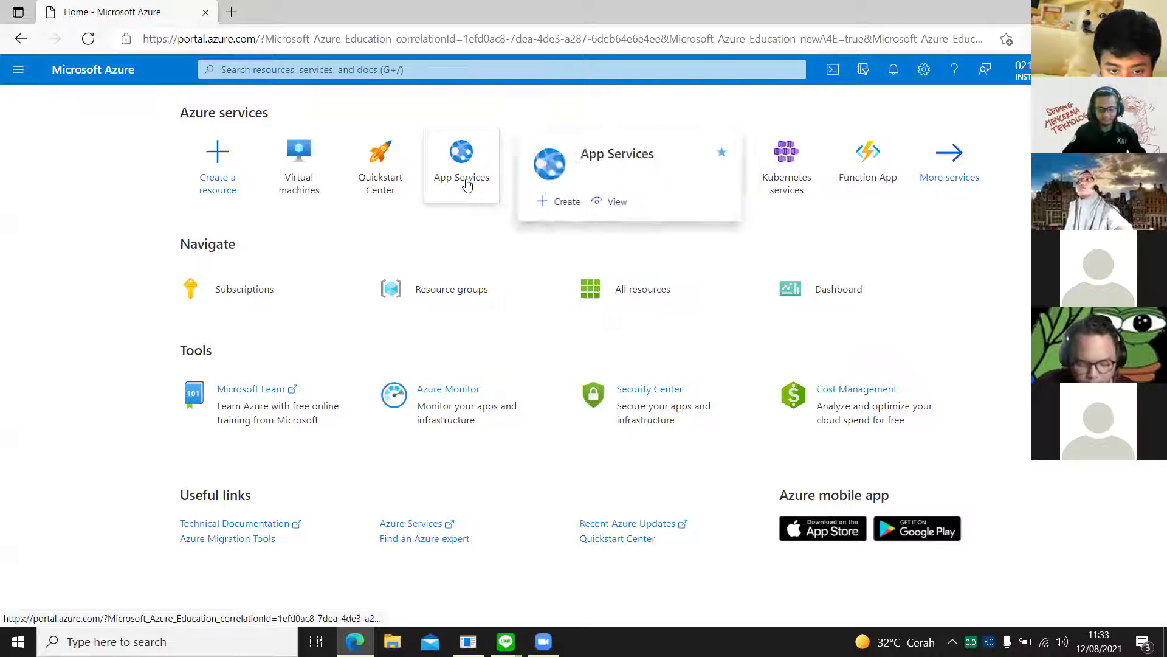
click(467, 184)
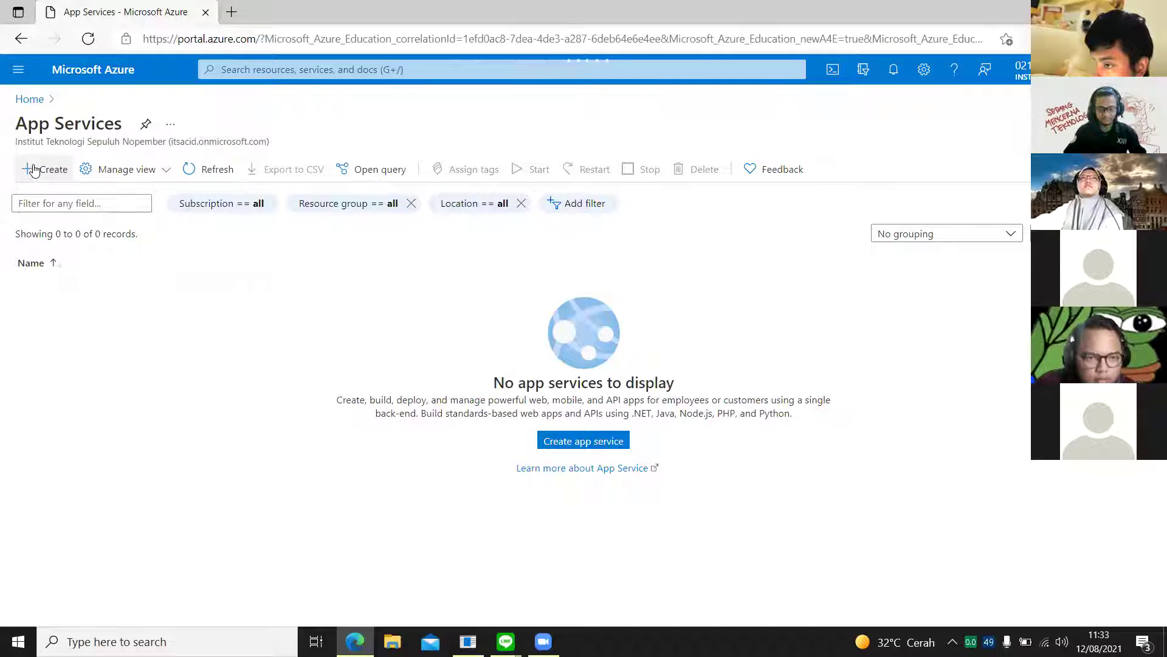
Step: Start a new web app and search existing resource groups for 'KMI ITS', finding none
click(591, 440)
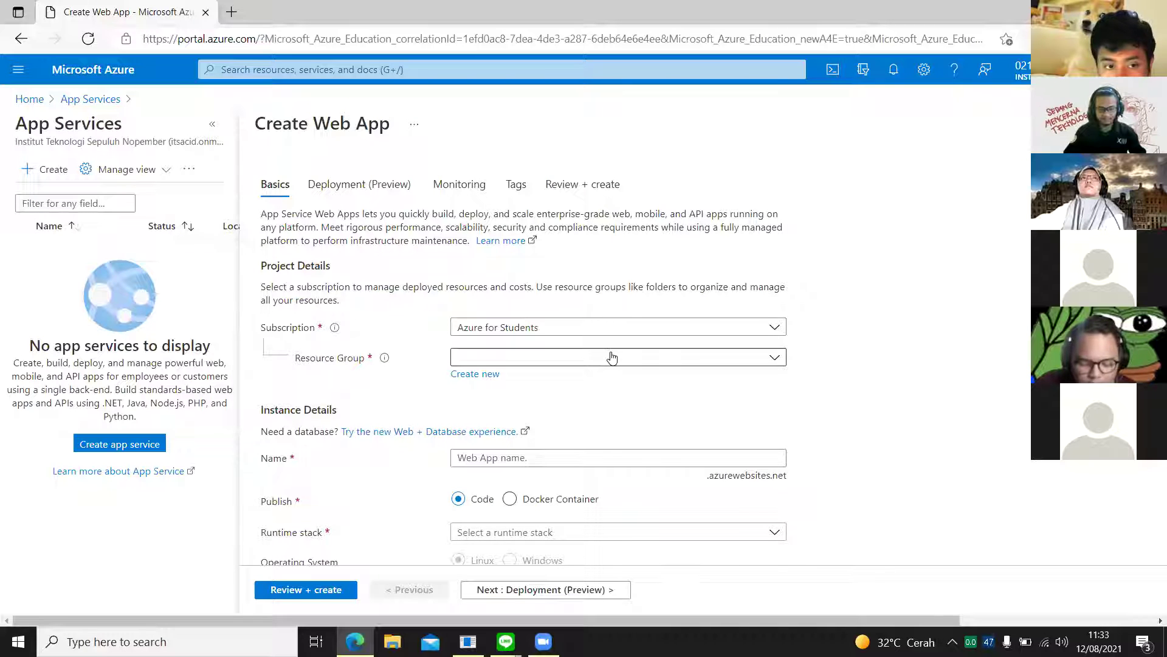
scroll(612, 357, down, 1)
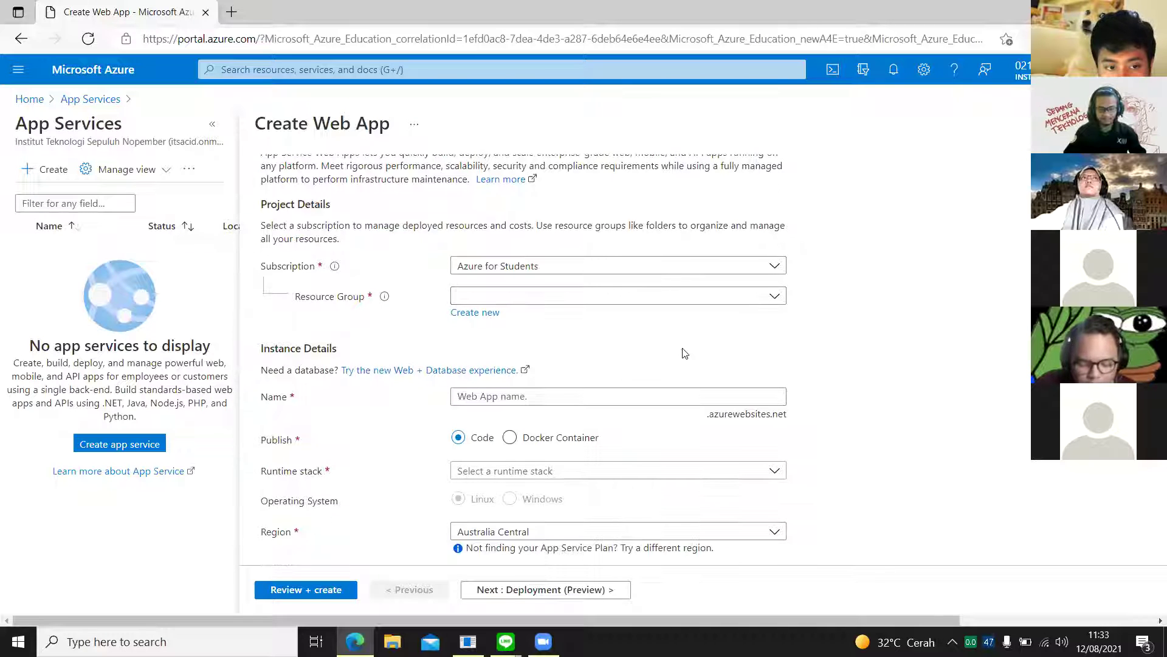
click(693, 295)
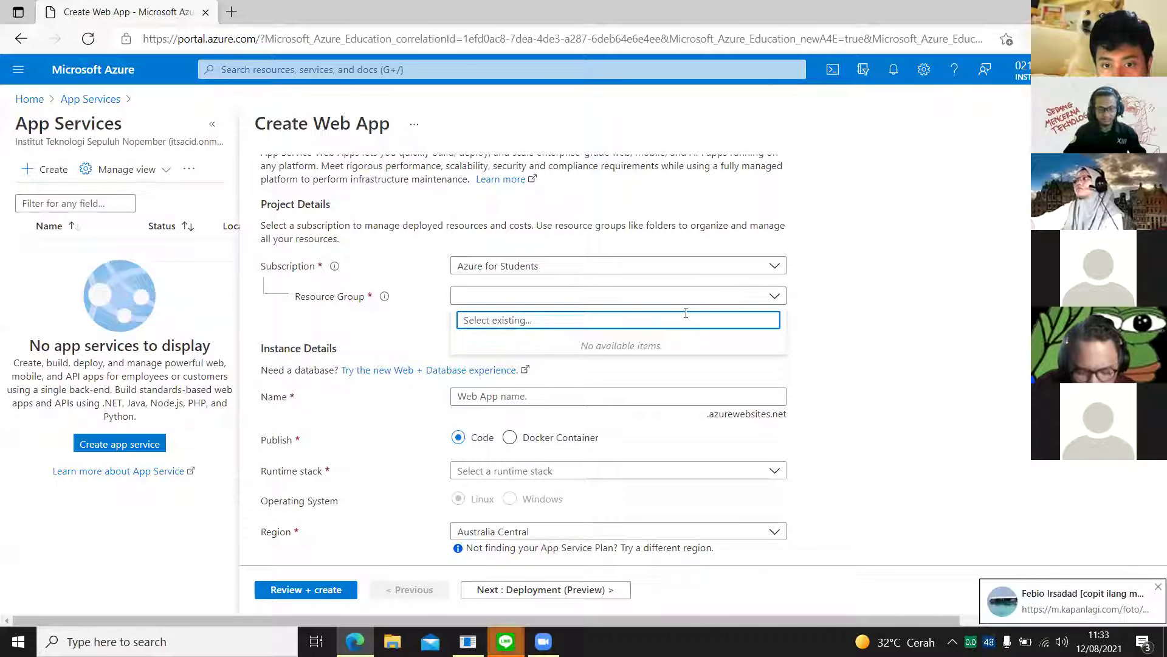
text(KMI ITS)
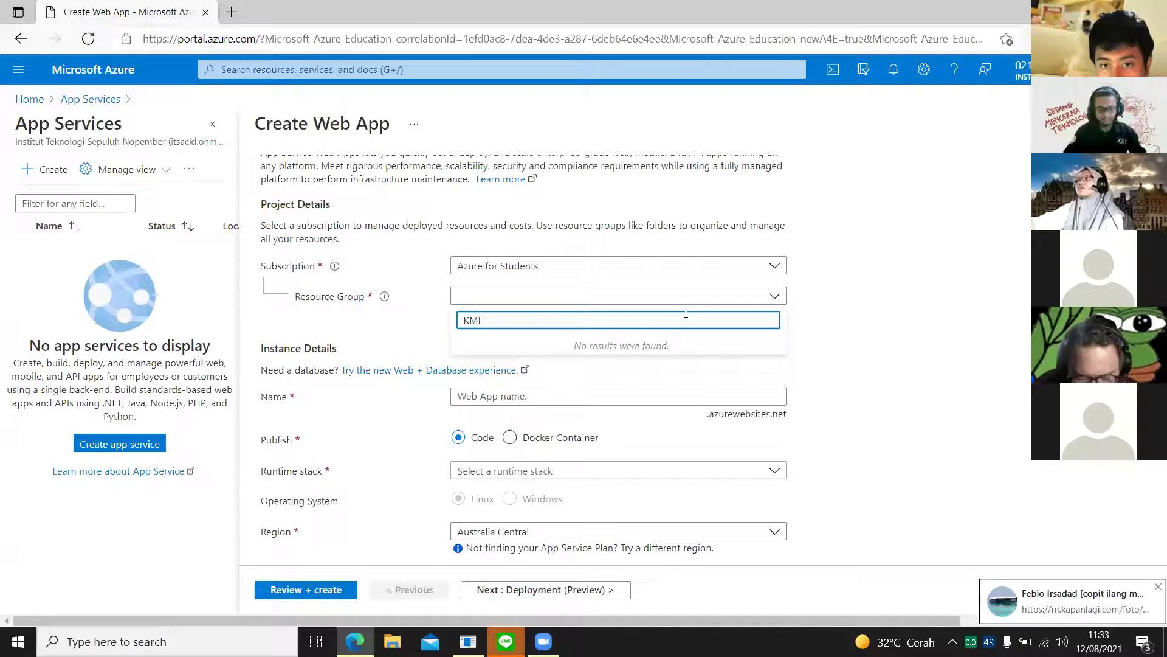
key(Left)
key(Left)
key(Left)
key(Left)
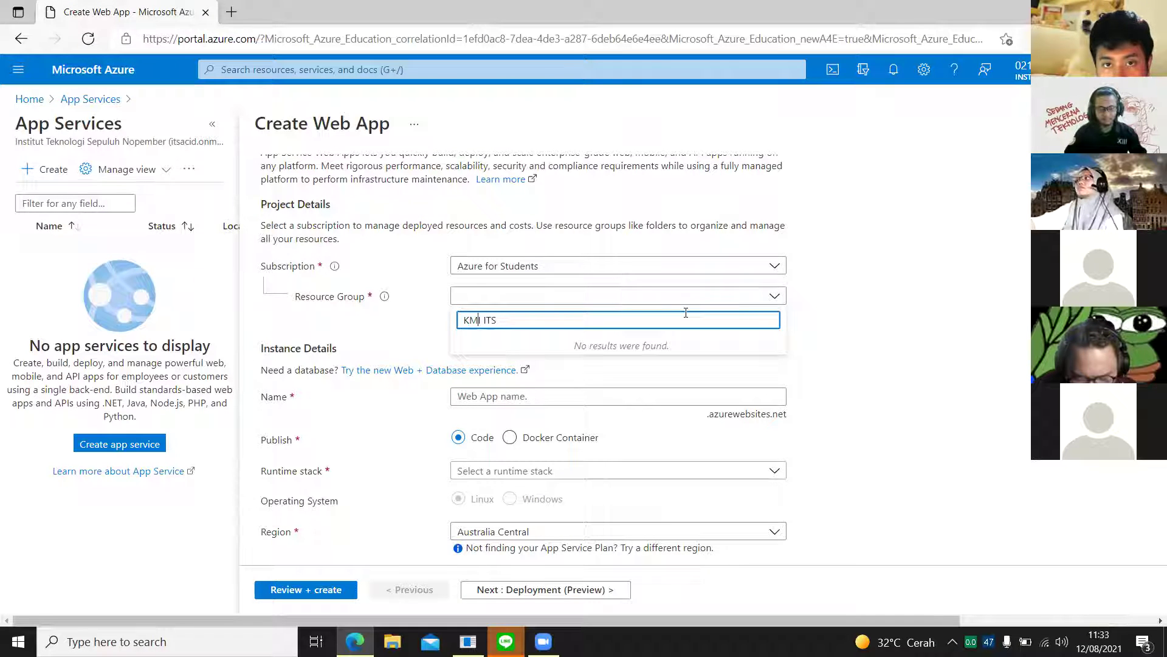
key(Escape)
Step: Create a new resource group named KMMIITS, without spaces, for the web app
click(473, 312)
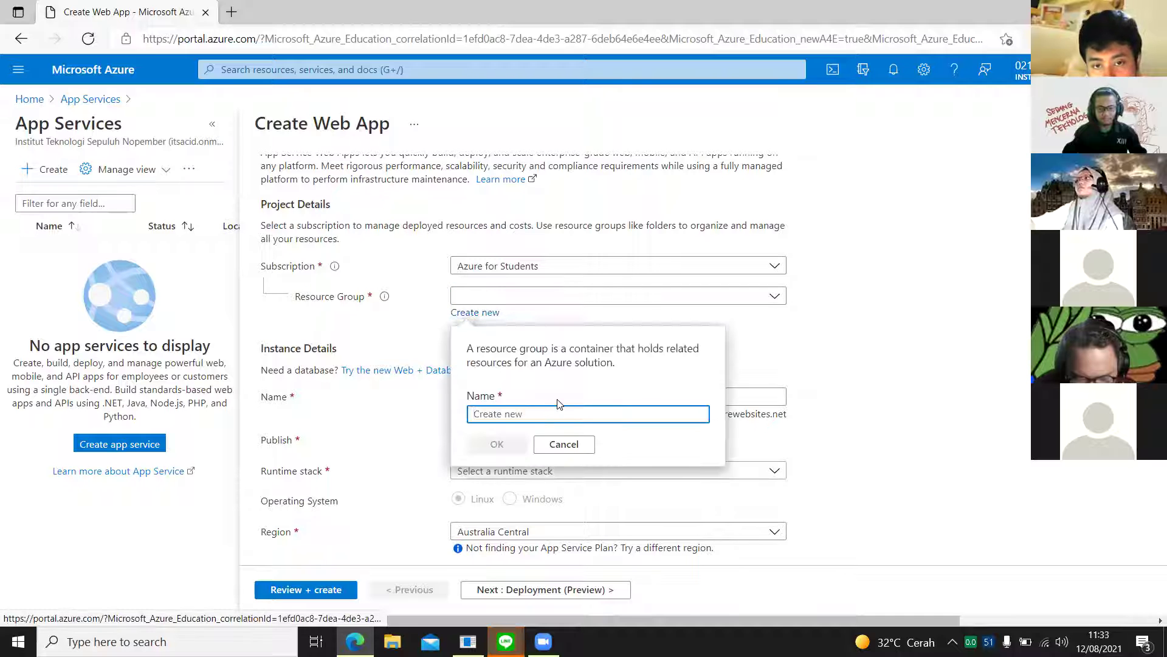
text(KMMI ITS)
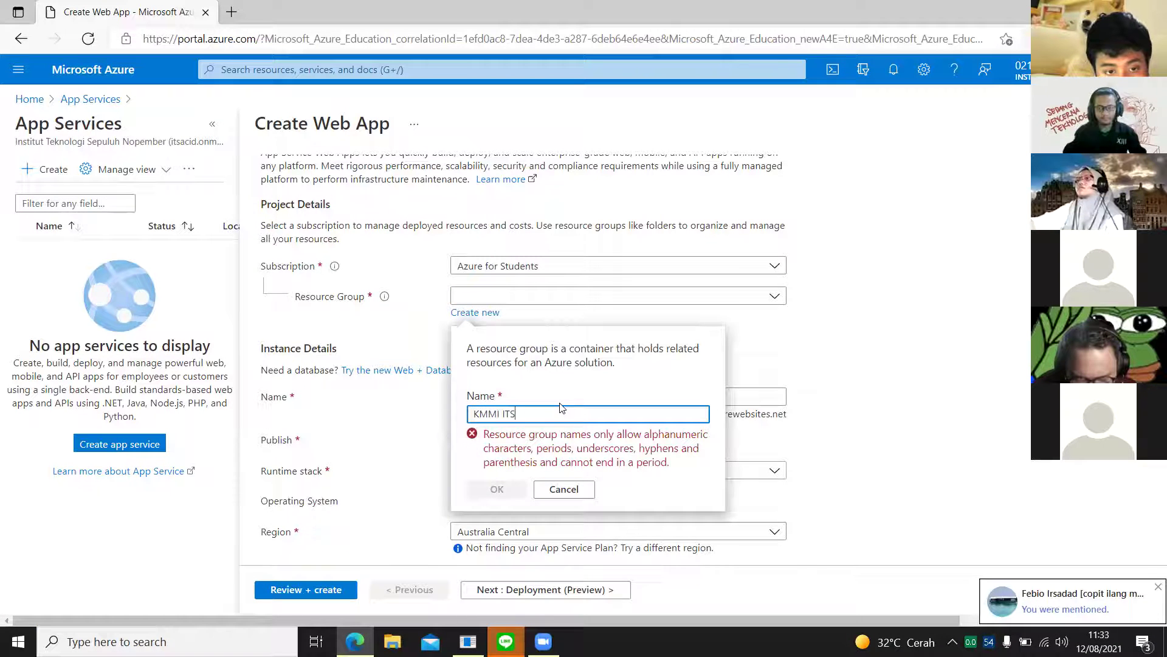
key(BackSpace)
key(BackSpace)
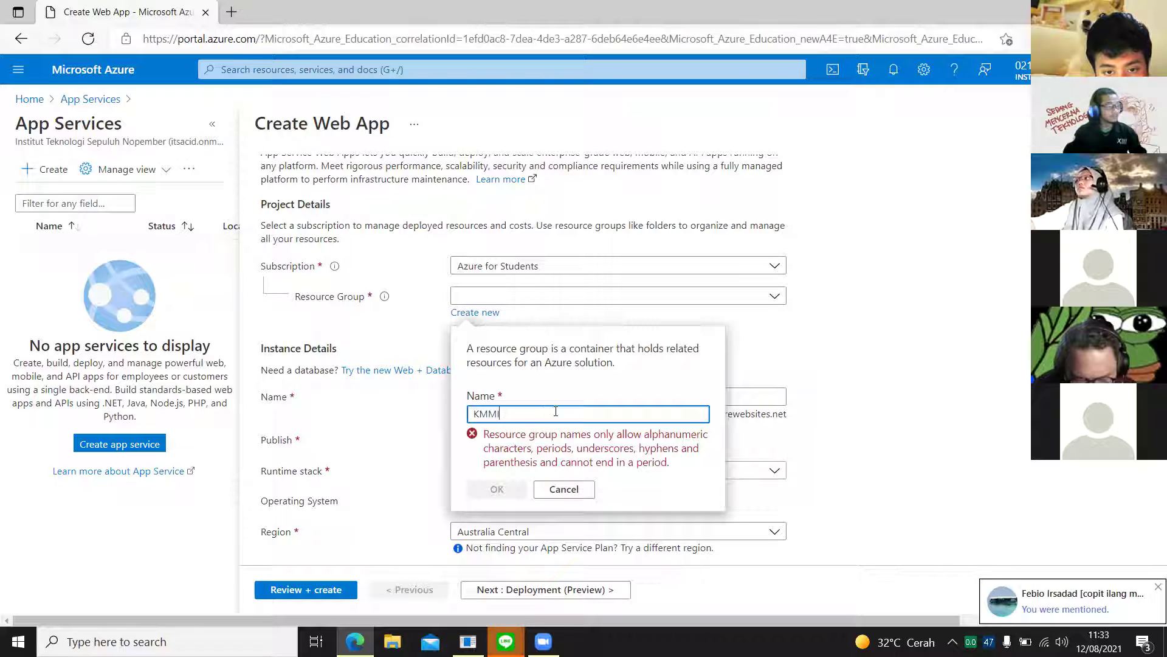
text(ITS)
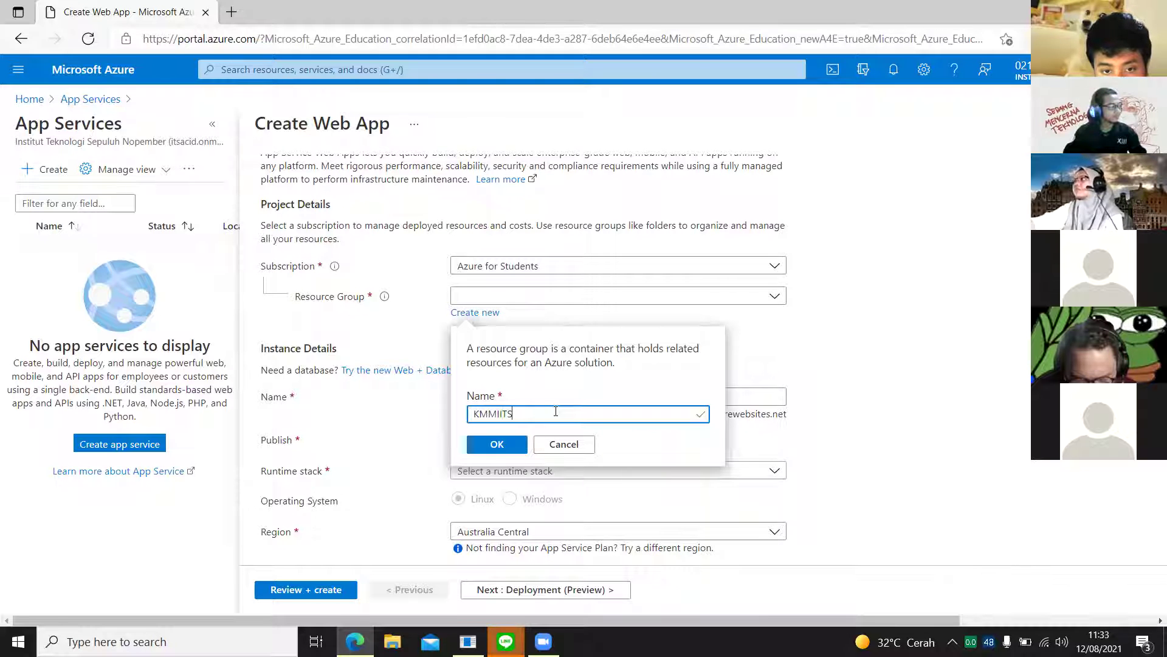
click(511, 447)
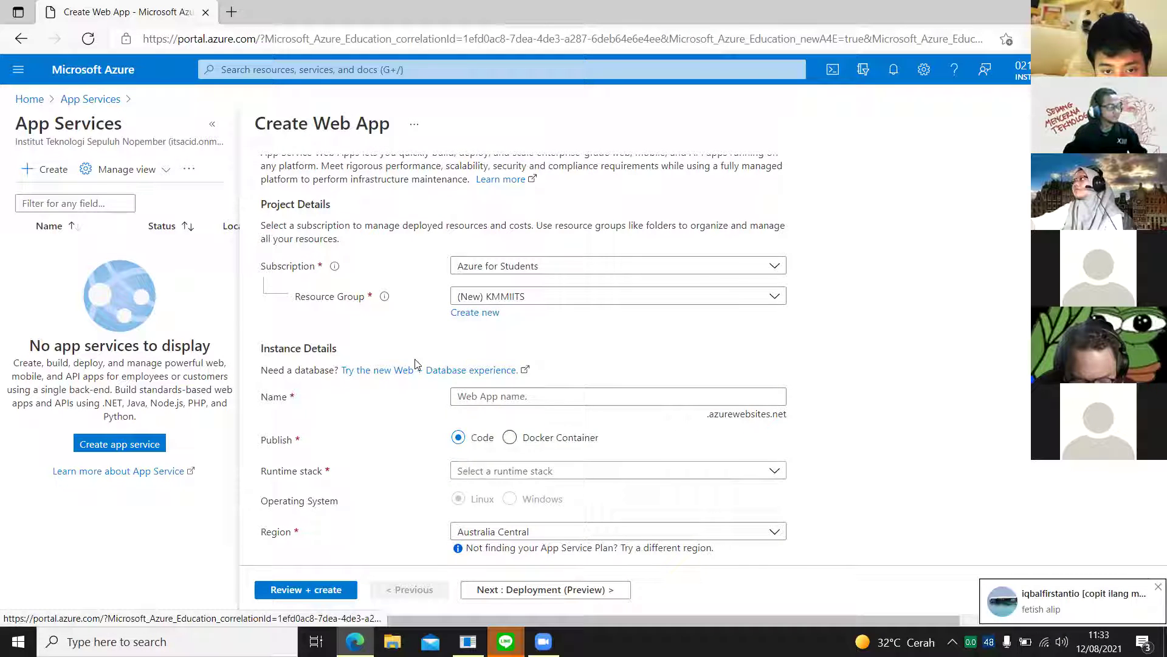
scroll(415, 364, down, 1)
click(527, 338)
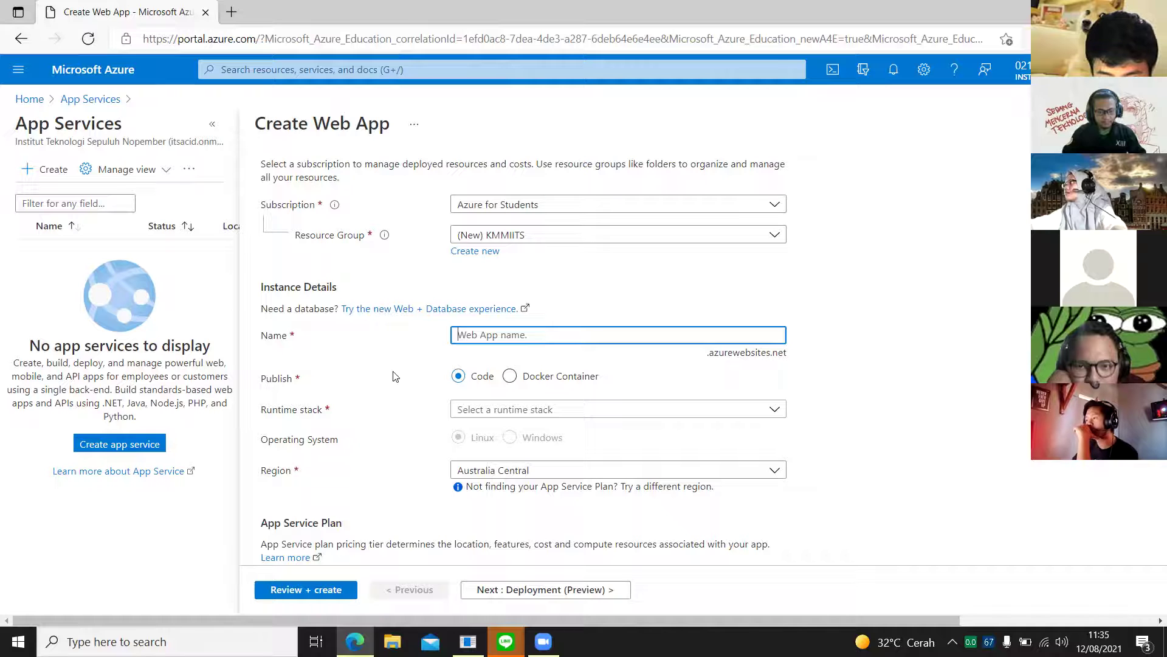
Step: Enter an available web app name, keep publishing as Code, and list the runtime stacks
text(DAF)
key(BackSpace)
key(BackSpace)
key(BackSpace)
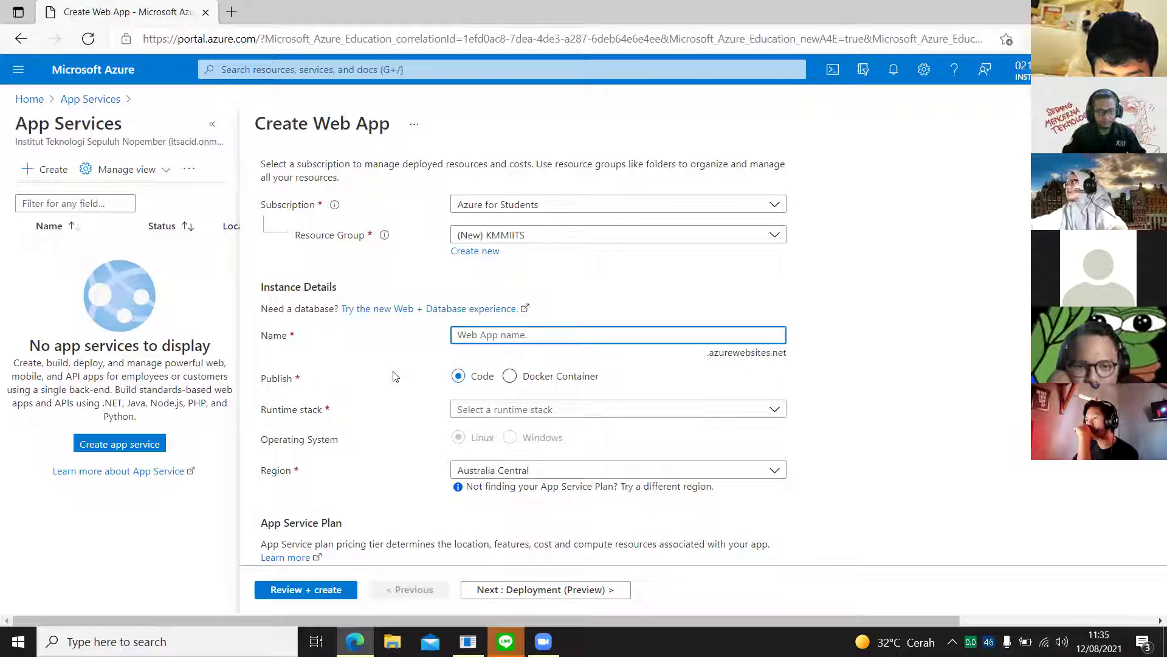
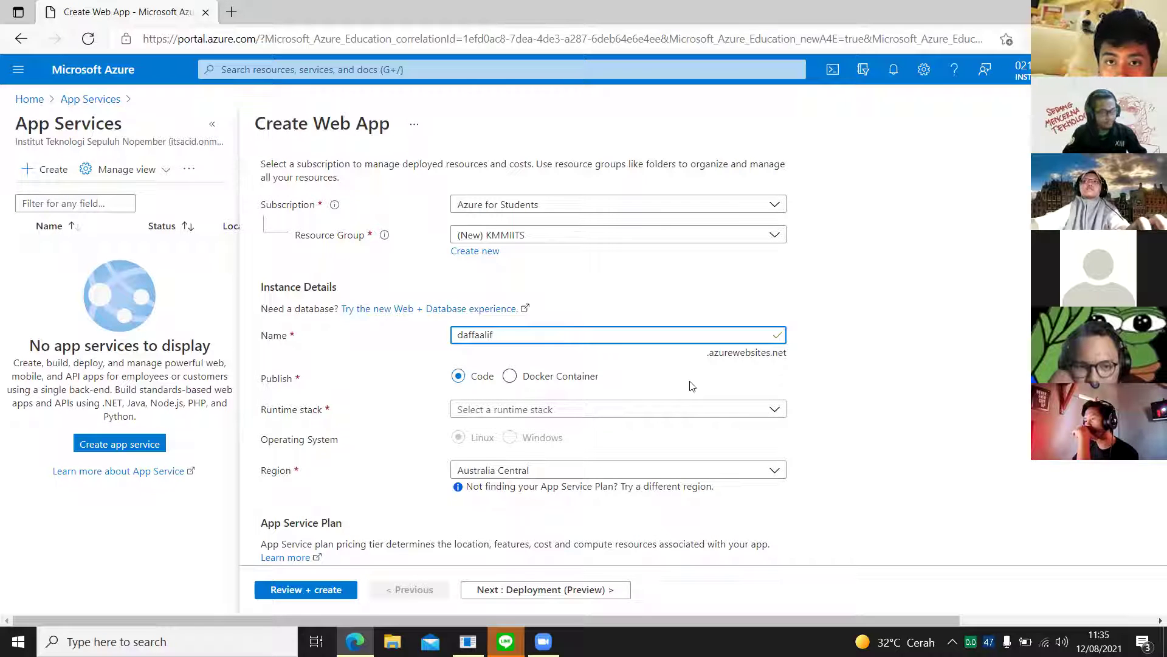
scroll(634, 404, down, 2)
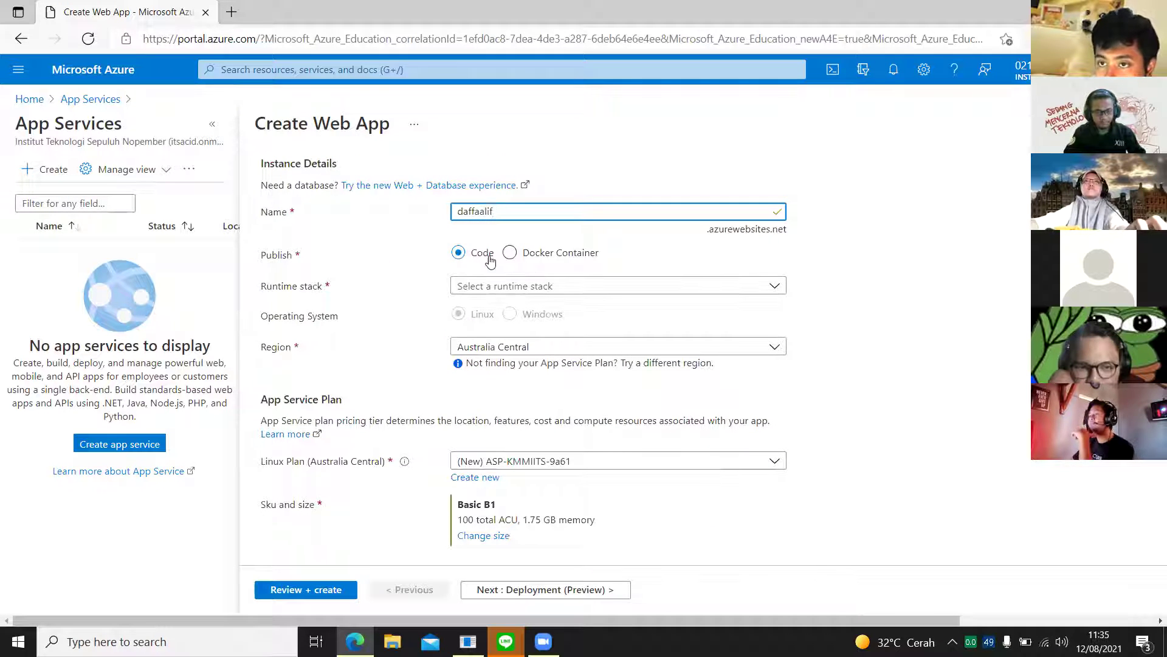
click(520, 258)
click(458, 292)
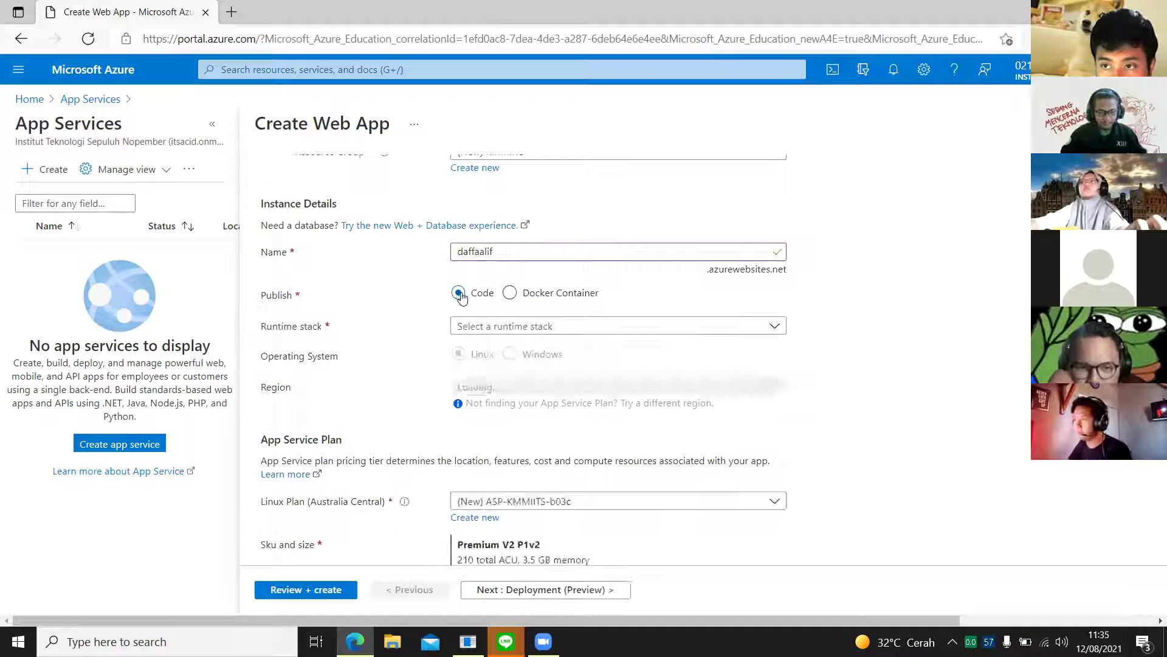
click(481, 326)
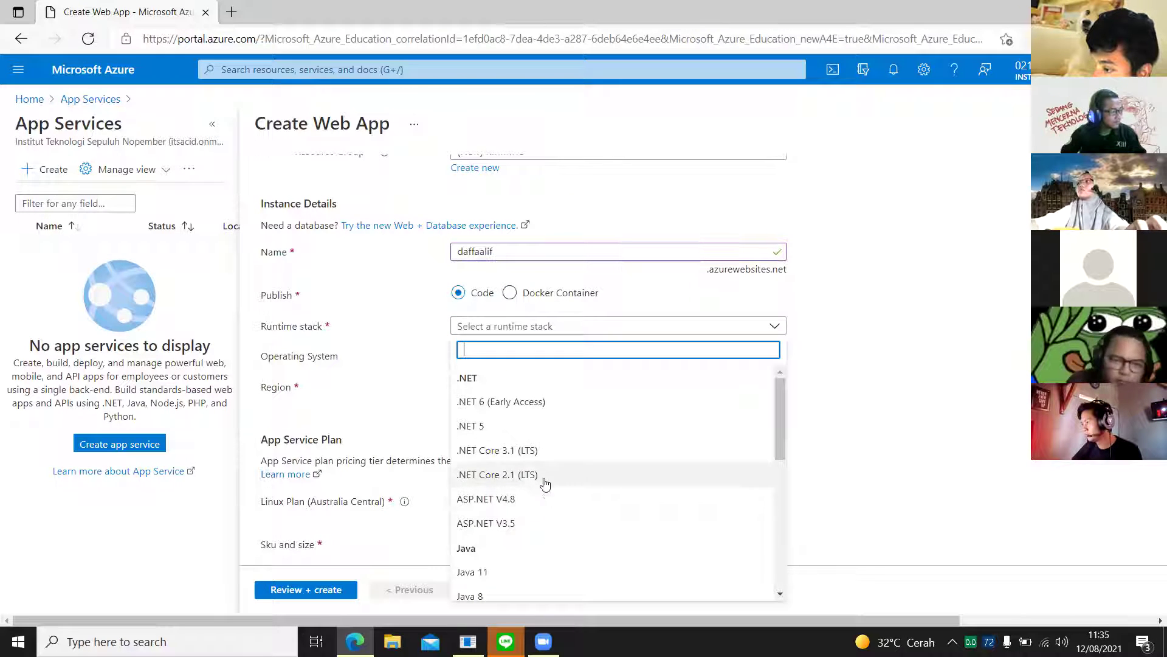
Step: Choose Node 12 LTS from the runtime stack list, with Linux as the operating system
scroll(578, 450, down, 1)
scroll(601, 478, up, 1)
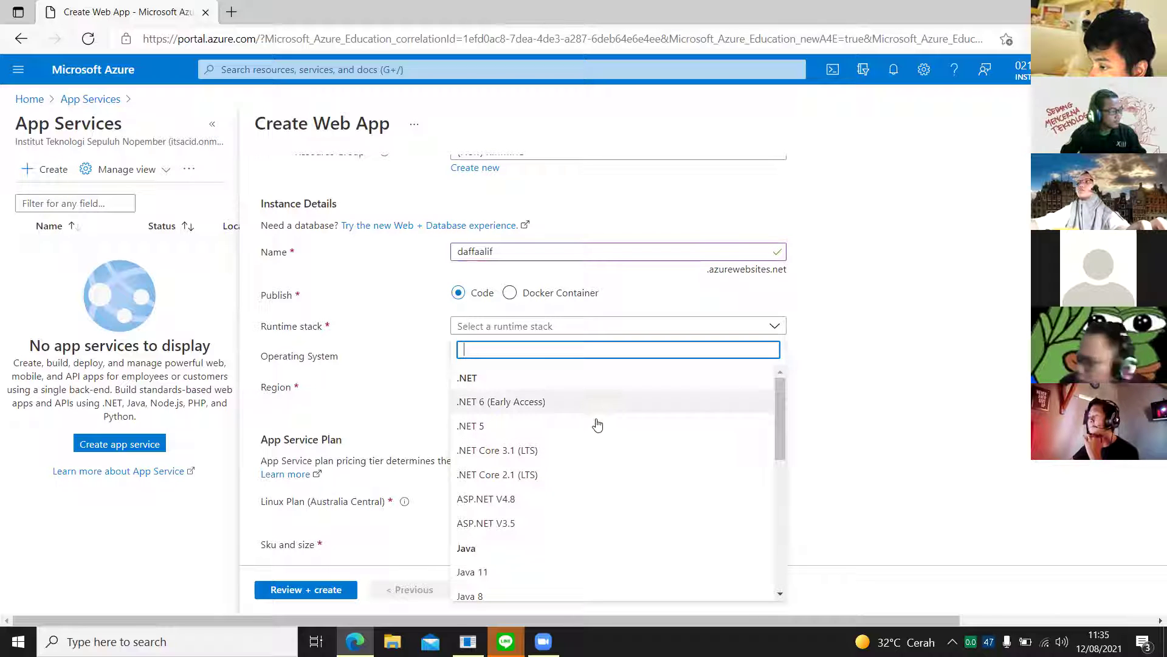
scroll(589, 436, down, 4)
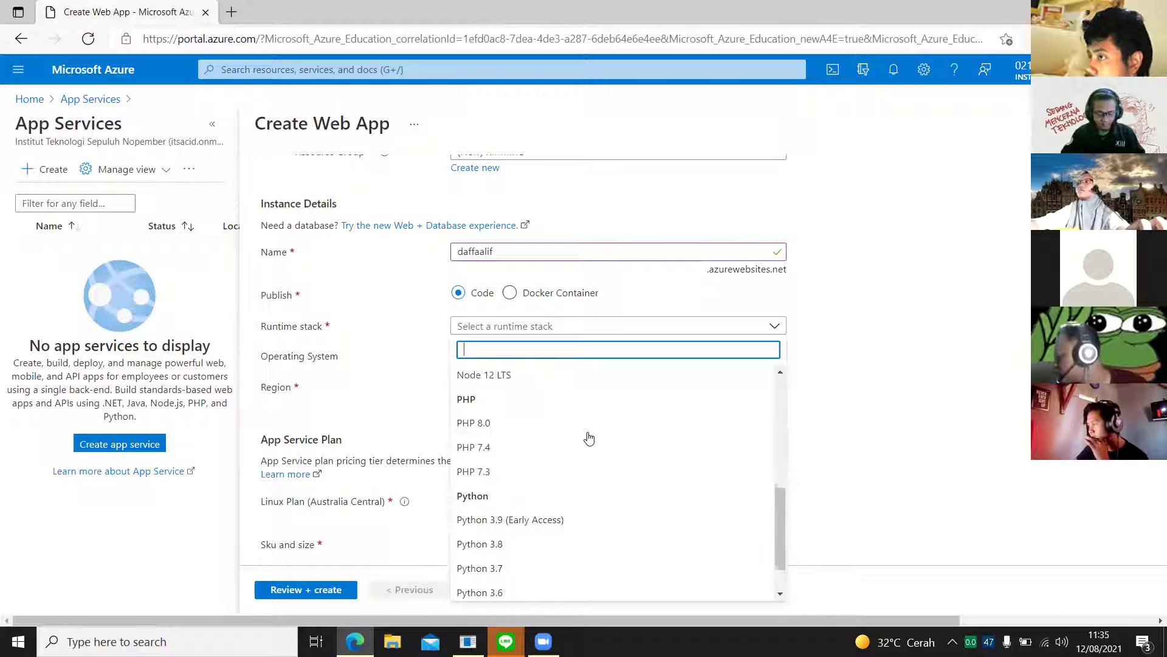
scroll(581, 497, down, 1)
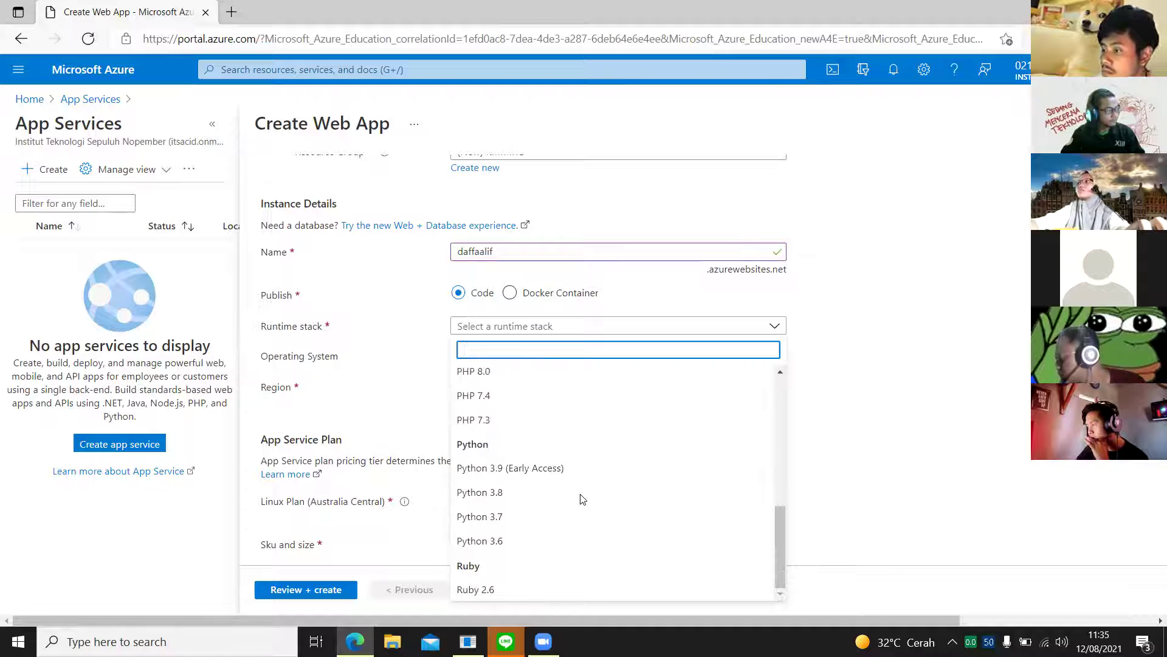
scroll(582, 499, up, 4)
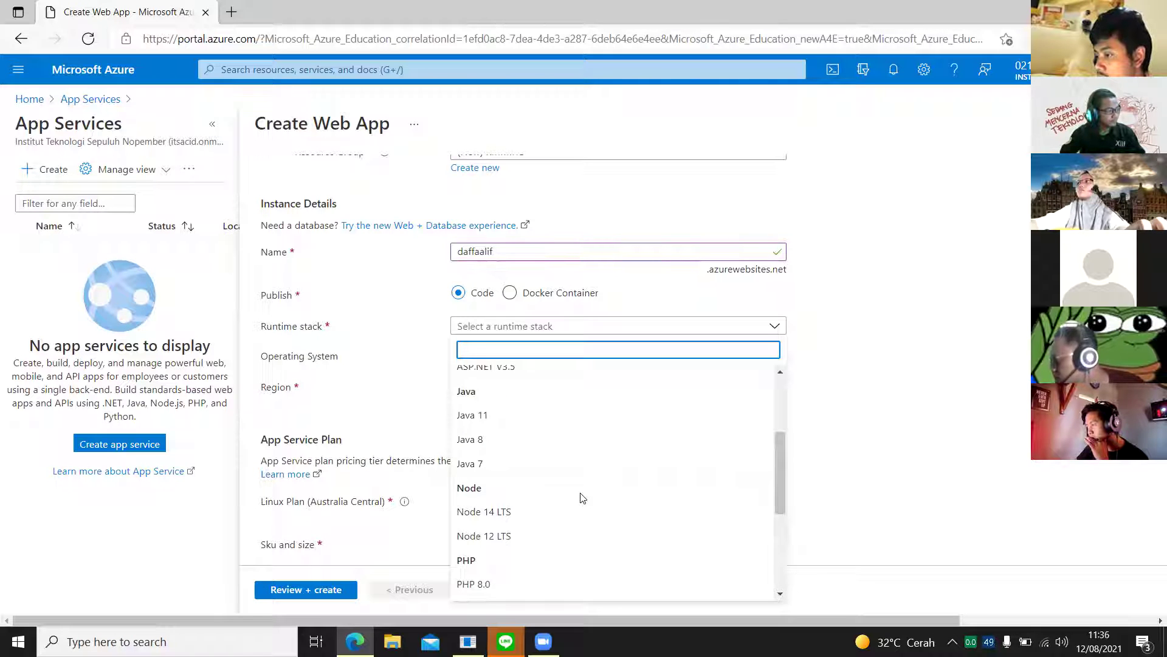
scroll(582, 498, up, 2)
scroll(581, 498, up, 1)
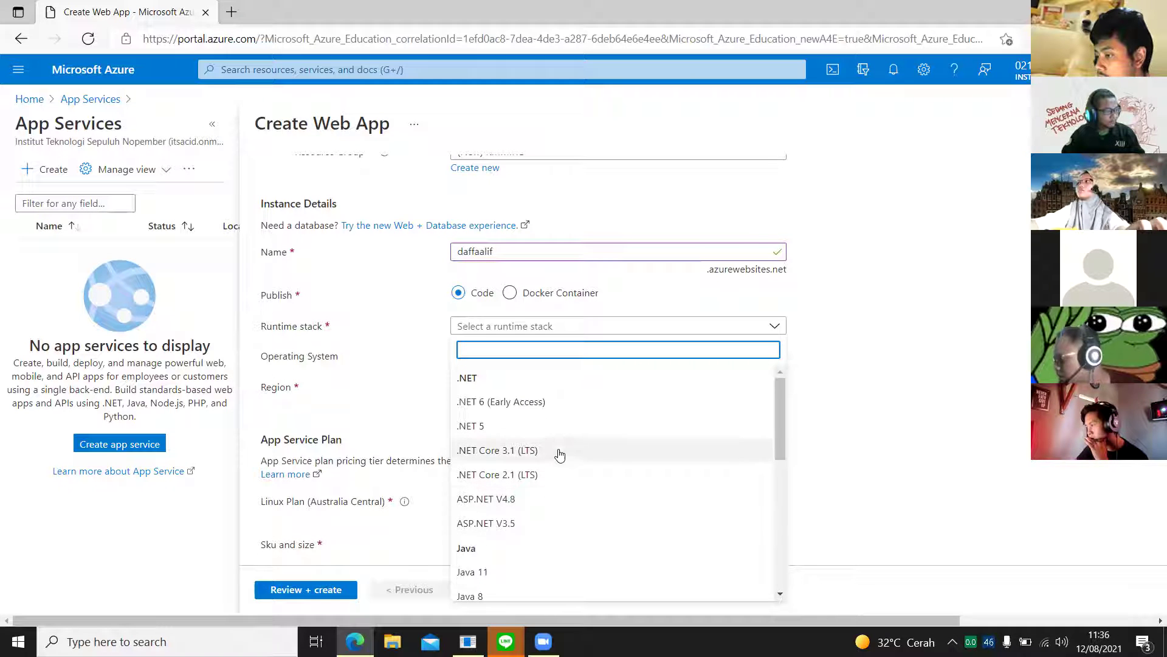
scroll(584, 438, down, 6)
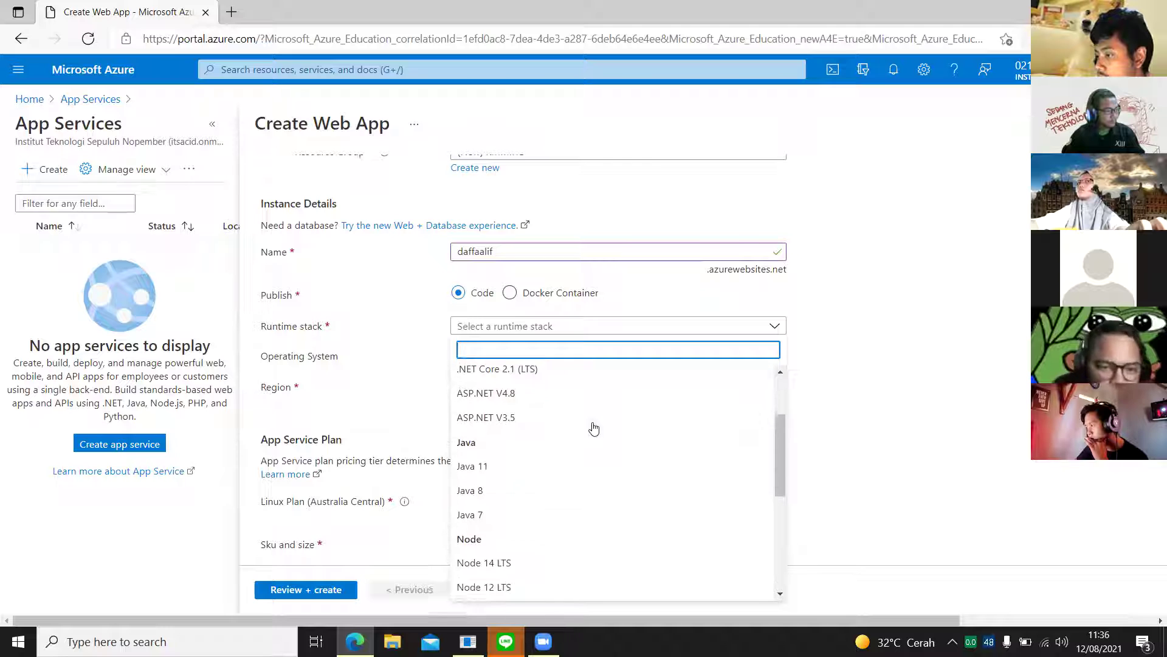
scroll(577, 468, down, 1)
scroll(568, 495, up, 3)
scroll(558, 481, up, 4)
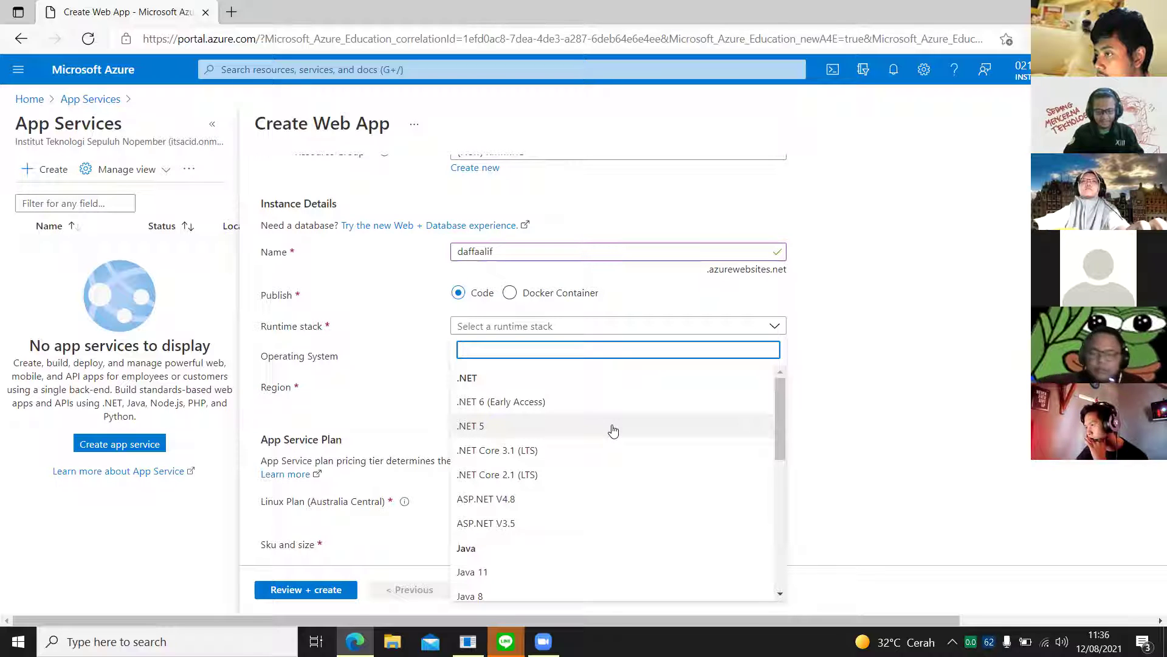
scroll(613, 430, down, 2)
scroll(613, 430, down, 1)
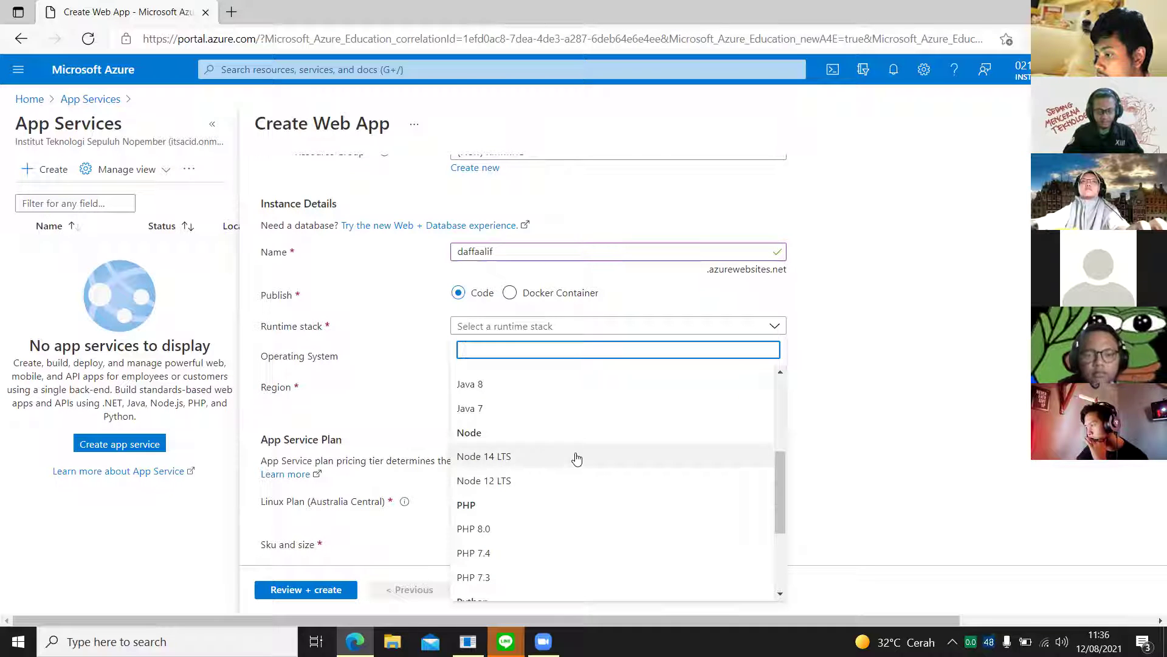
scroll(575, 480, down, 2)
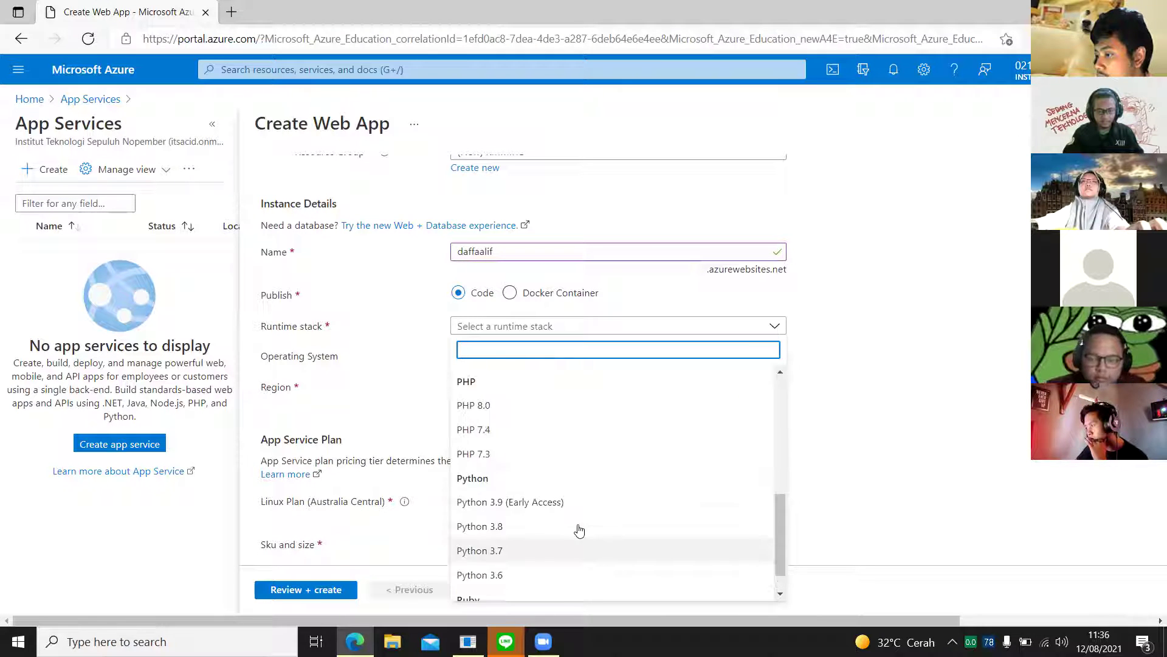
scroll(580, 531, up, 2)
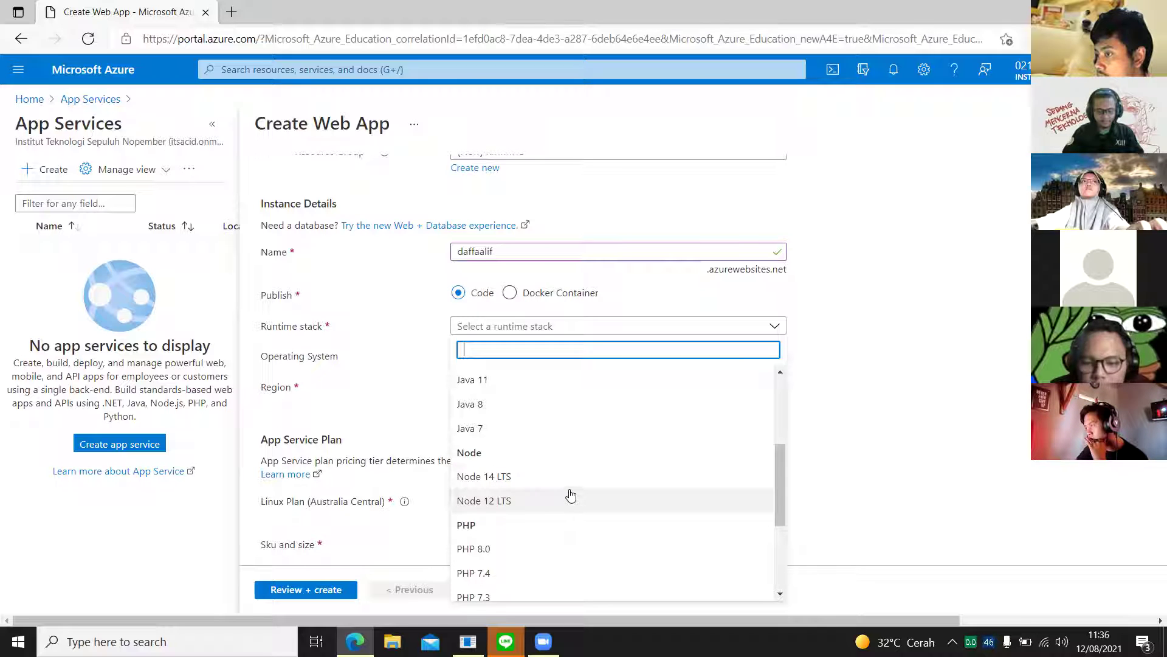
click(572, 500)
Step: Check the Australia Central region and Linux plan, then open the Sku and size pricing choices
click(574, 501)
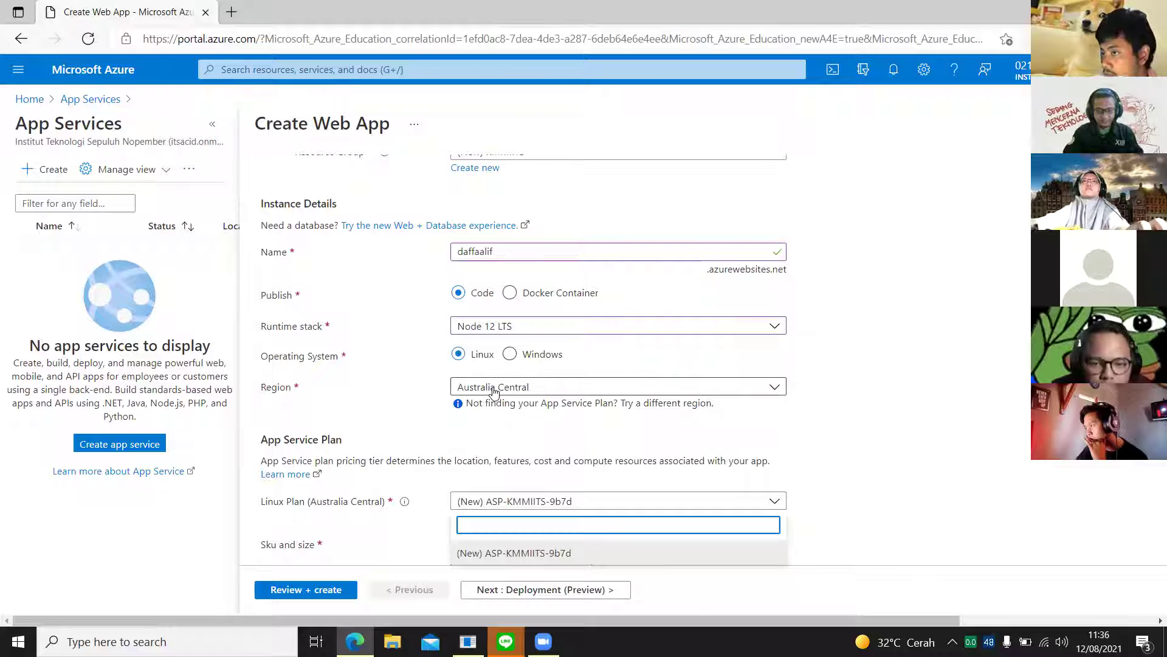
click(529, 392)
click(529, 389)
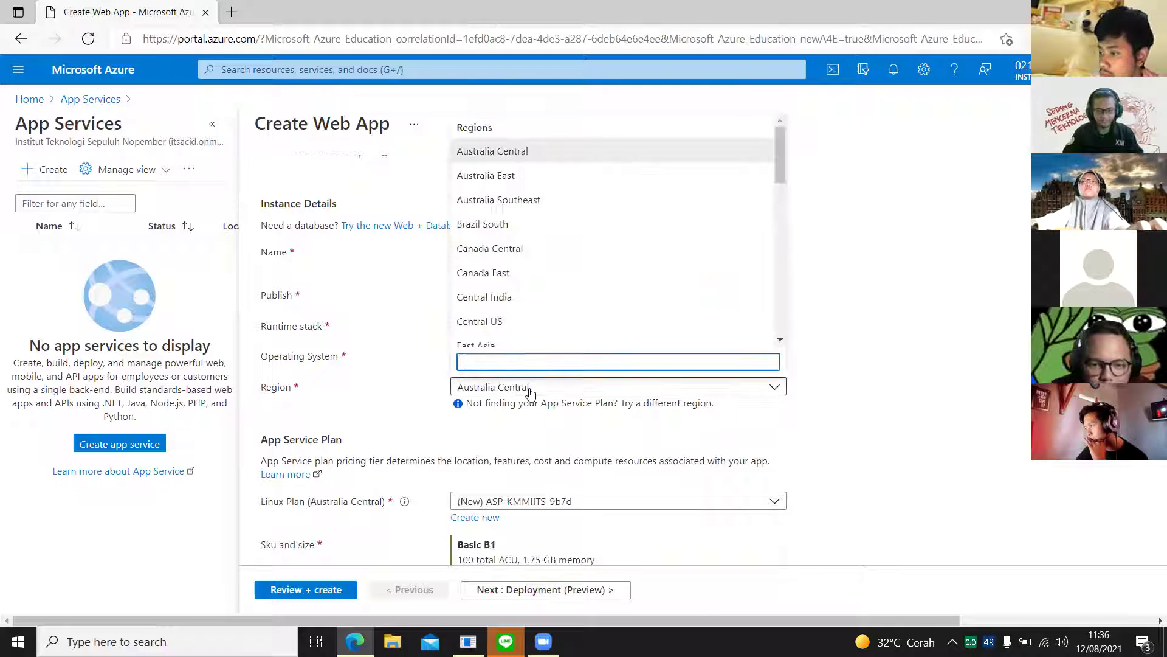
click(530, 389)
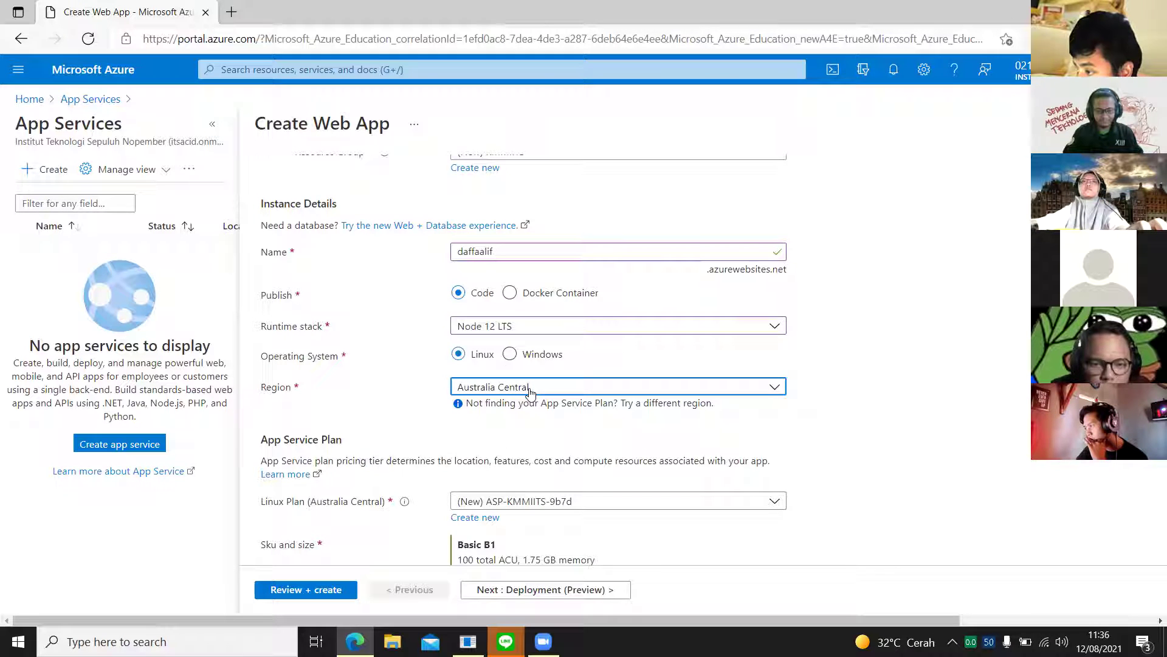
click(457, 359)
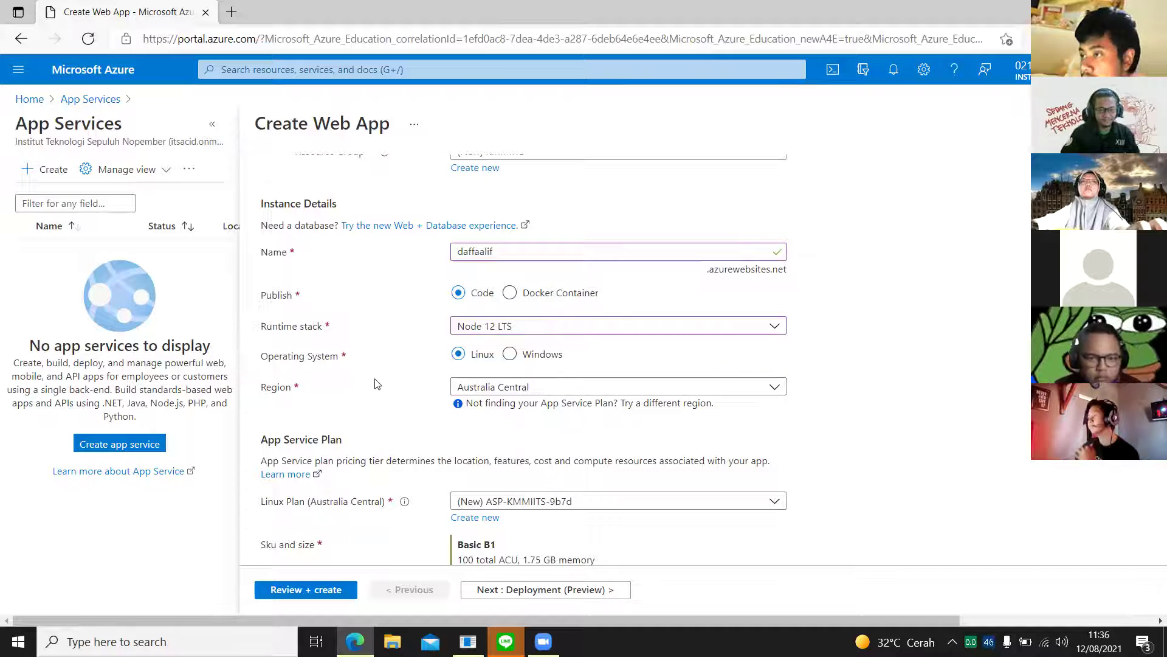
scroll(504, 374, down, 1)
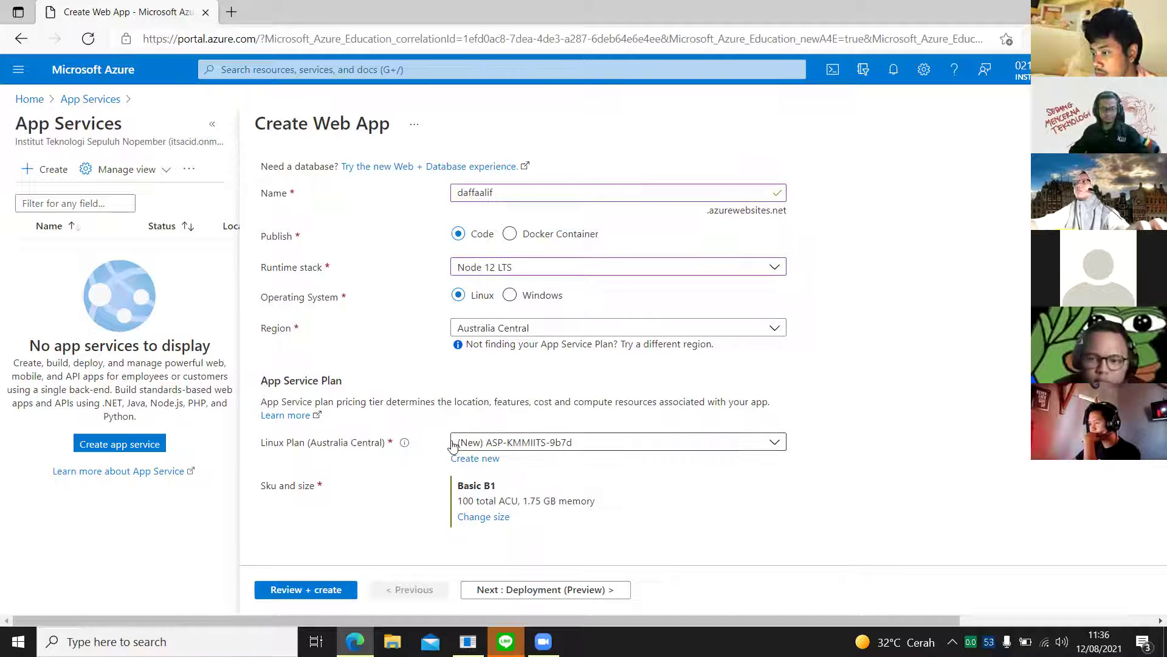
click(538, 444)
click(586, 448)
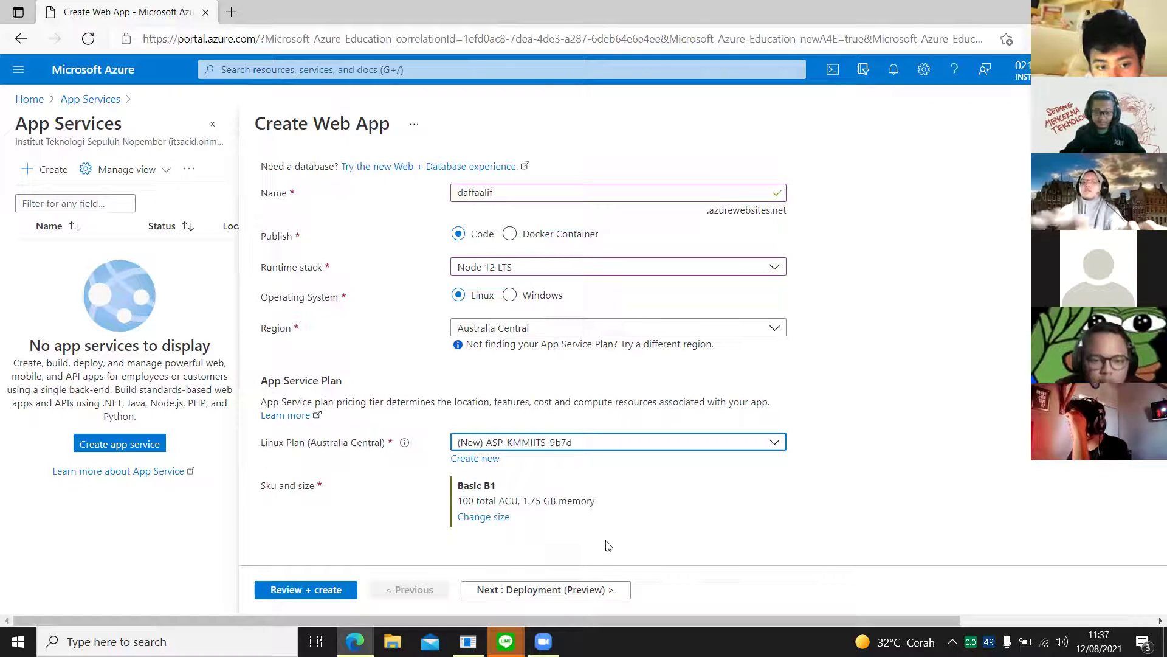
click(480, 518)
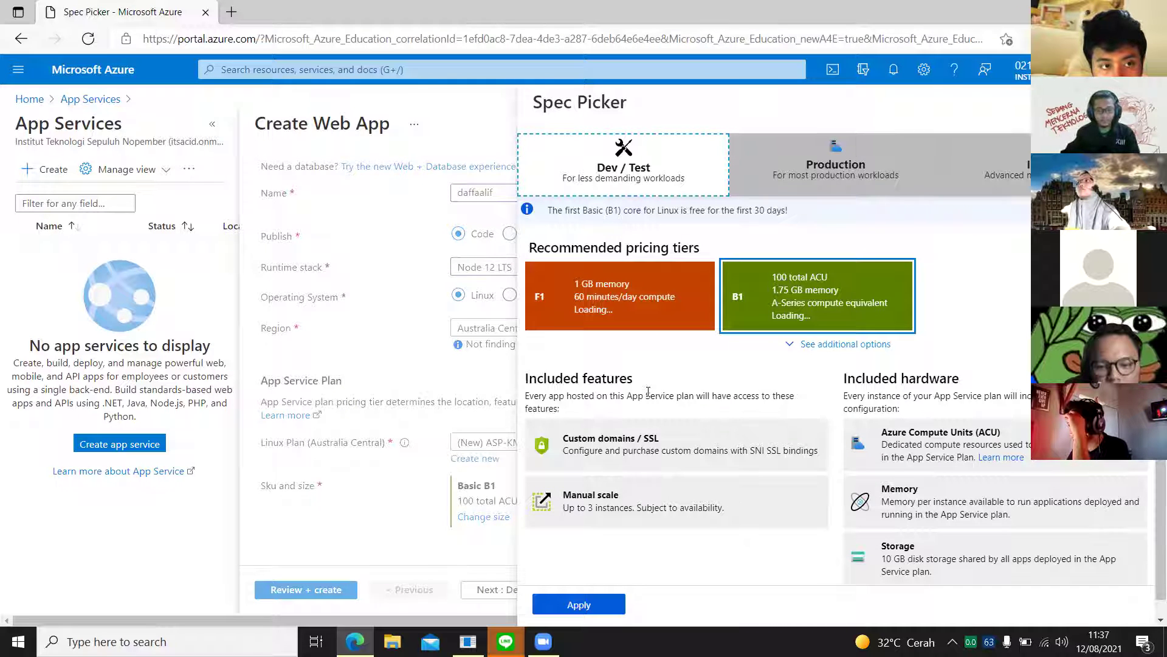
Step: Compare the Dev/Test, Production and Isolated tiers, then apply Free F1 with 1 GB memory
click(780, 315)
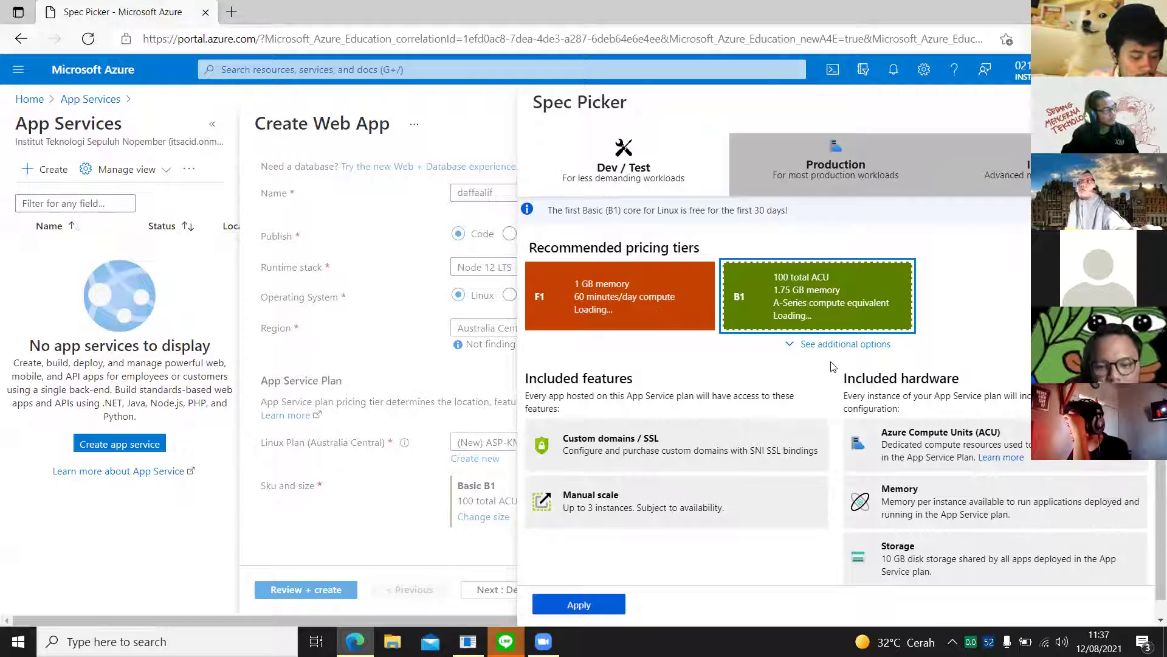
click(830, 345)
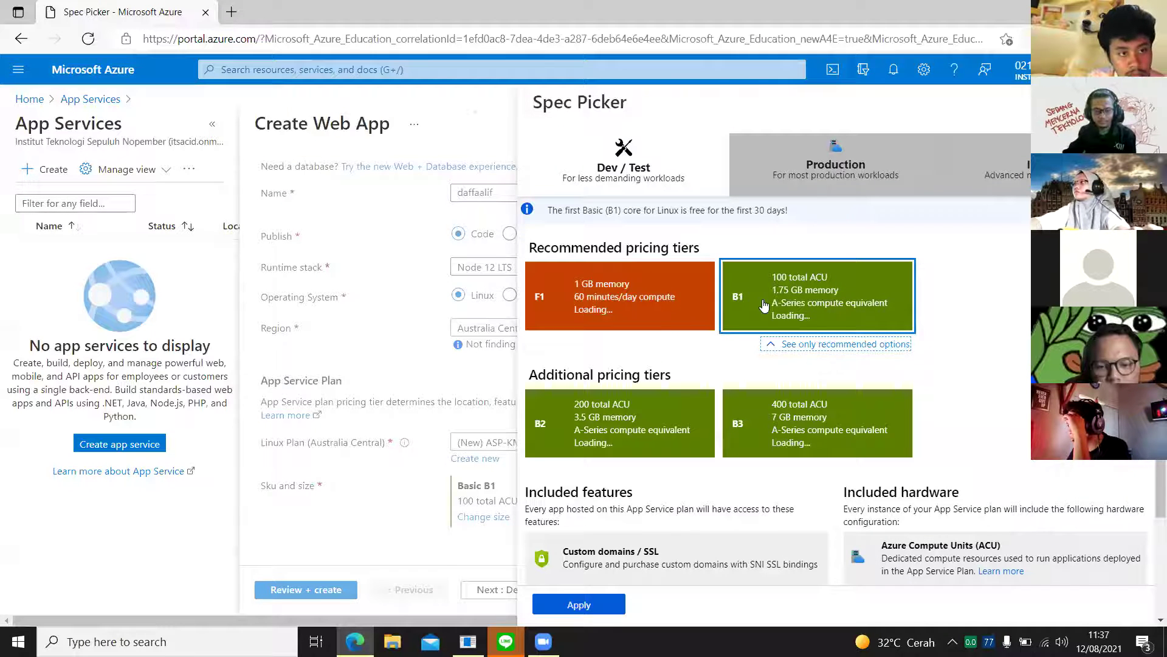
click(692, 315)
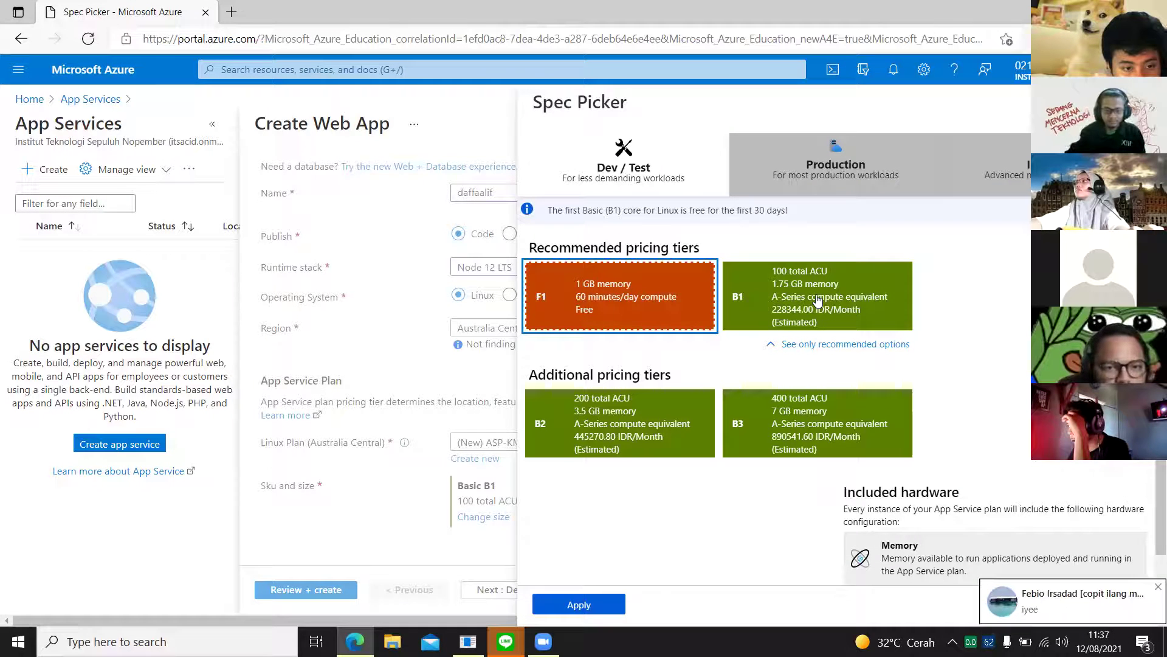
click(793, 302)
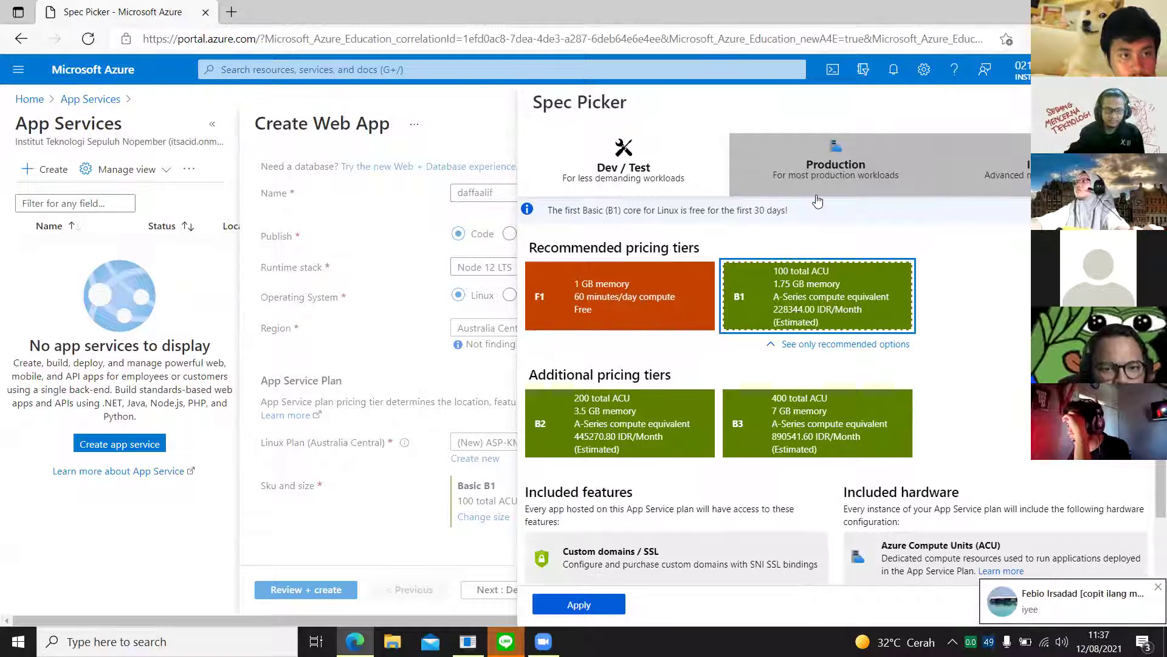
click(810, 176)
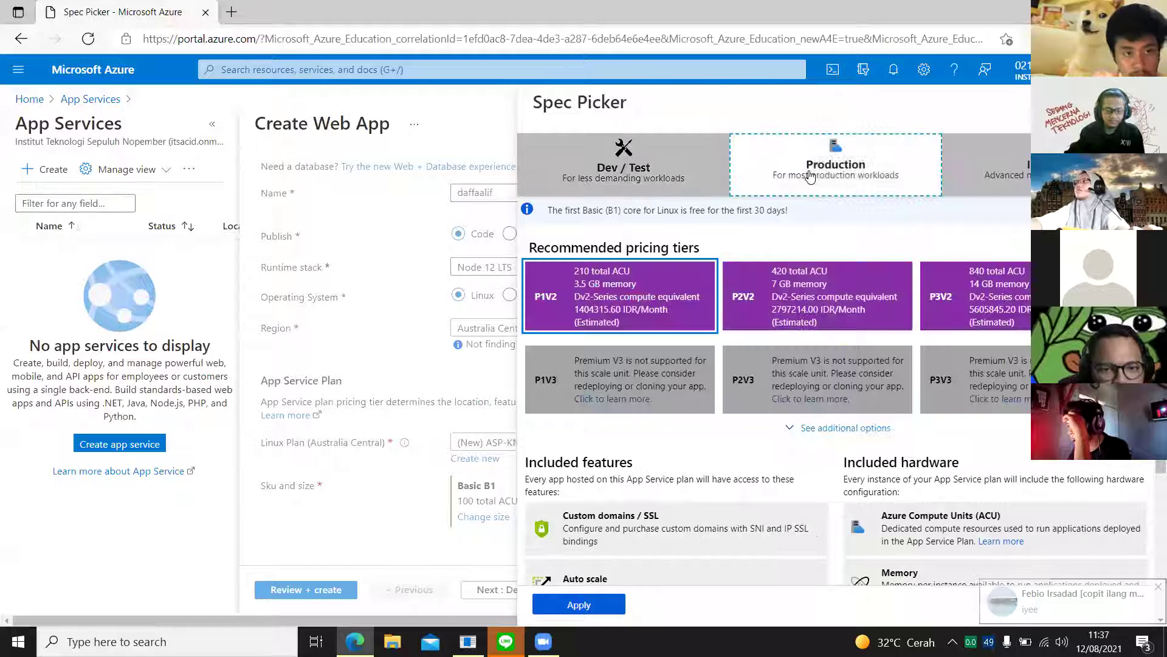
click(969, 180)
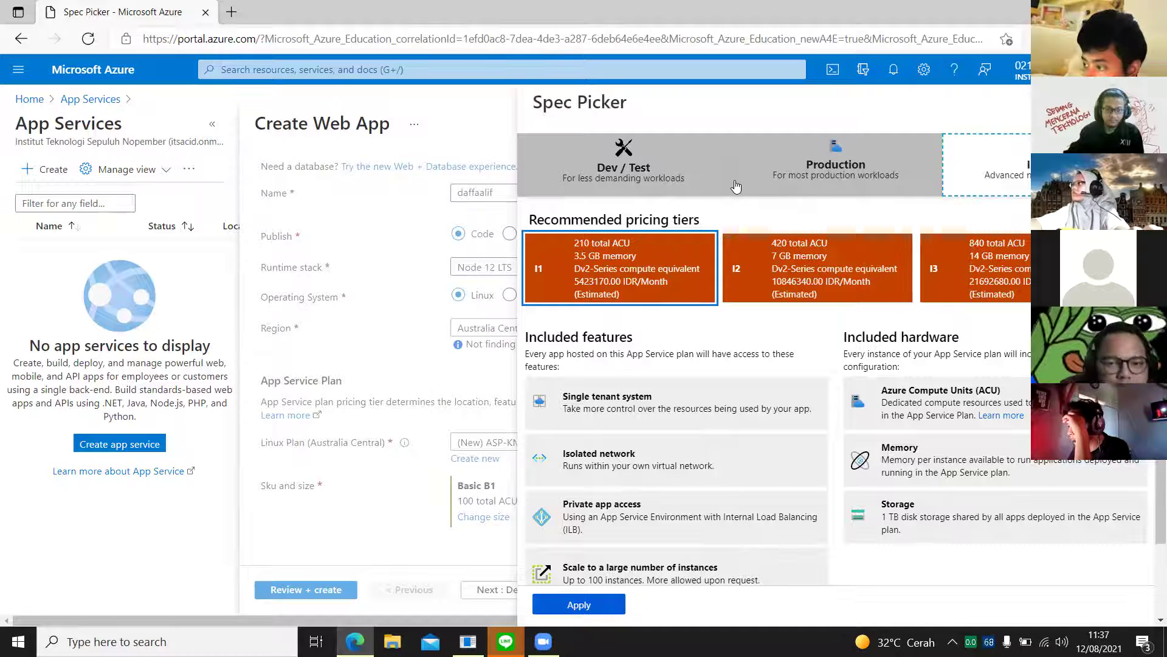
click(699, 181)
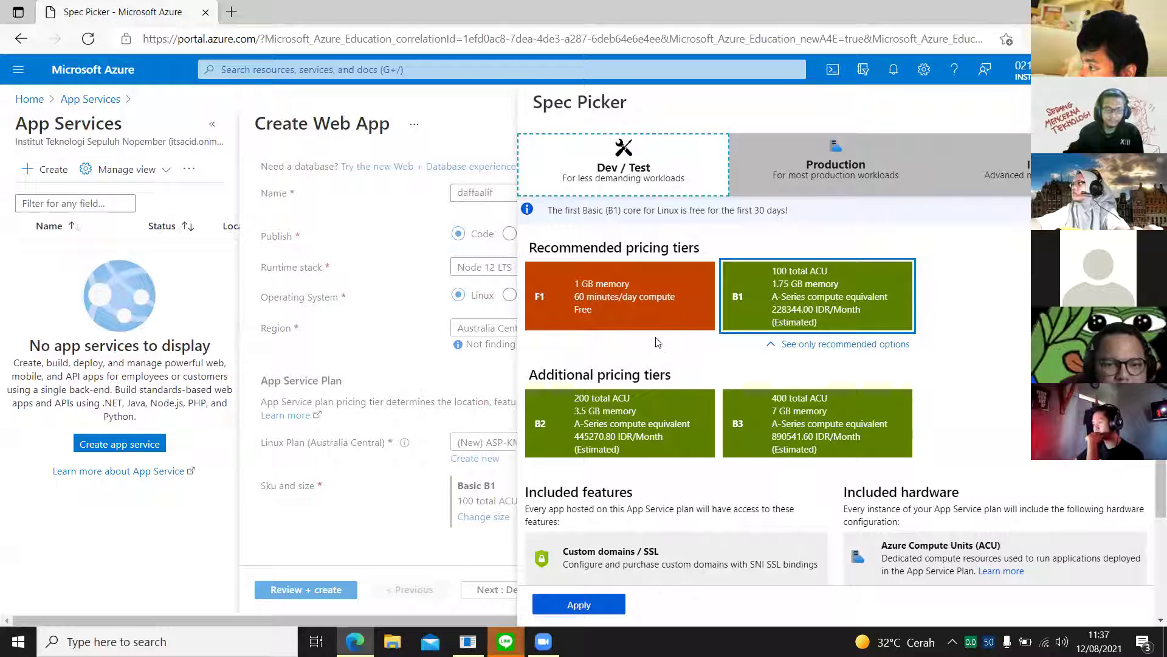
click(603, 326)
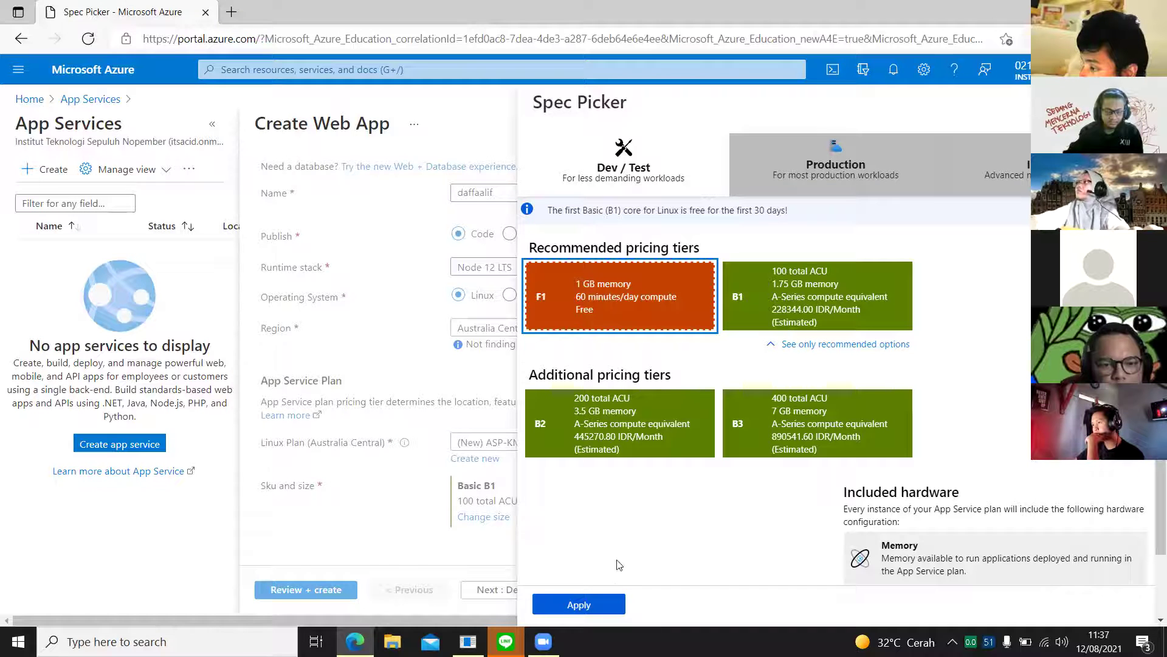
click(592, 610)
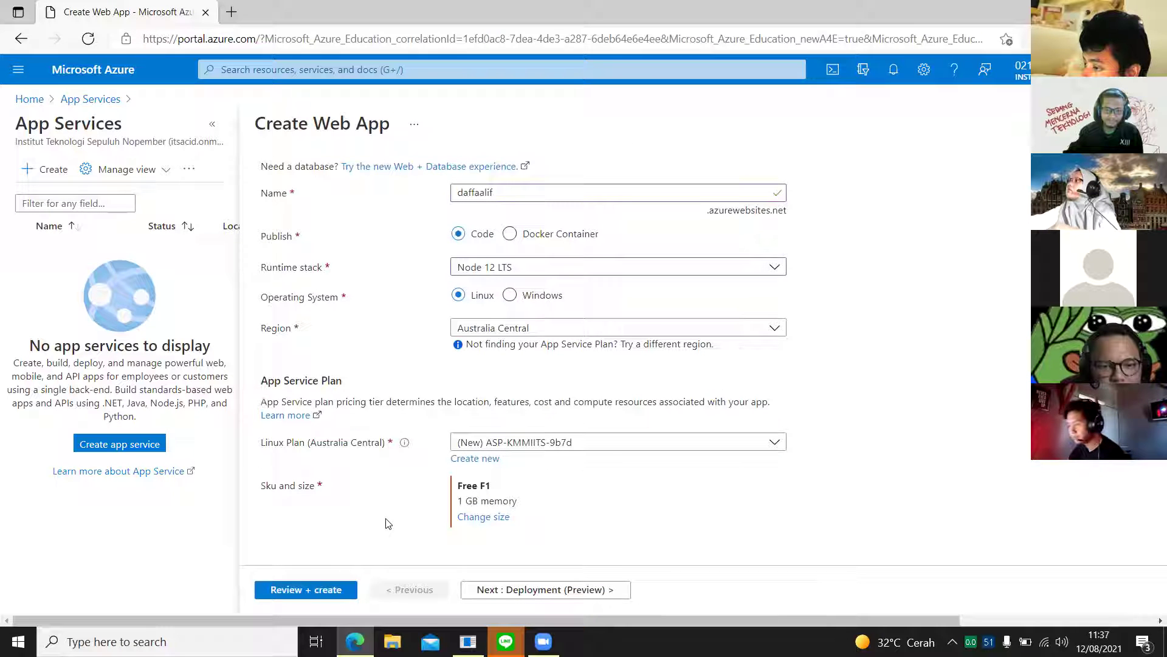
Step: Keep the Free F1 size and continue to Deployment (Preview), leaving continuous deployment disabled
click(474, 522)
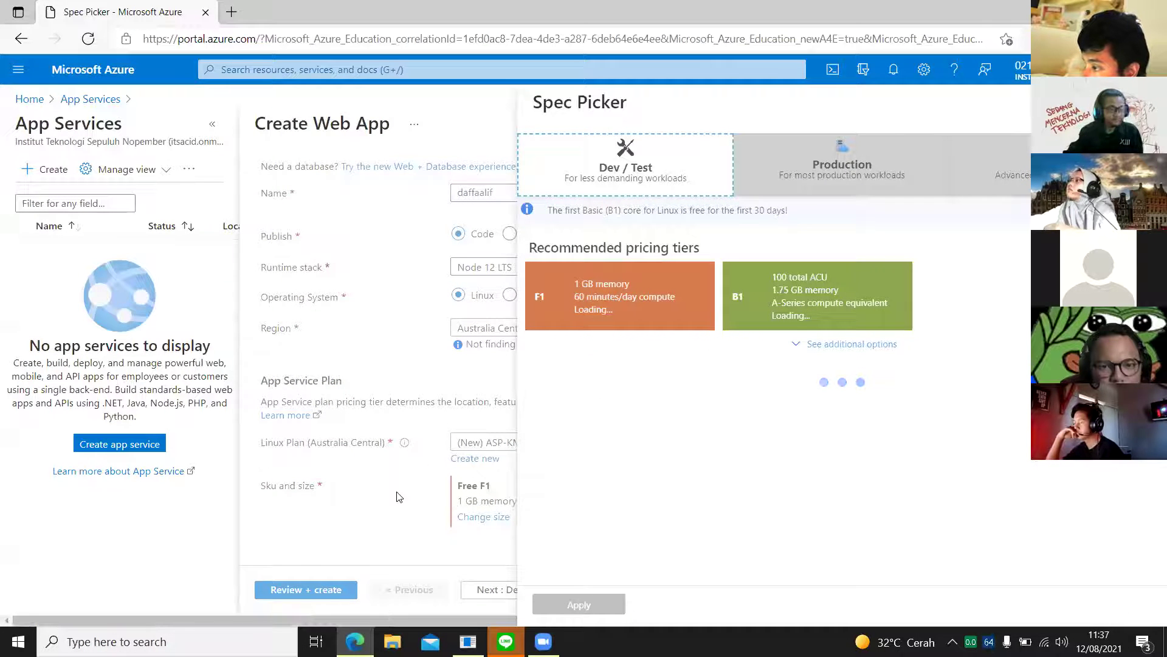
click(617, 604)
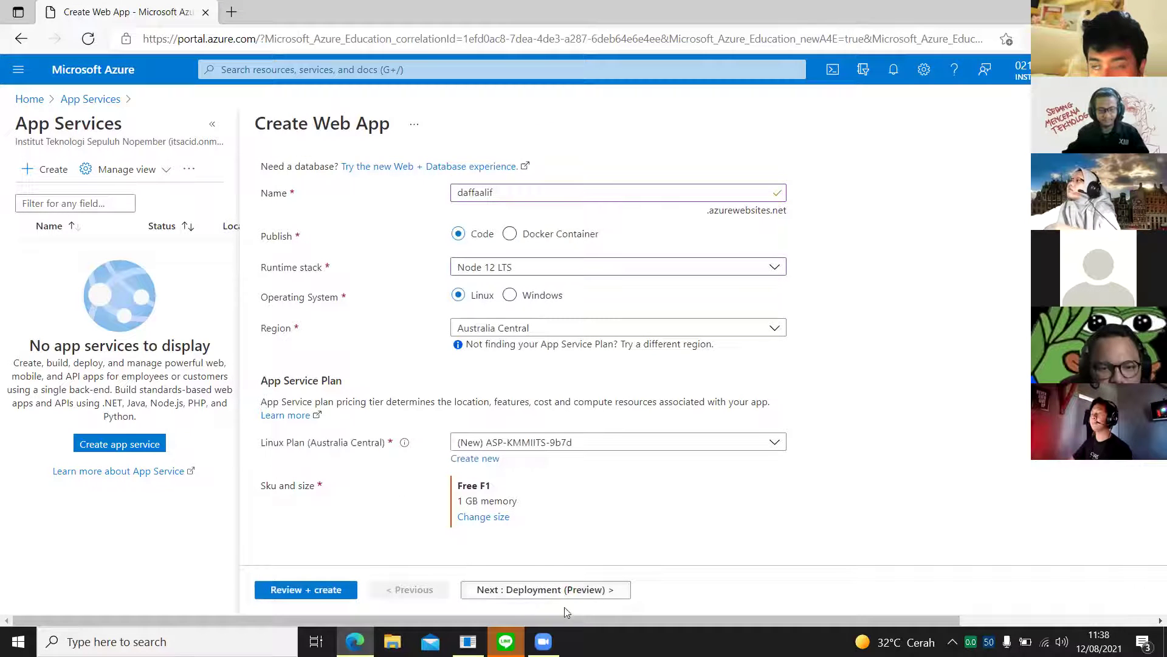
click(560, 594)
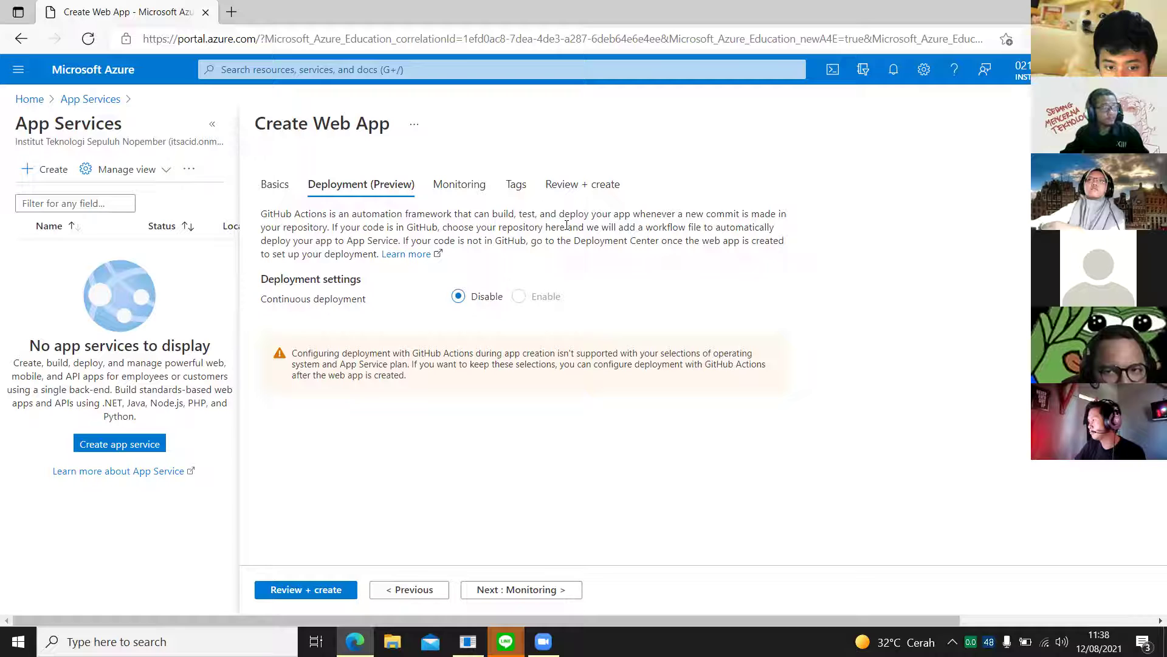
Step: Leave Application Insights set to No on Monitoring and continue to the Tags step
click(550, 591)
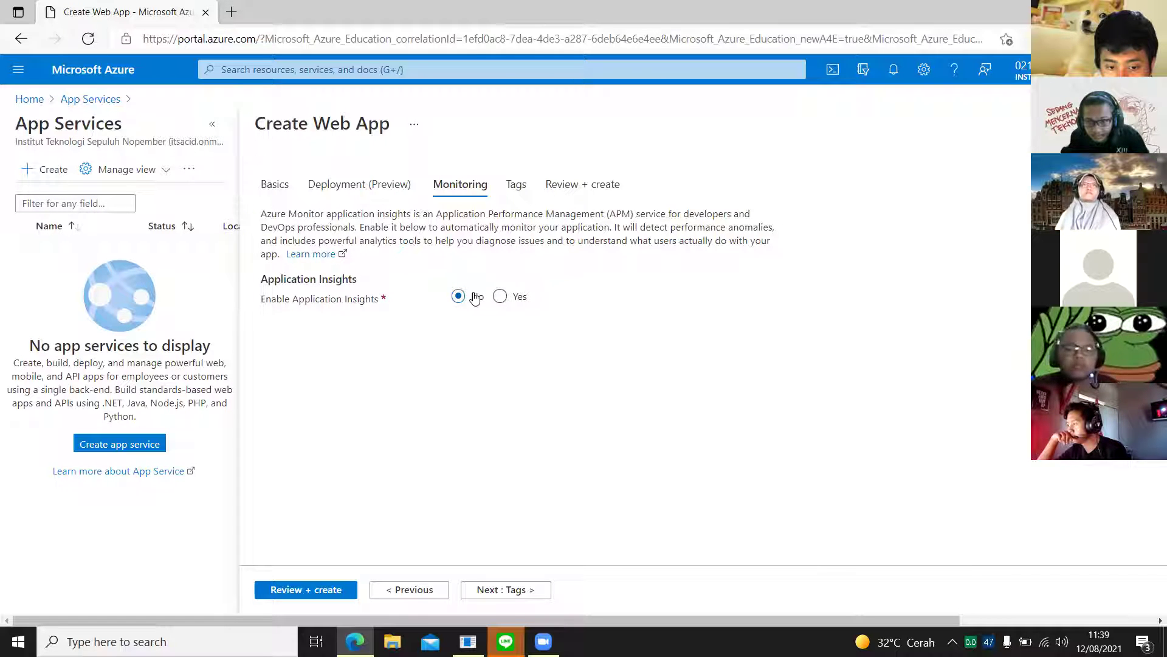
click(506, 305)
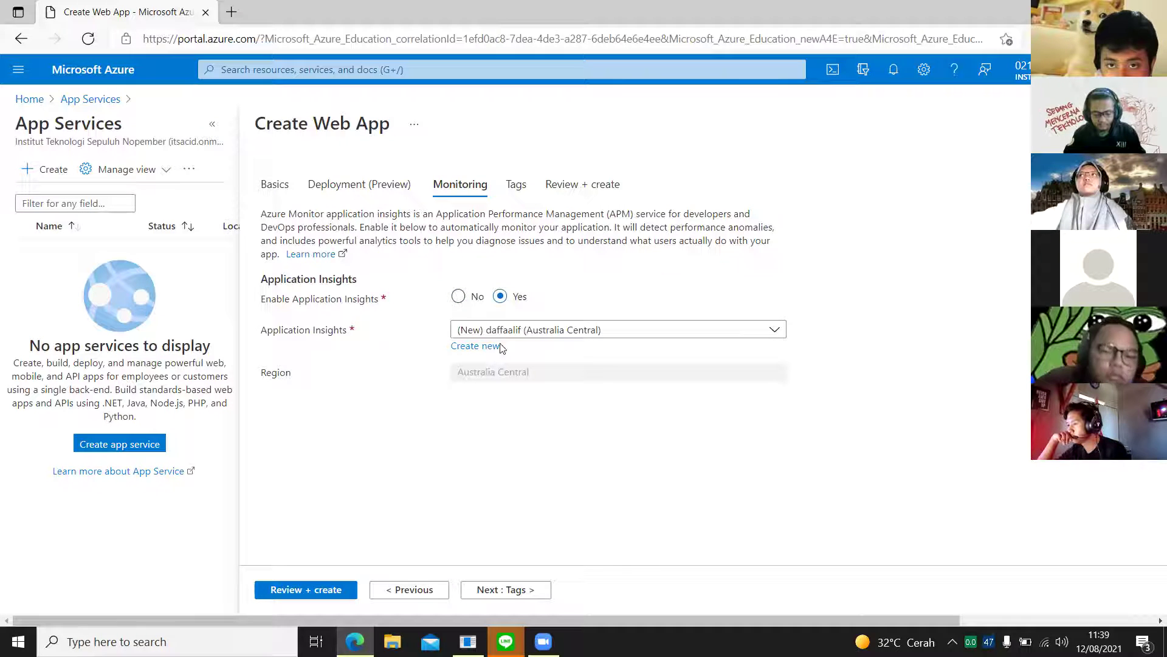
click(474, 297)
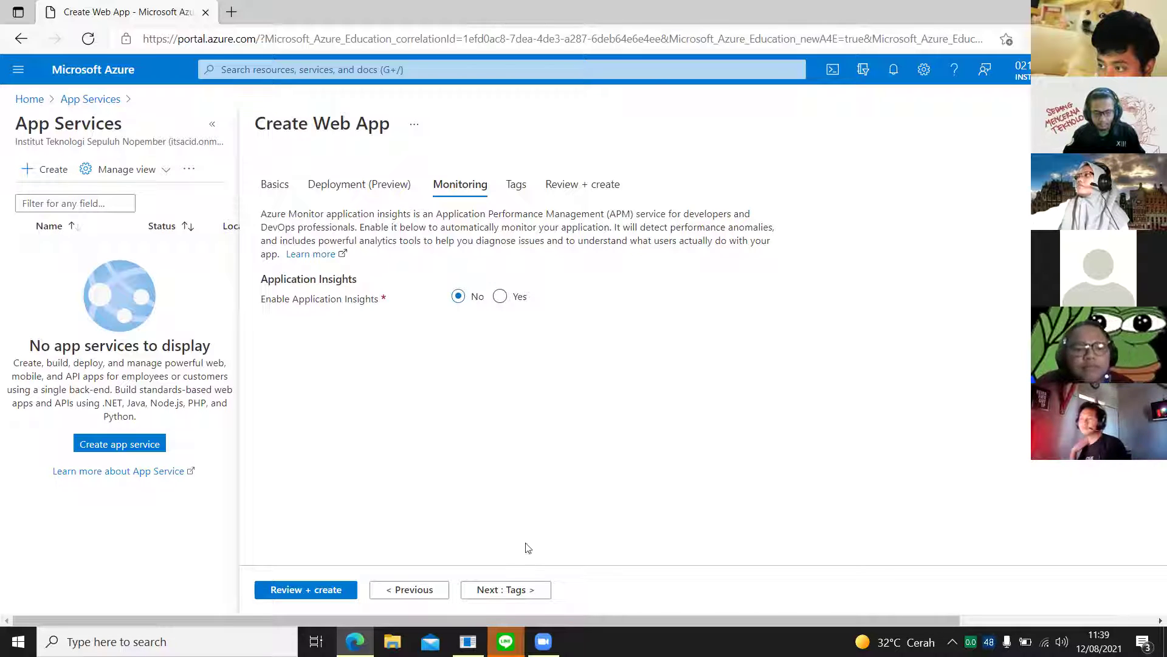
click(520, 594)
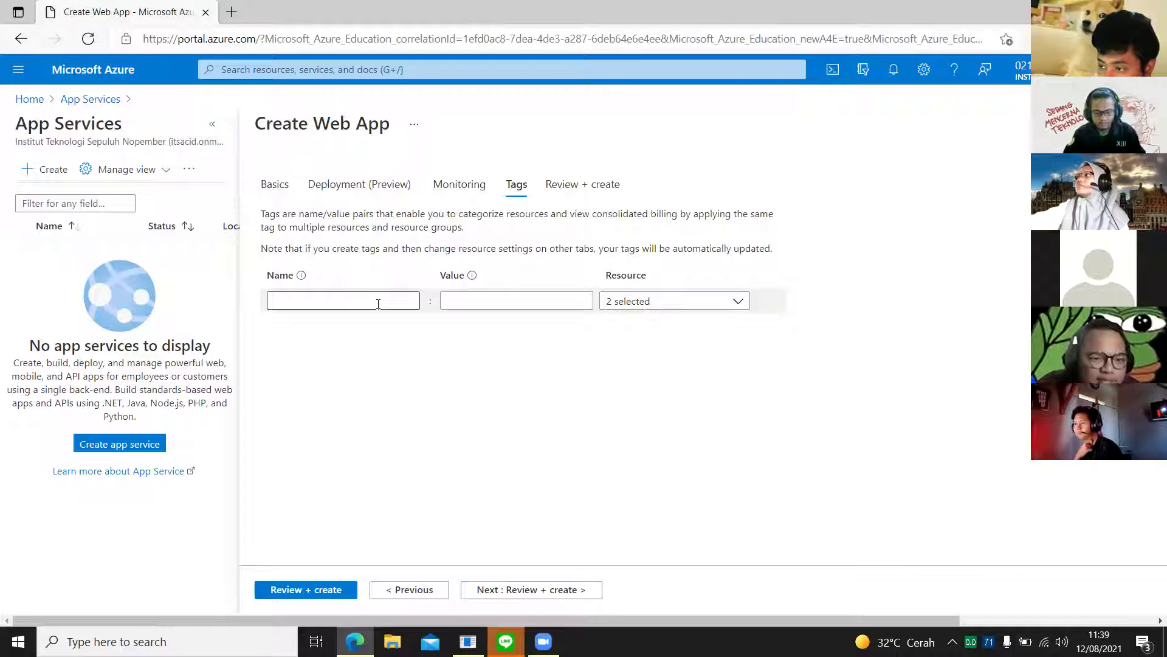
Step: Enter a tag name, clear it so the Name field is empty, and proceed to Review + create
click(378, 304)
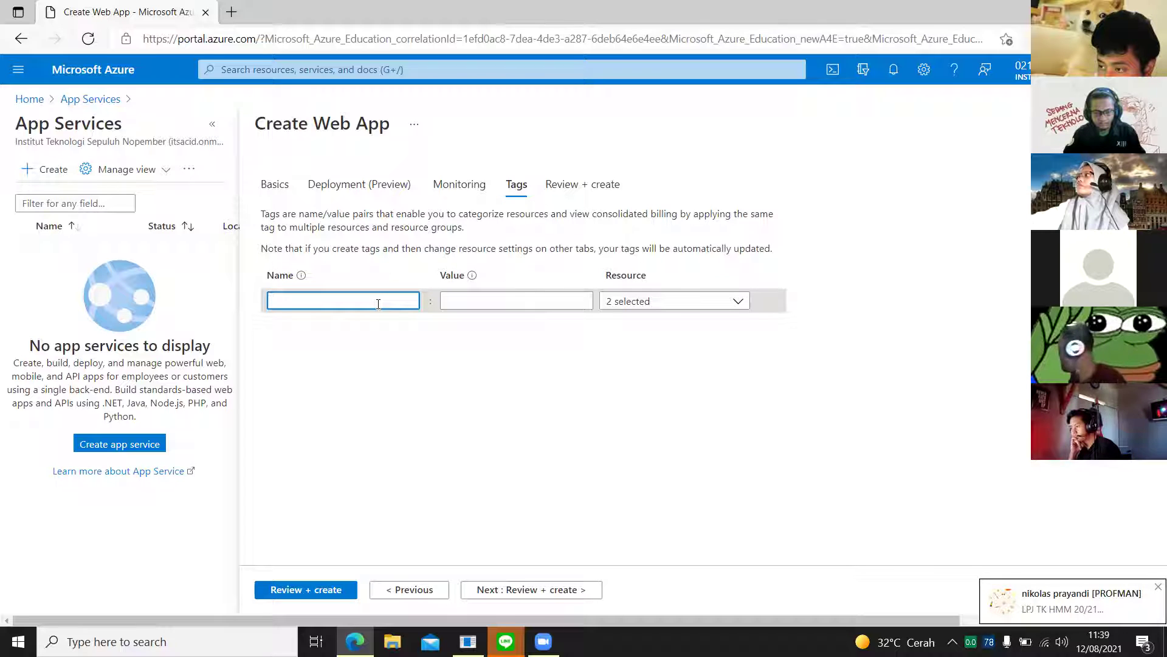
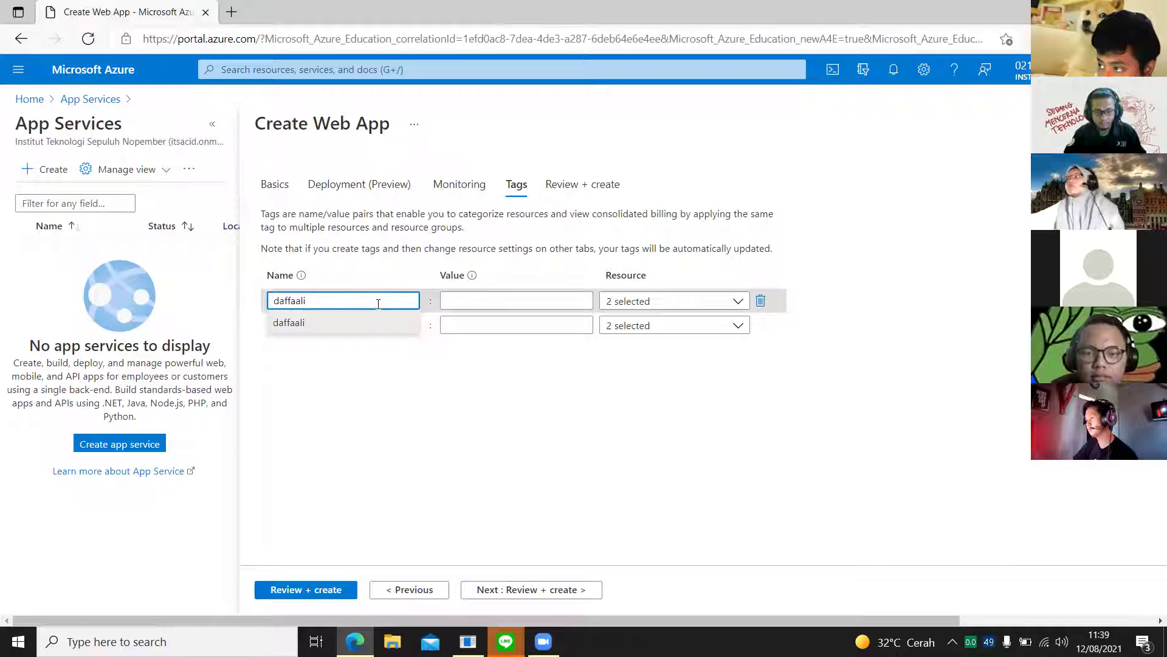
key(ctrl+BackSpace)
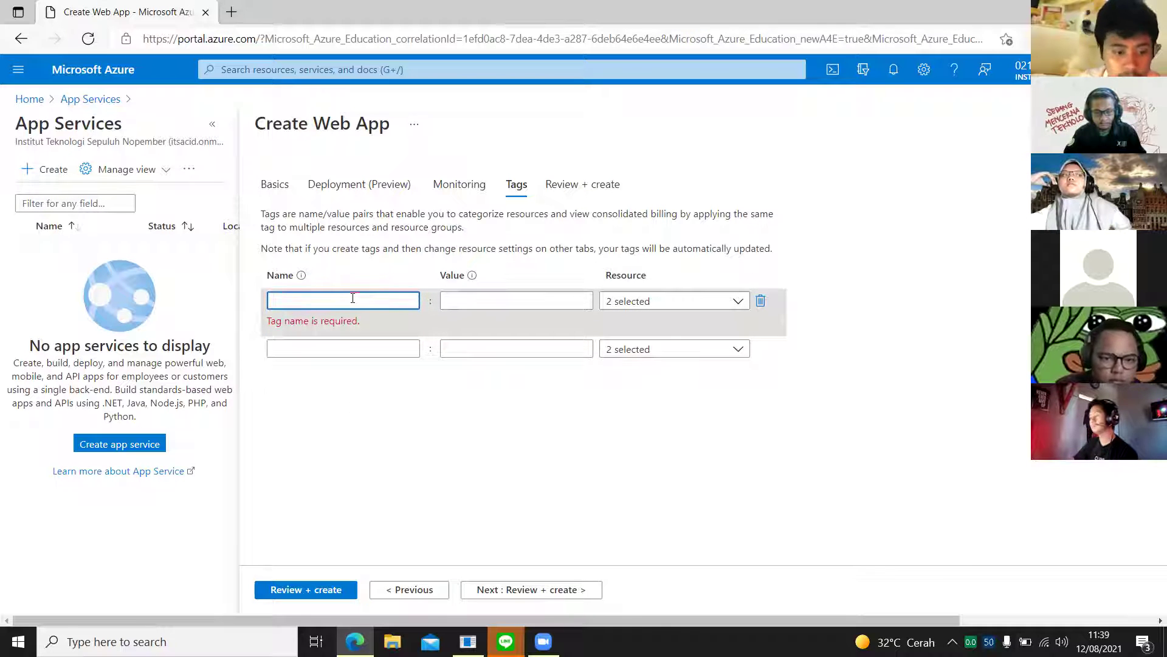
click(555, 532)
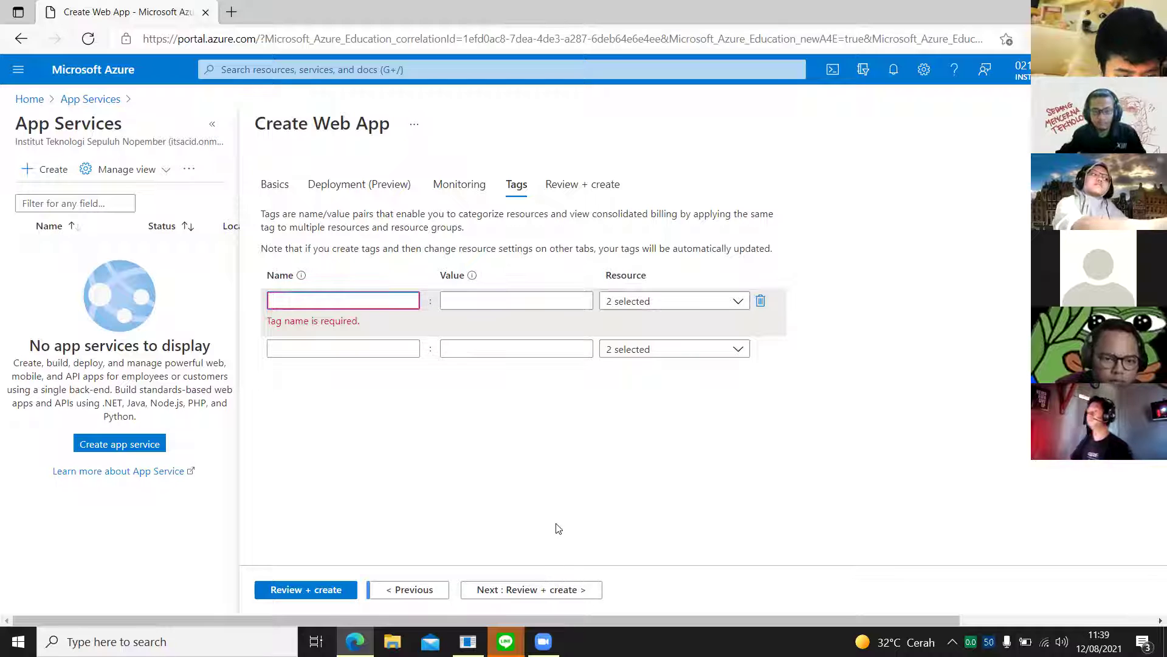
click(524, 591)
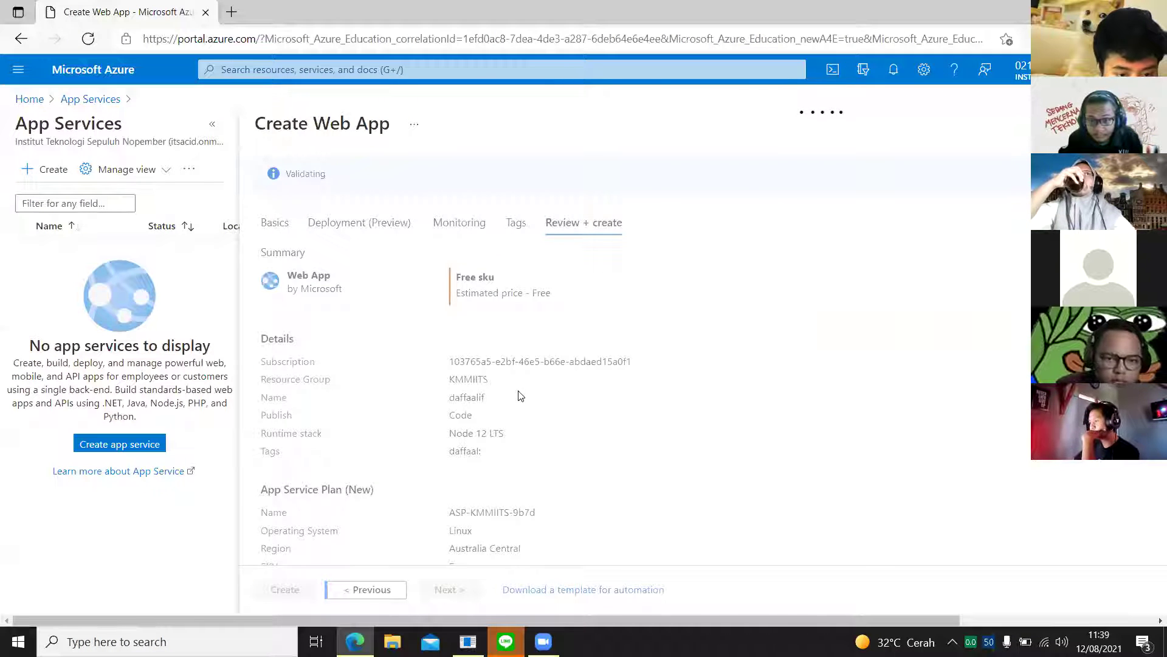
Step: Scroll through the review summary: Linux, Node 12 LTS, Australia Central, Free SKU, plan ASP-KMMIITS-9b7d
scroll(534, 390, down, 3)
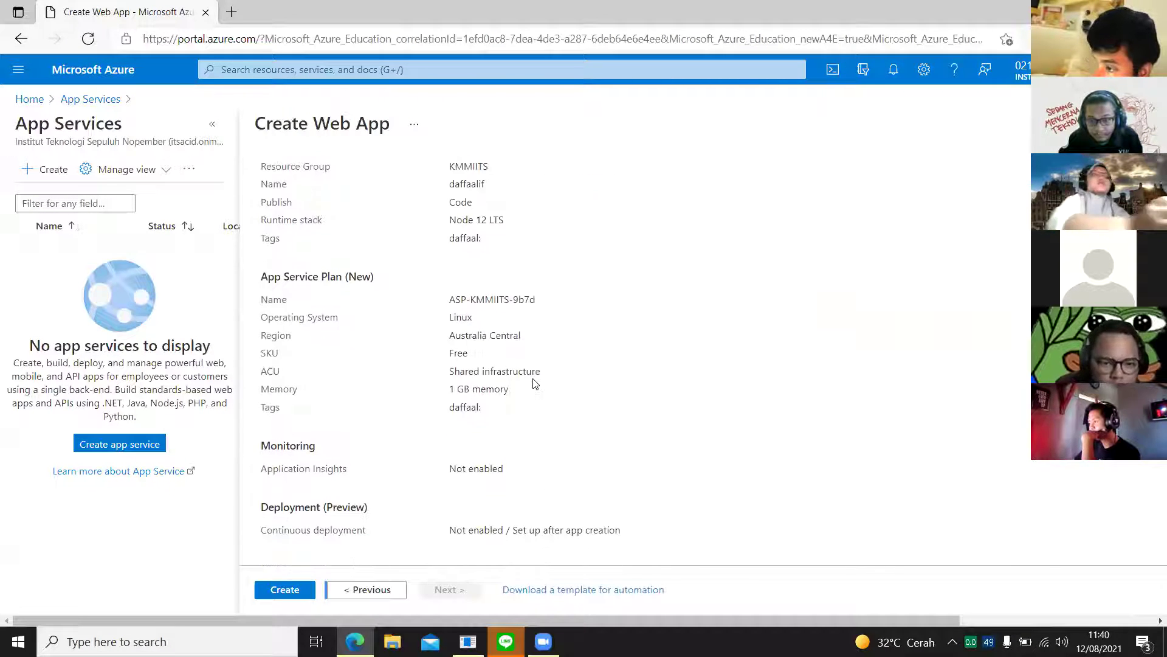
scroll(535, 384, up, 3)
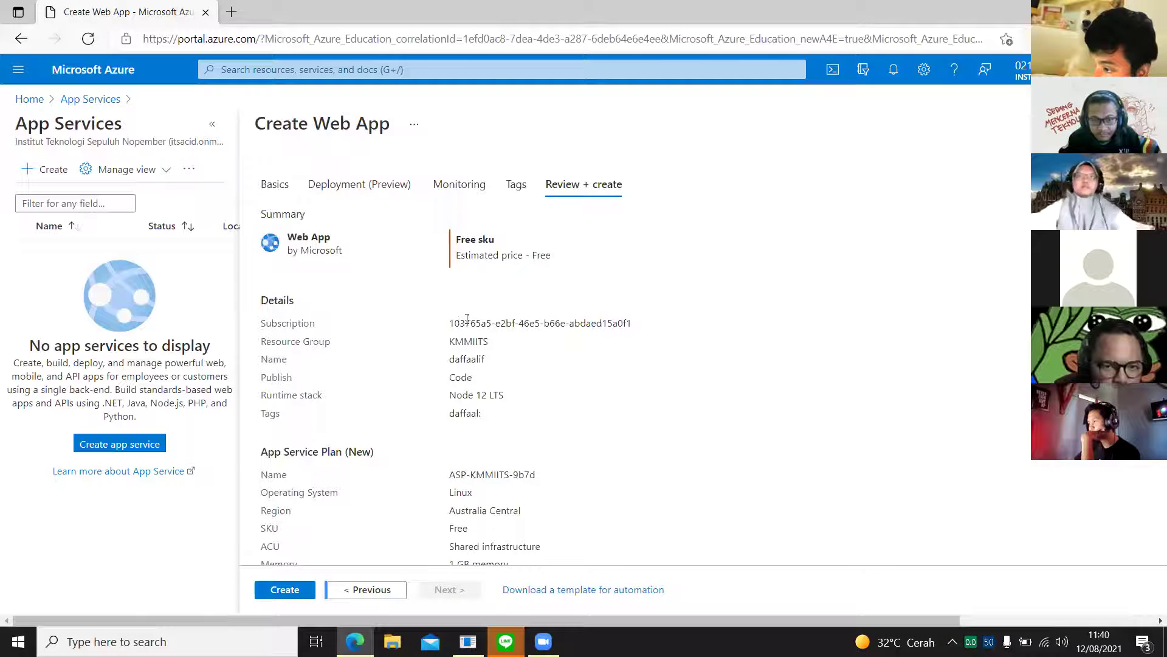
scroll(456, 368, down, 1)
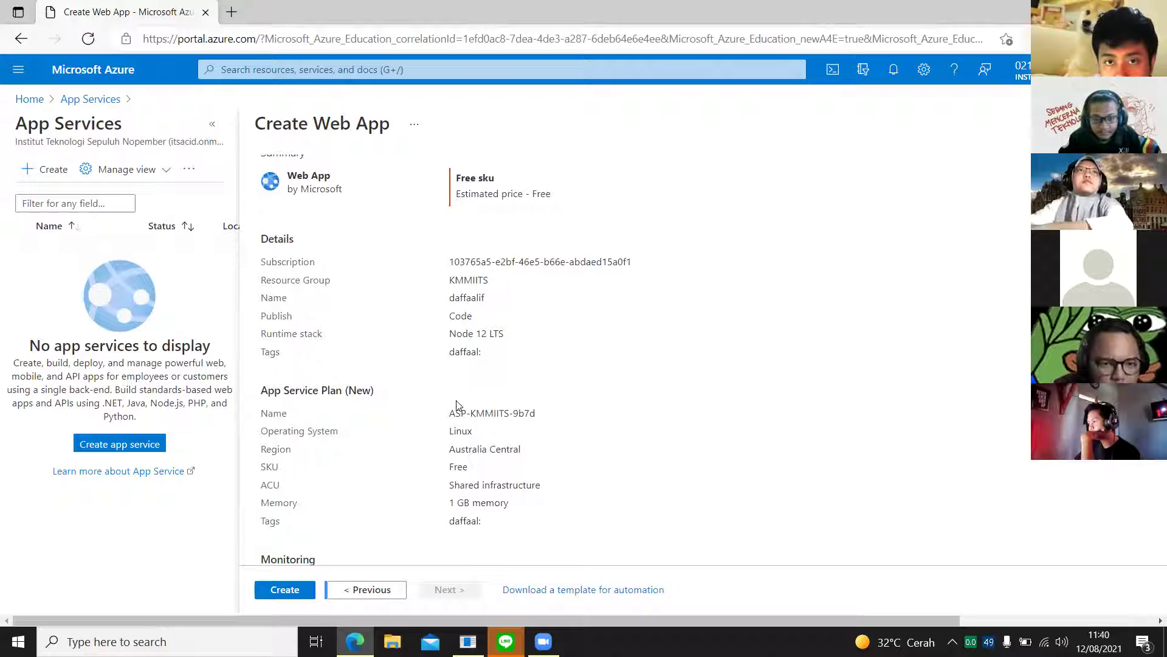
scroll(450, 526, down, 1)
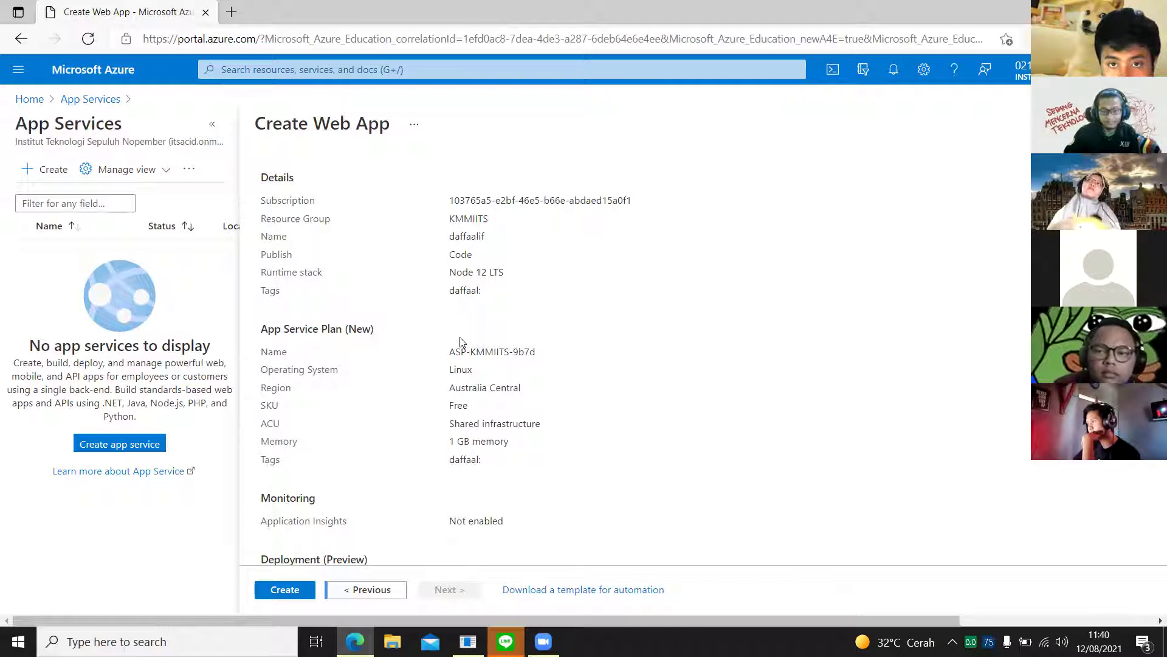
scroll(460, 365, down, 2)
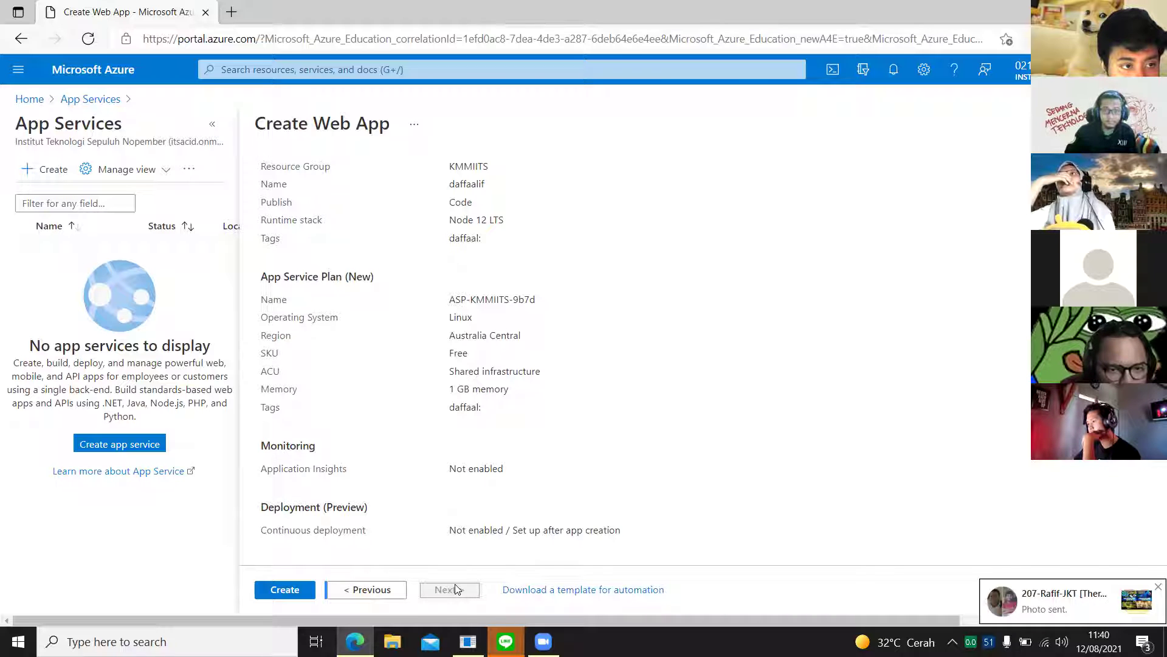
Step: Submit the Free F1 web app and read the validation error suggesting another region or SKU
click(291, 594)
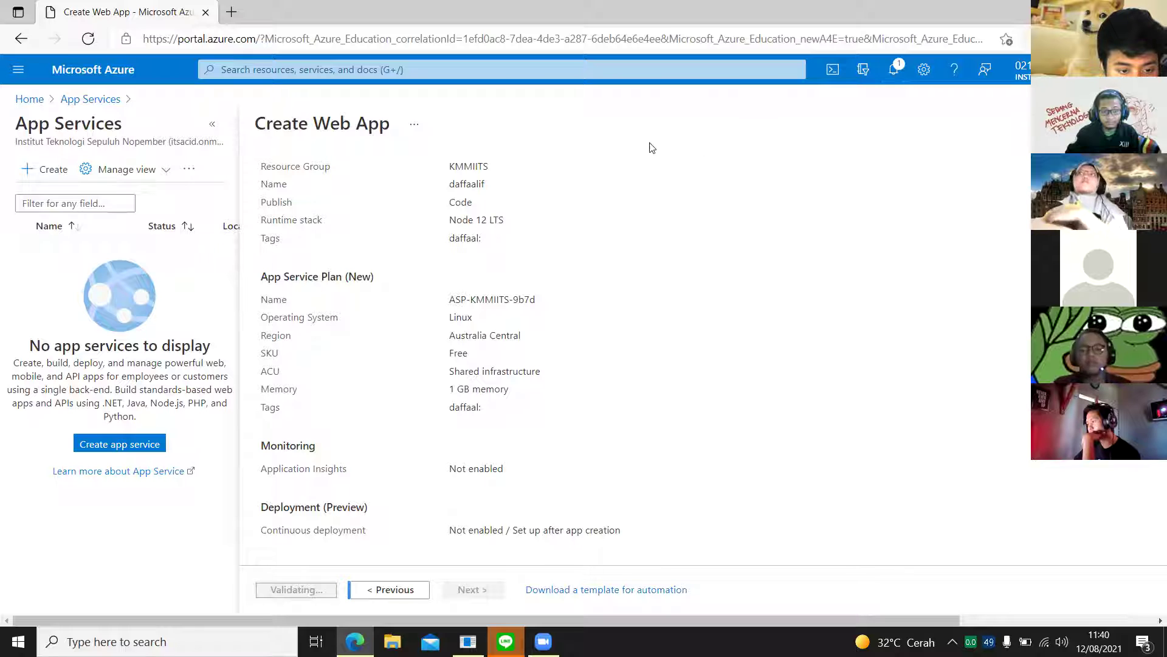
scroll(601, 265, up, 3)
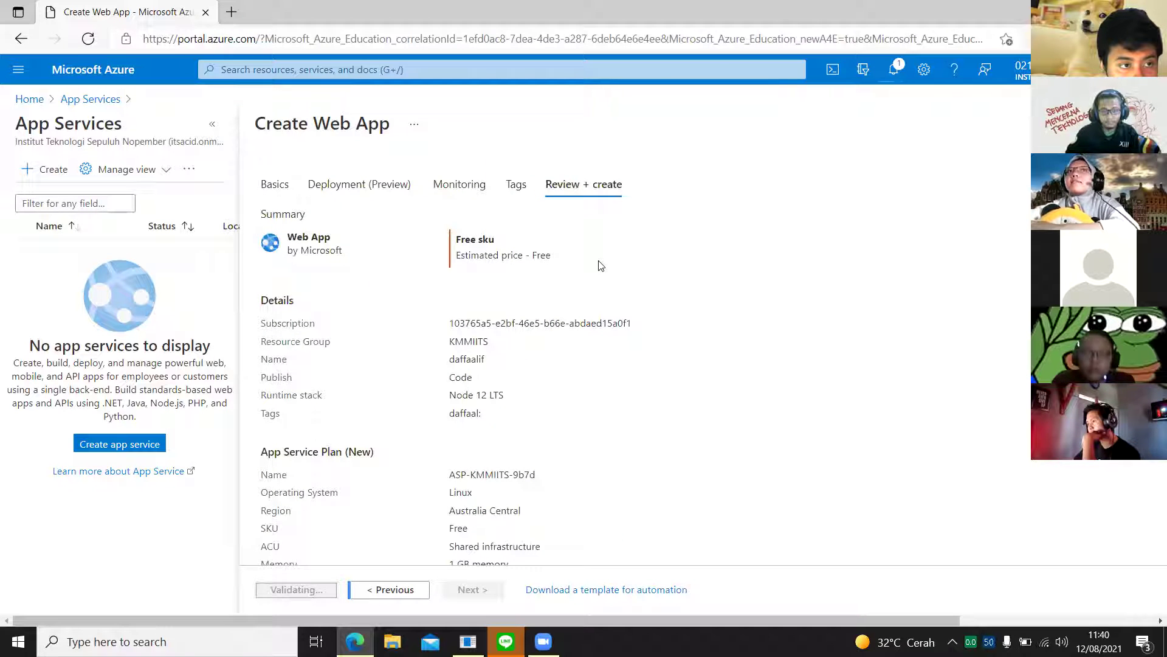
scroll(601, 265, down, 3)
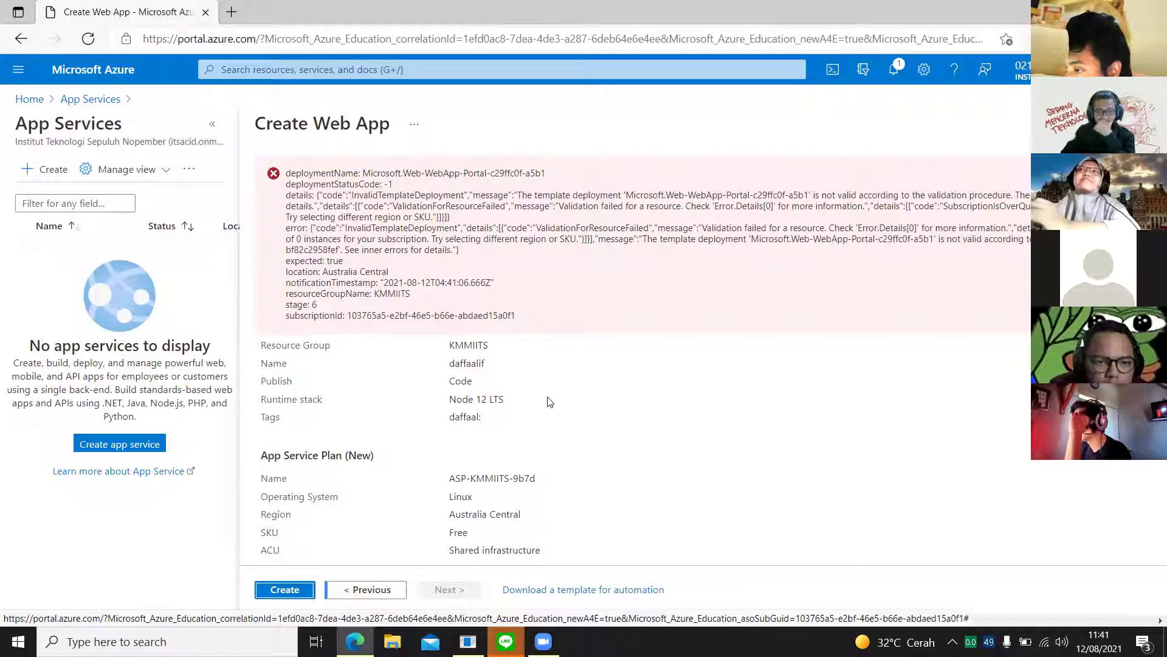
scroll(500, 469, down, 3)
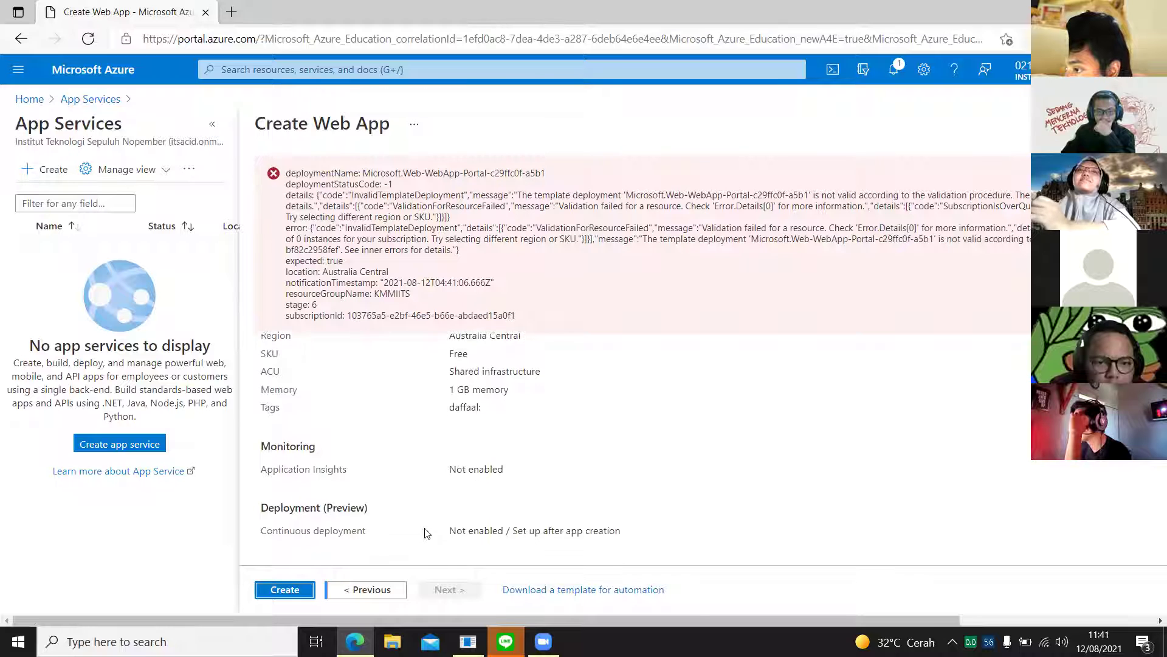
scroll(428, 528, up, 6)
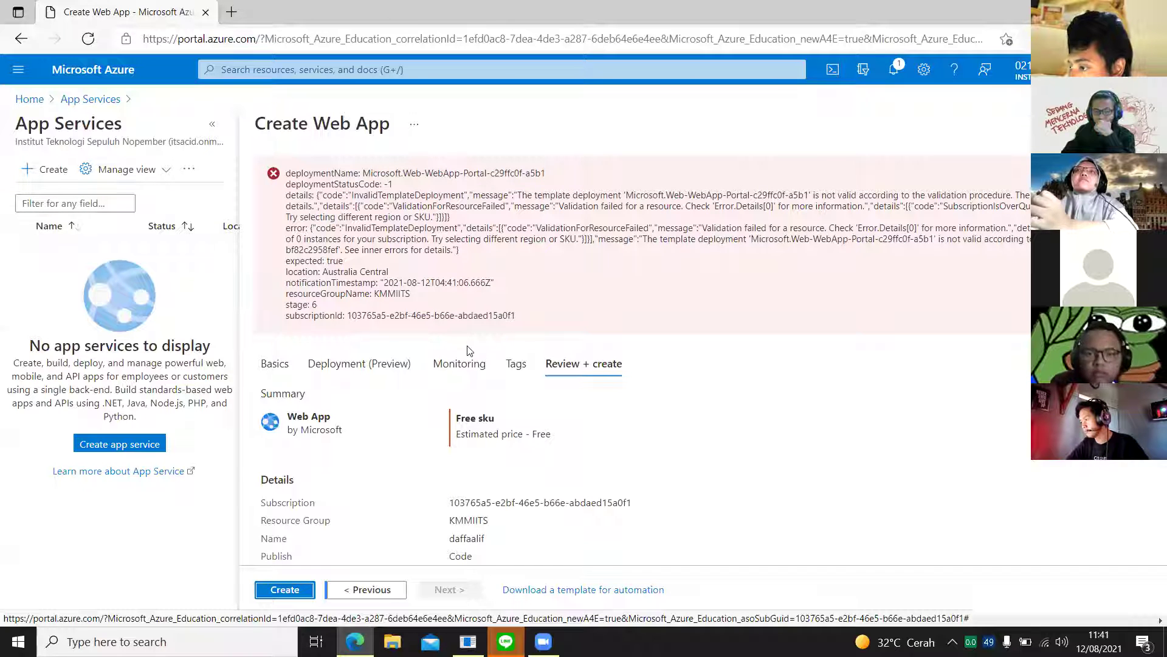
scroll(509, 479, down, 2)
scroll(508, 481, down, 4)
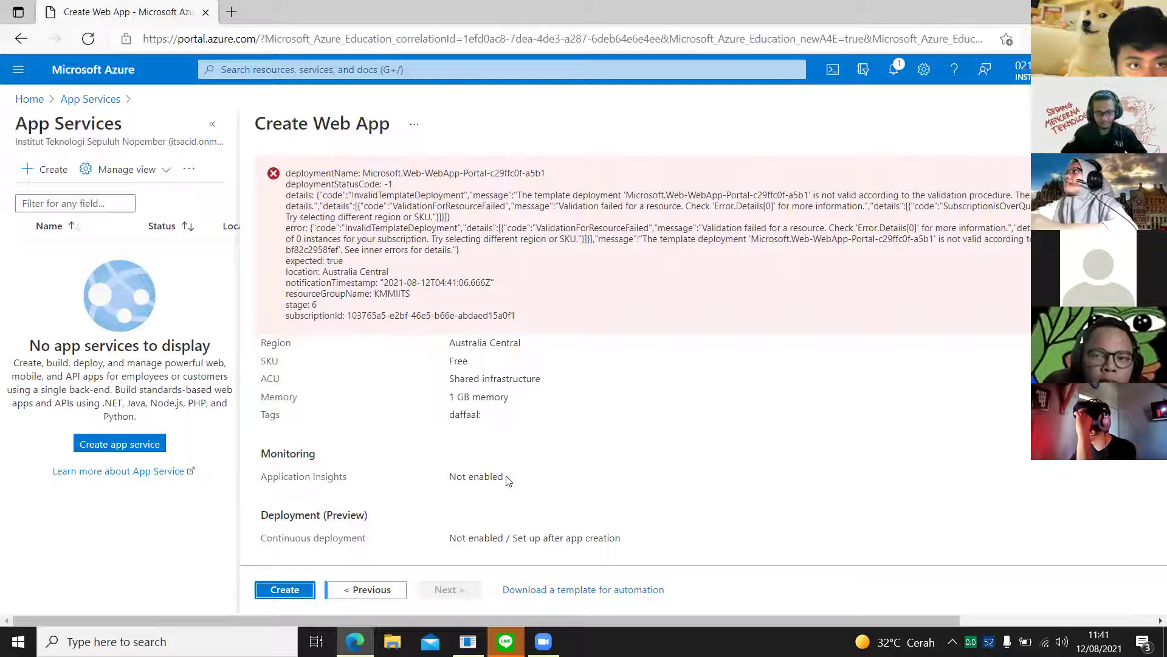
scroll(438, 493, up, 4)
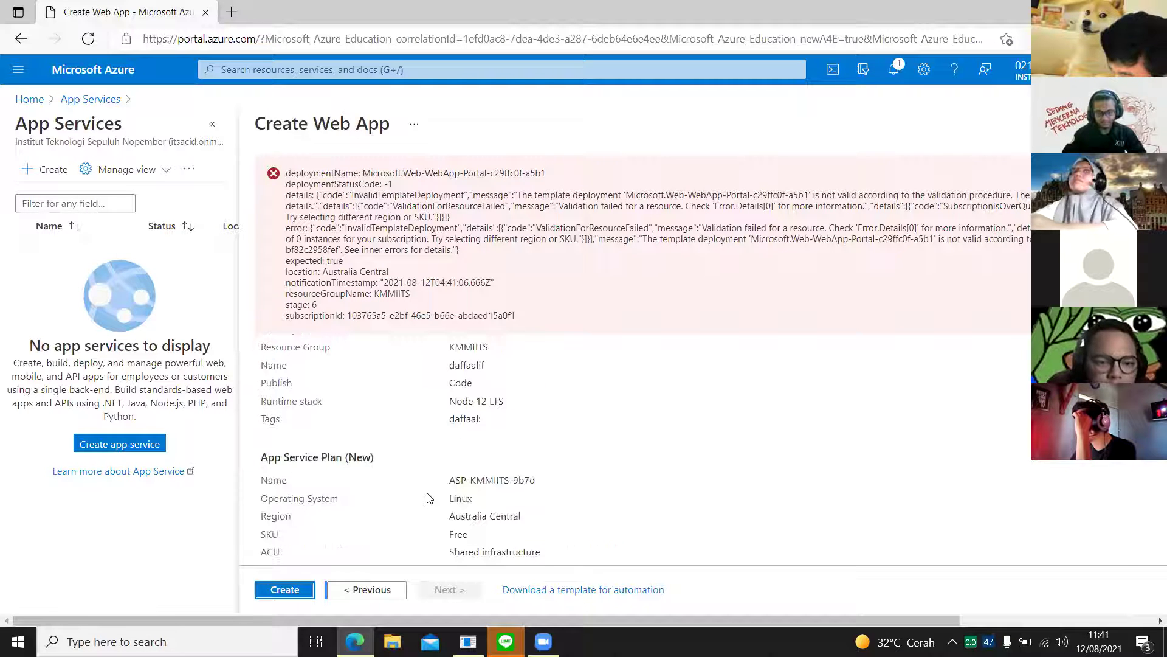
scroll(427, 498, down, 2)
Step: Return to the Basics form and change the plan size to Basic B1 with 1.75 GB memory
click(351, 591)
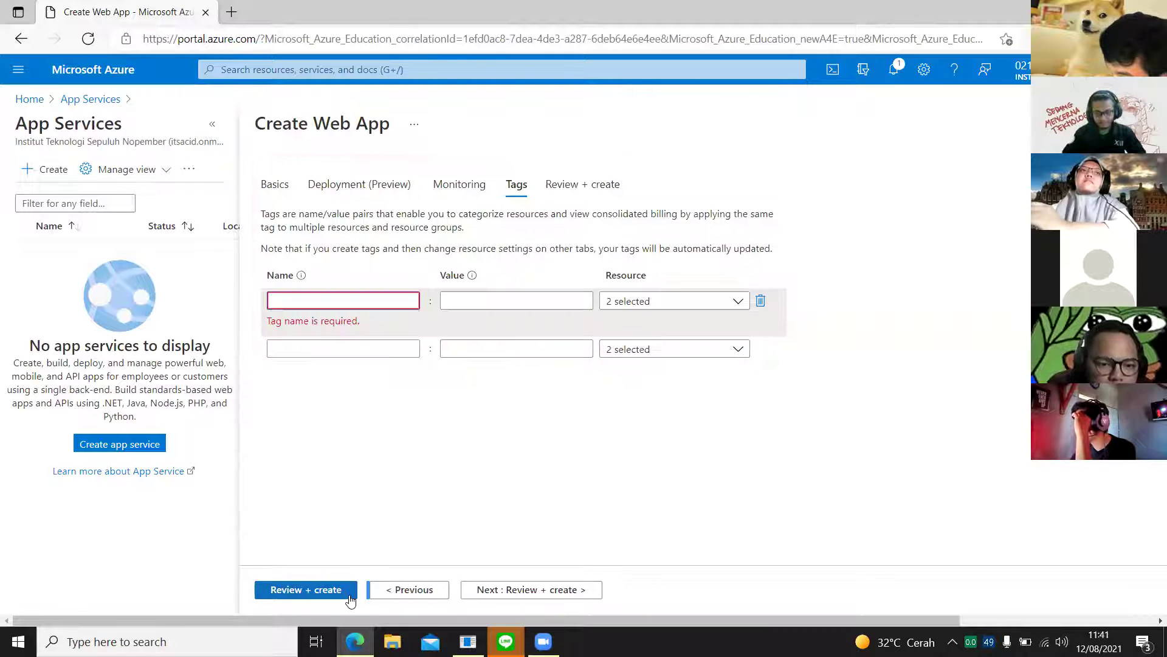
click(350, 596)
scroll(394, 542, down, 1)
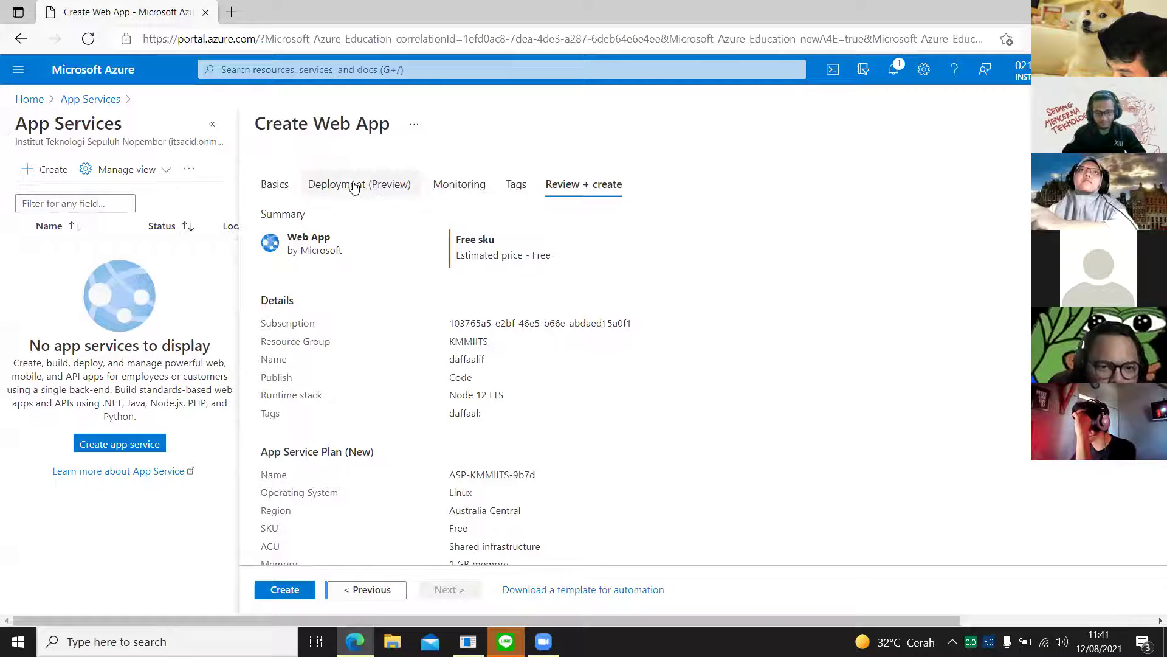
click(282, 192)
scroll(529, 426, down, 4)
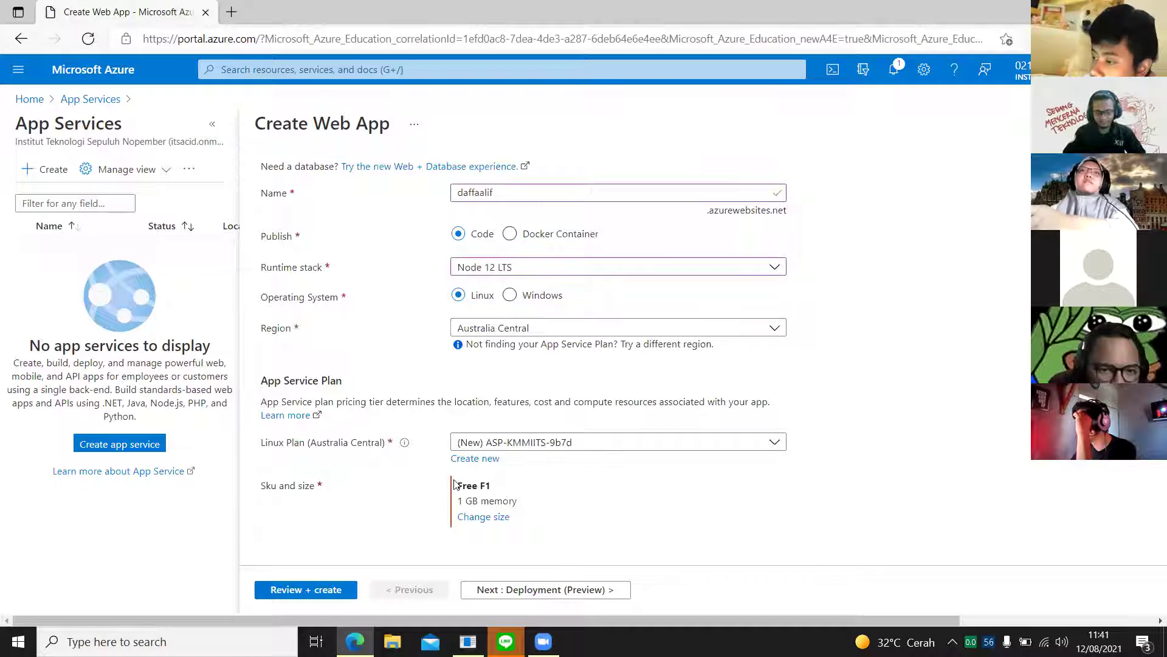
click(484, 517)
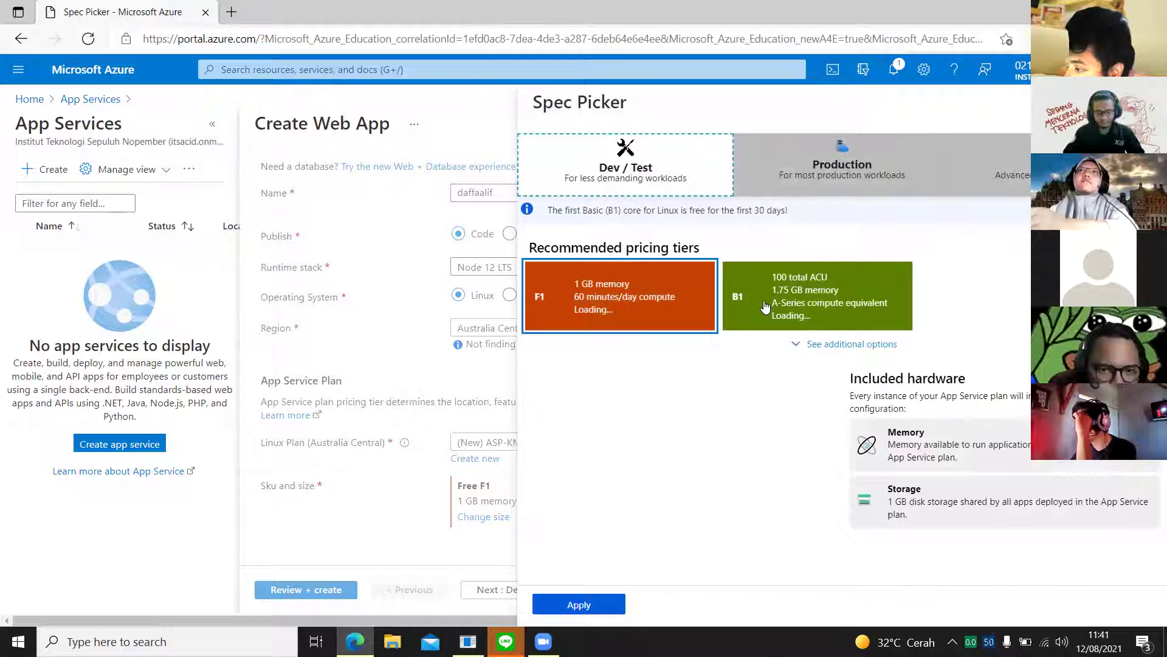
click(763, 312)
click(605, 605)
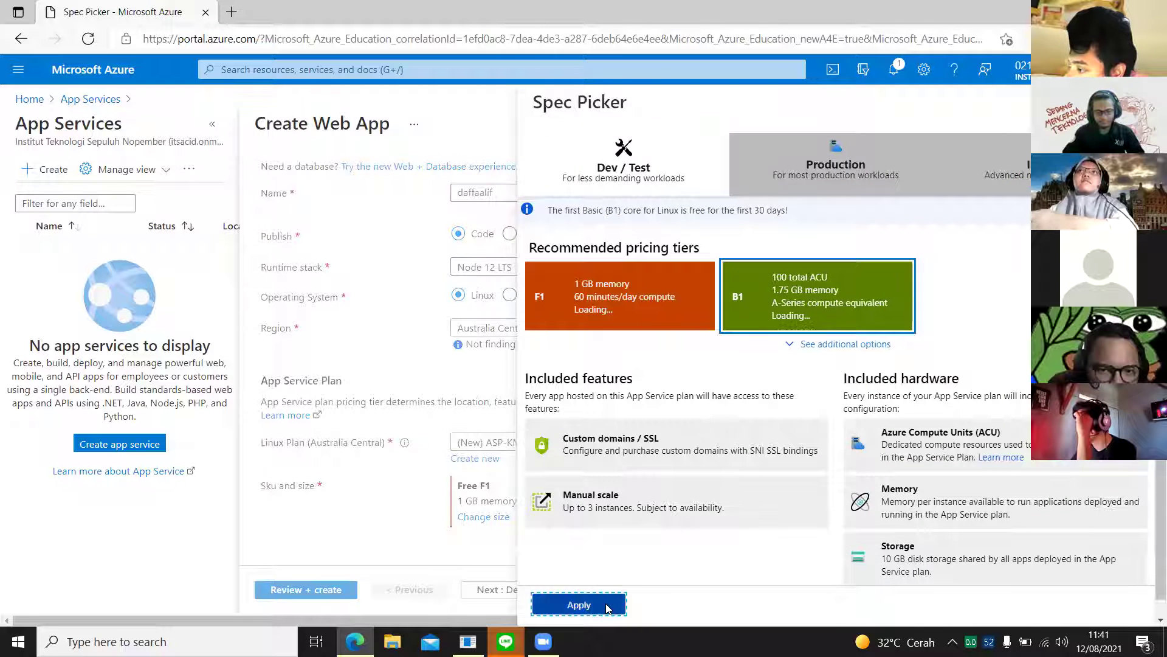
Step: Resubmit the Basic B1 web app from Review + create and check the repeated validation error
click(490, 590)
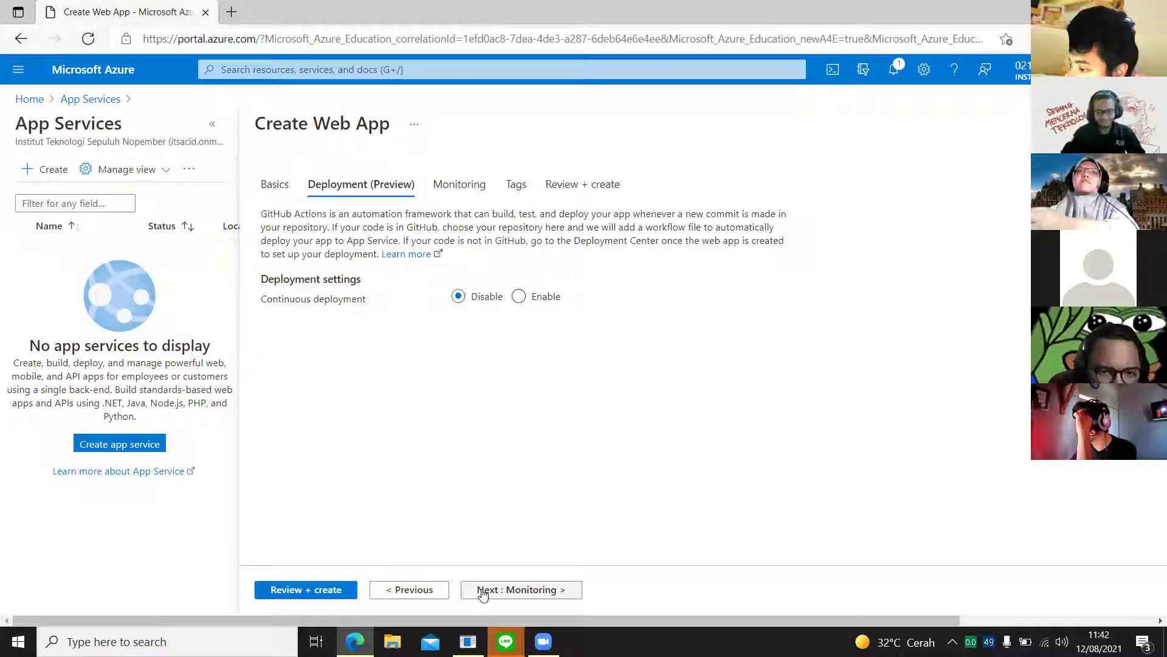
click(586, 185)
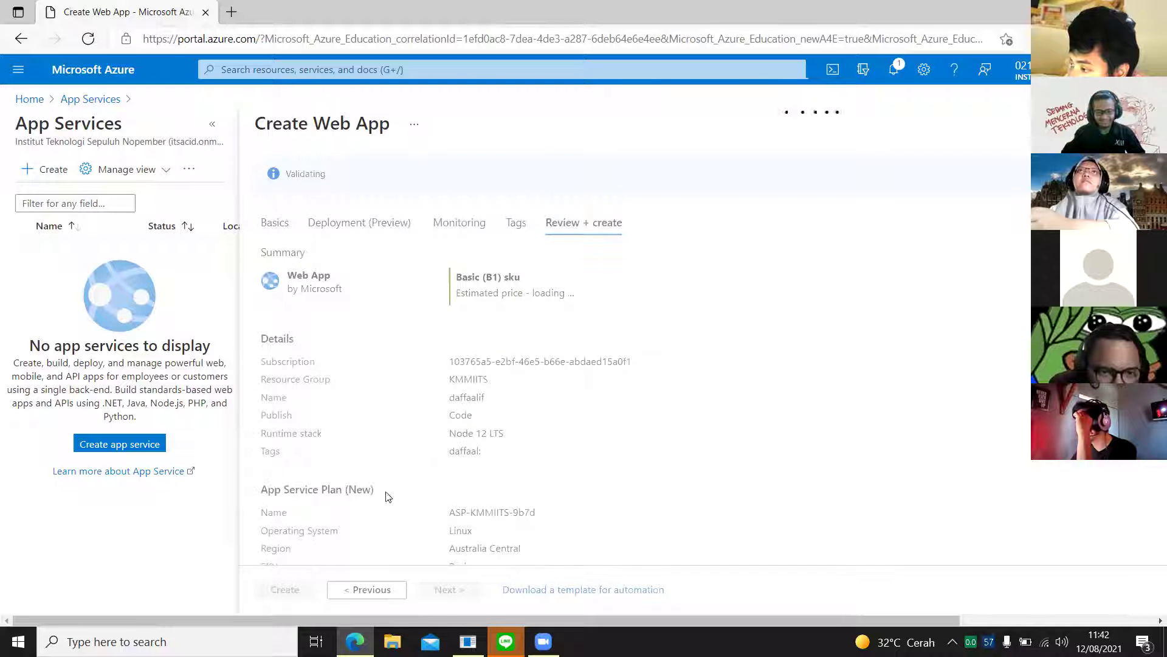
scroll(384, 496, down, 3)
click(275, 597)
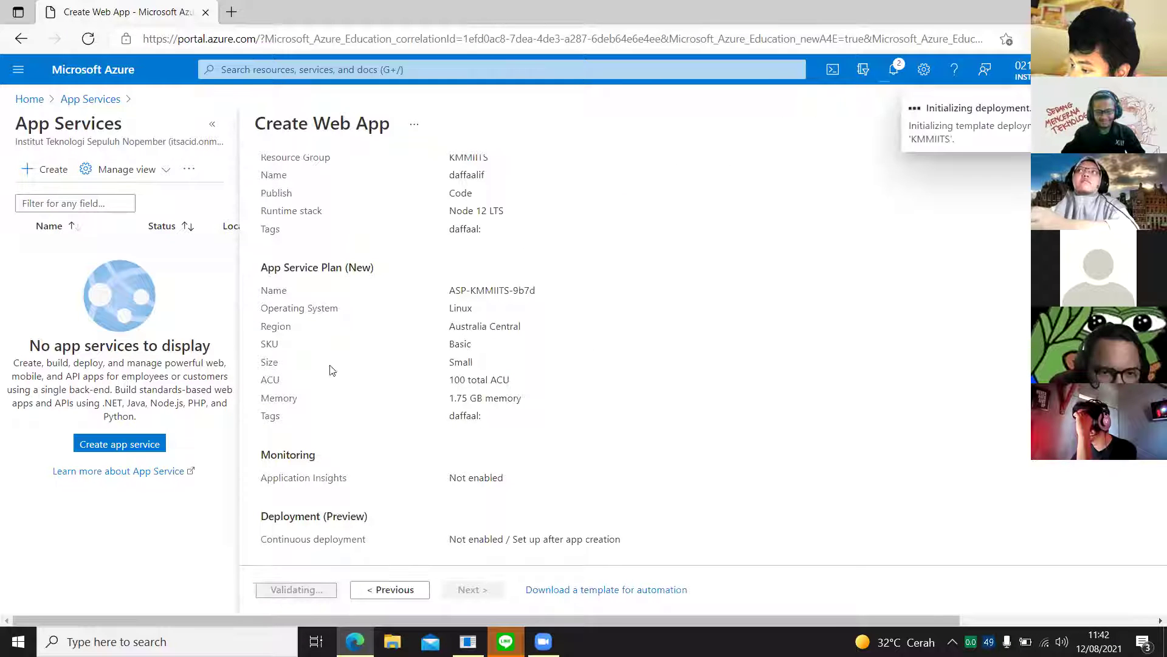
scroll(559, 241, up, 1)
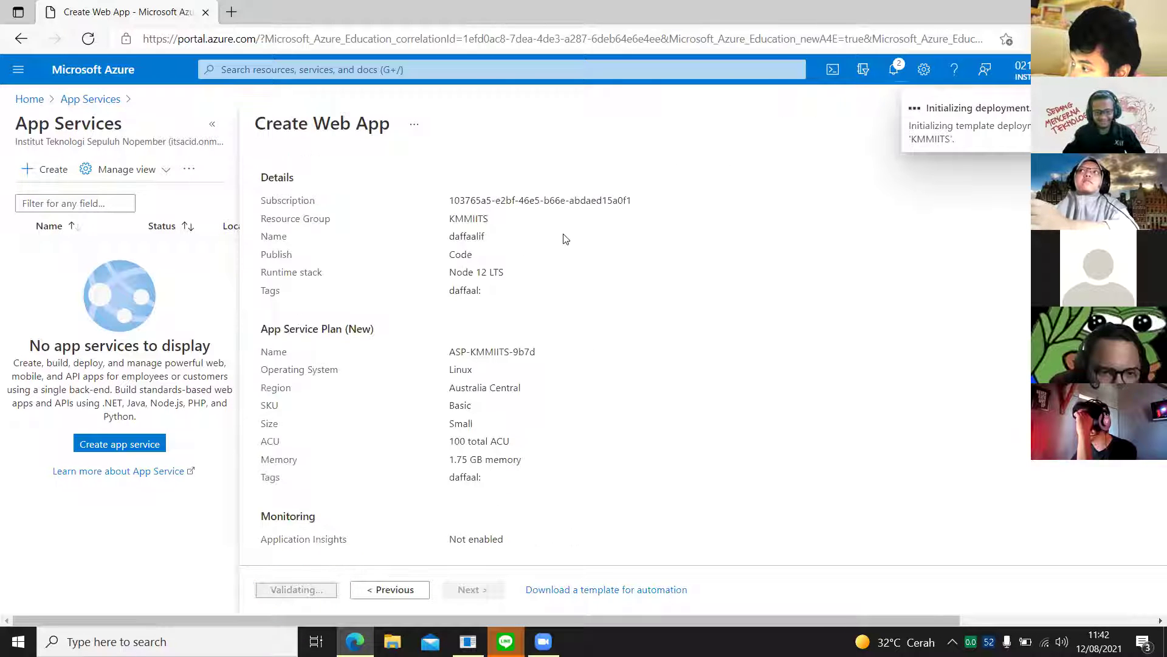
scroll(486, 341, down, 1)
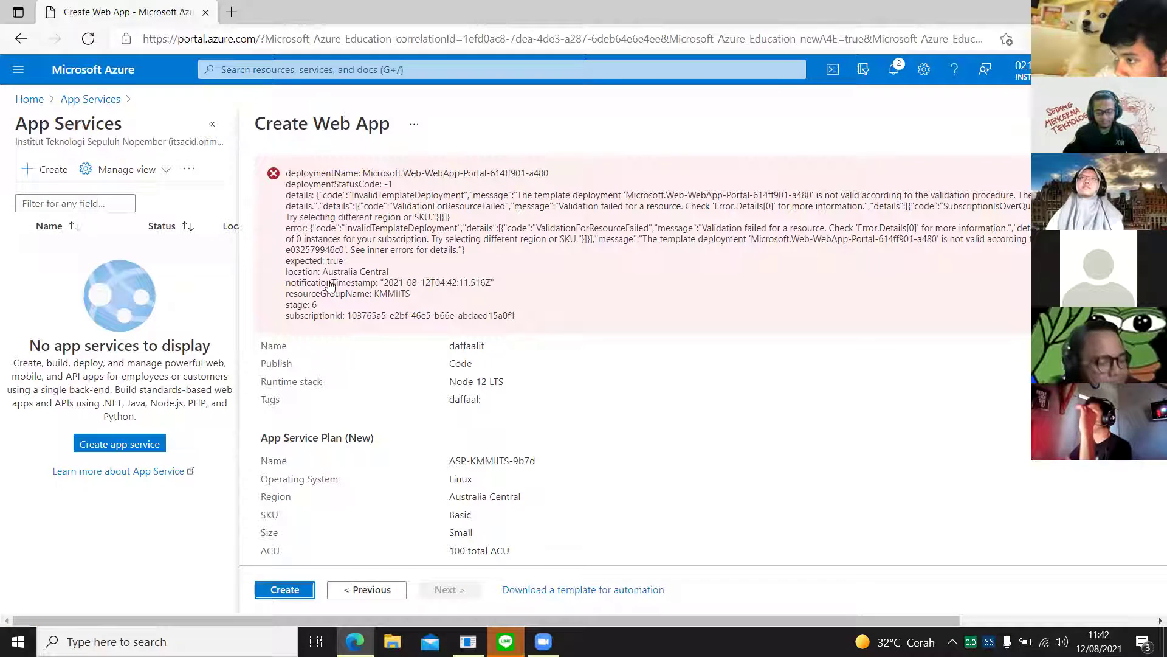
Step: Set the region to Southeast Asia, creating plan ASP-KMMIITS-bc3a, and return to Review + create
click(359, 590)
click(273, 186)
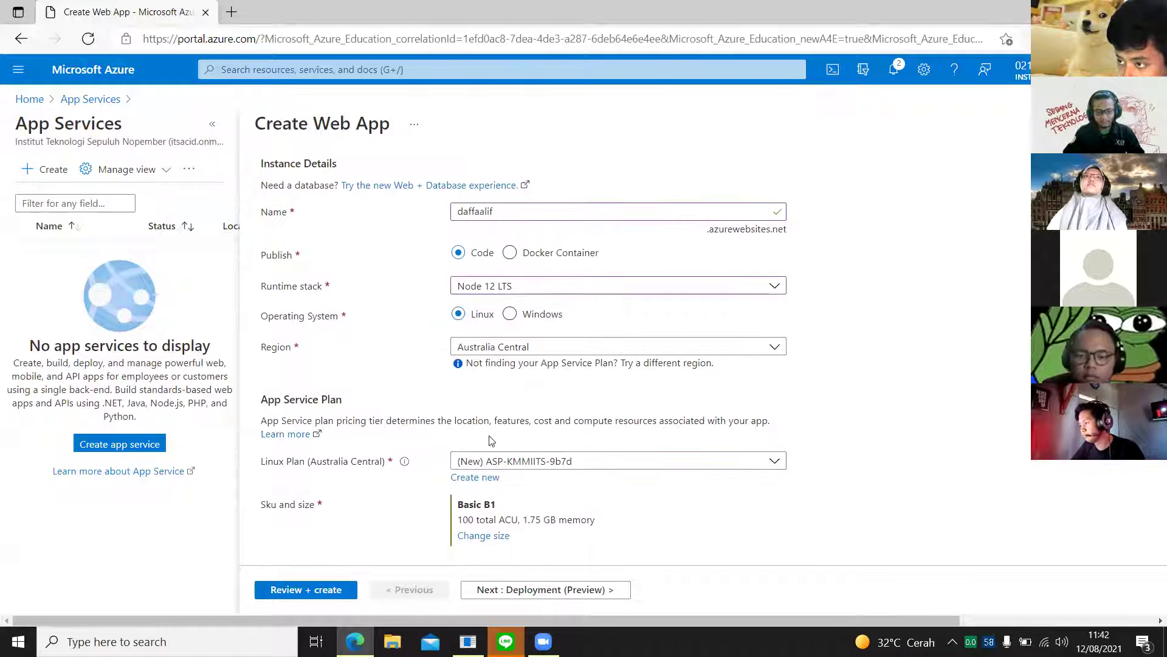
click(514, 351)
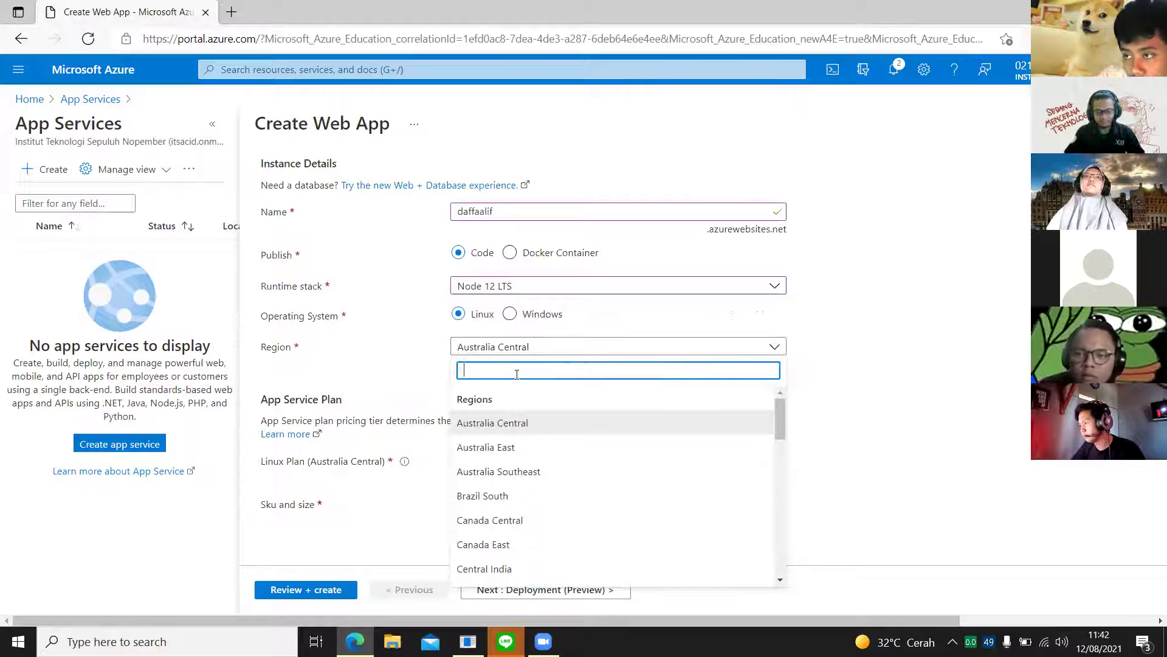
text(asia)
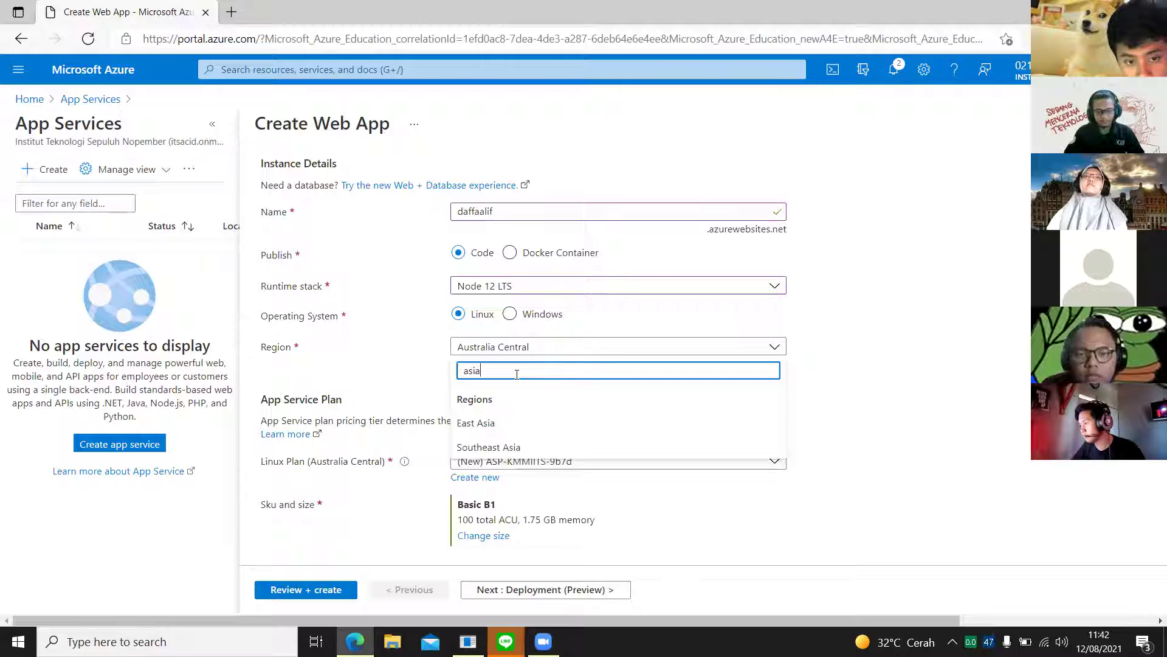
click(521, 449)
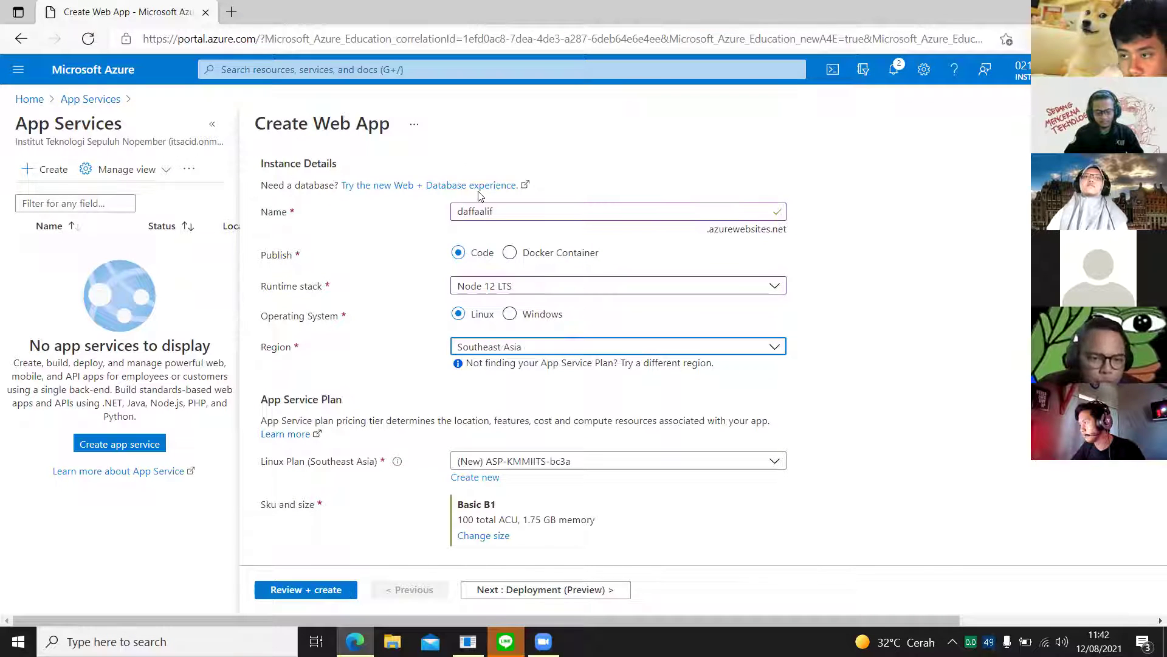
scroll(485, 207, up, 4)
click(582, 183)
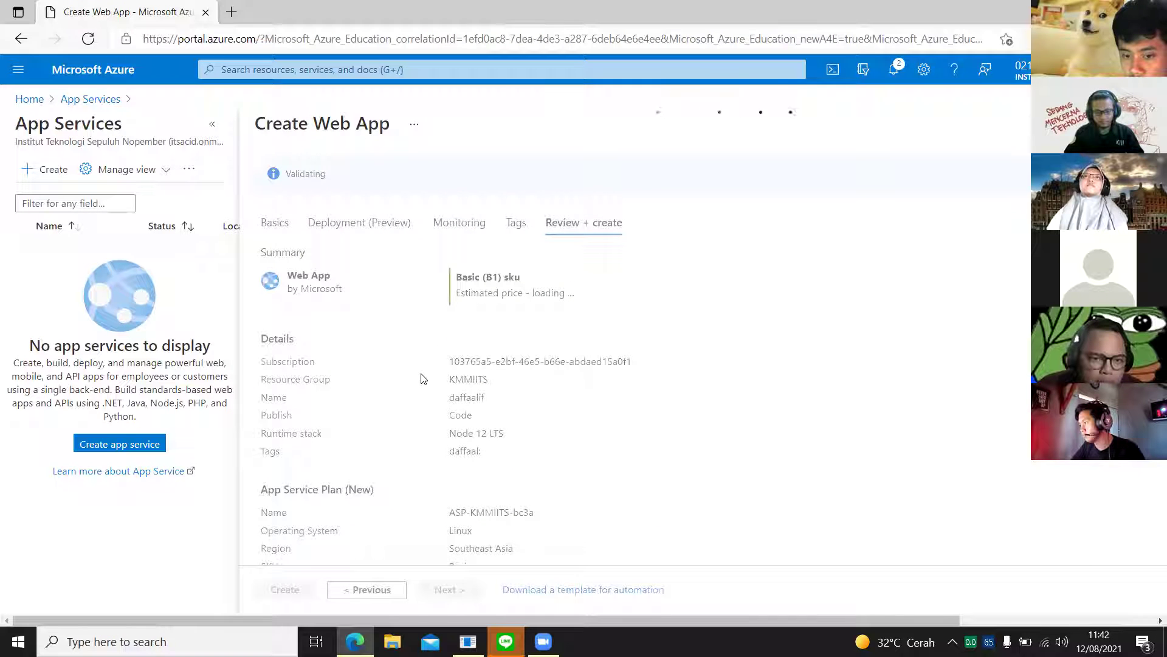
Step: Click Create on the review page to submit the Southeast Asia B1 web app deployment
scroll(385, 457, down, 2)
click(292, 591)
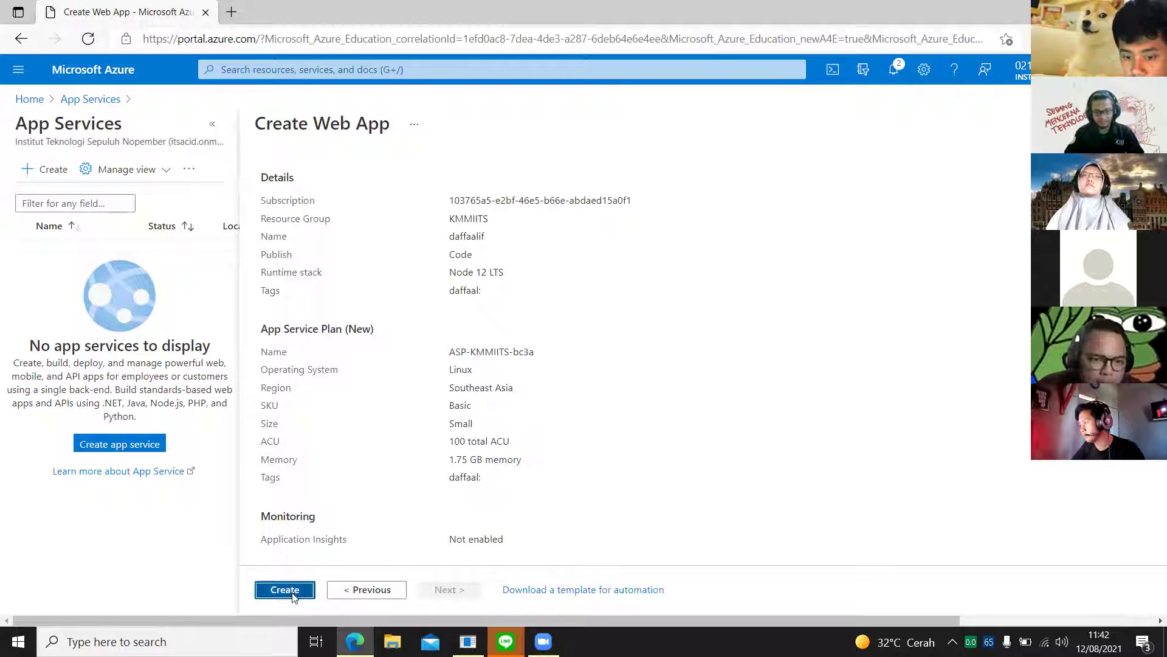
scroll(834, 386, up, 2)
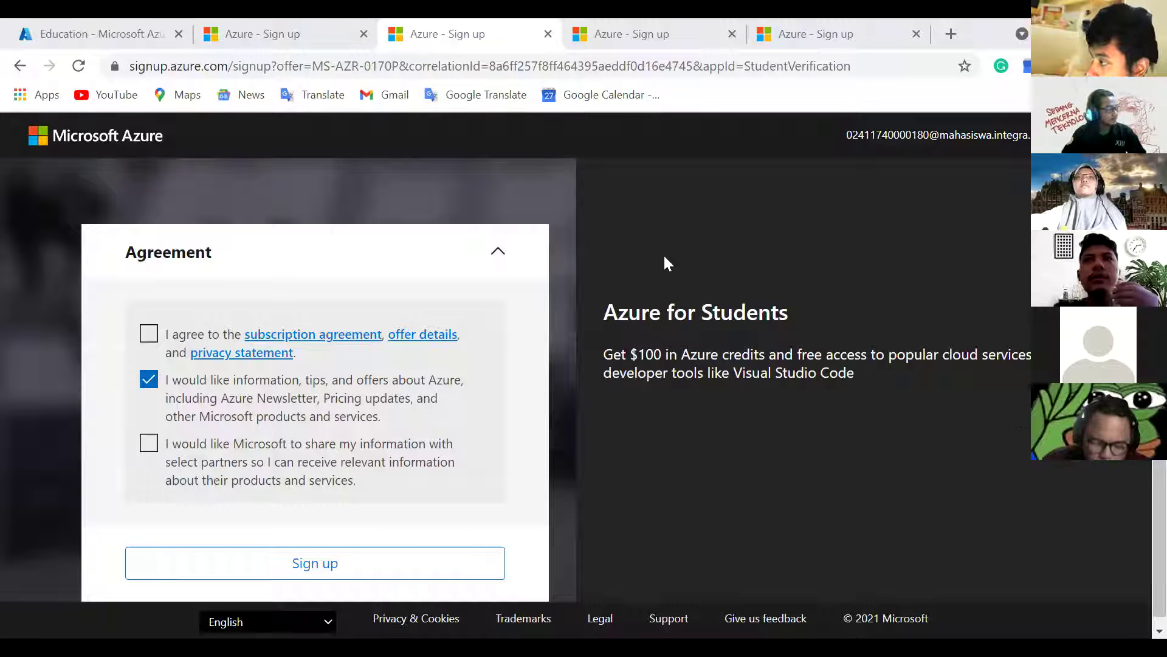
Step: Decline marketing offers, accept the subscription agreement and submit the Azure student sign-up
click(152, 381)
click(148, 334)
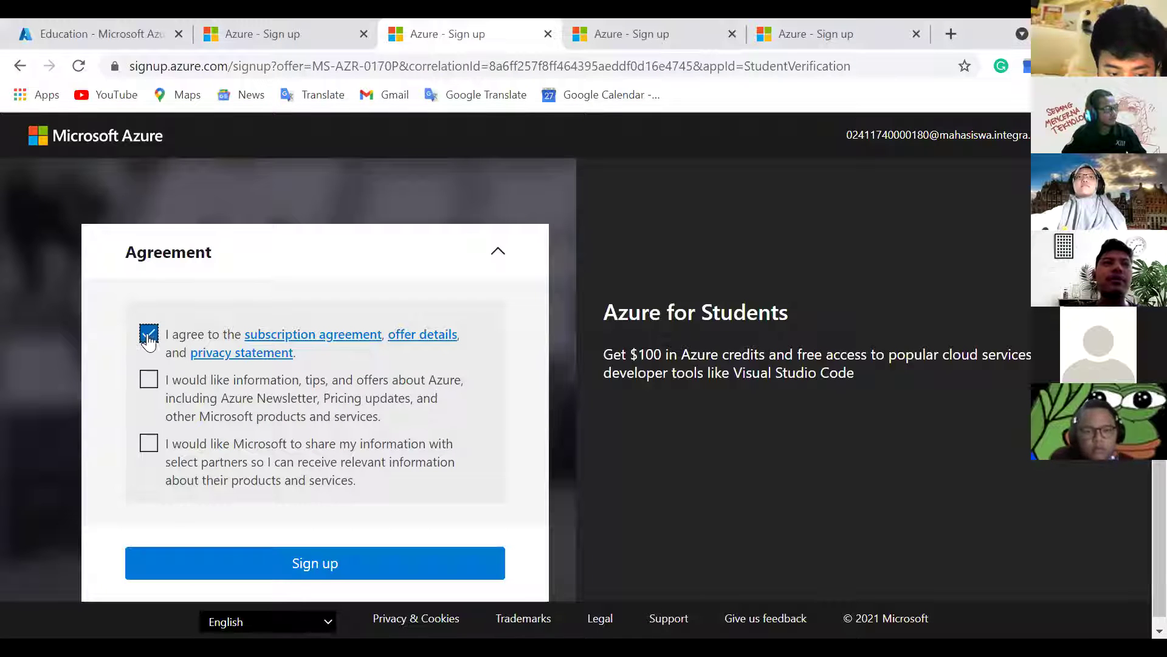
click(336, 565)
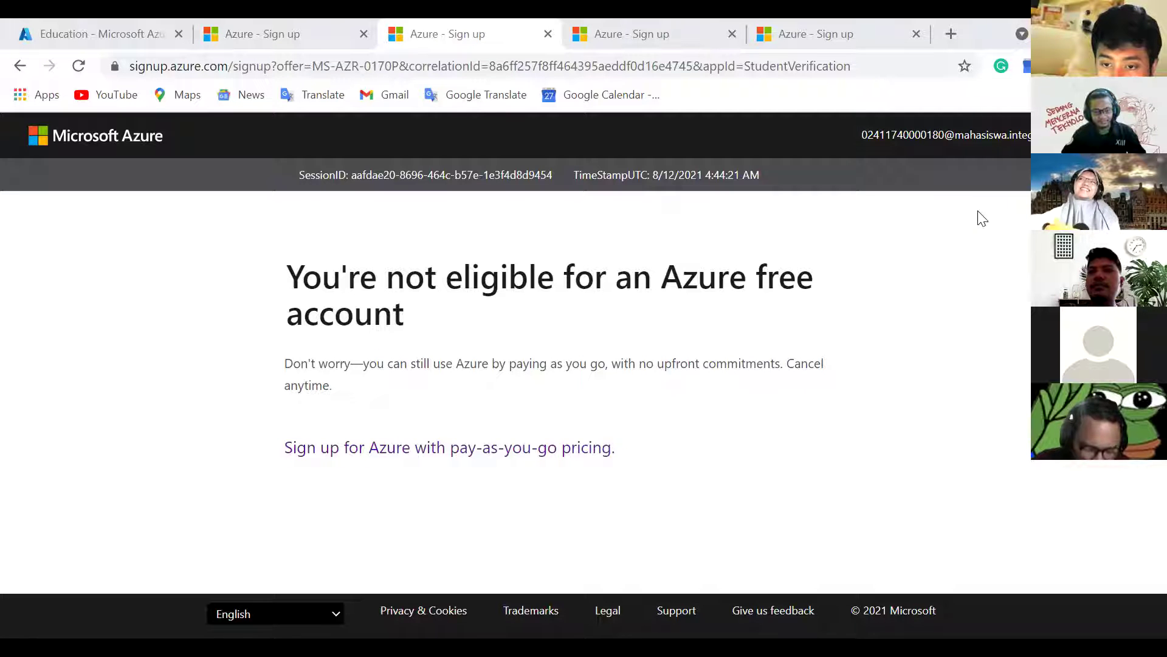
Step: Start a new browser tab searching for 'myits'
click(952, 34)
text(my)
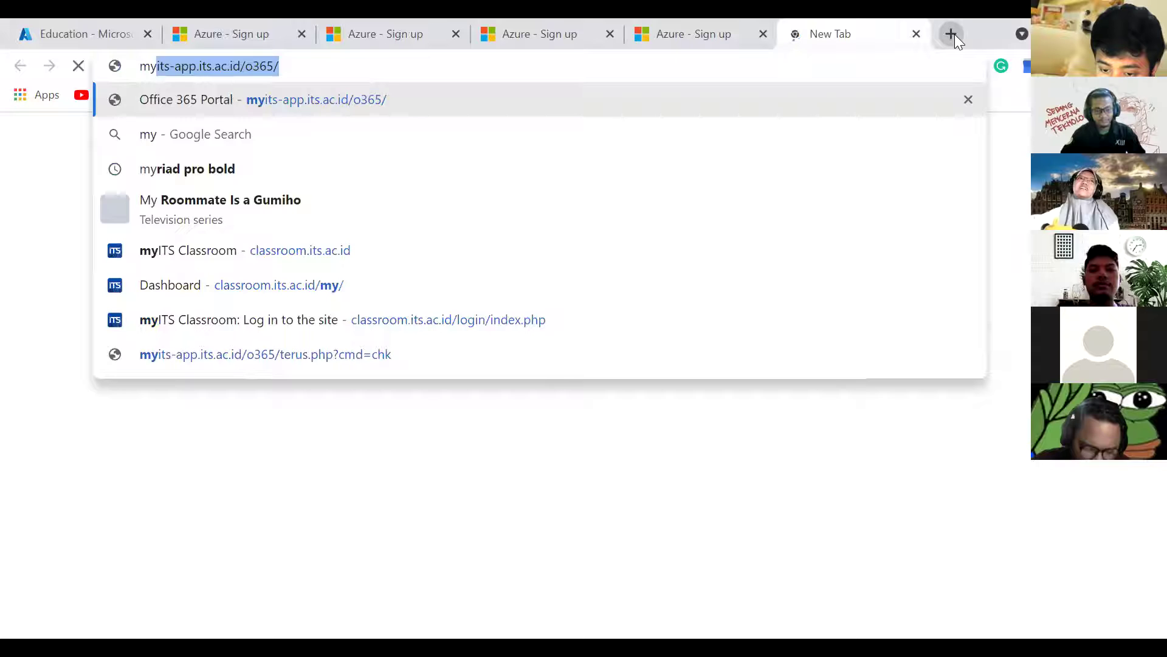
text(its)
key(Down)
key(Down)
key(Down)
key(Down)
Step: Go to my.its.ac.id in the new tab
key(Up)
key(Up)
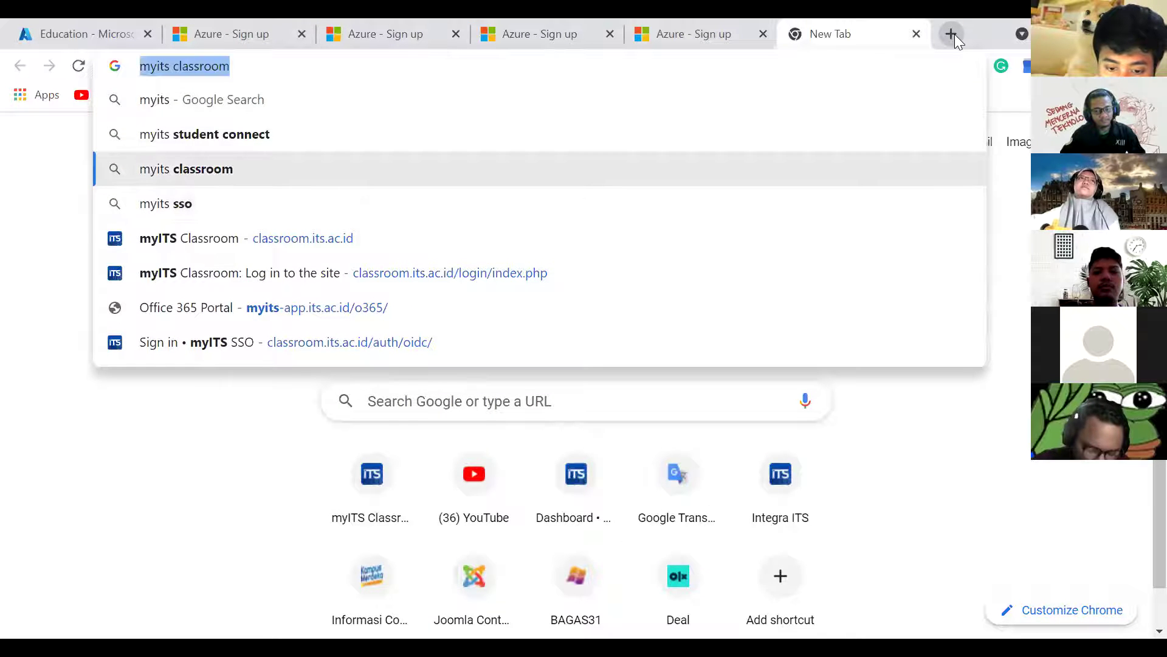
text(my.its.ac.id)
key(Return)
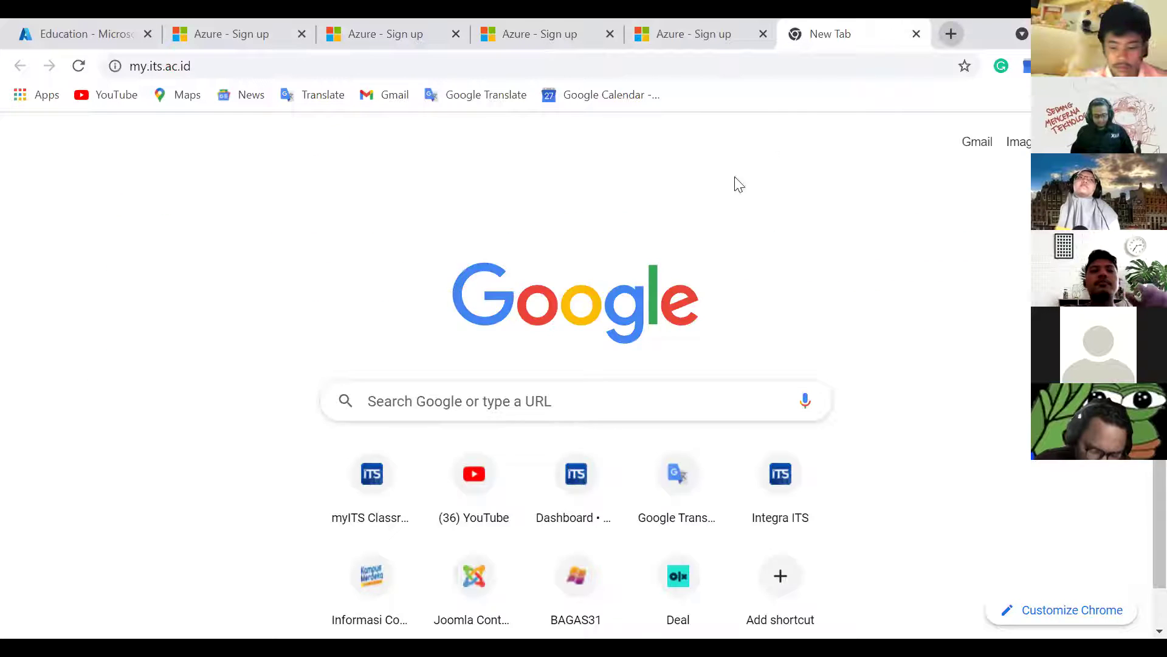
Step: Sign in to myITS SSO again after the session expired, staying signed in to Microsoft
click(626, 396)
click(641, 428)
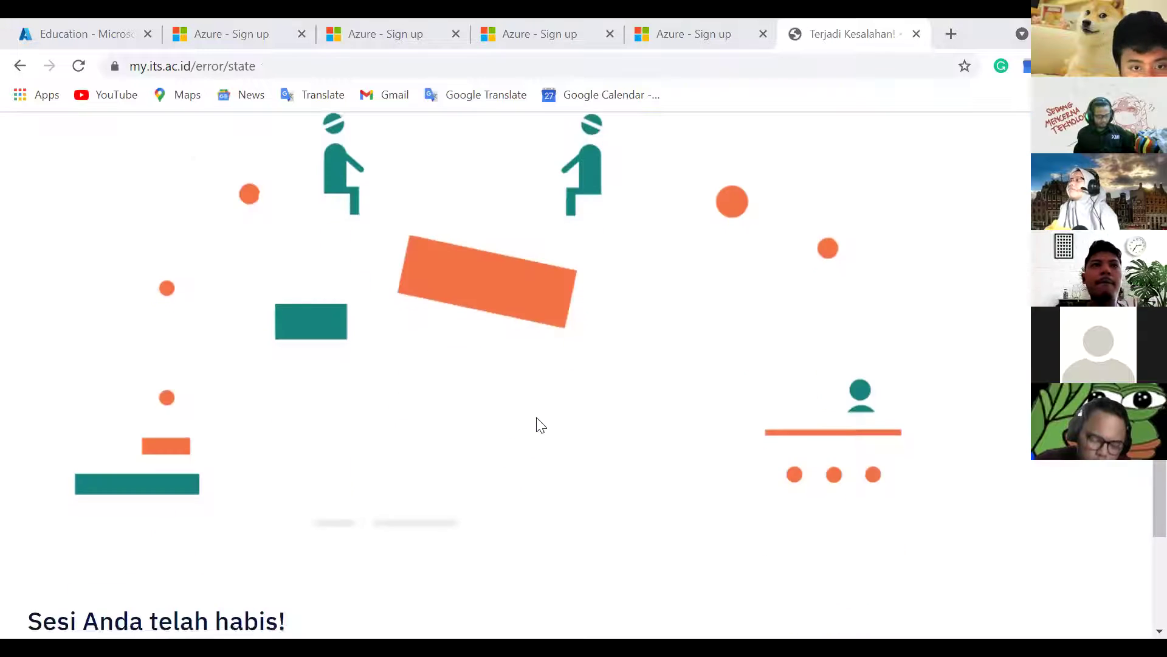
scroll(536, 417, down, 4)
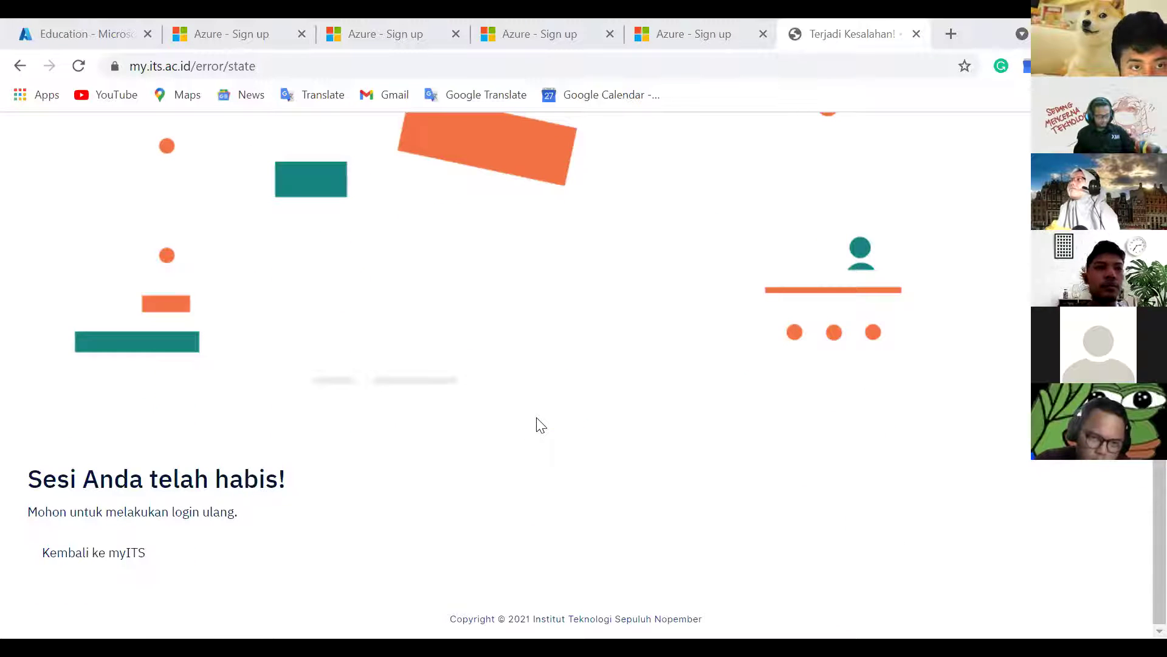
click(108, 556)
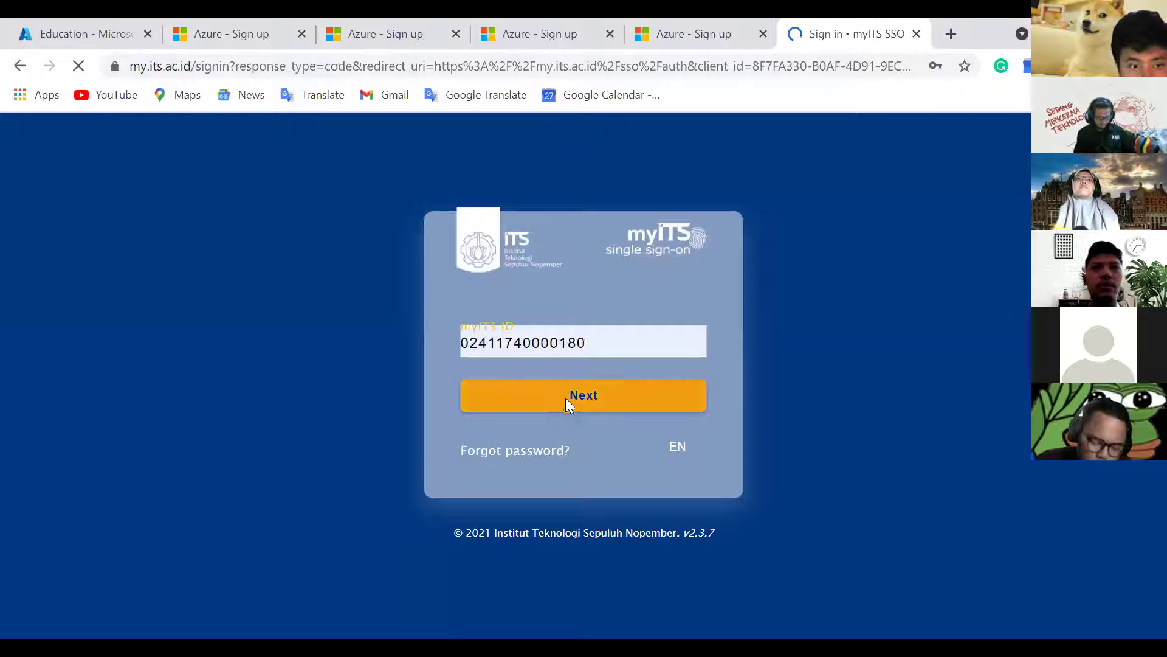
click(561, 396)
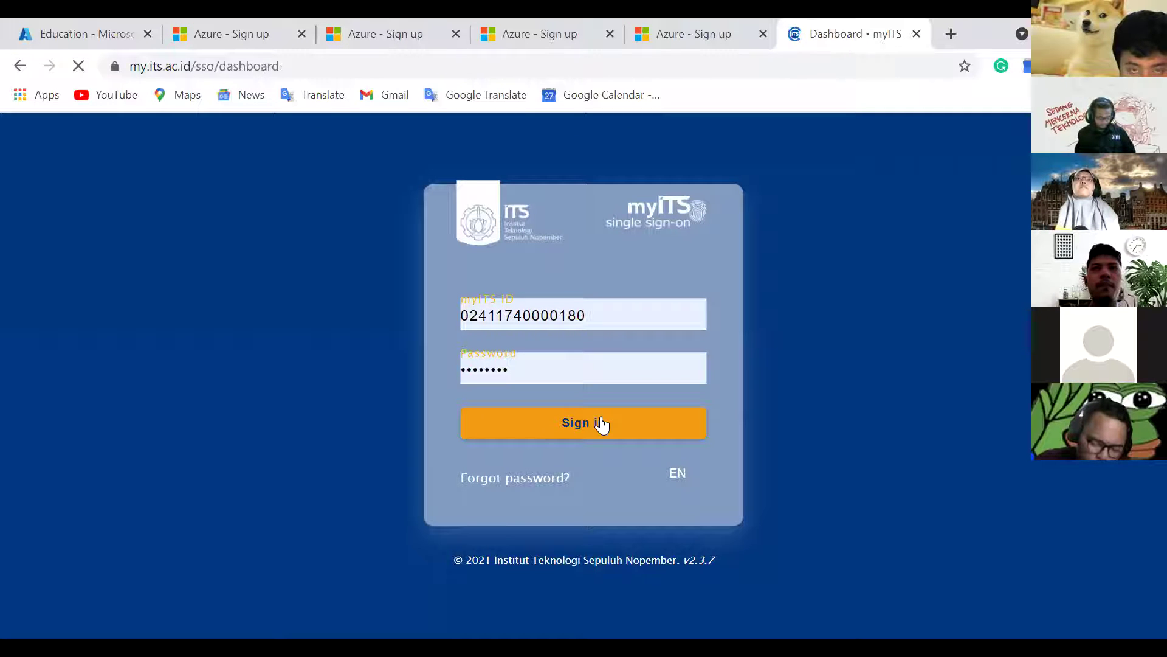
scroll(602, 424, down, 10)
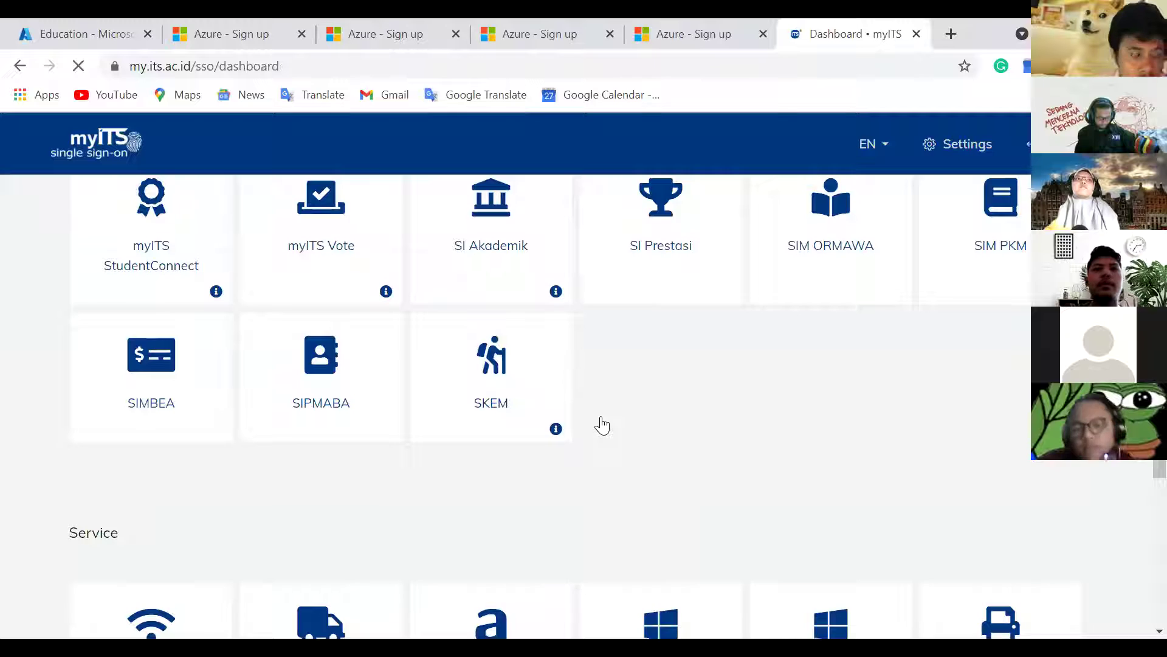
scroll(602, 425, down, 1)
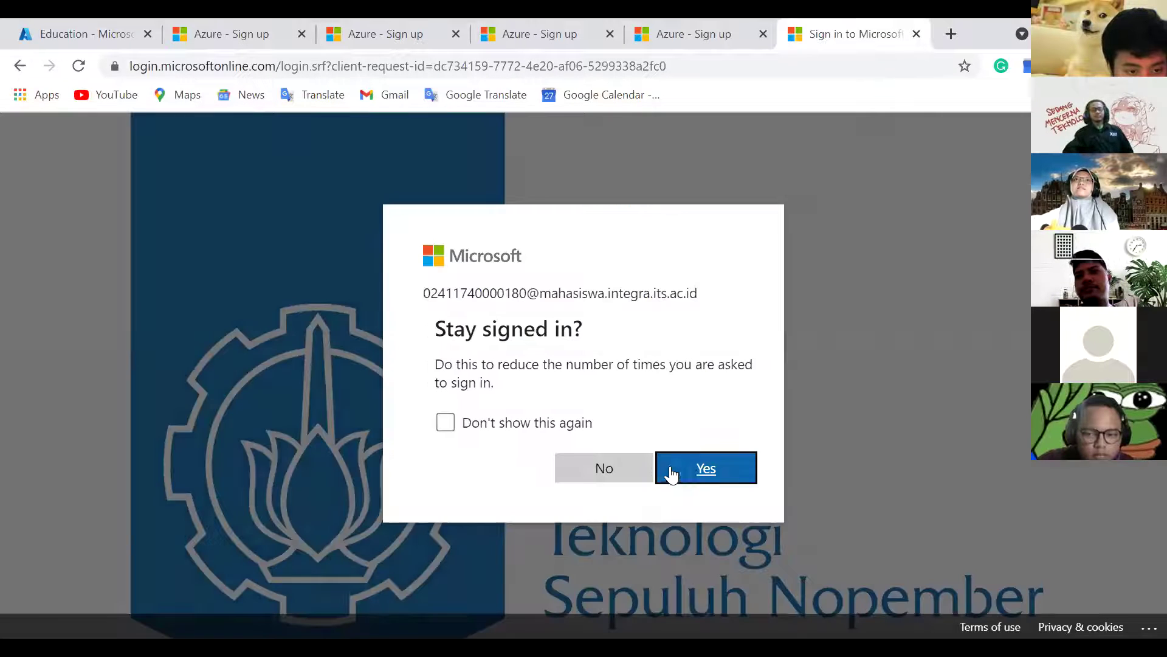
click(677, 473)
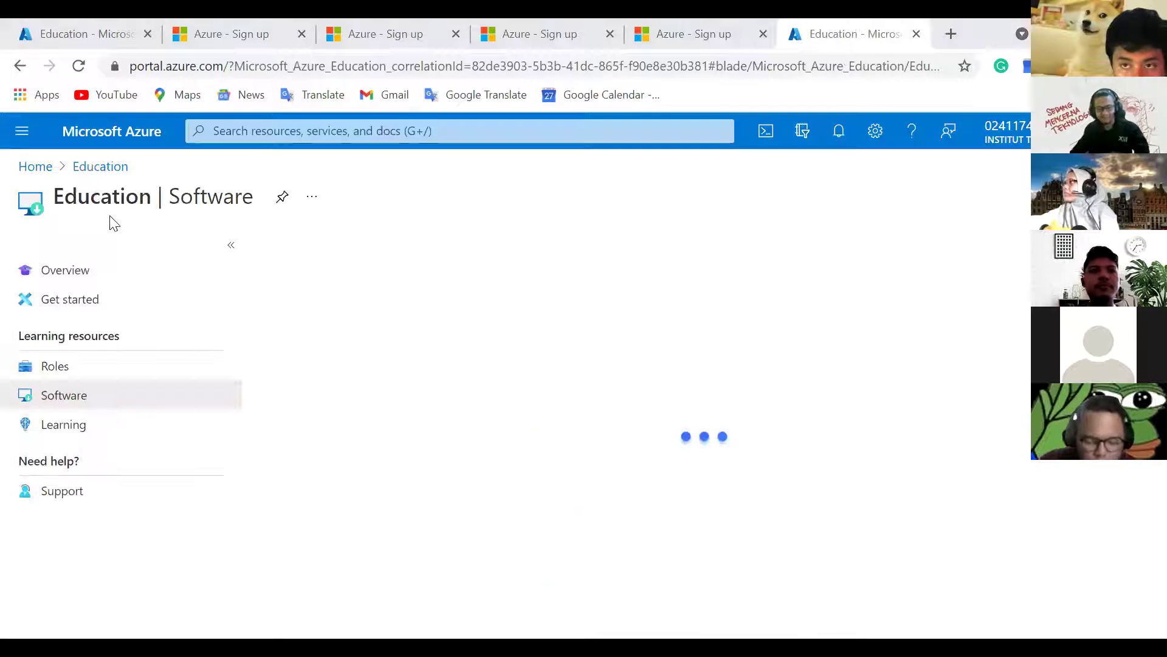
click(24, 137)
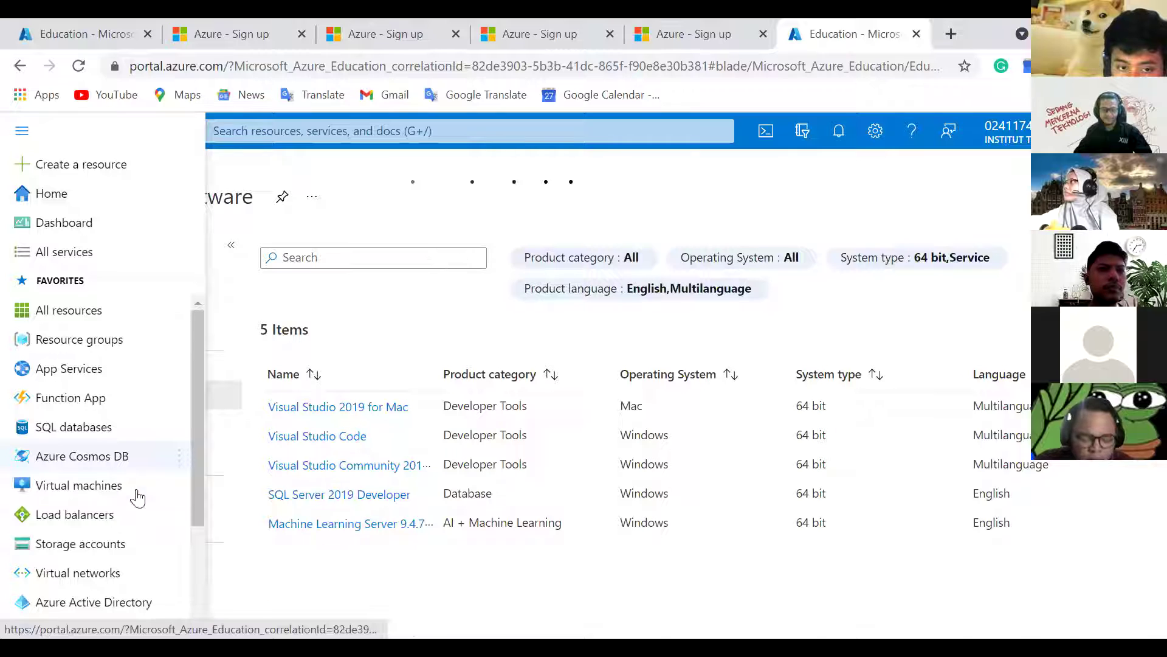
click(108, 494)
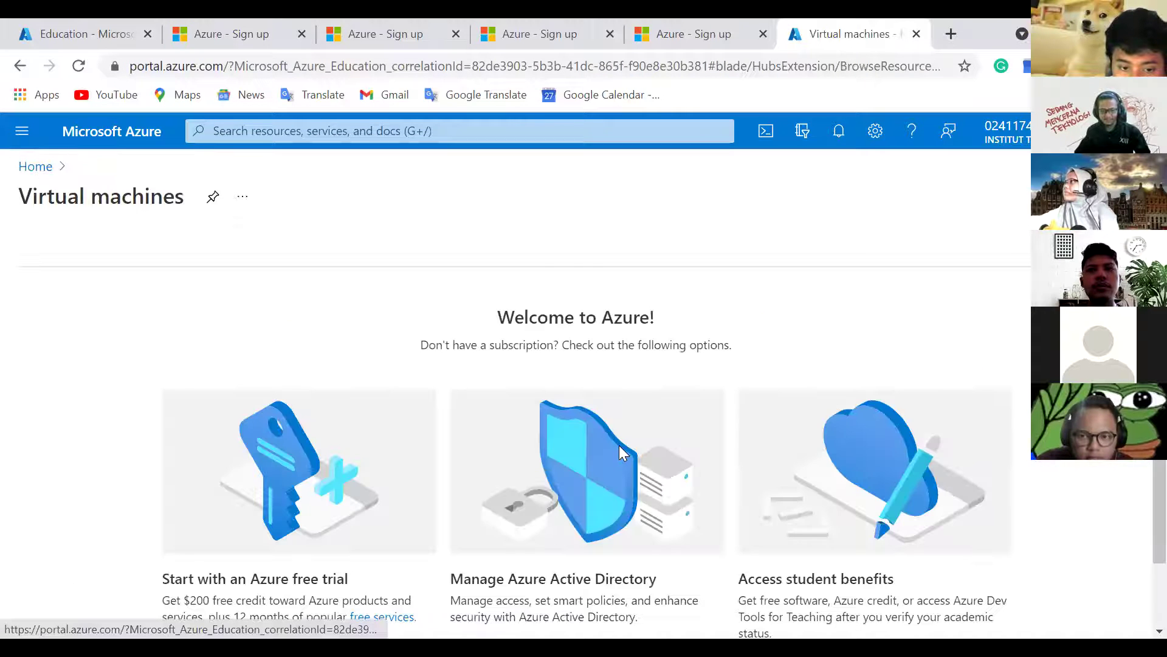
scroll(619, 445, down, 2)
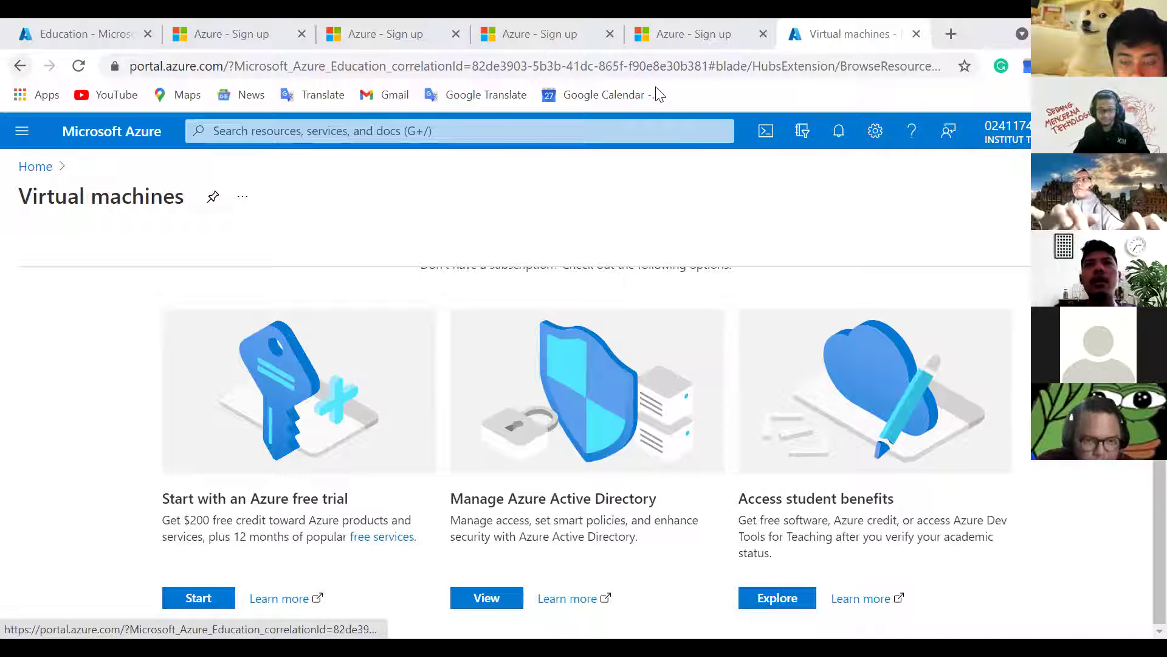
key(alt+Left)
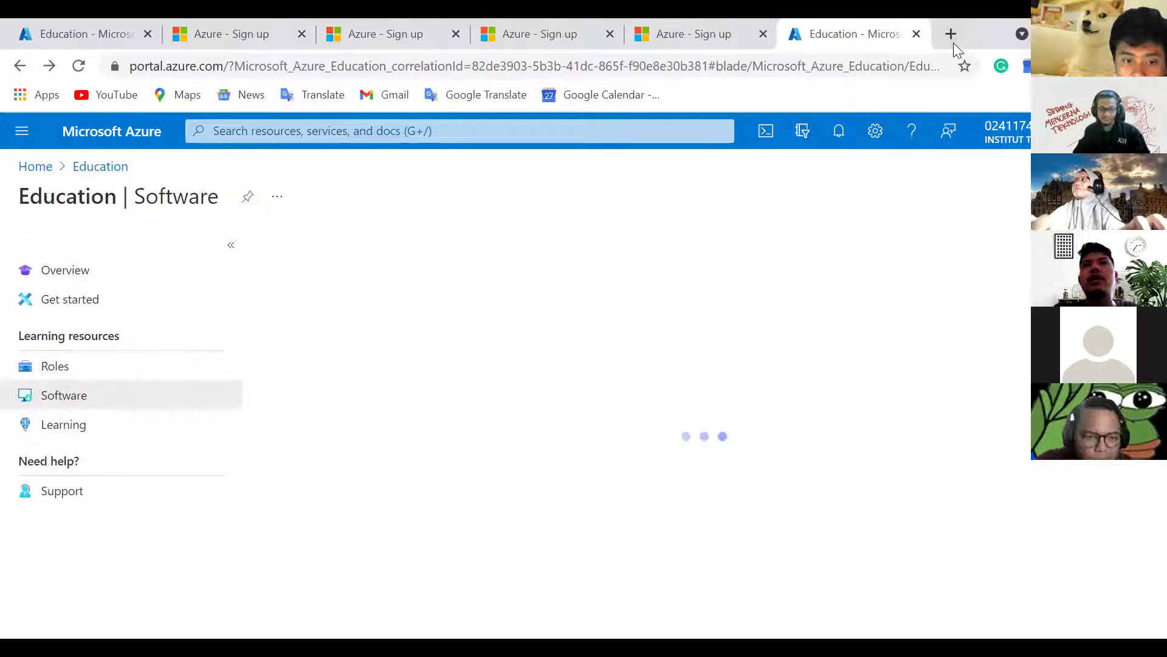
Step: Search the web for 'myits' in a new tab
click(952, 38)
text(my i)
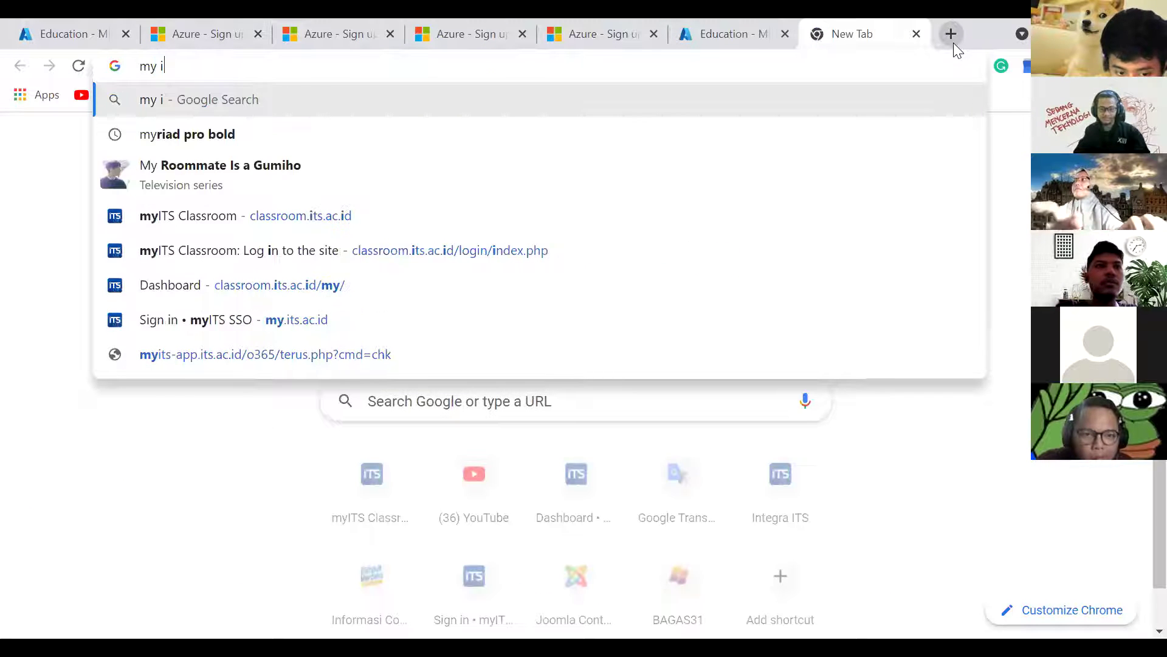
key(BackSpace)
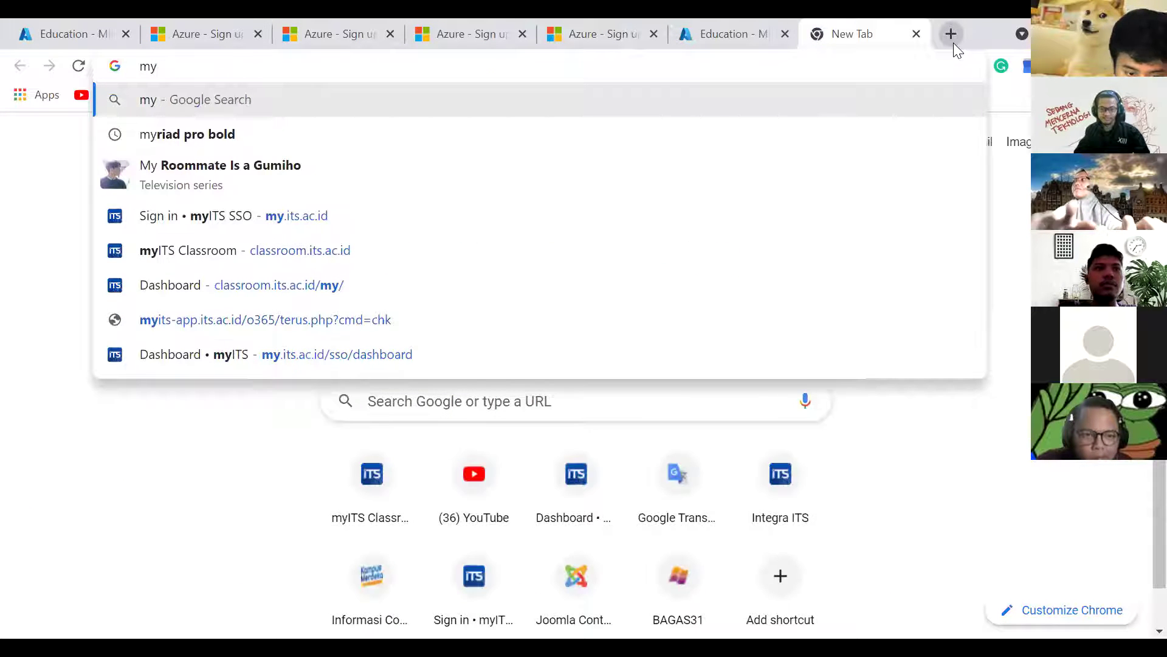
text(its)
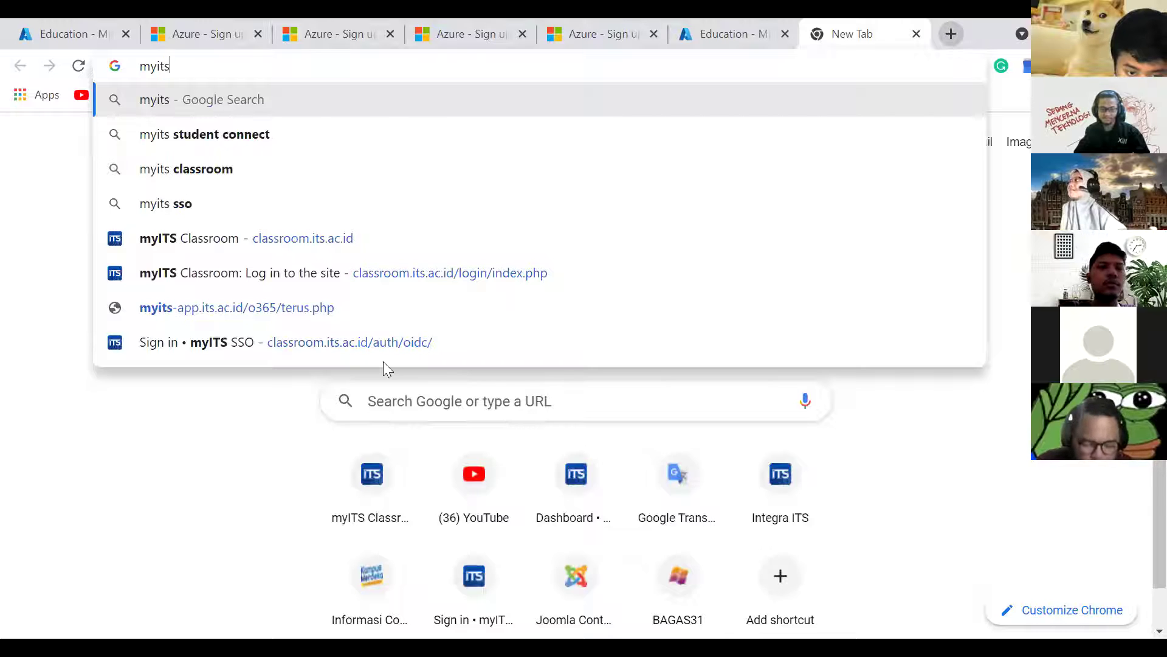
key(Return)
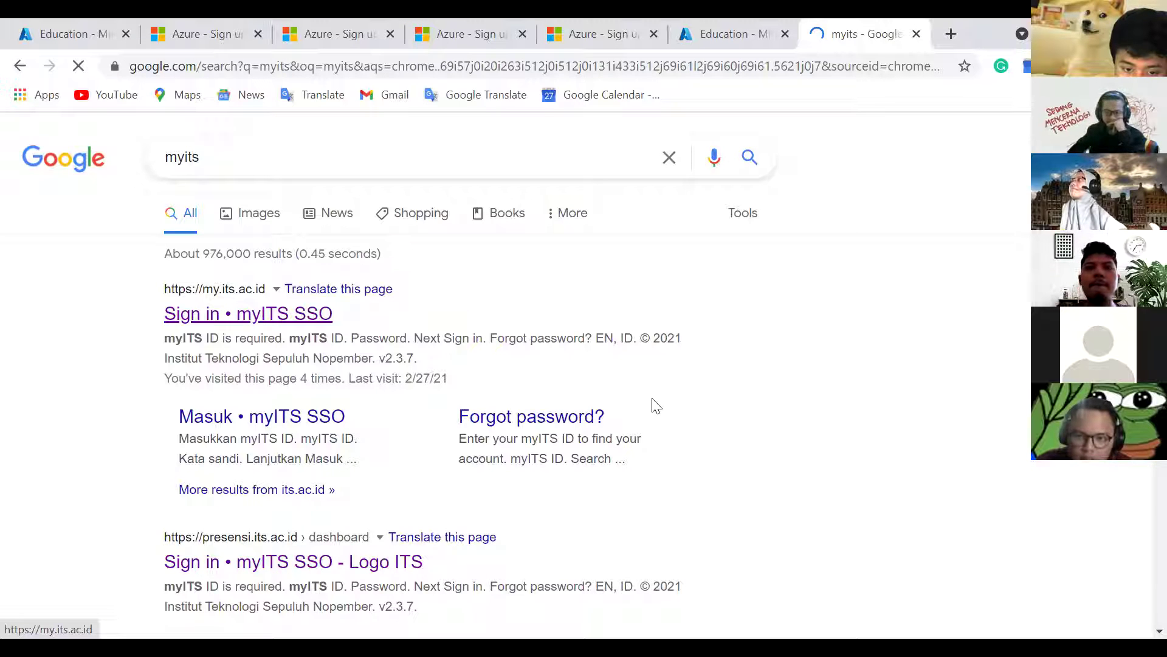
Step: Launch Microsoft Azure from the myITS campus services and stay signed in
scroll(669, 492, down, 5)
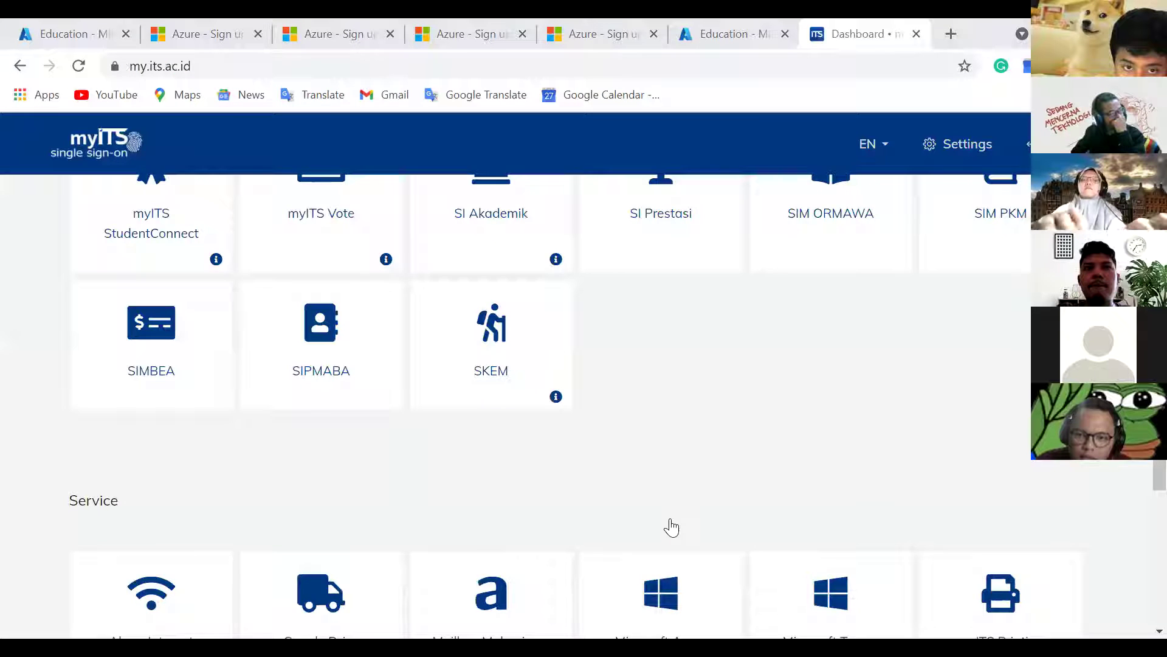
scroll(671, 527, down, 2)
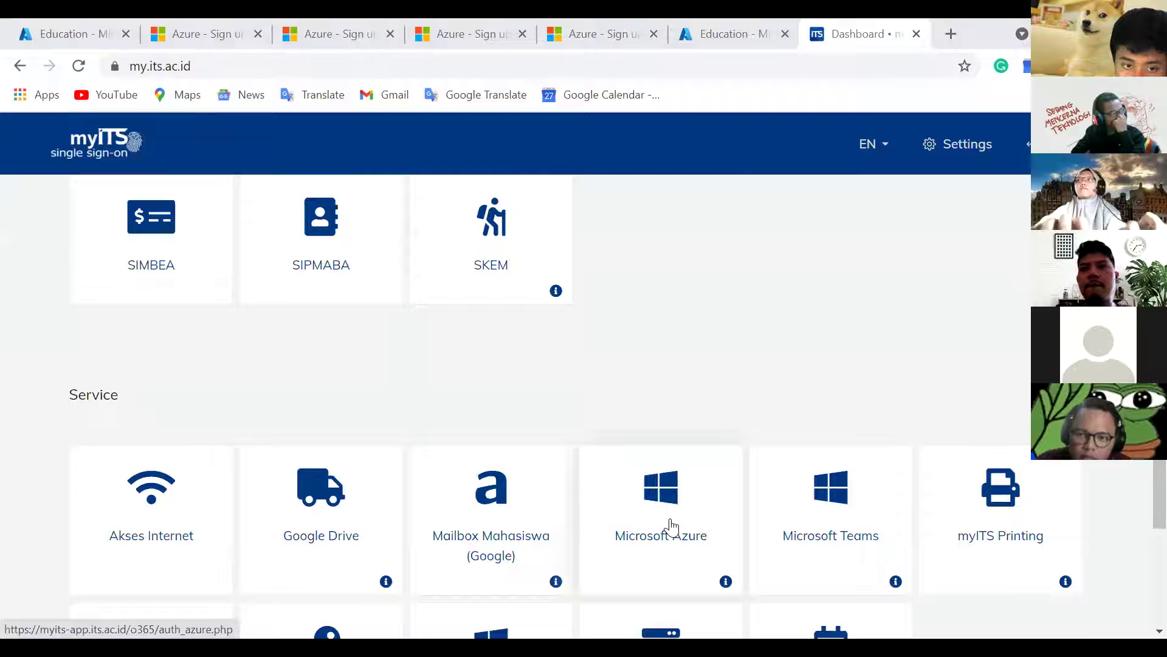
click(671, 527)
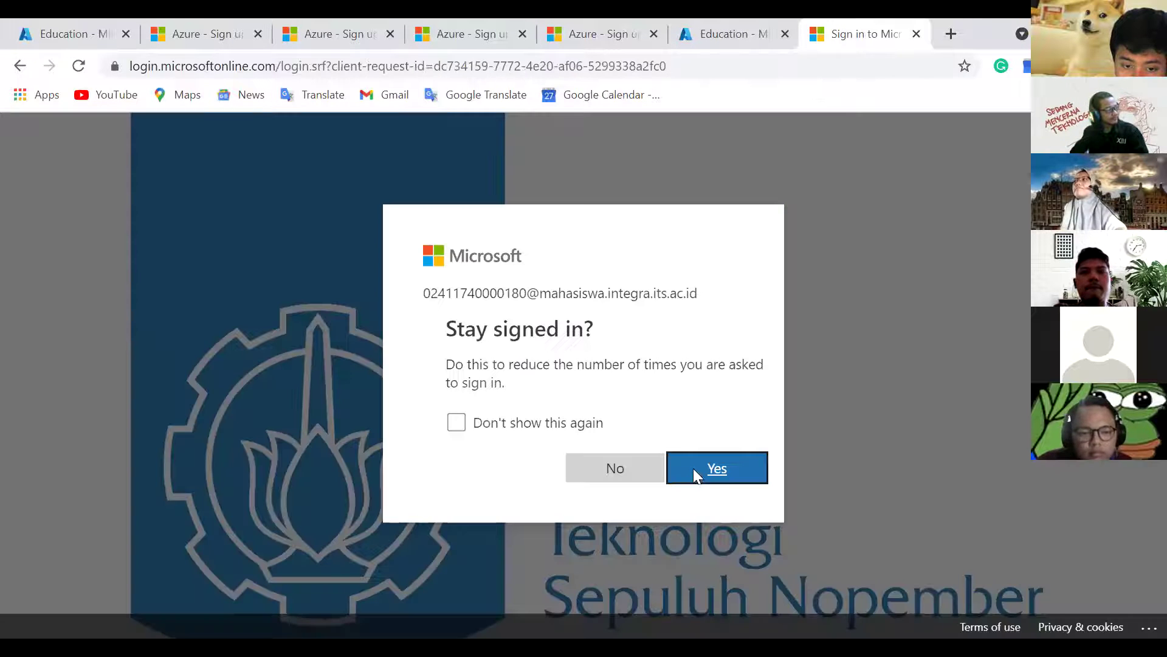
click(695, 470)
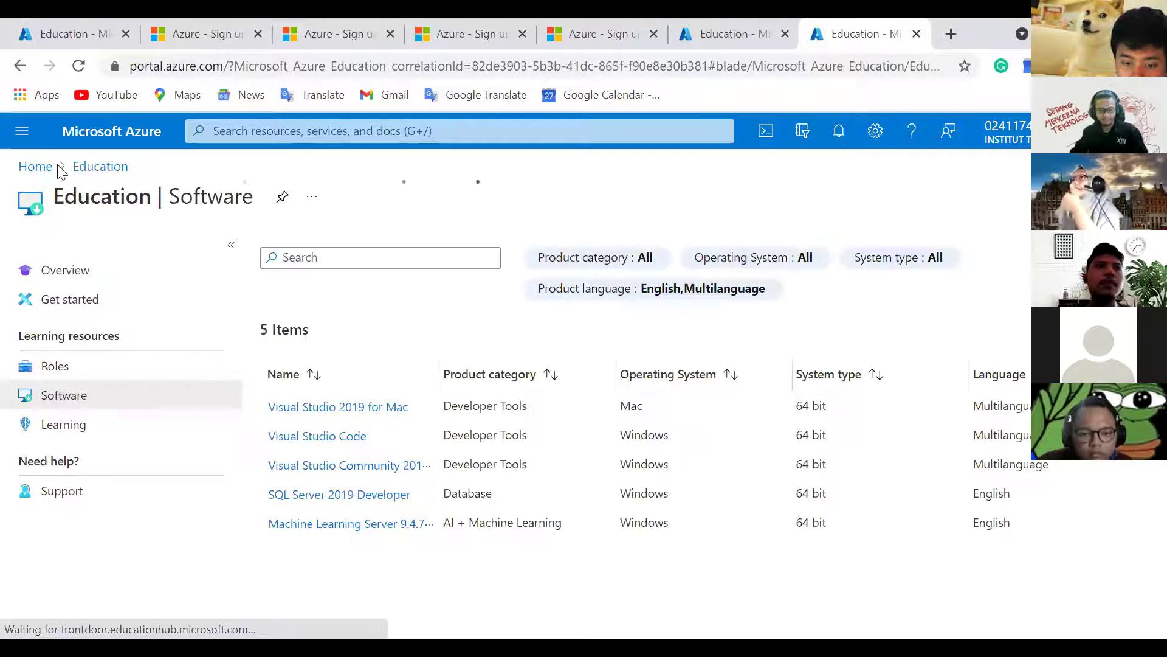
Step: Claim the Azure for Students offer and start its free student sign-up
click(22, 134)
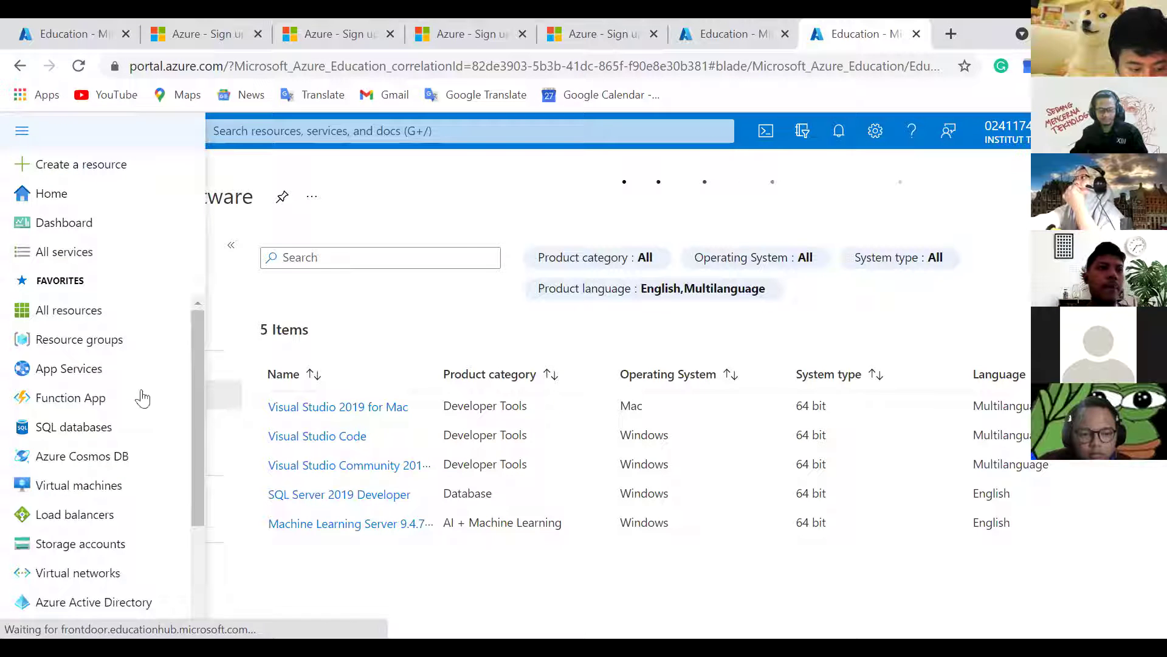
click(115, 489)
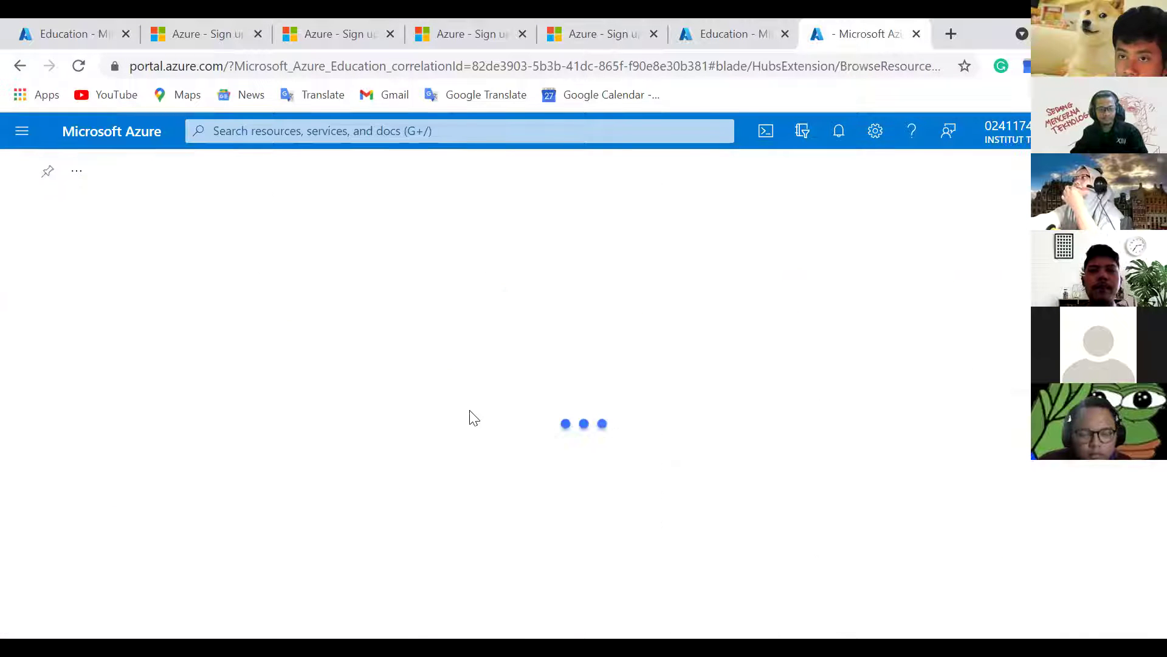
scroll(733, 260, down, 1)
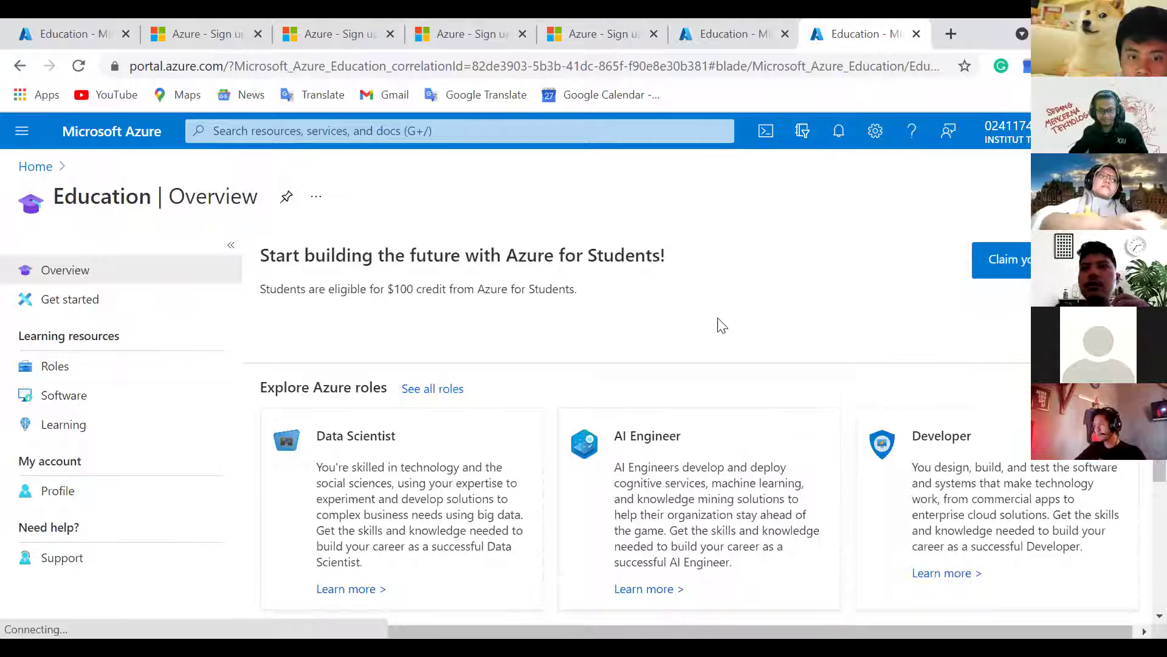
click(1021, 252)
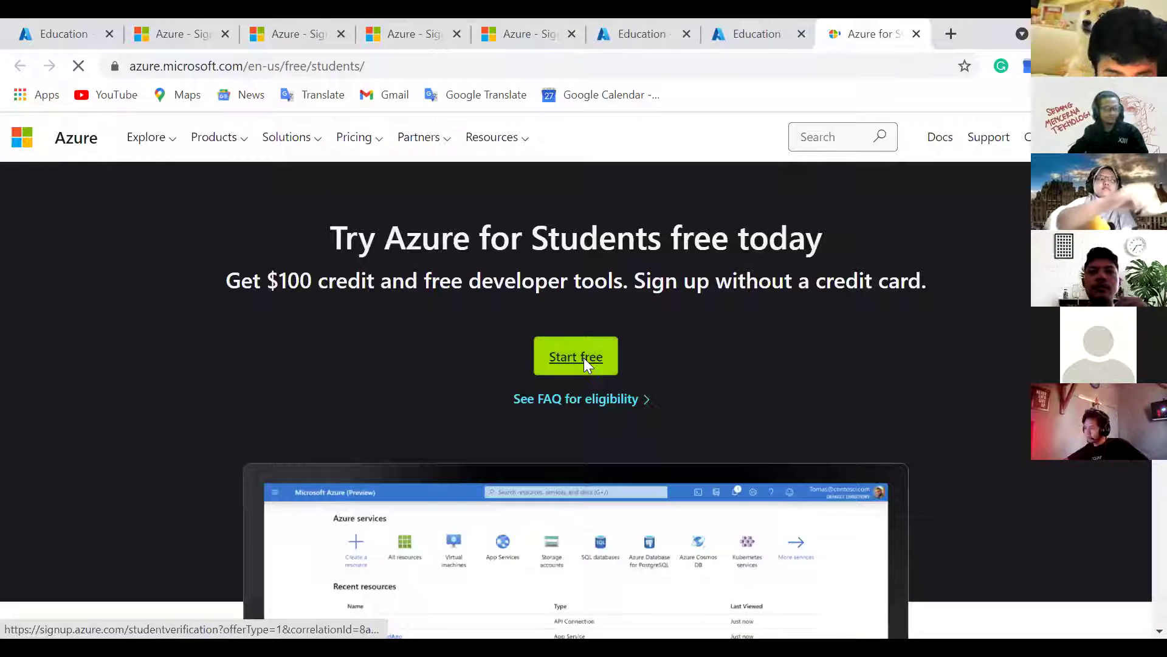
click(583, 358)
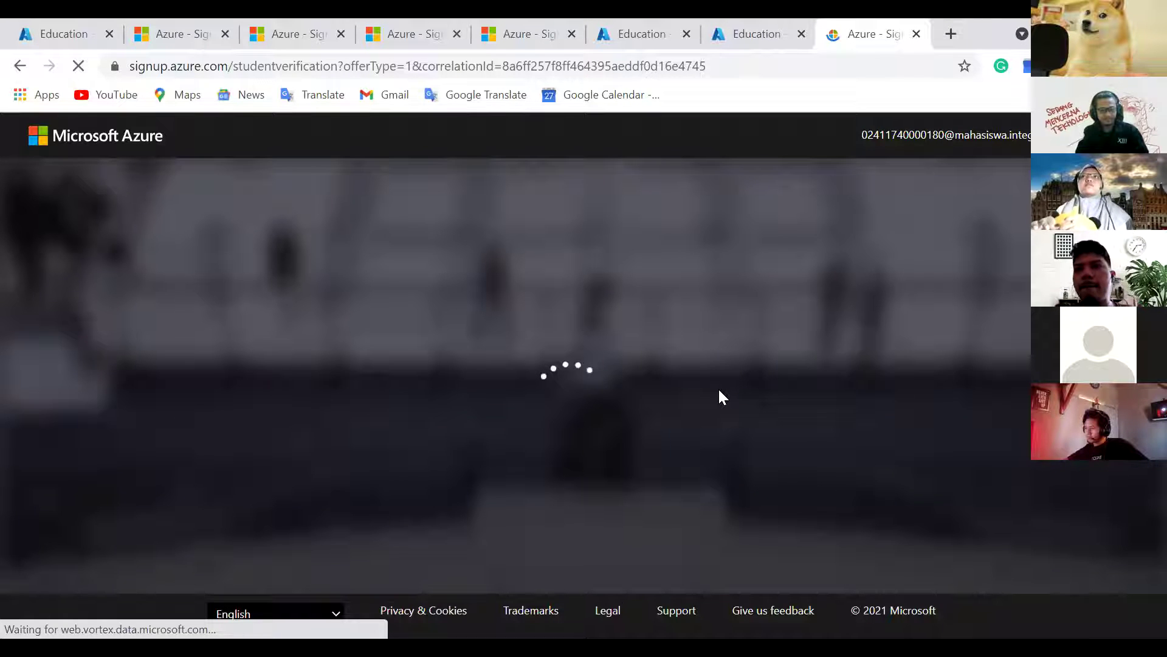
Step: Search the web for 'office 365' and open the Office 365 Login result
click(953, 43)
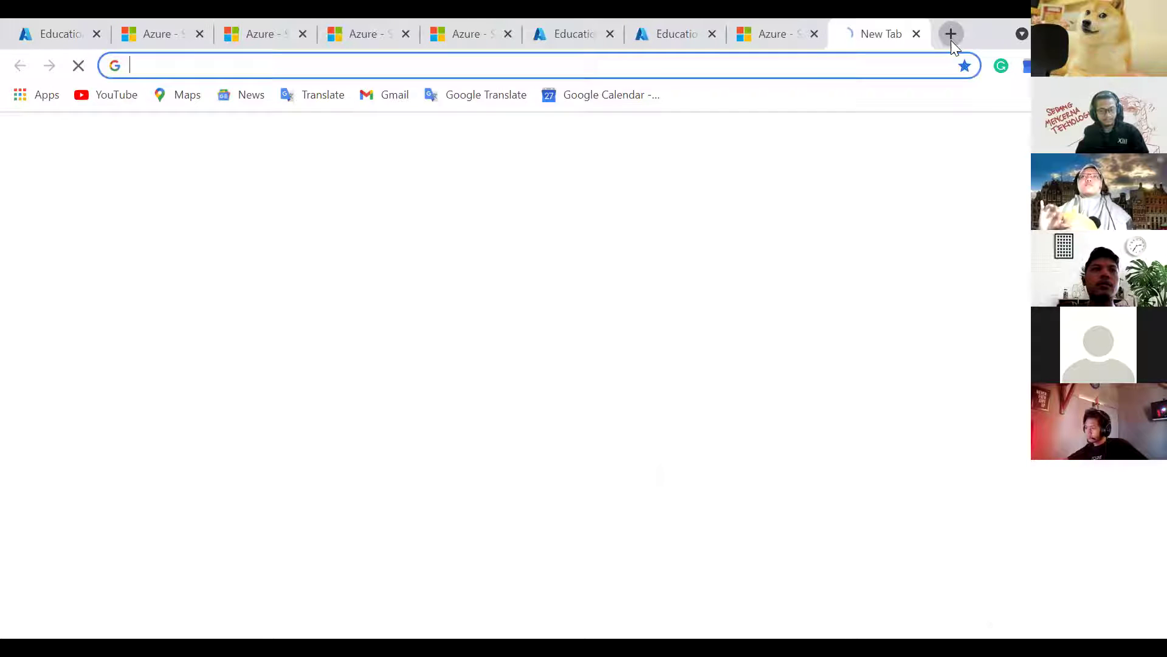
text(office)
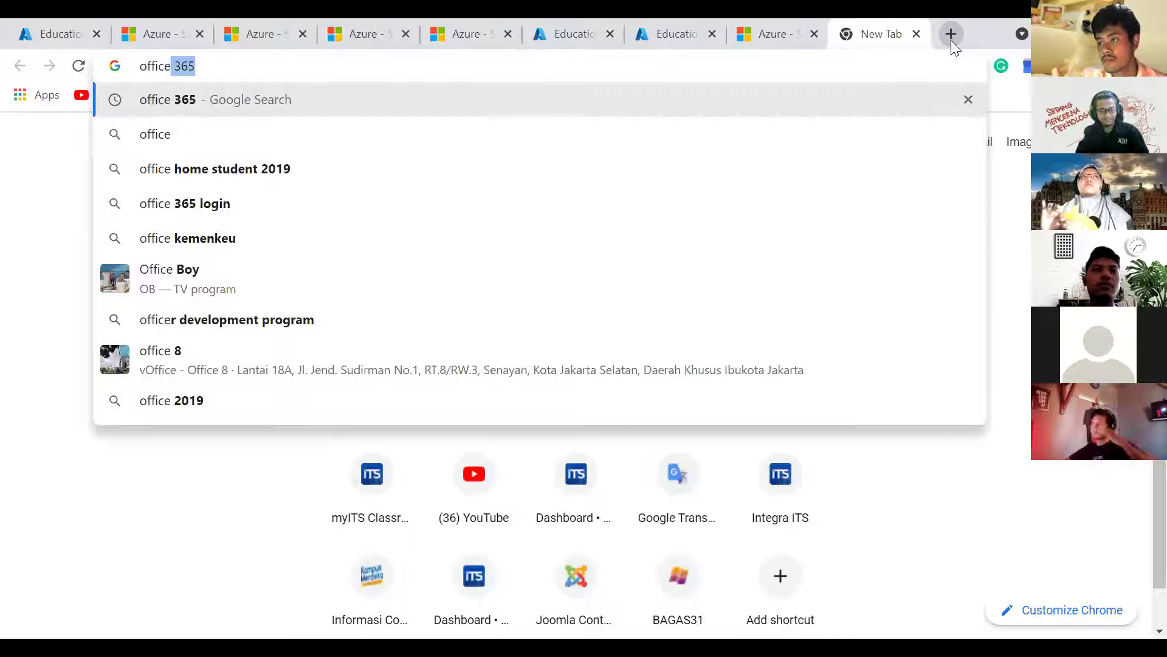
key(Return)
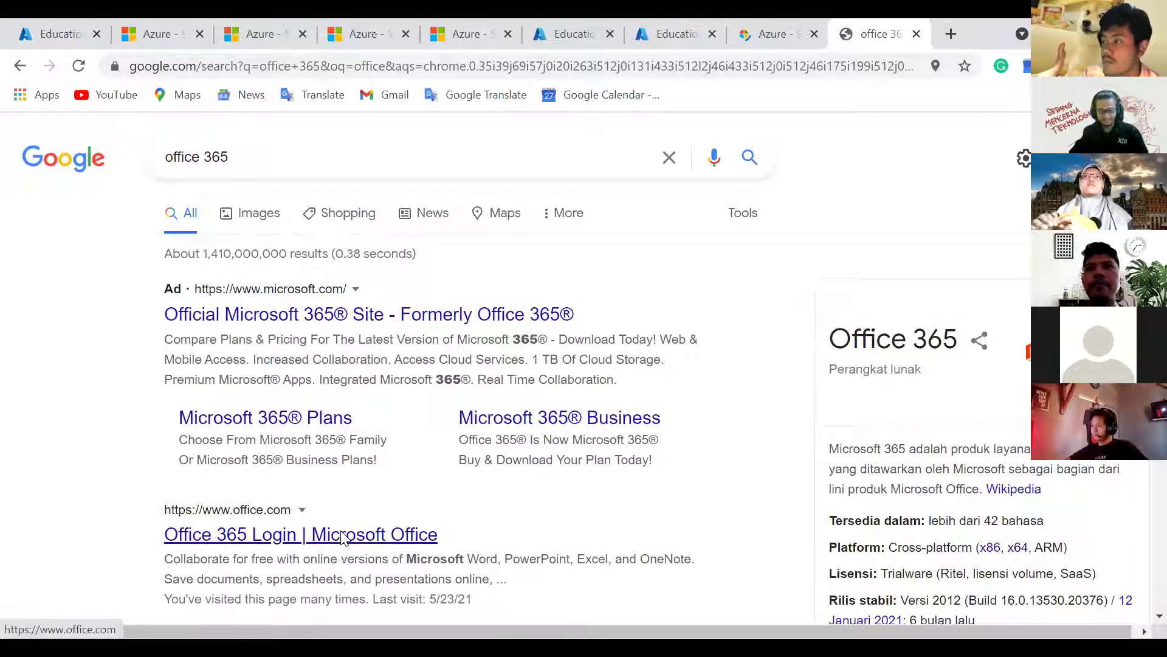
click(342, 535)
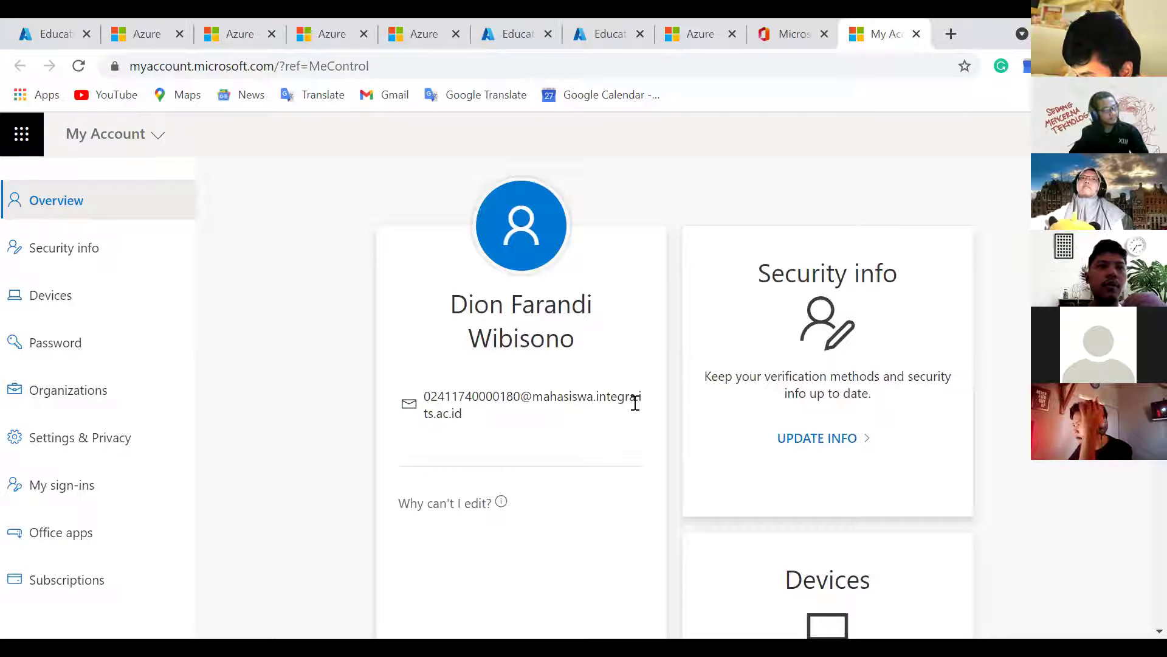
Step: Review the account's licenses: Power BI (free) and Office 365 A3 for students
click(110, 589)
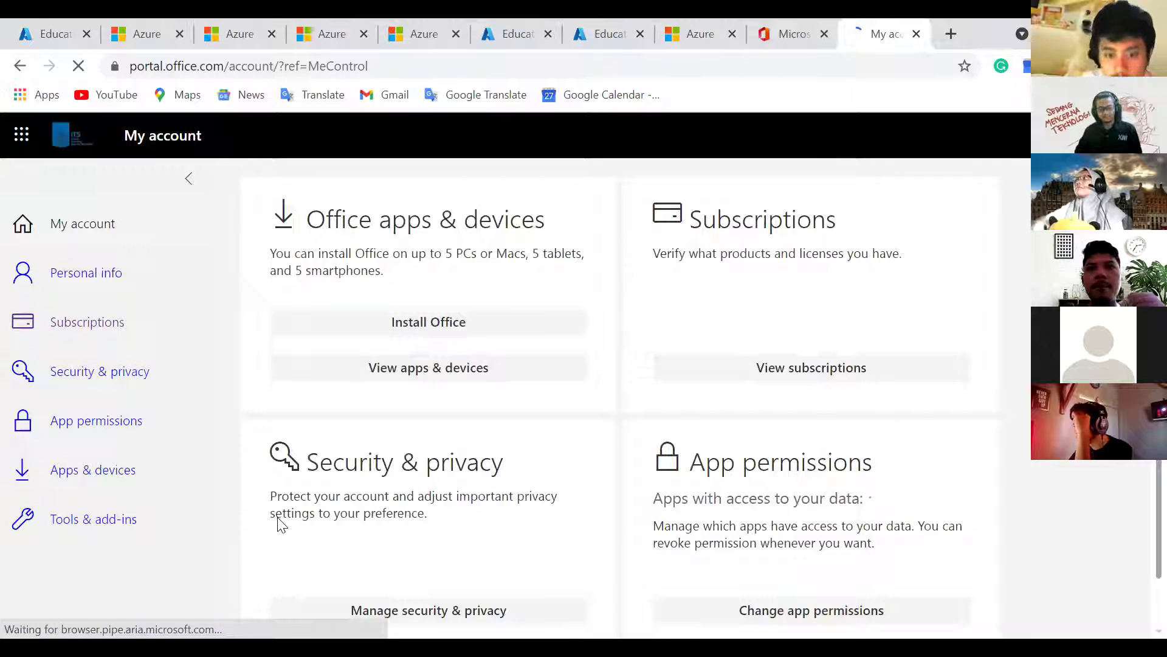
scroll(760, 338, down, 1)
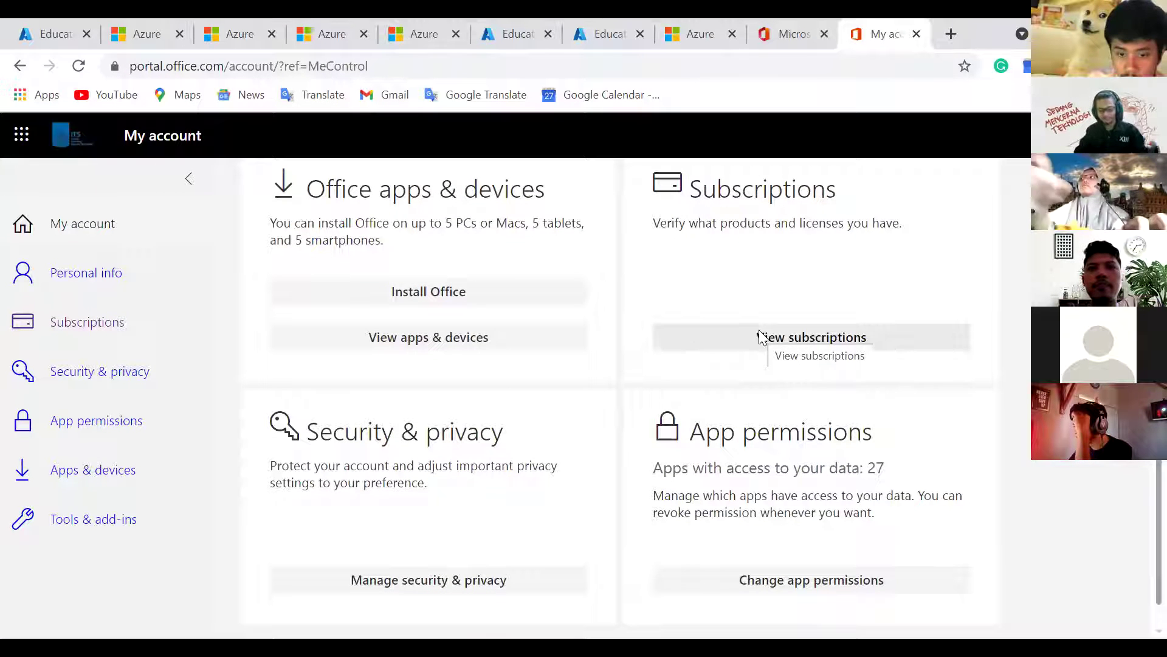
click(760, 338)
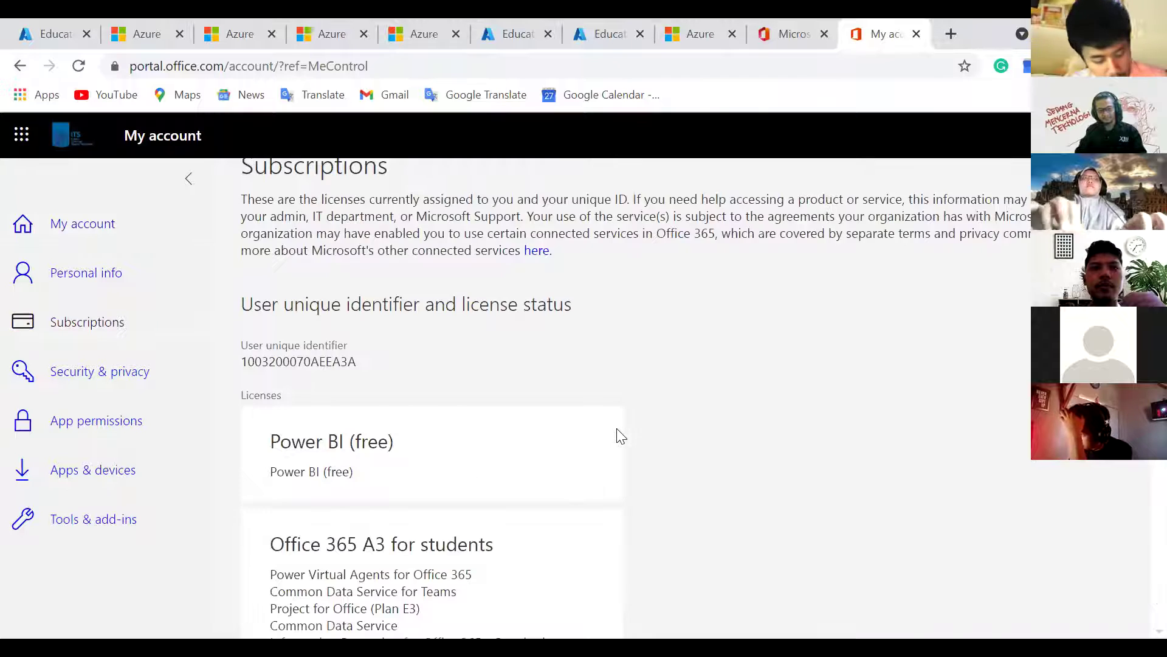
scroll(620, 436, down, 3)
scroll(286, 215, down, 2)
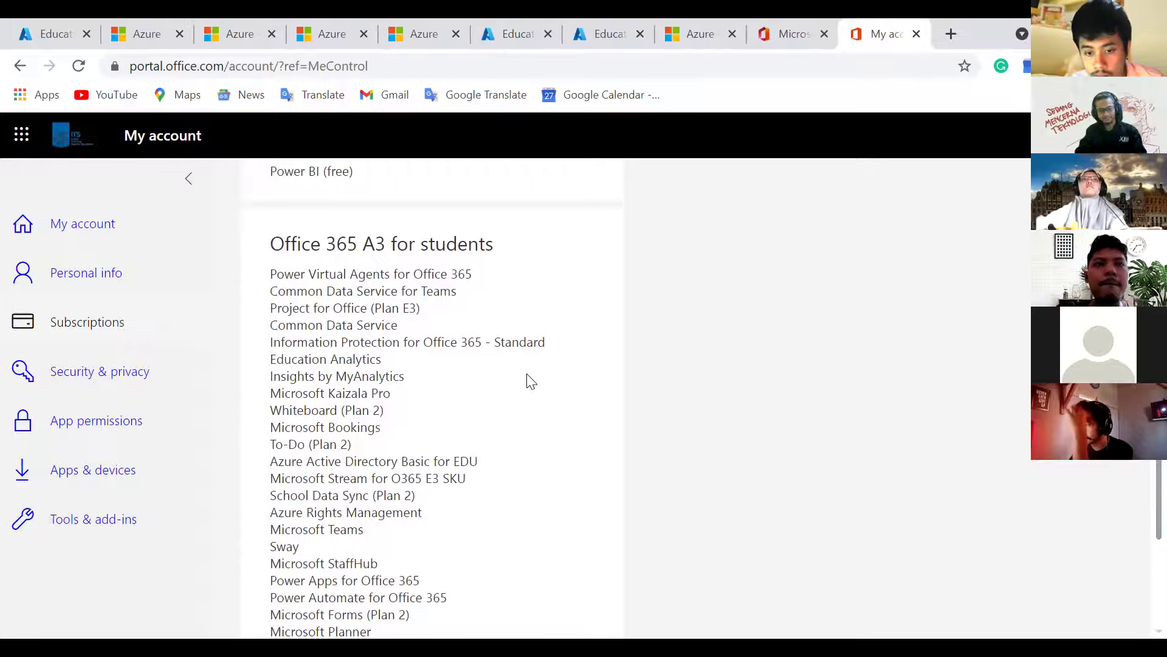
scroll(528, 381, down, 2)
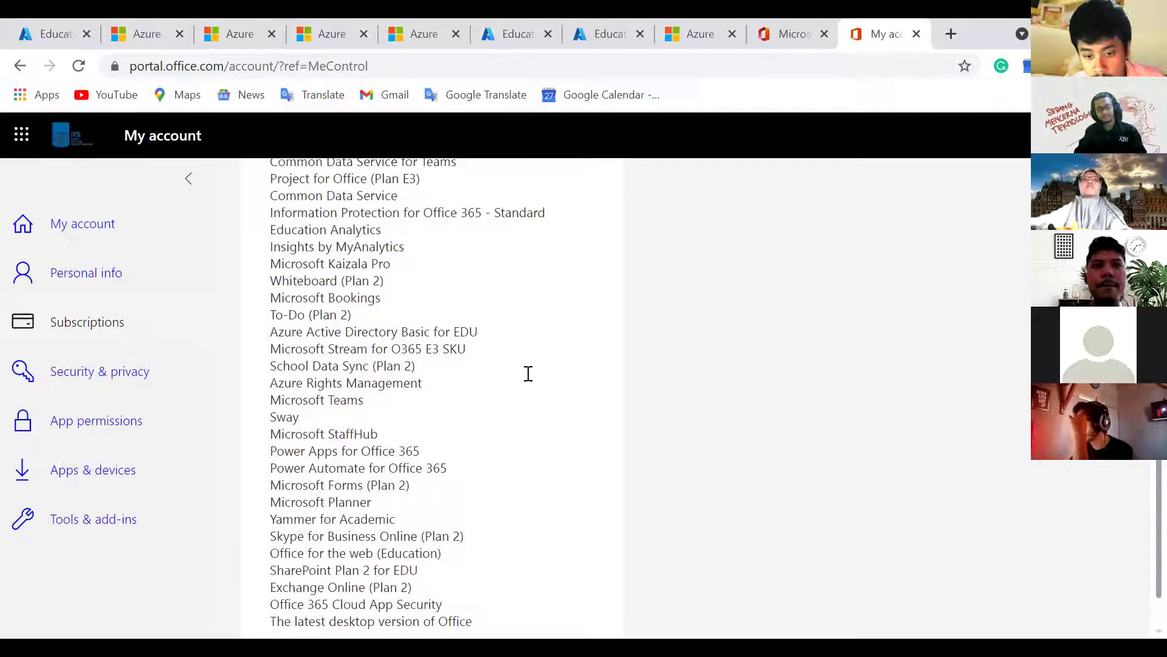
scroll(528, 381, up, 2)
scroll(528, 381, up, 4)
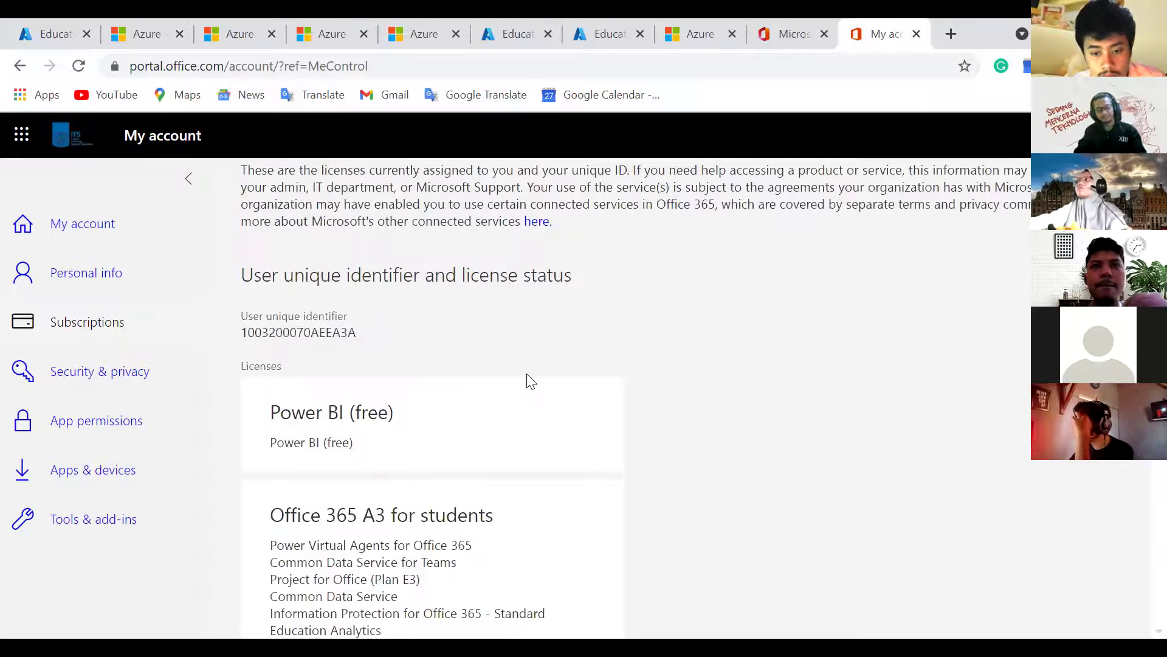
scroll(531, 381, up, 1)
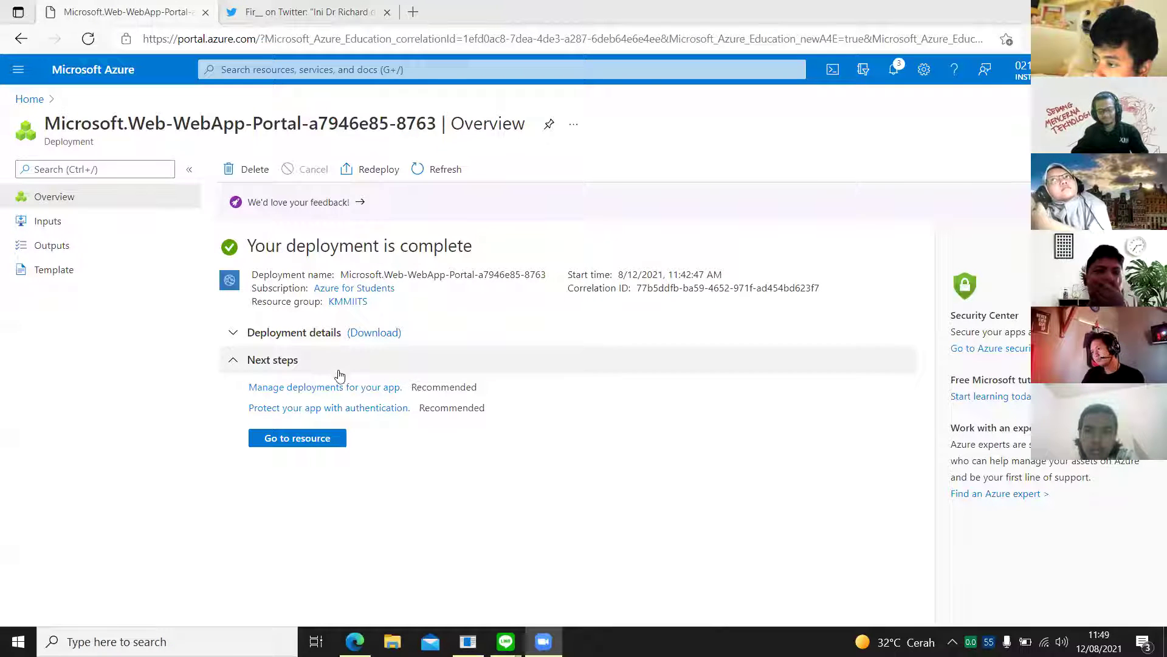
Step: Open the deployed web app and load its azurewebsites.net URL in a new tab
click(326, 439)
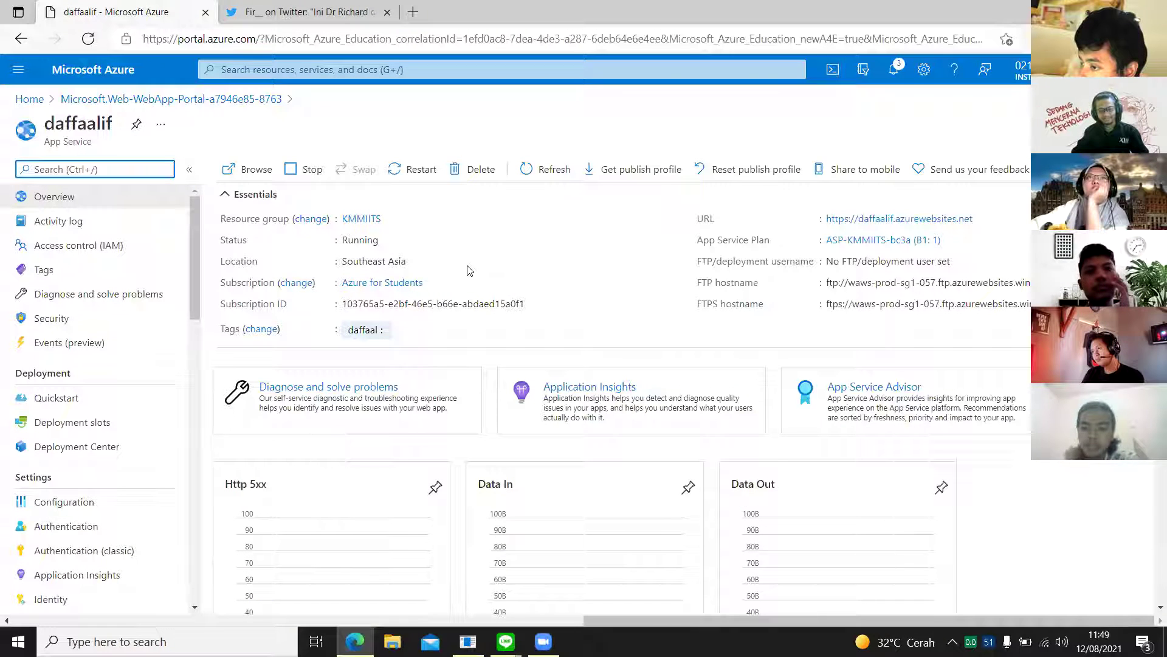
right_click(862, 222)
click(870, 234)
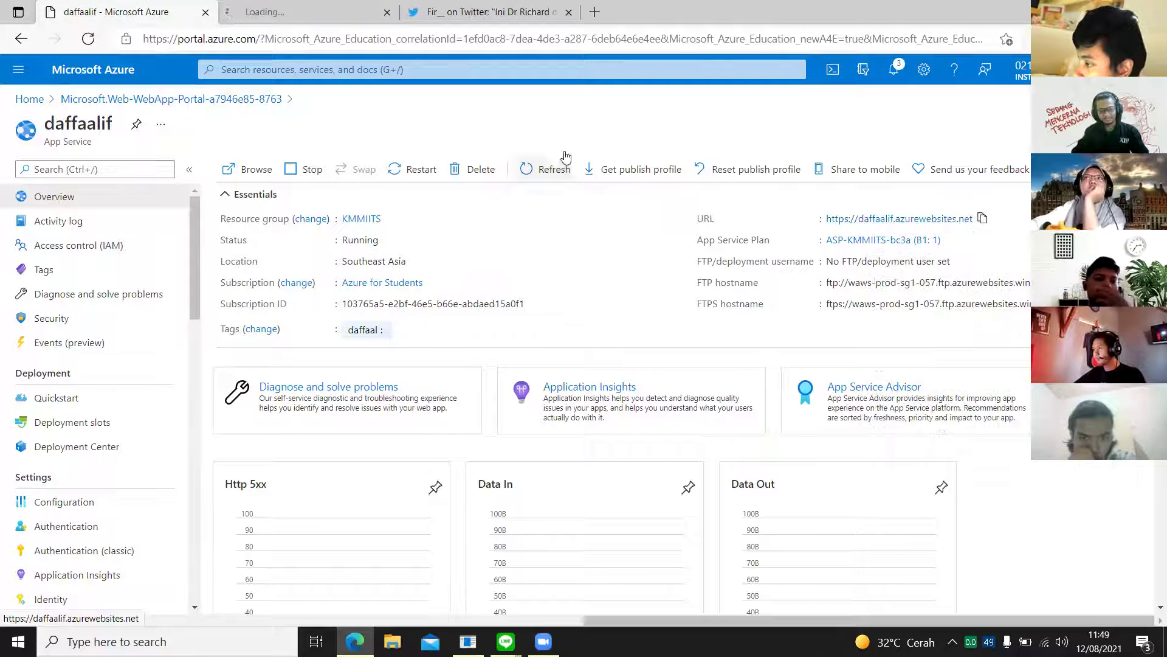
click(307, 7)
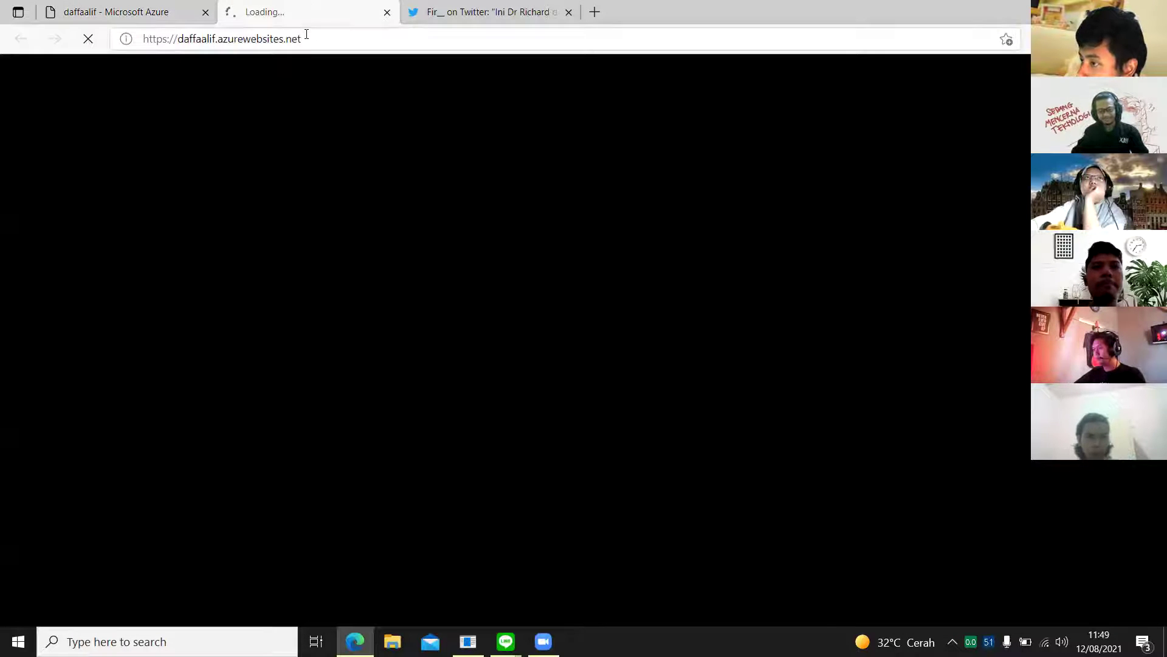
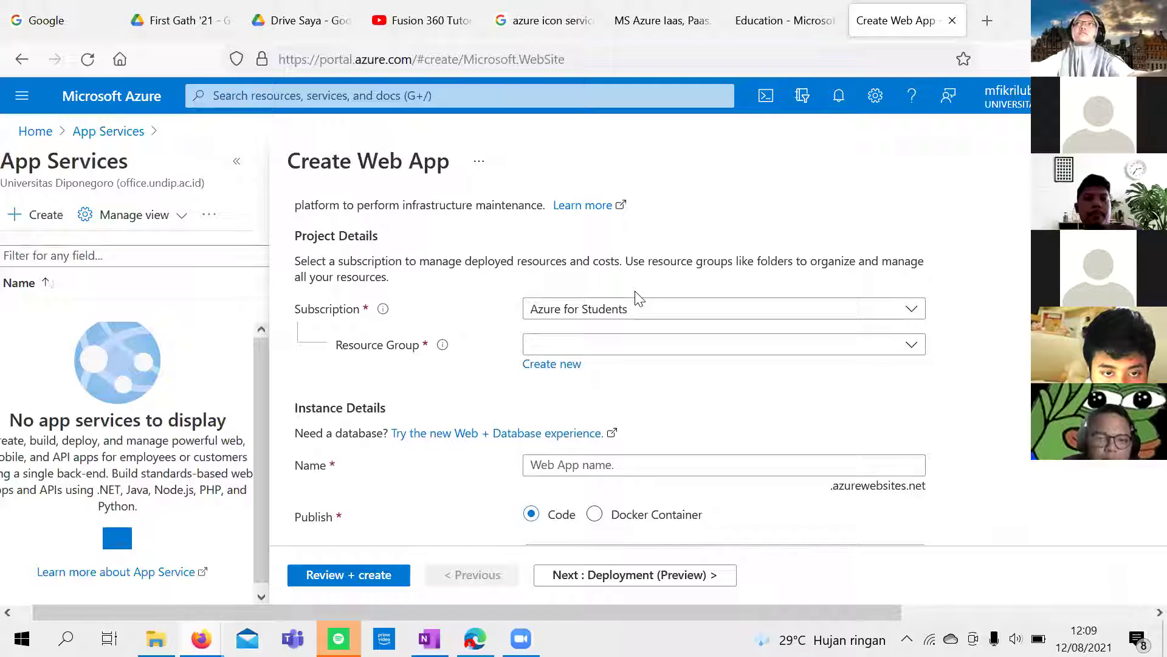
Step: Scroll through the unfinished Create Web App form, toggle the navigation menu and reload the page
scroll(637, 298, down, 5)
scroll(608, 304, up, 5)
scroll(328, 231, down, 2)
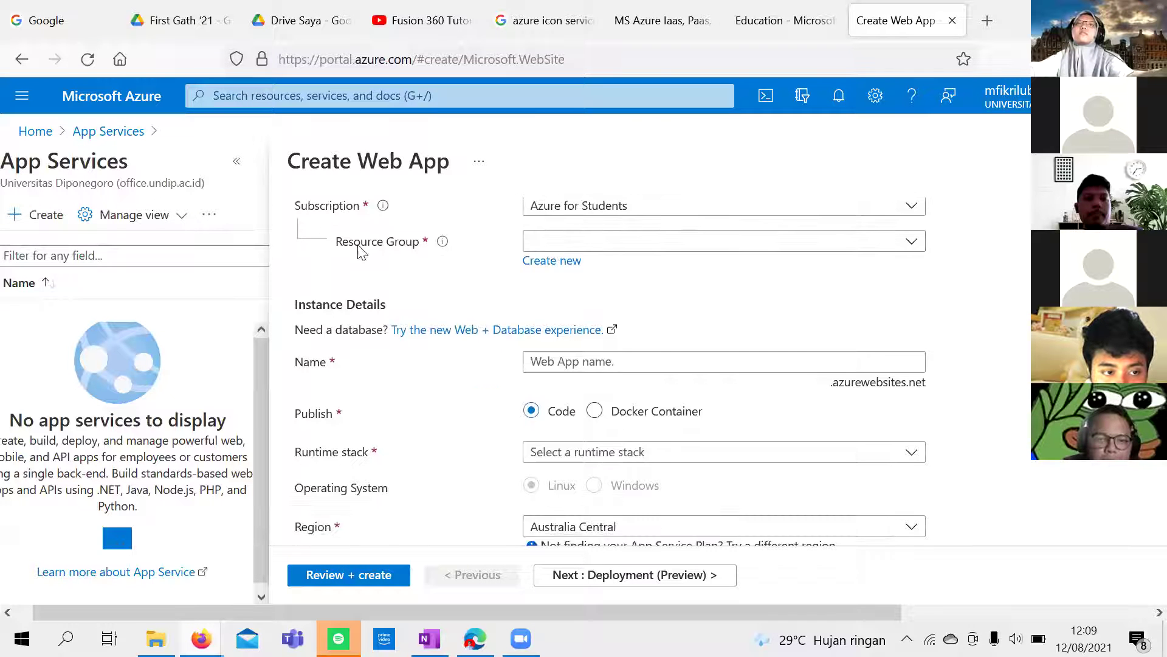
scroll(930, 207, up, 3)
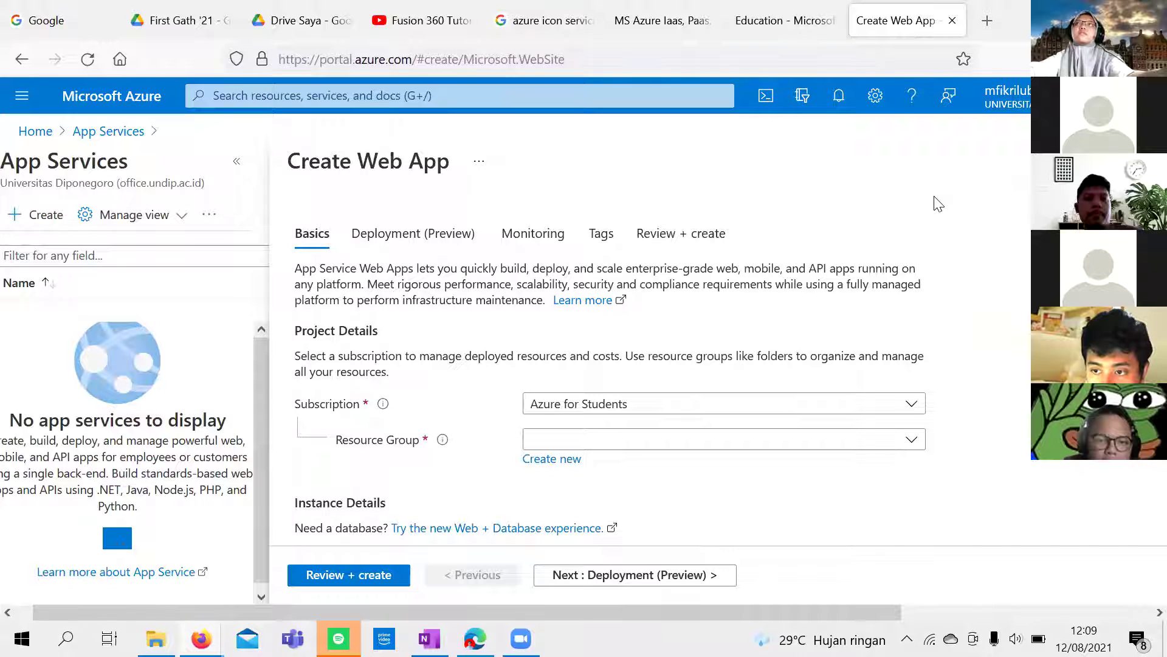
scroll(368, 529, down, 1)
scroll(365, 522, up, 1)
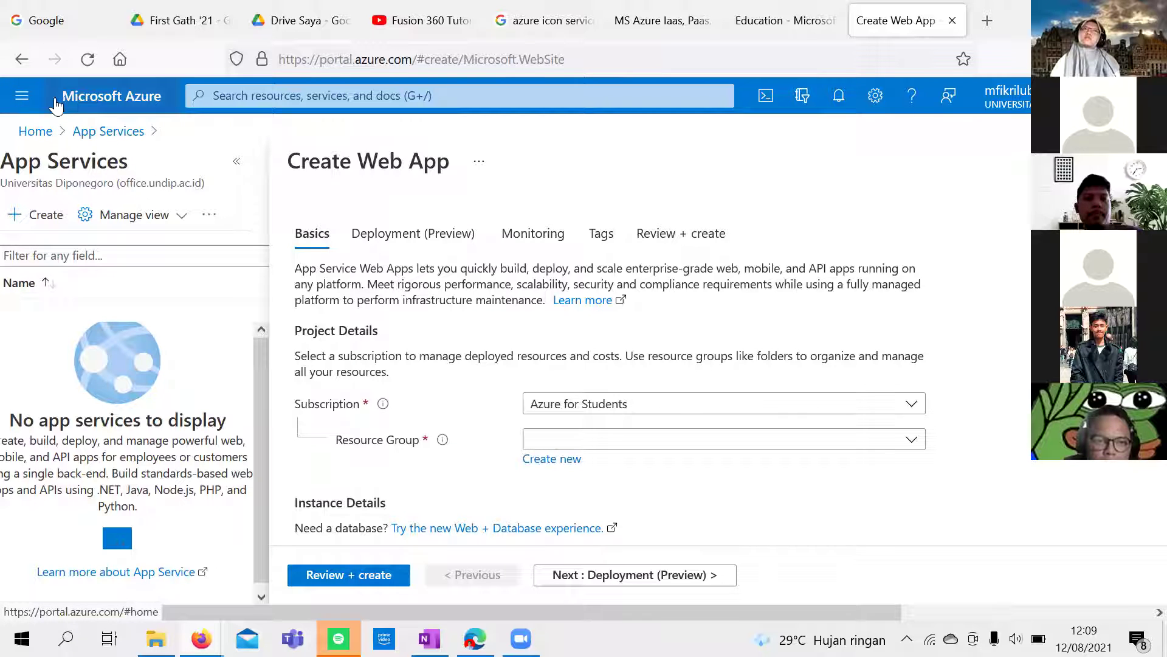
click(22, 96)
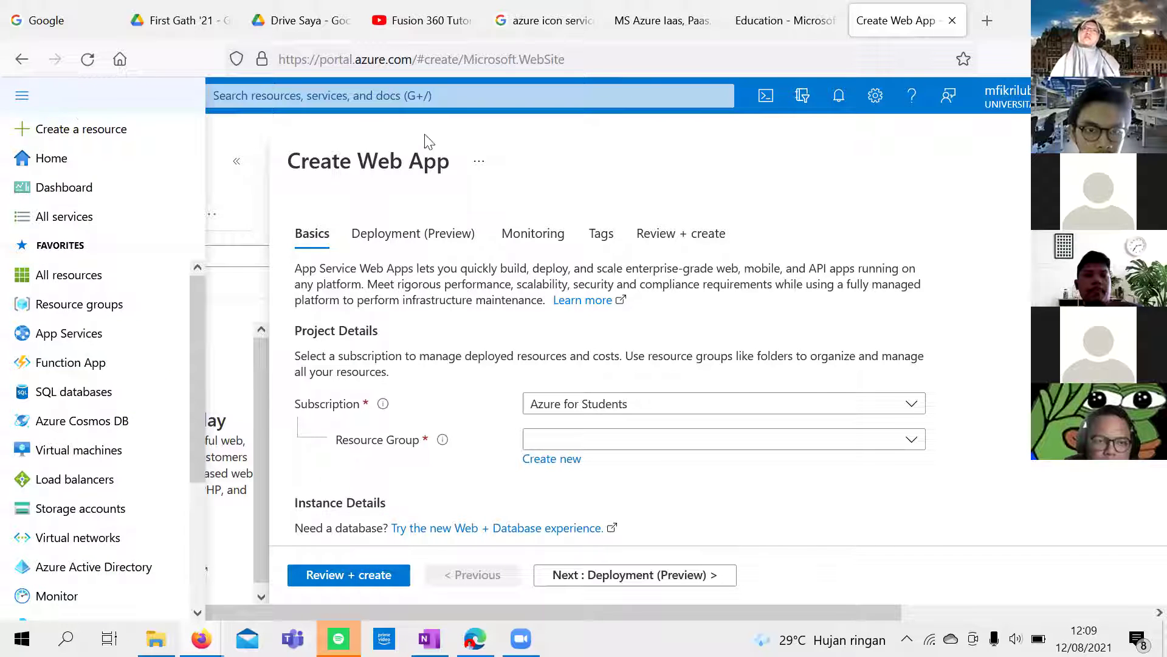
click(482, 129)
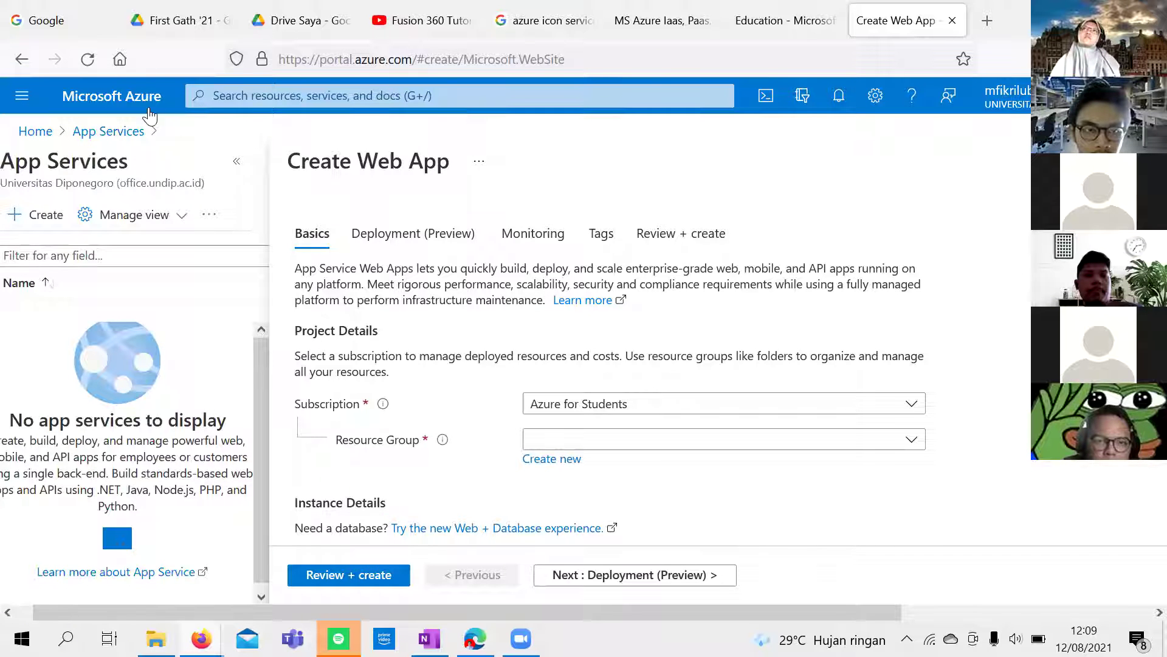
click(88, 59)
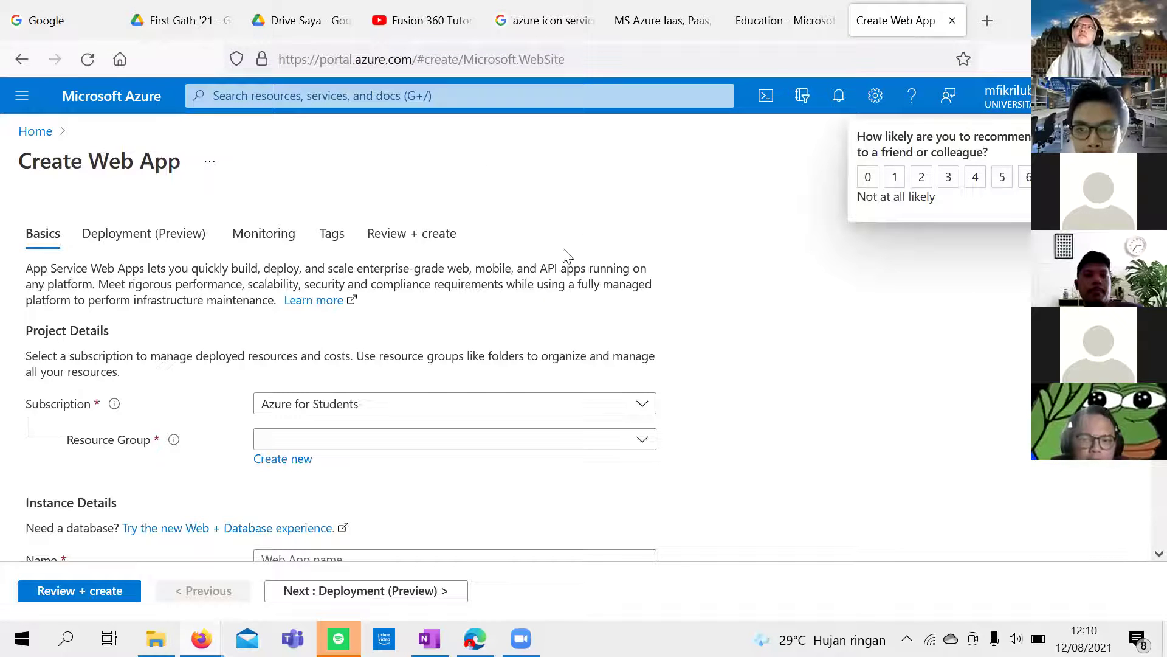
Step: Leave the Create Web App form through the Home breadcrumb
click(22, 96)
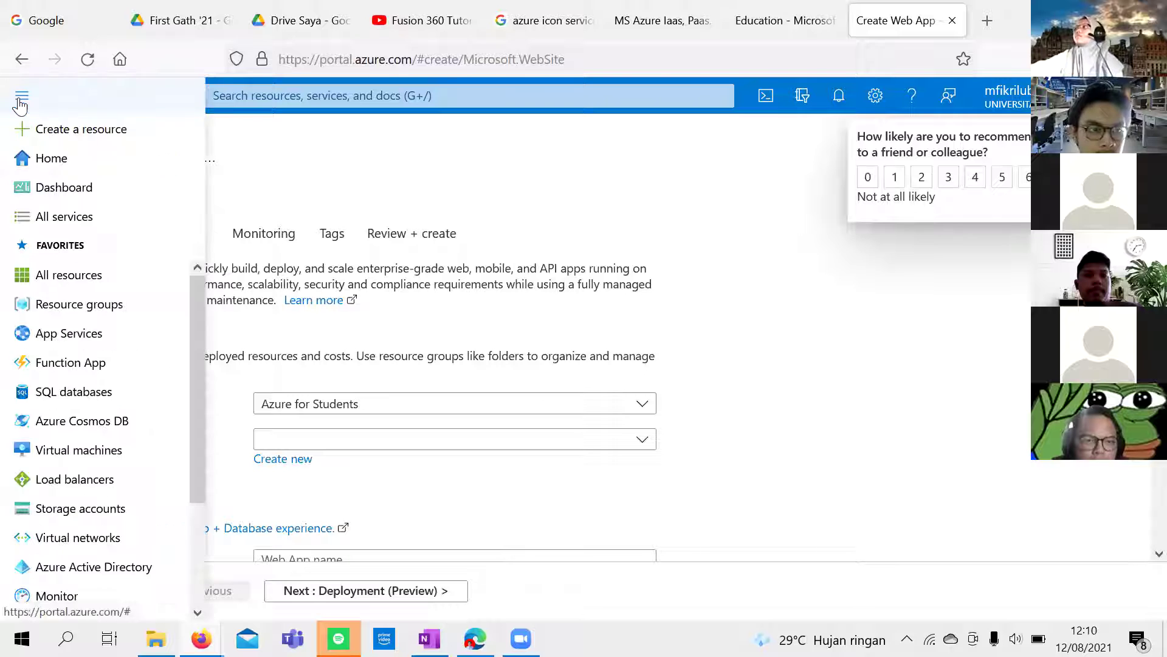
double_click(334, 233)
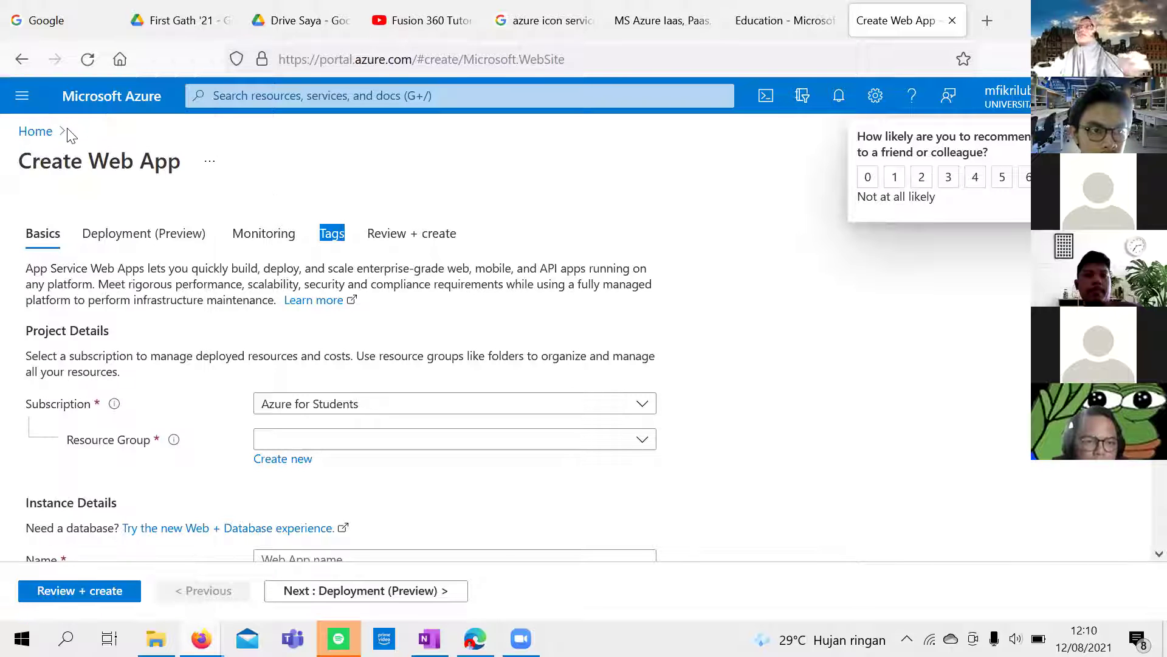
click(36, 131)
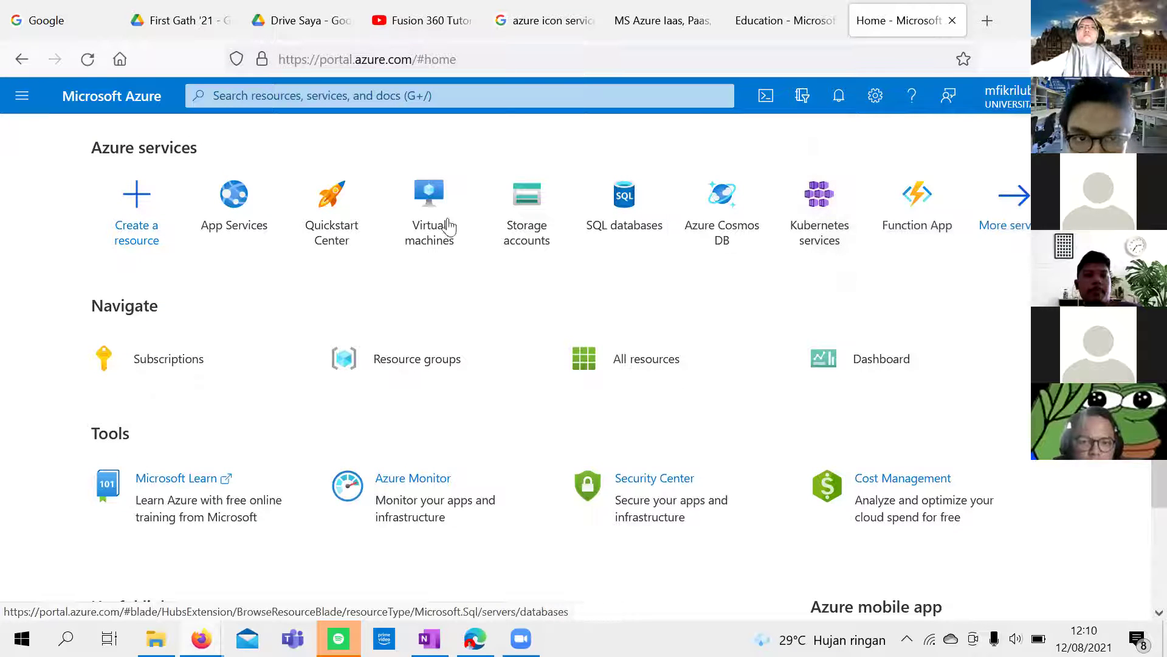
mouse_move(235, 213)
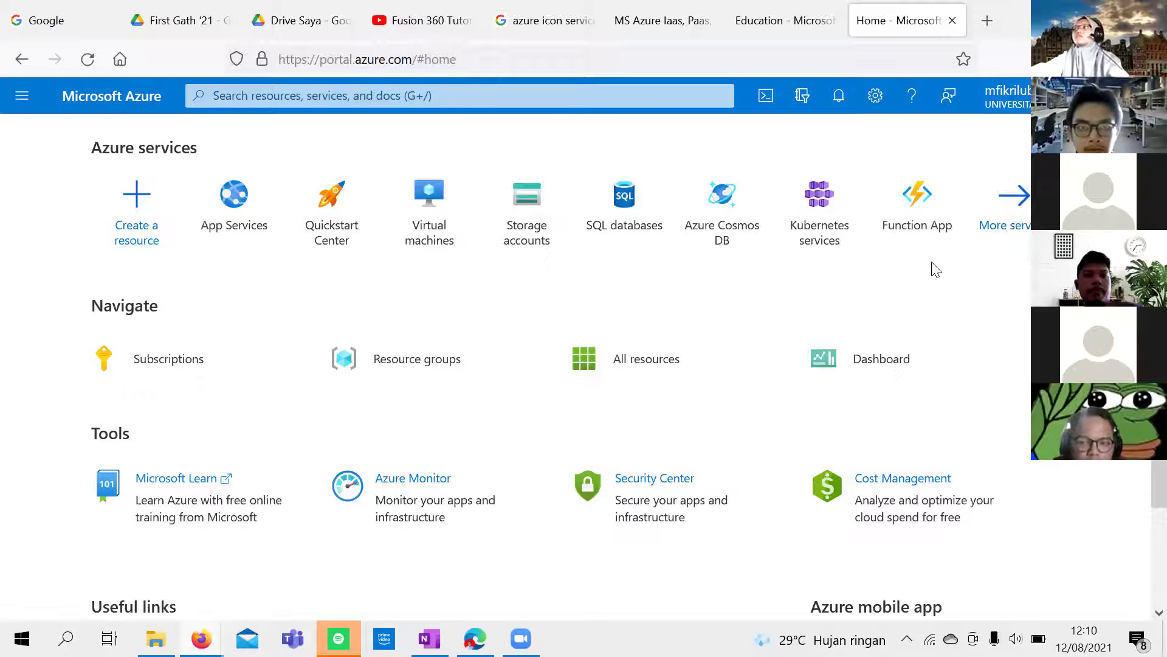
scroll(924, 284, down, 2)
scroll(924, 285, up, 2)
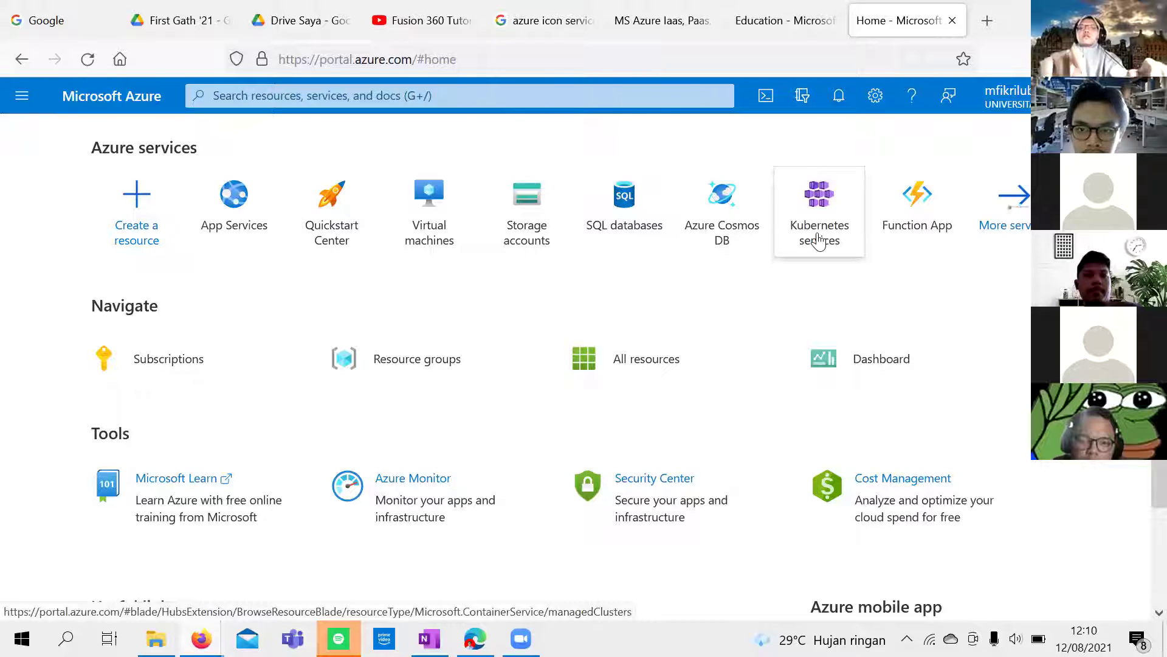
mouse_move(819, 241)
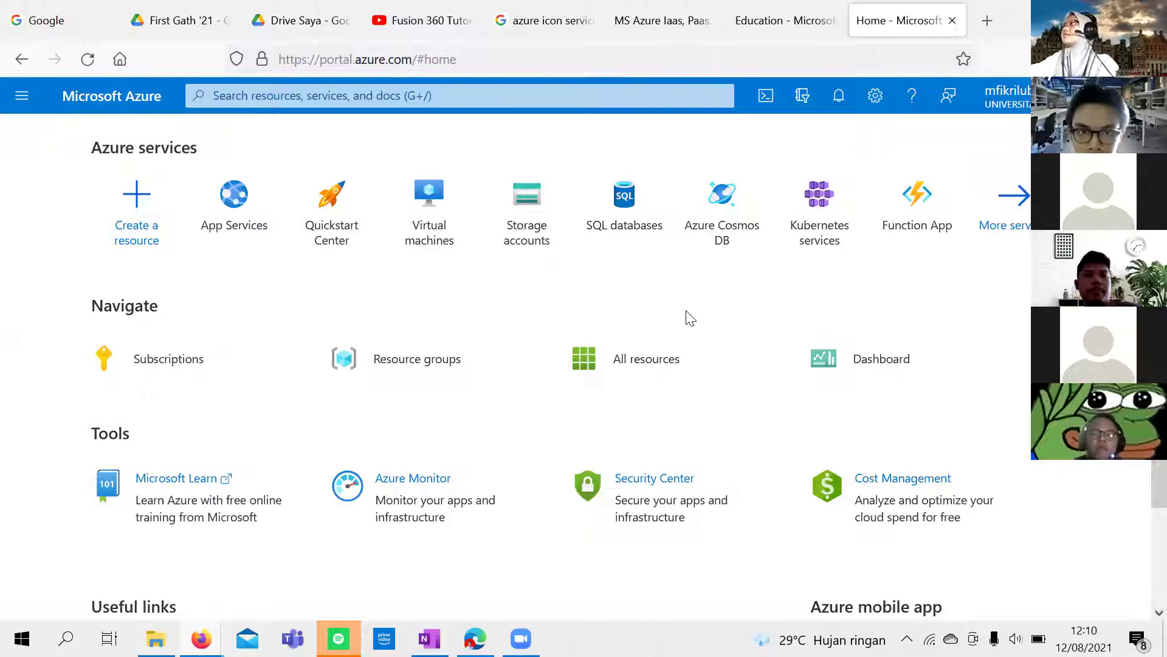
Step: Search 'azure virtual netwo', open Virtual networks and start the Create virtual network form
click(452, 104)
text(a)
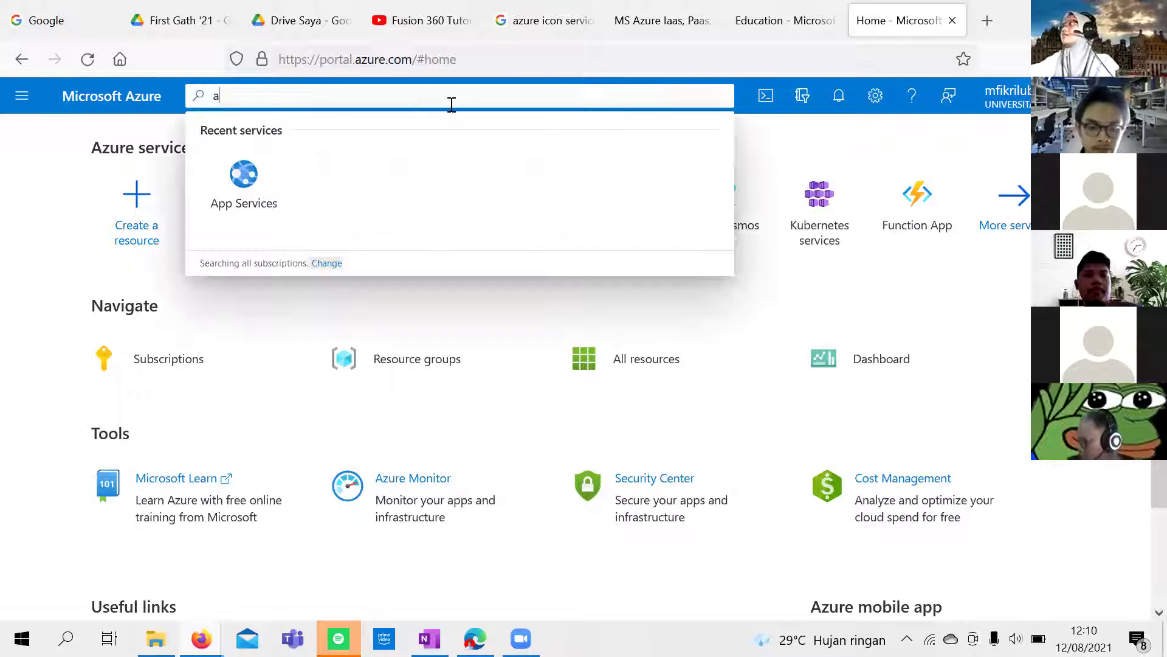
text(zure virtual)
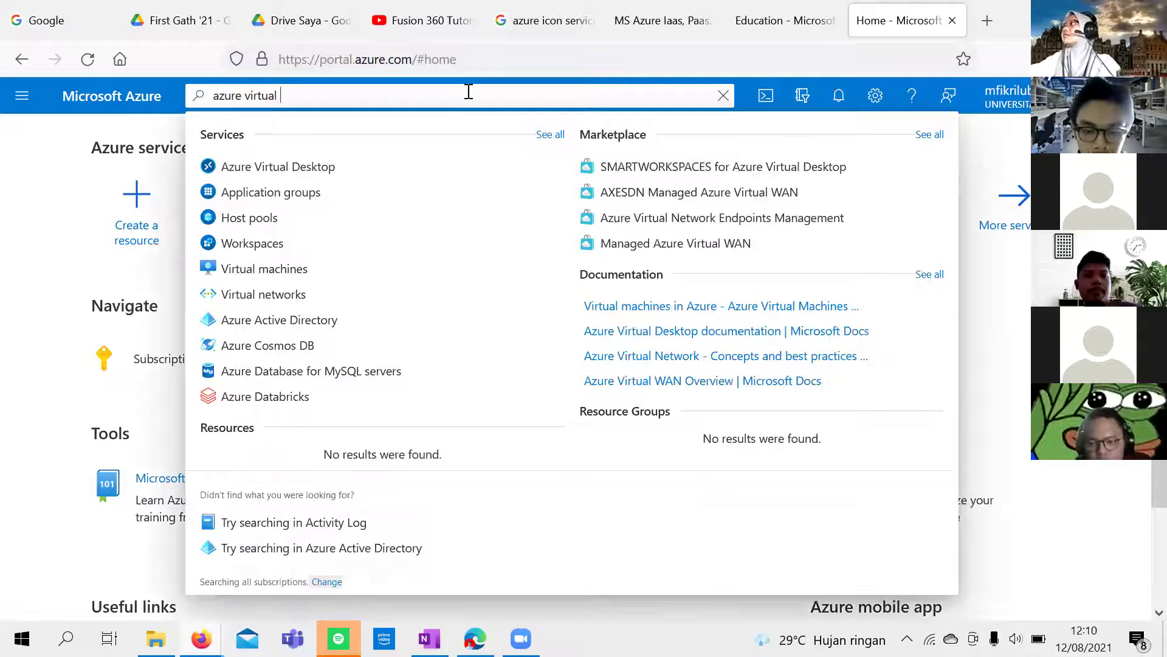
text( netwo)
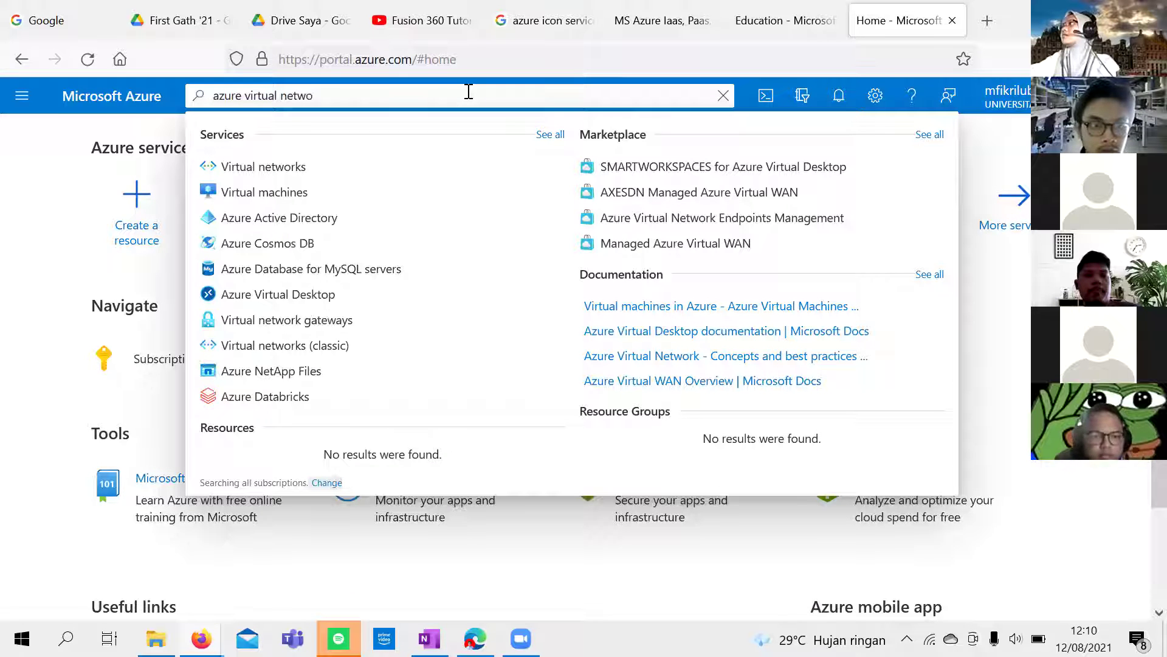
click(270, 167)
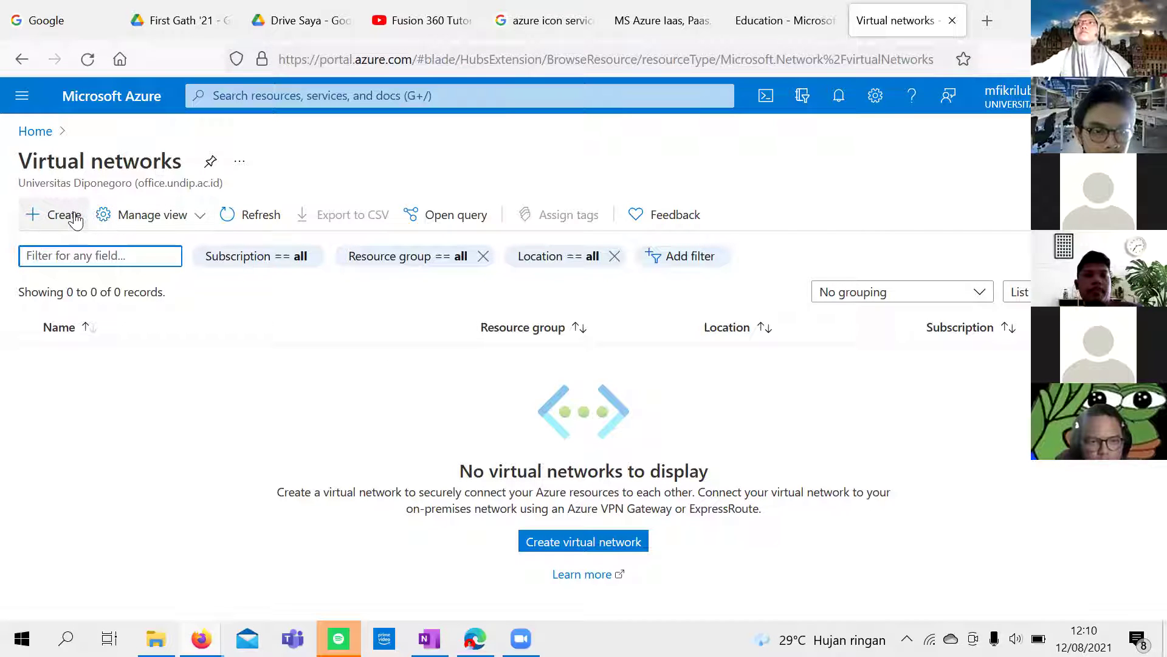
click(543, 533)
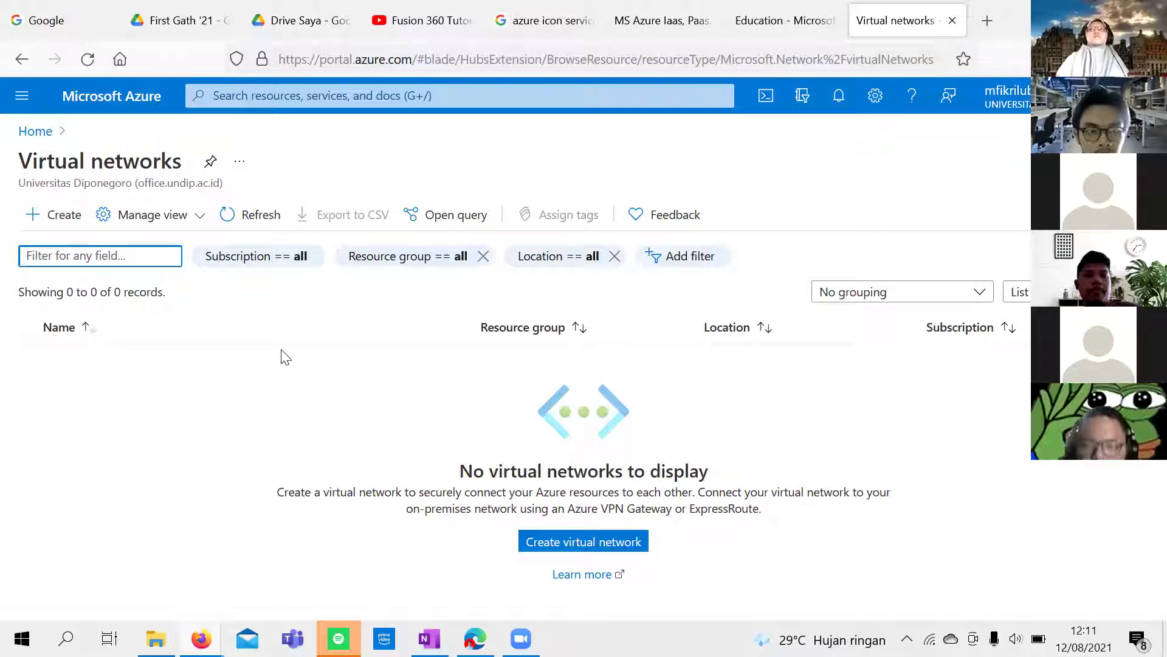
click(600, 541)
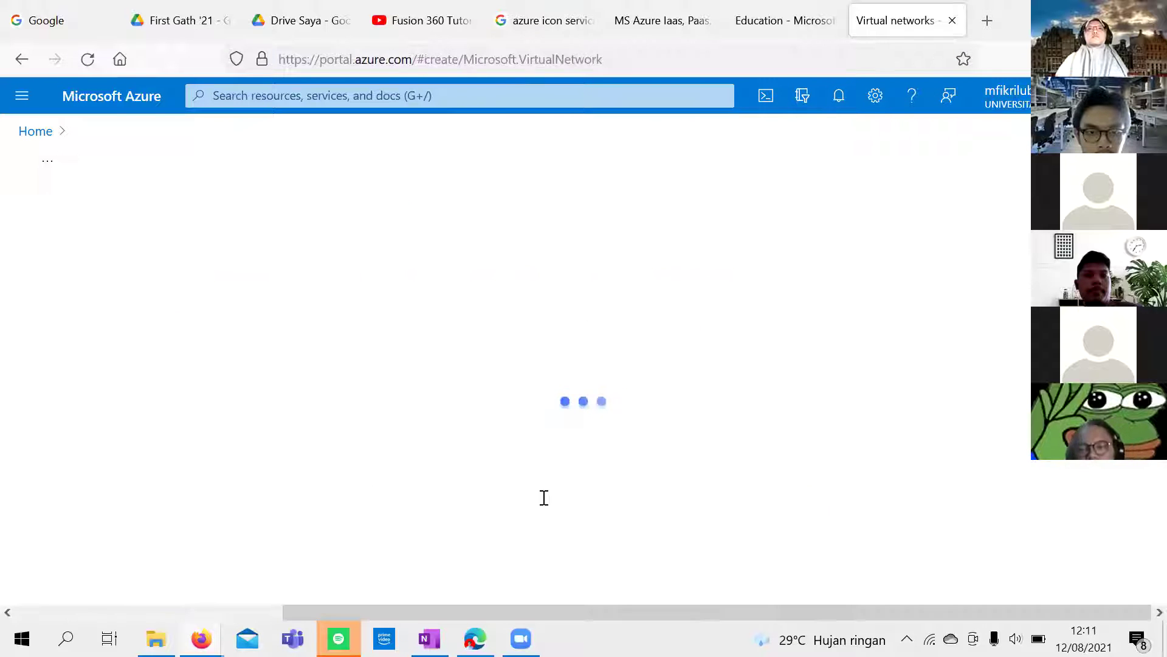
scroll(543, 499, down, 2)
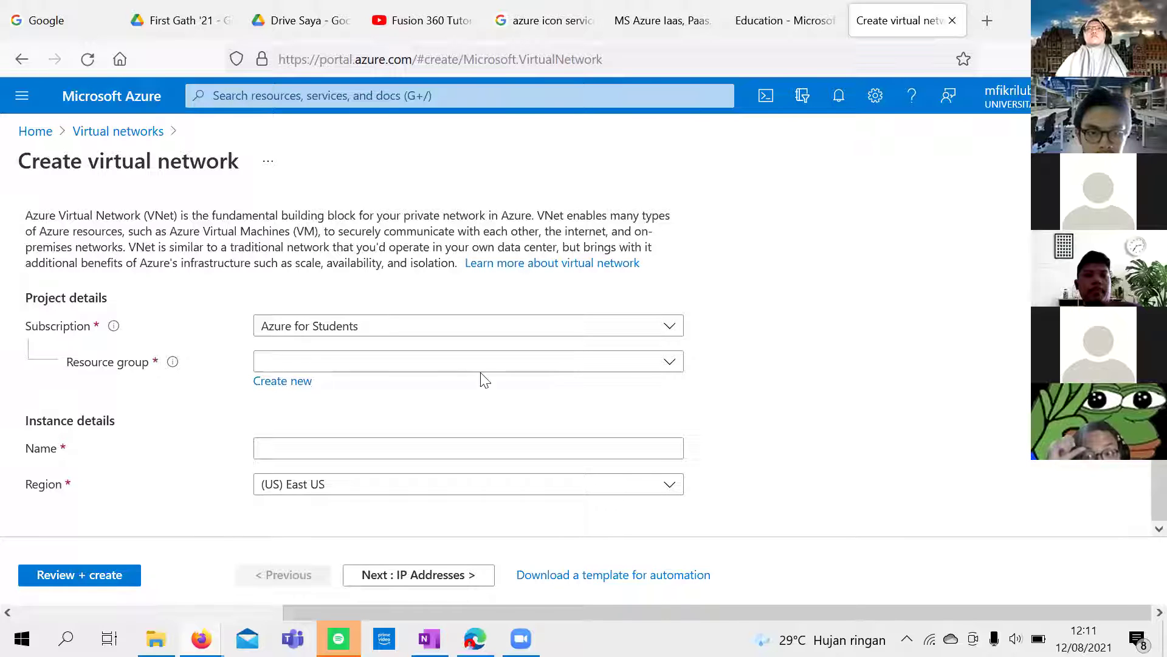
Step: Create the new resource group KMMI-ITS and name the virtual network Test
click(286, 382)
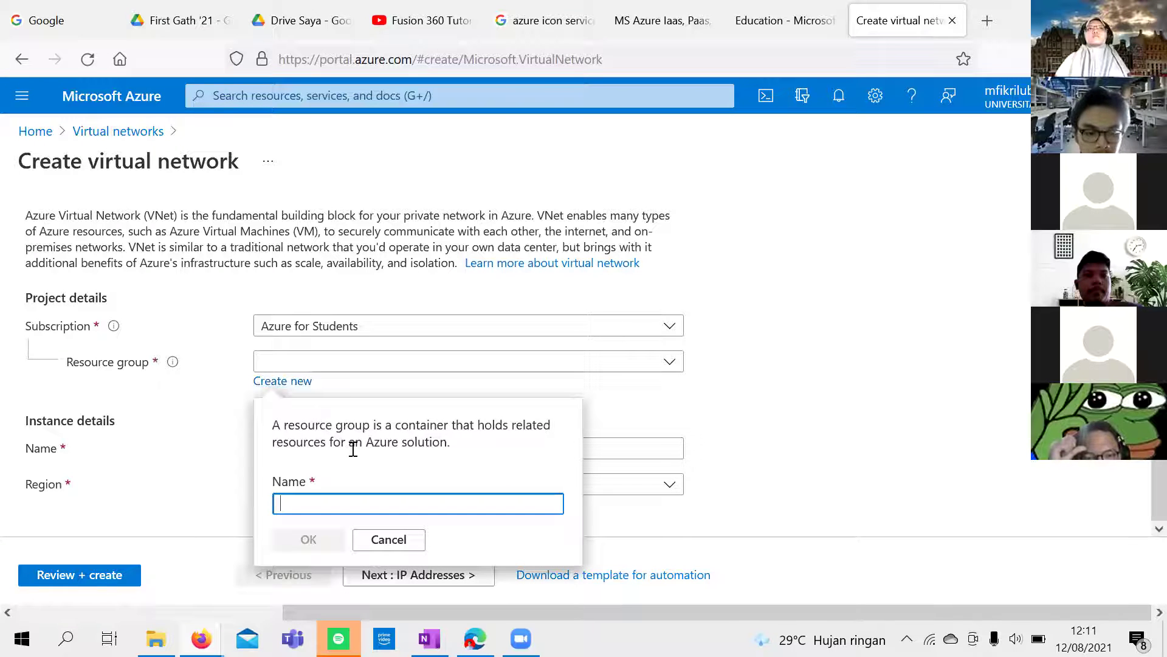
text(KMMI-ITS)
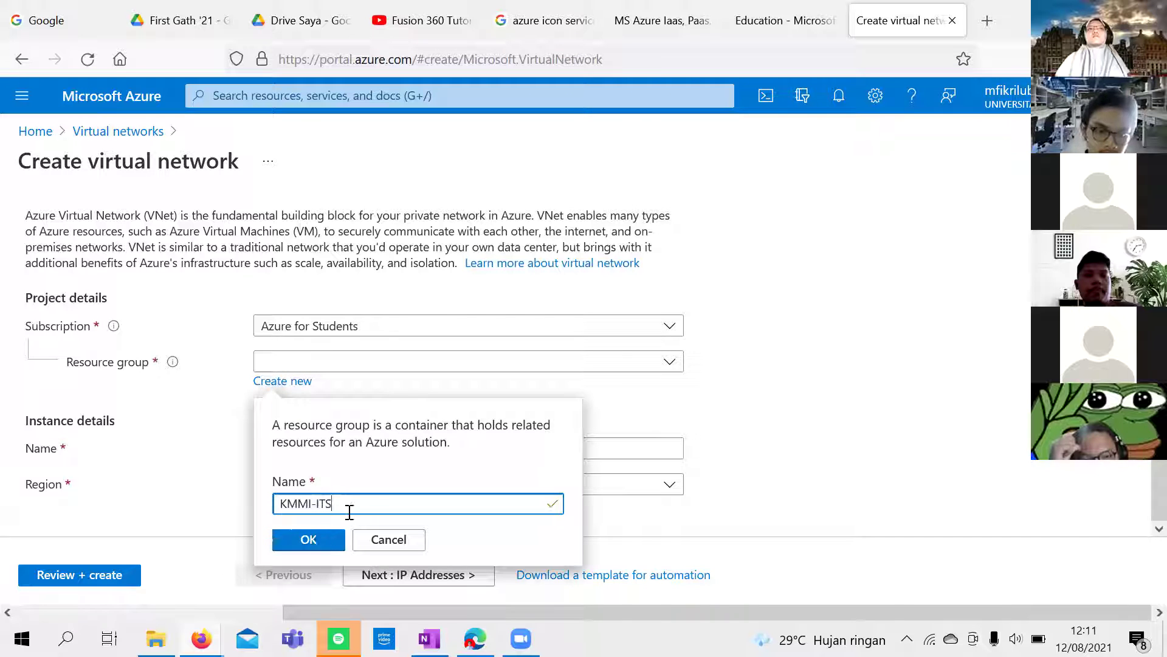
click(319, 540)
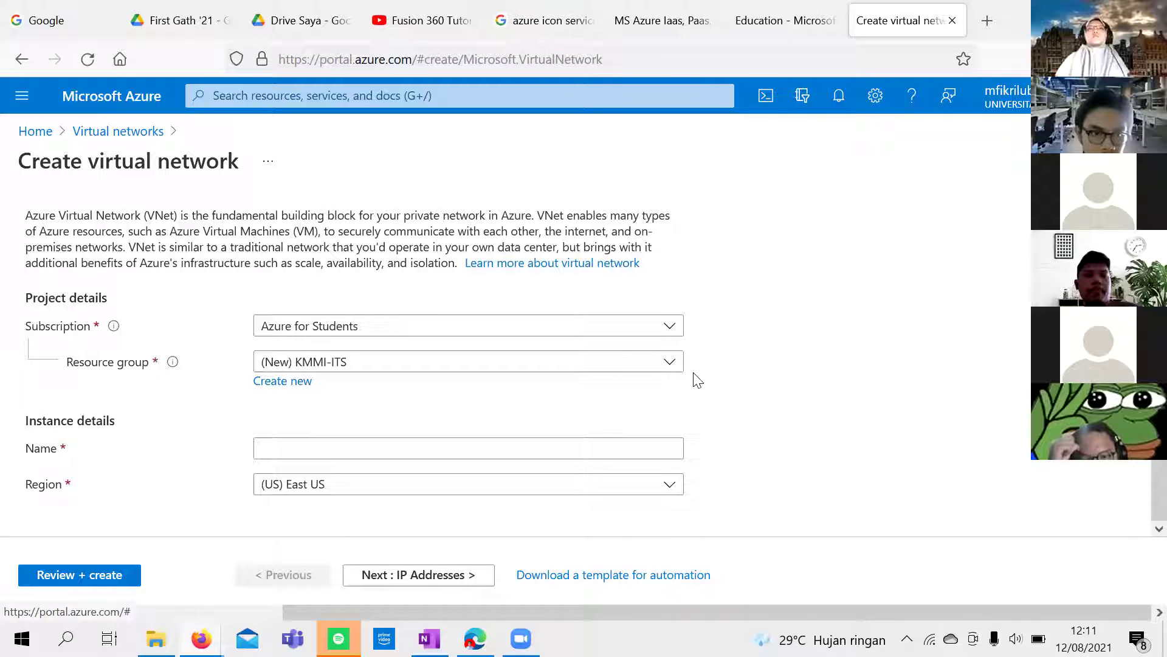
click(613, 446)
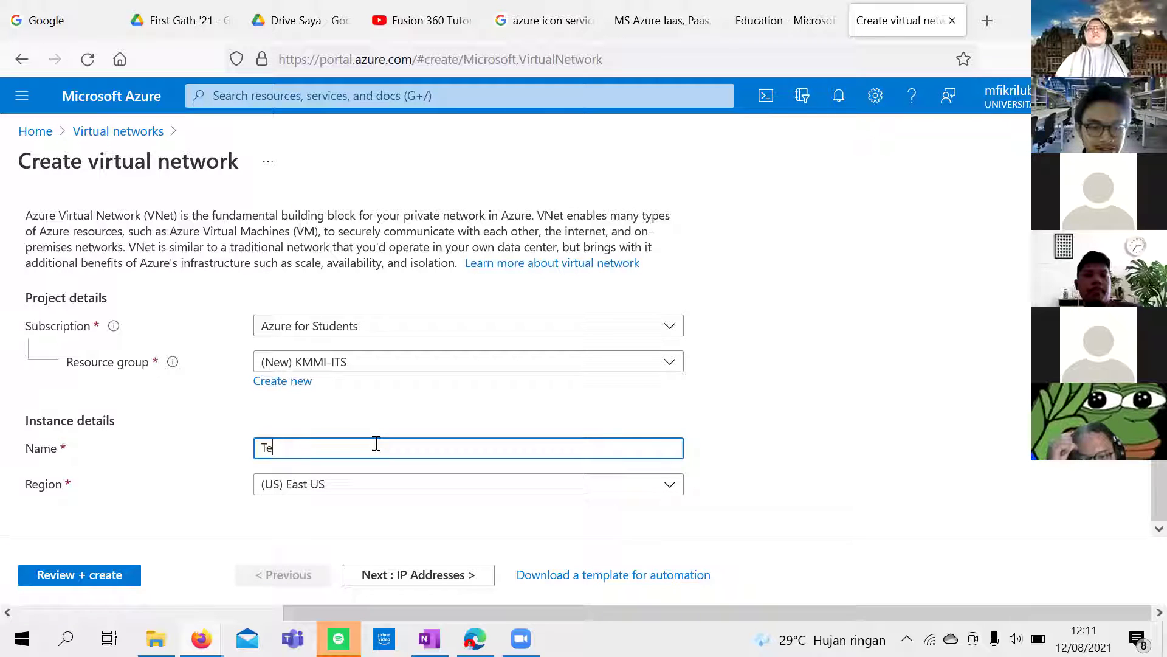
click(627, 478)
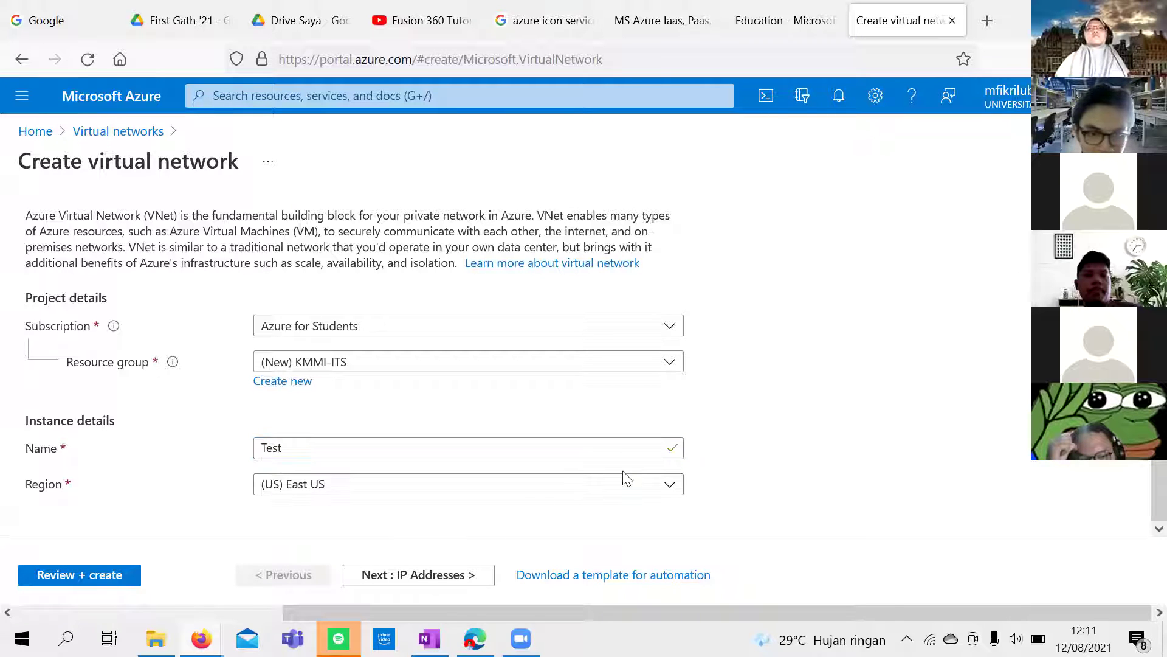
Step: Filter the region list for 'south' and choose (Asia Pacific) Southeast Asia
click(357, 489)
key(Escape)
click(558, 493)
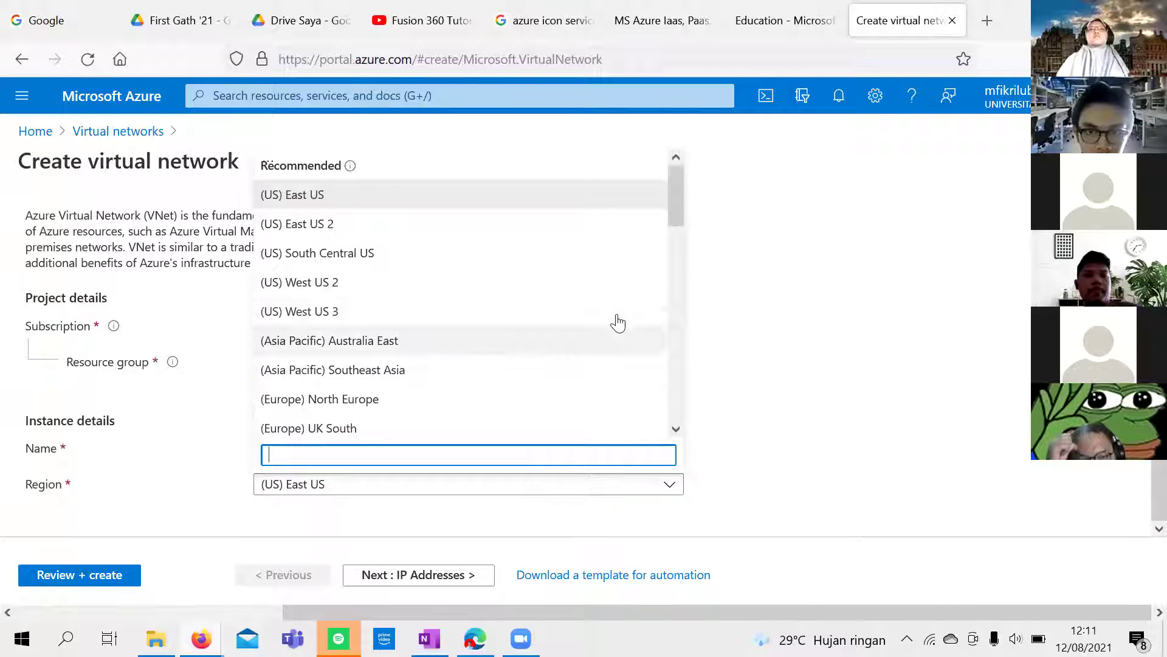
scroll(617, 322, down, 5)
scroll(618, 323, down, 5)
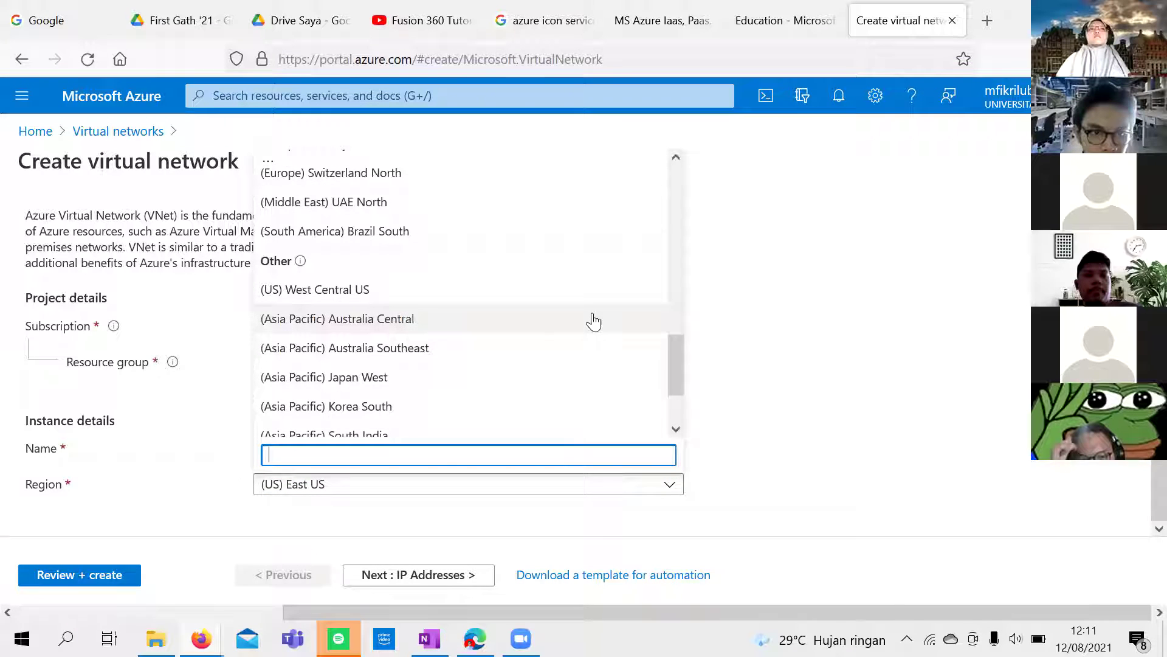
scroll(593, 324, down, 2)
scroll(579, 339, up, 3)
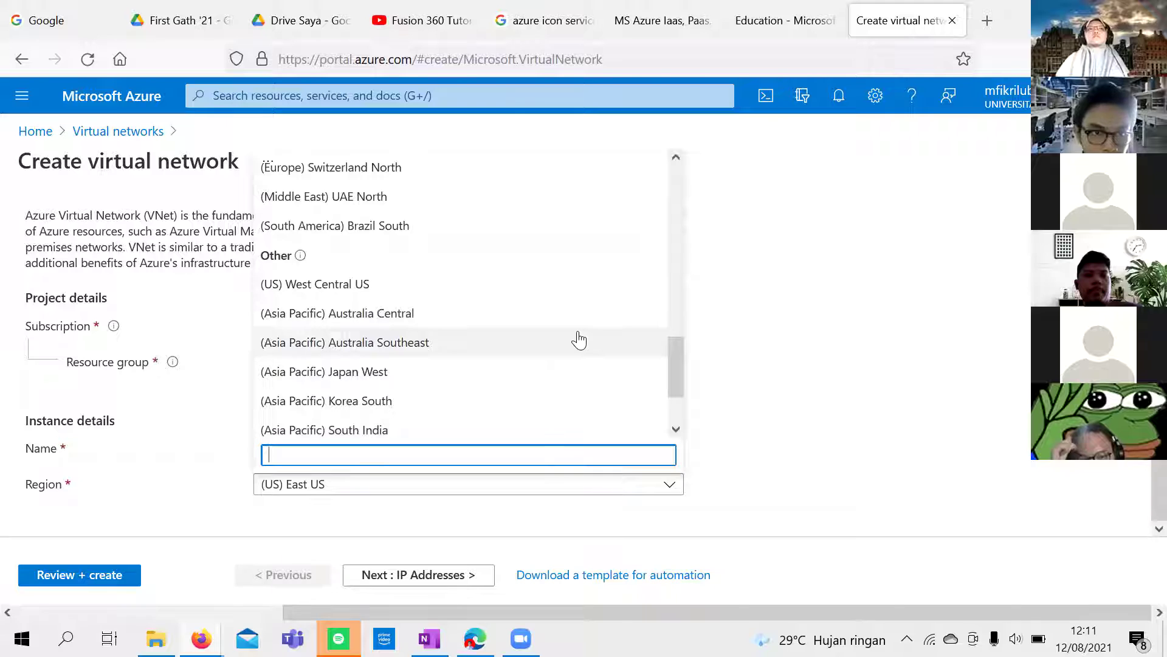
scroll(579, 339, up, 3)
text(sou)
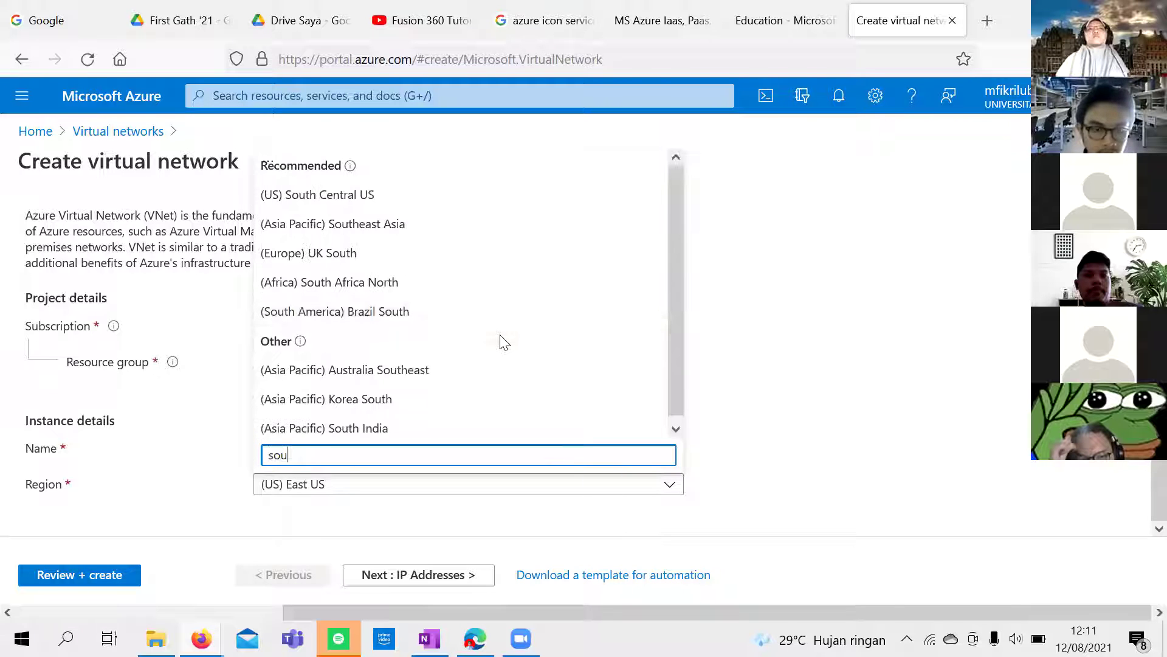
text(th)
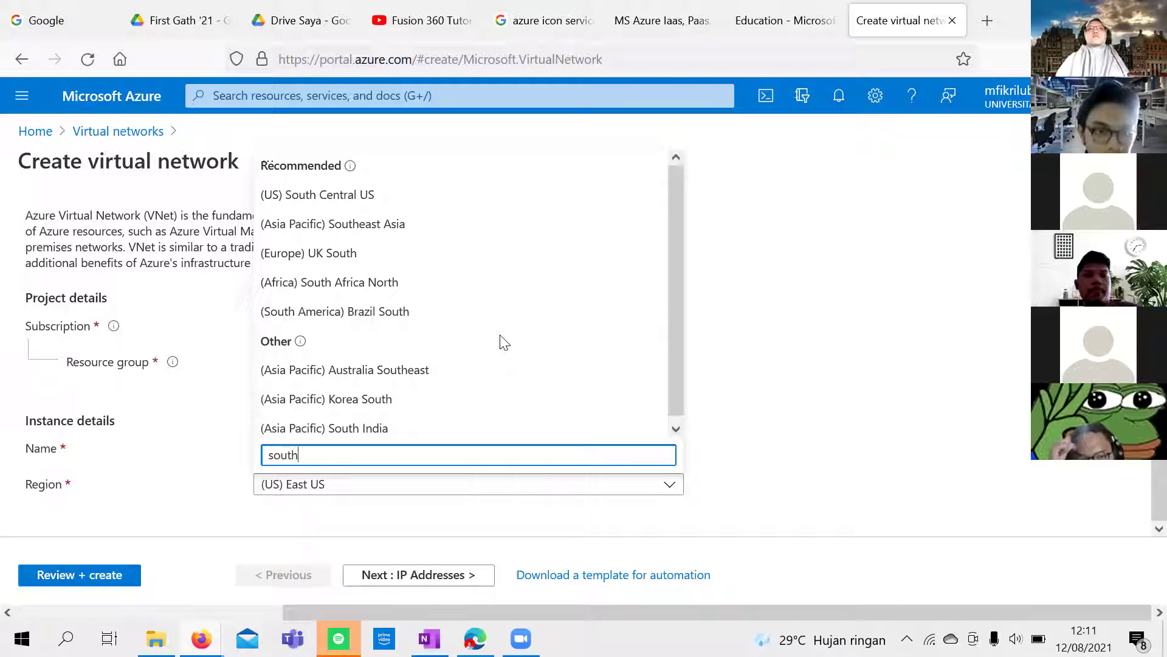
click(483, 233)
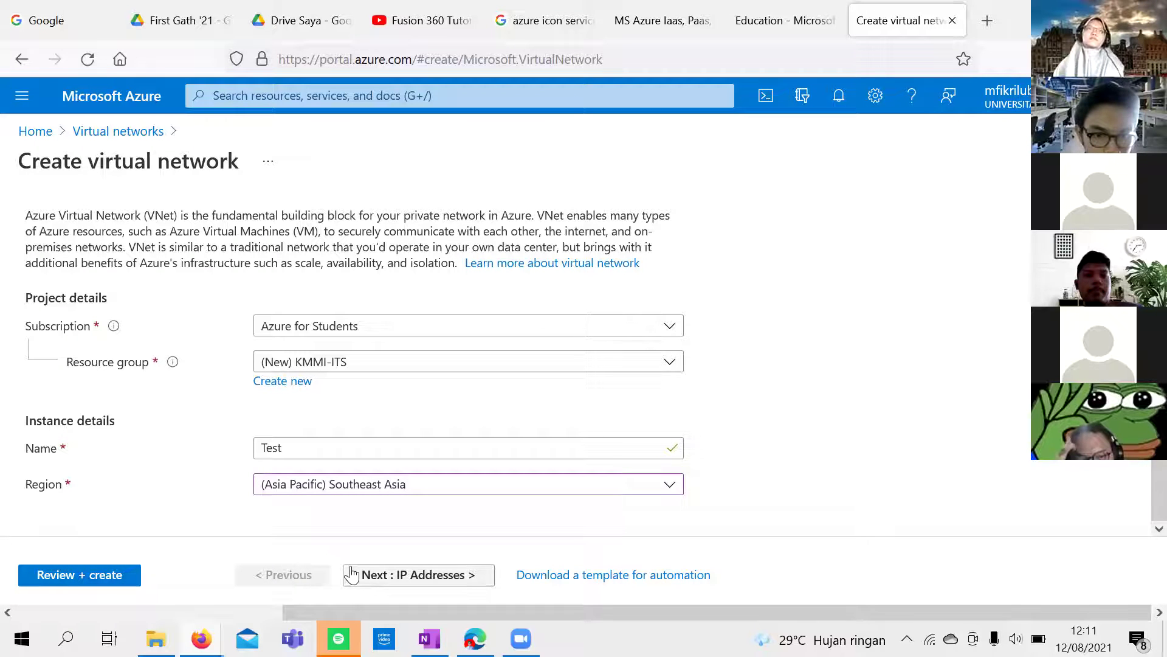
Step: On the IP Addresses tab, turn Add IPv6 address space on and back off
click(394, 576)
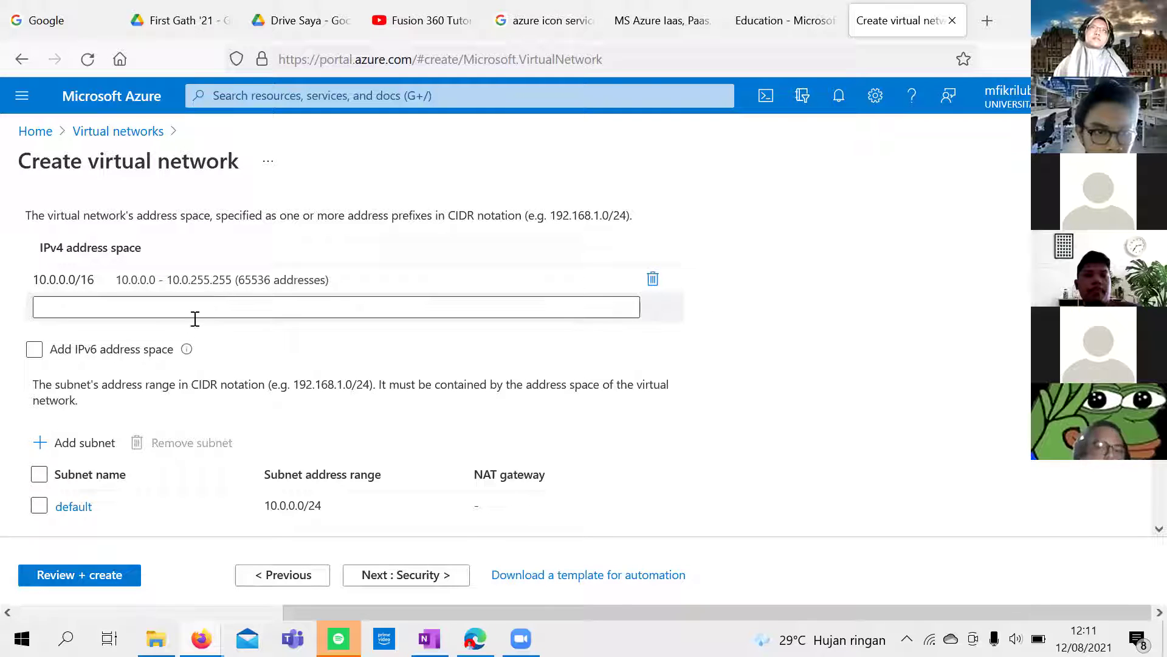
mouse_move(193, 276)
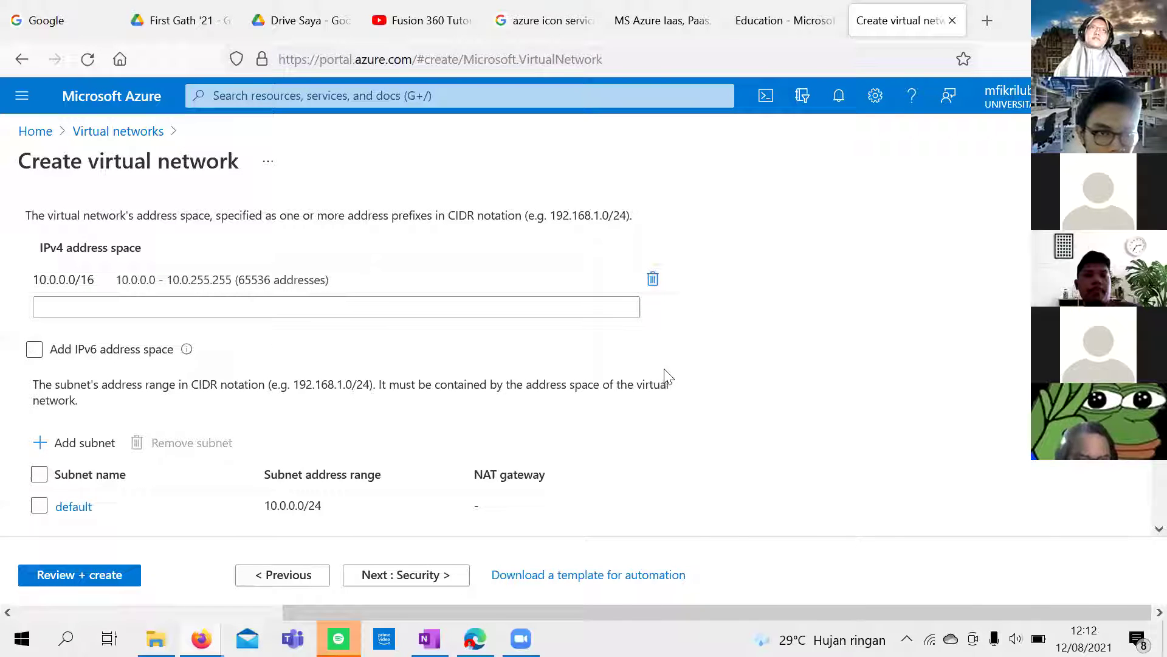
scroll(754, 361, down, 1)
scroll(752, 359, up, 1)
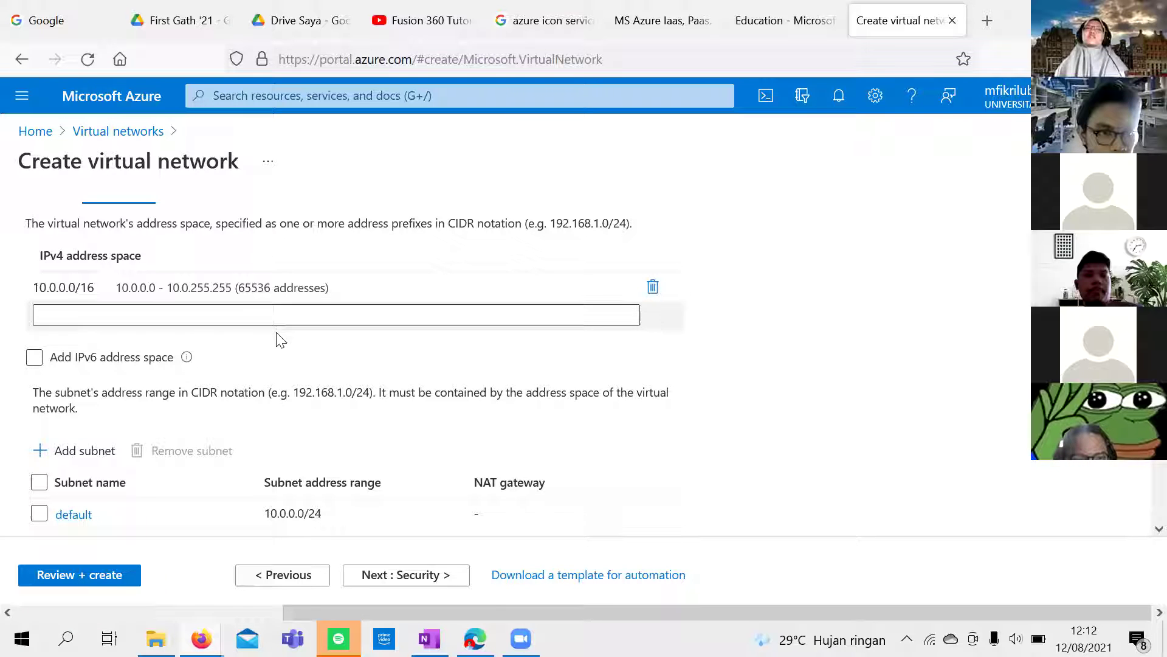
click(503, 362)
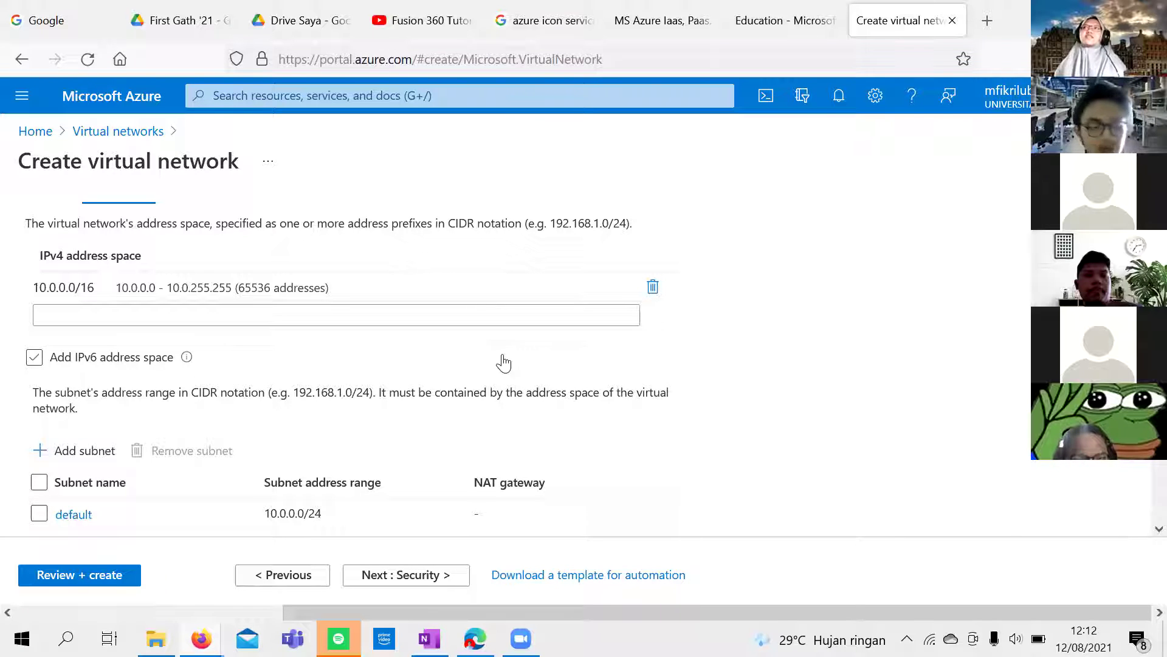
click(497, 371)
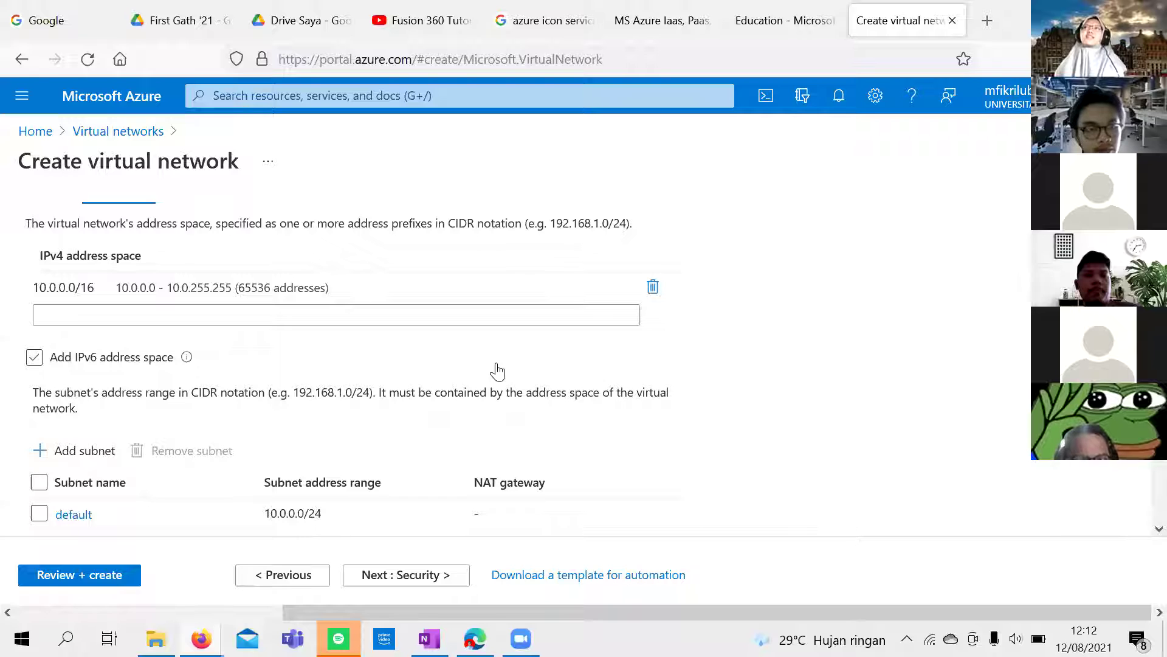
Step: Select the default 10.0.0.0/24 subnet and continue to the Security settings
scroll(544, 414, down, 2)
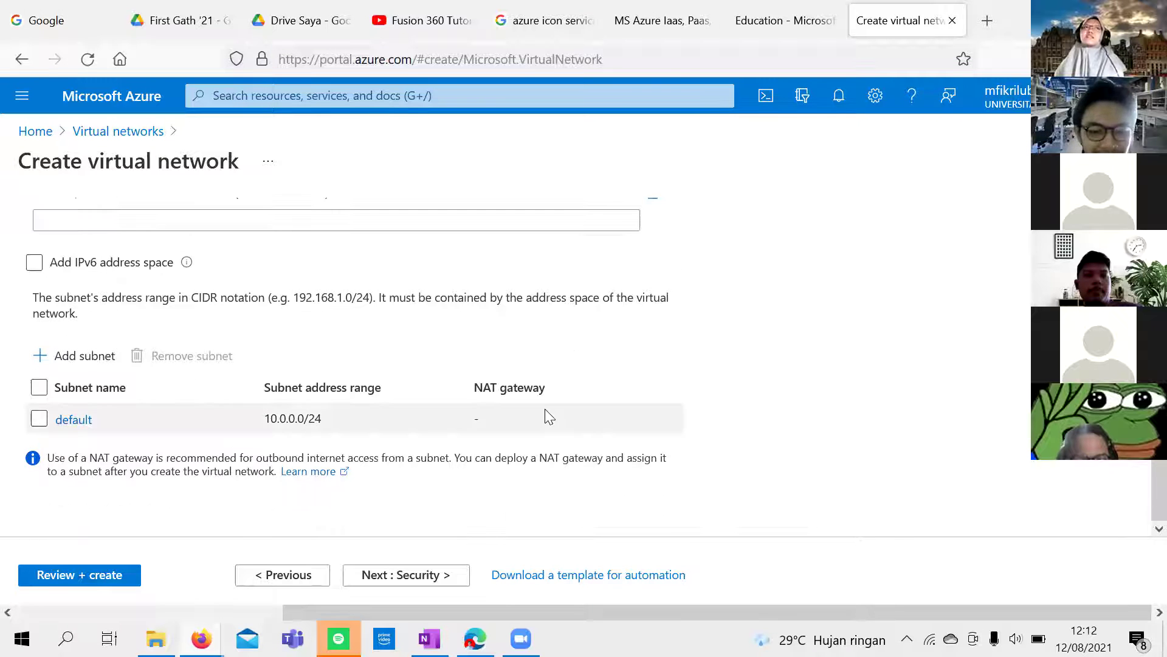
scroll(445, 416, up, 2)
scroll(446, 417, up, 1)
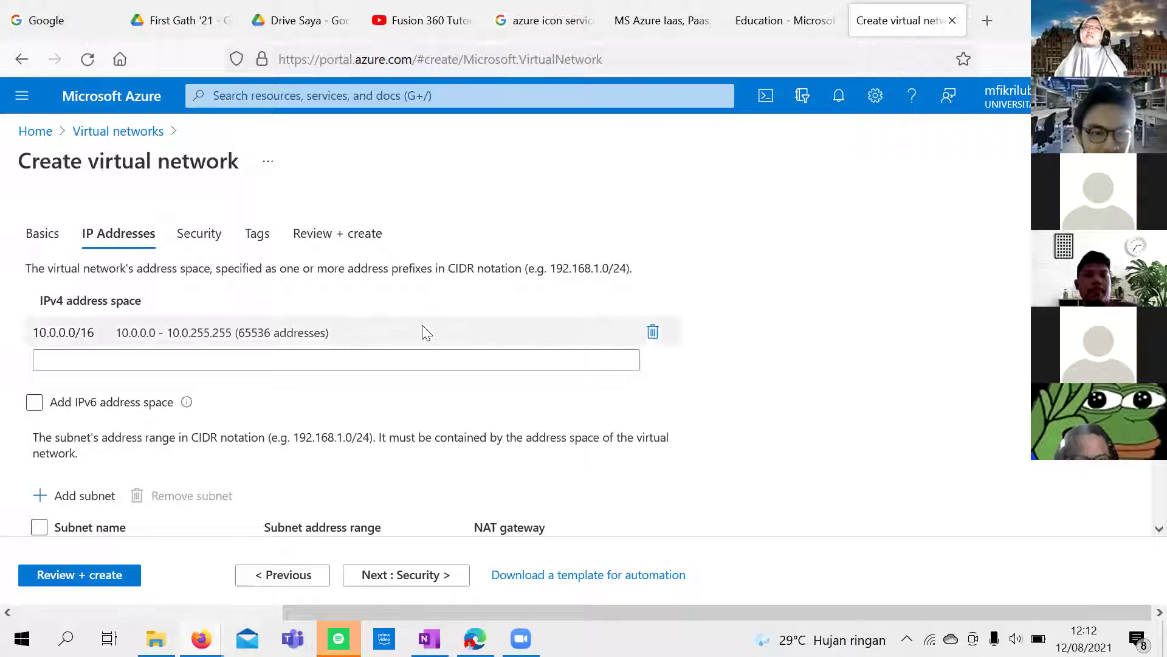
scroll(422, 331, down, 3)
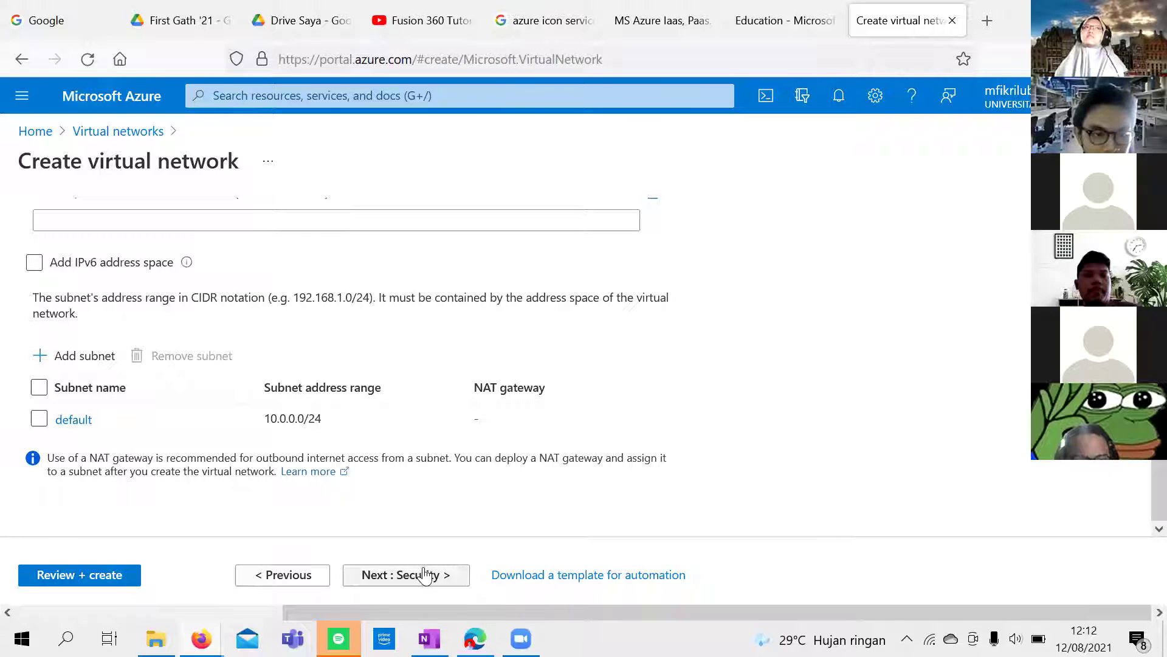
click(38, 419)
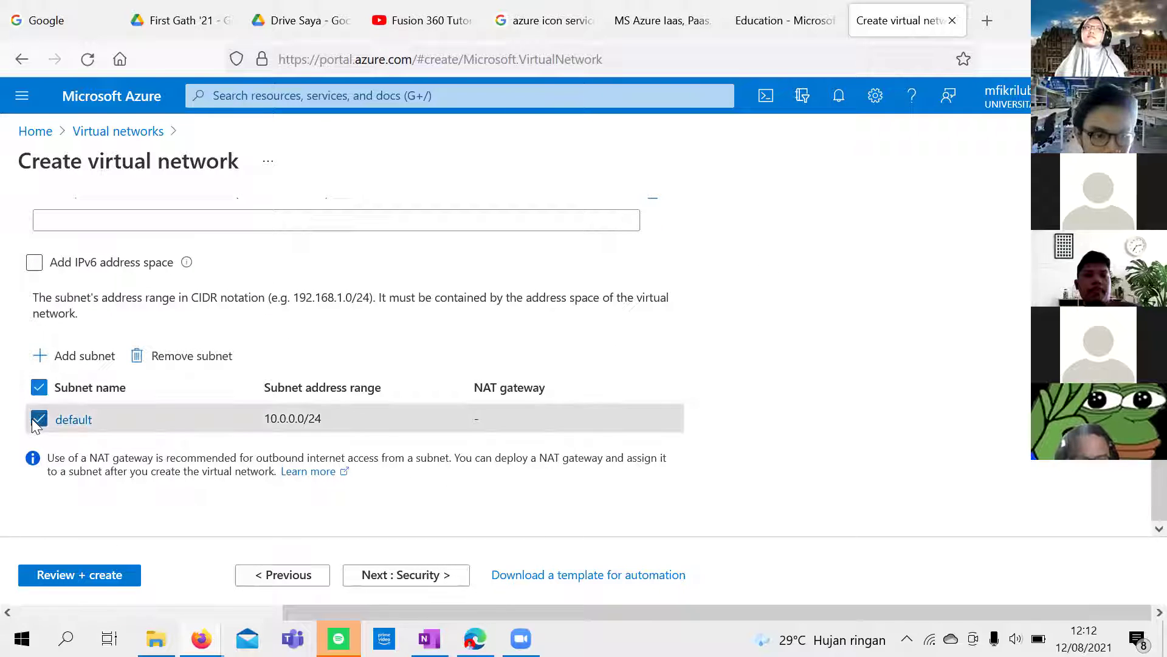
click(366, 582)
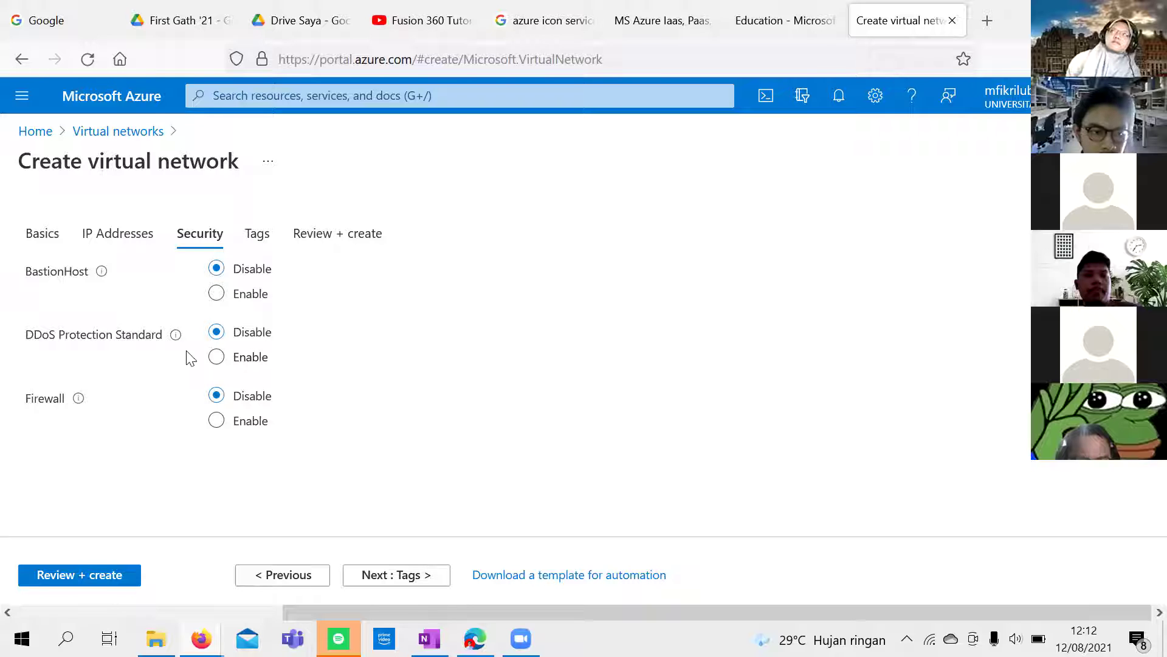
mouse_move(174, 342)
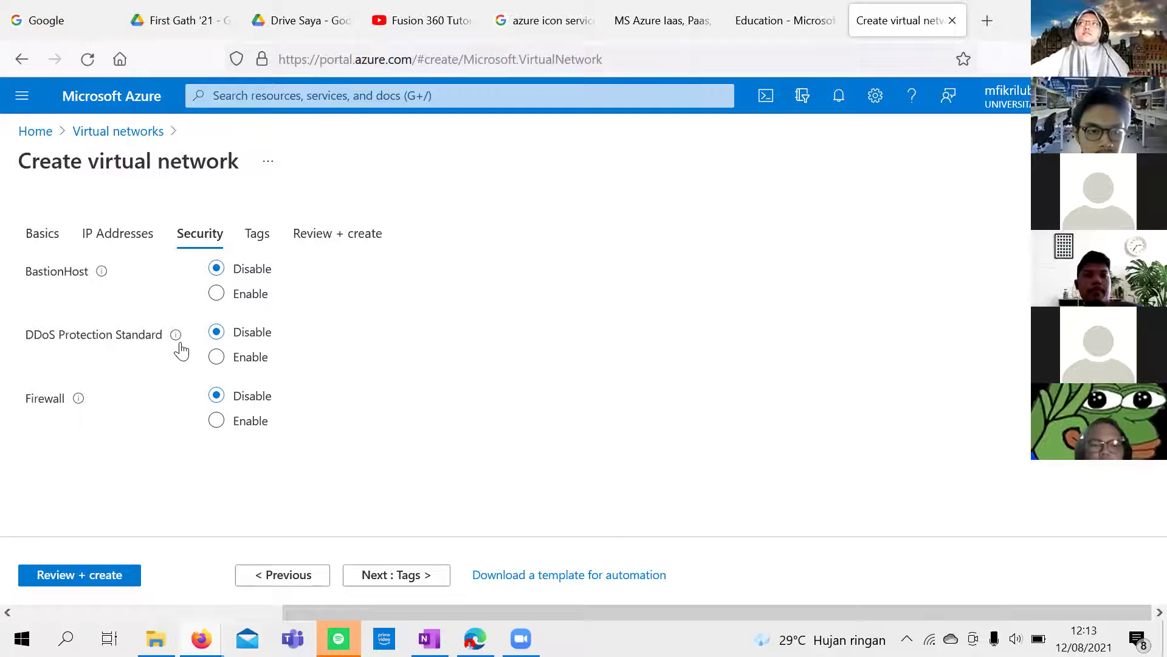
mouse_move(181, 347)
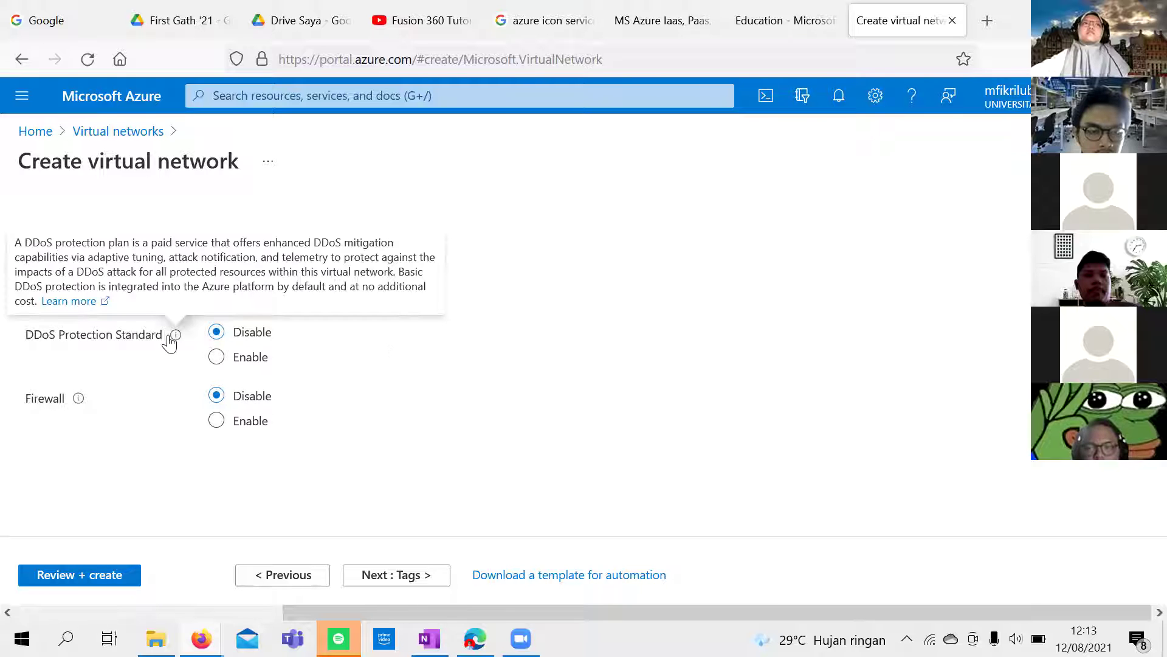
click(216, 356)
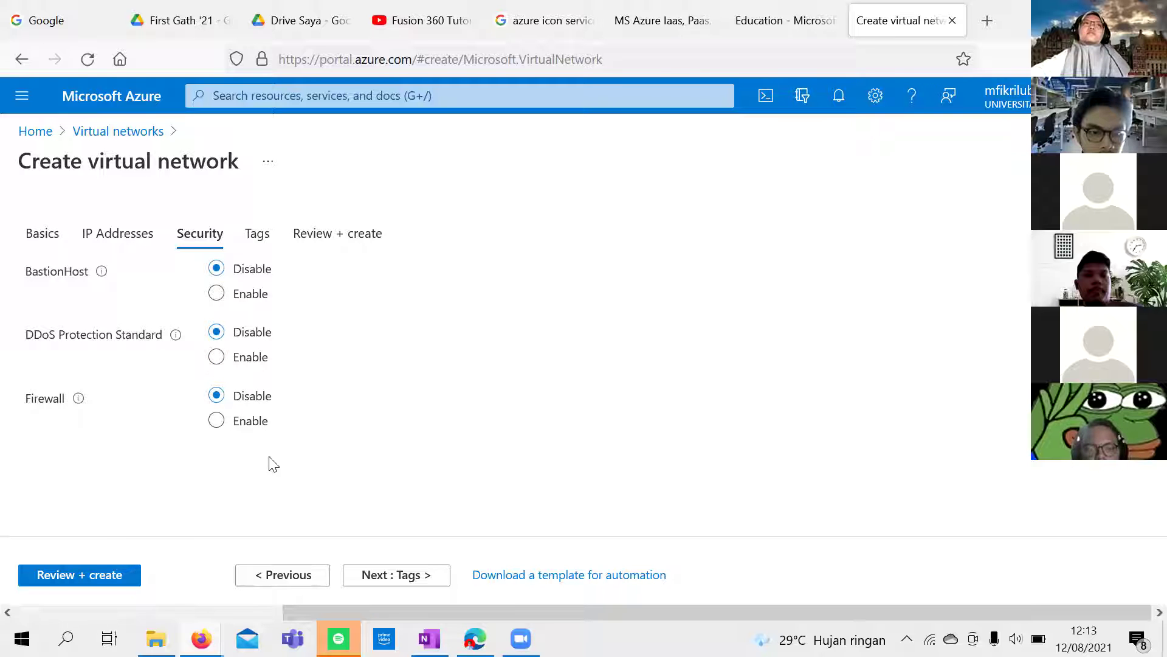
click(217, 420)
scroll(246, 429, down, 1)
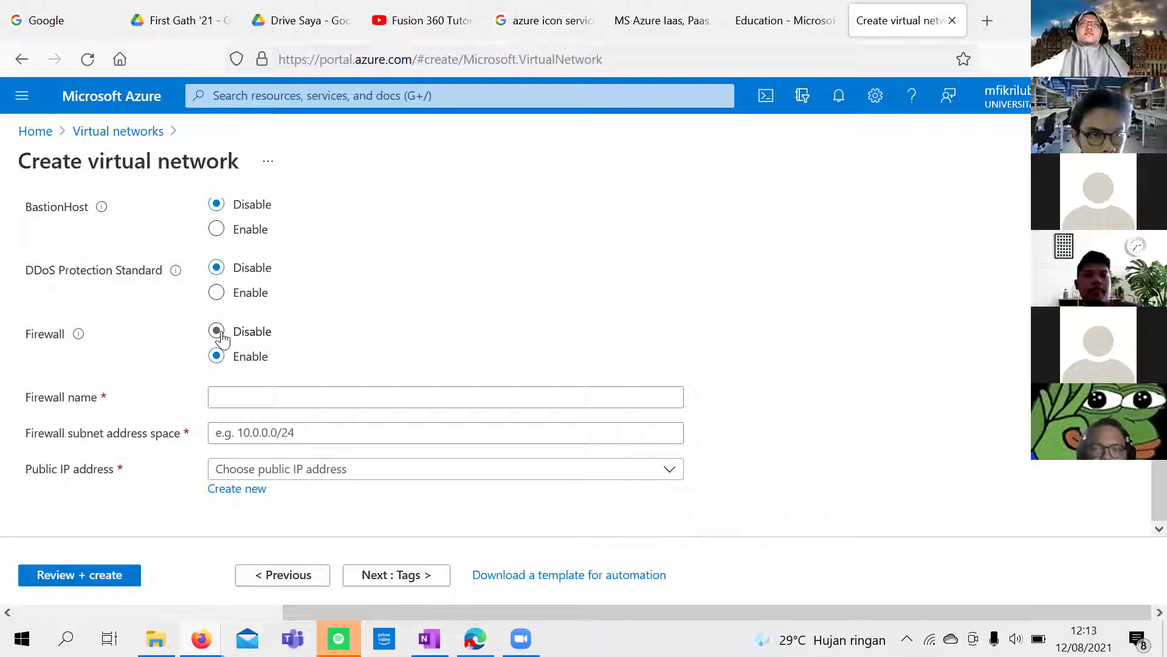
click(217, 332)
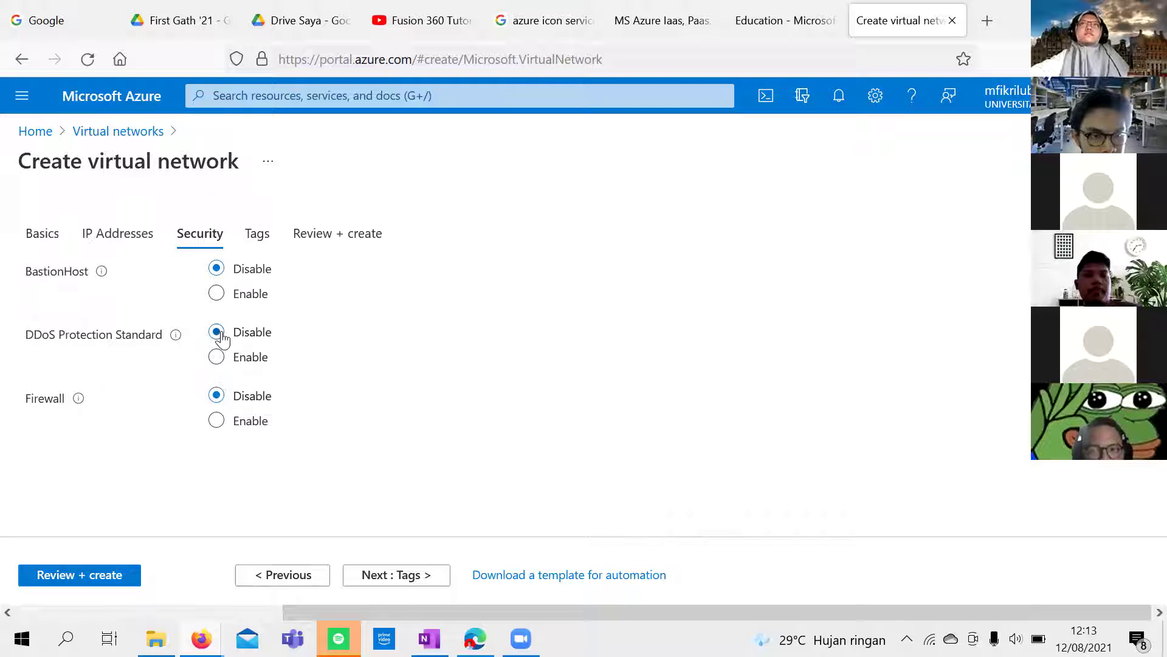
click(217, 294)
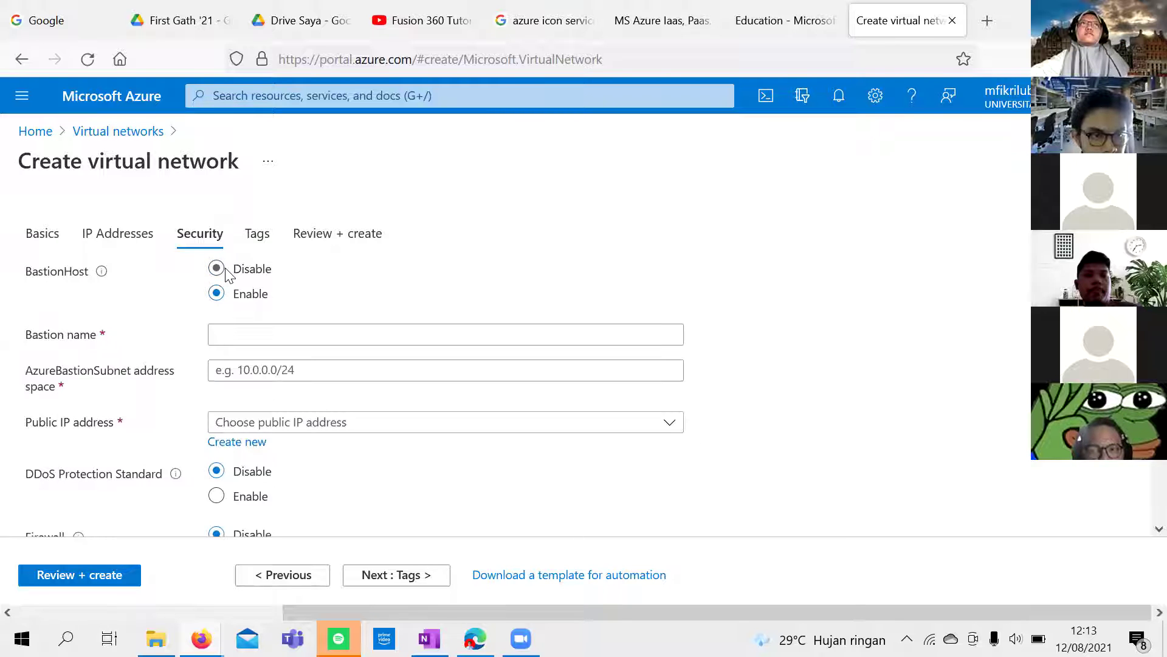
click(226, 273)
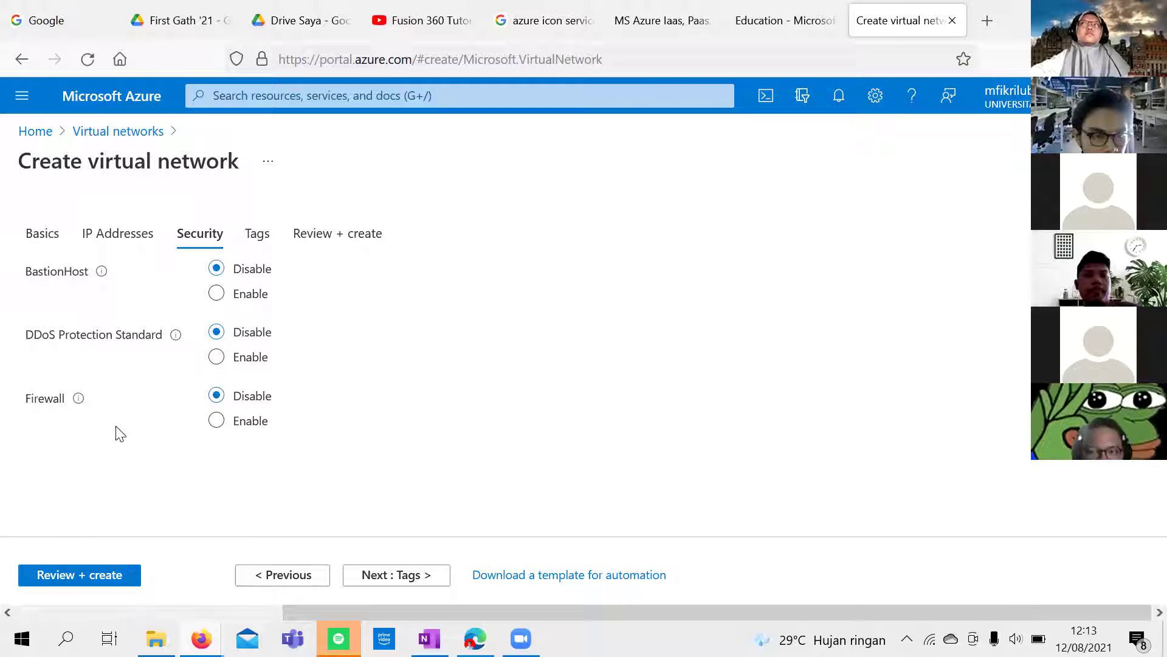
mouse_move(80, 403)
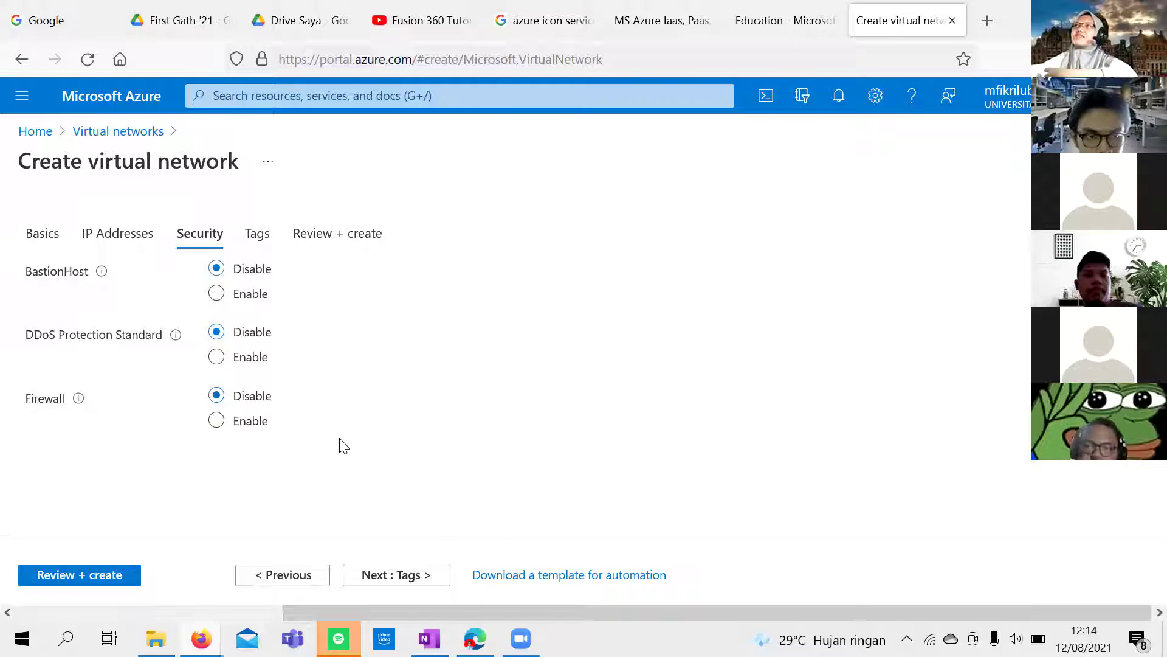
click(410, 578)
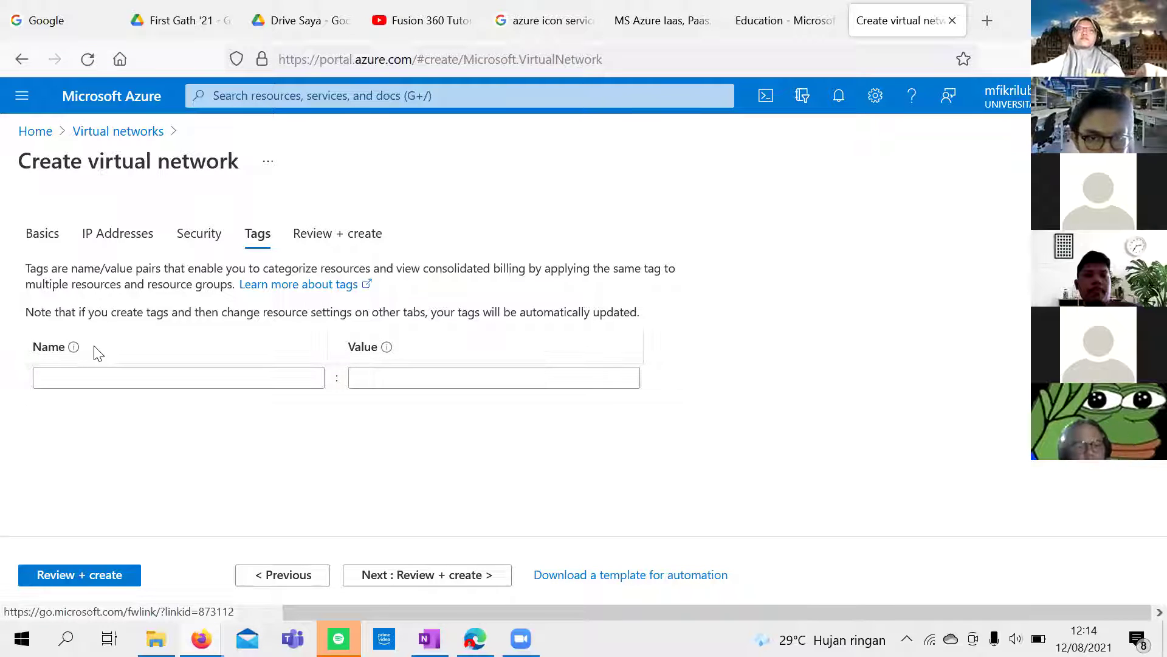
mouse_move(74, 347)
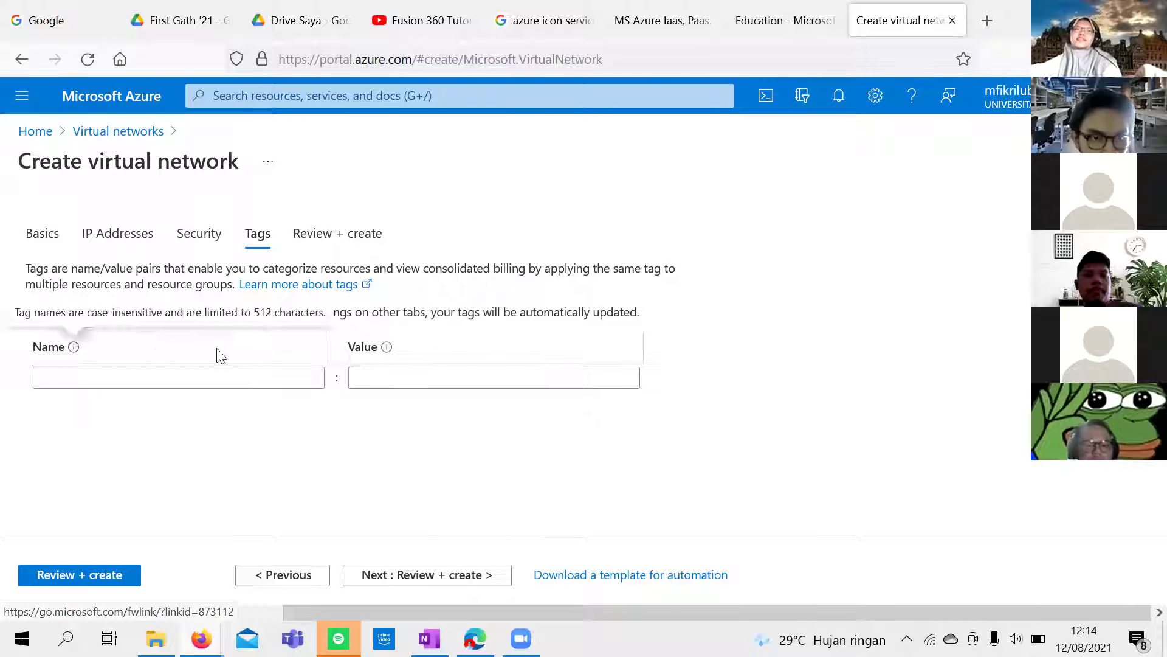
click(420, 576)
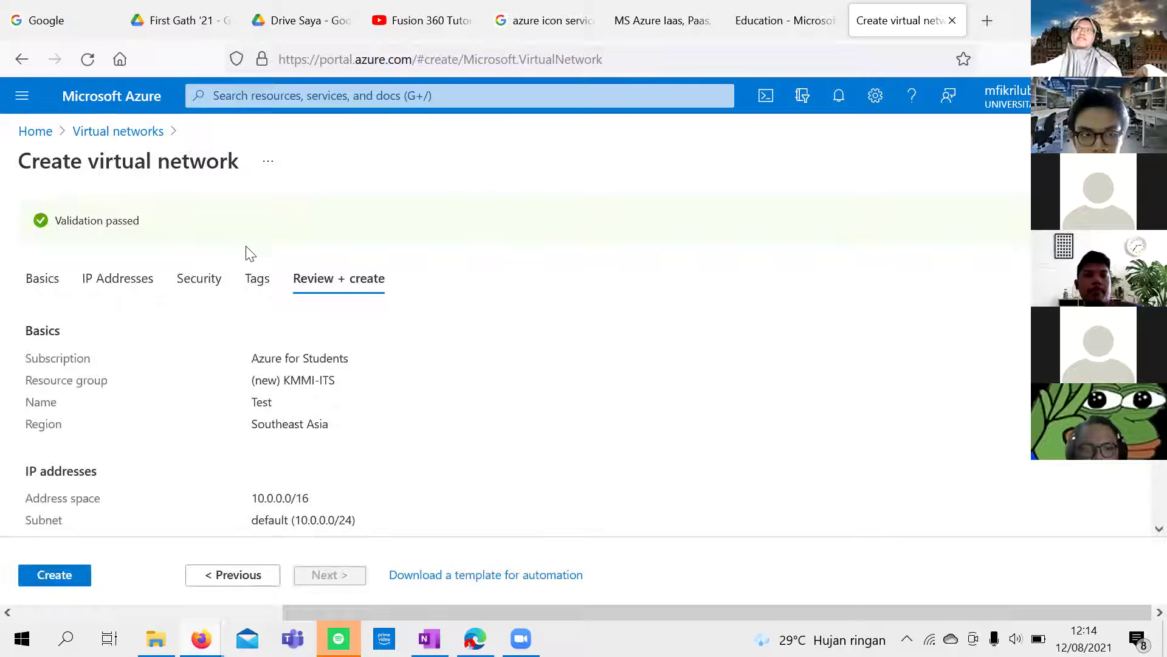
scroll(391, 362, down, 4)
scroll(198, 266, up, 4)
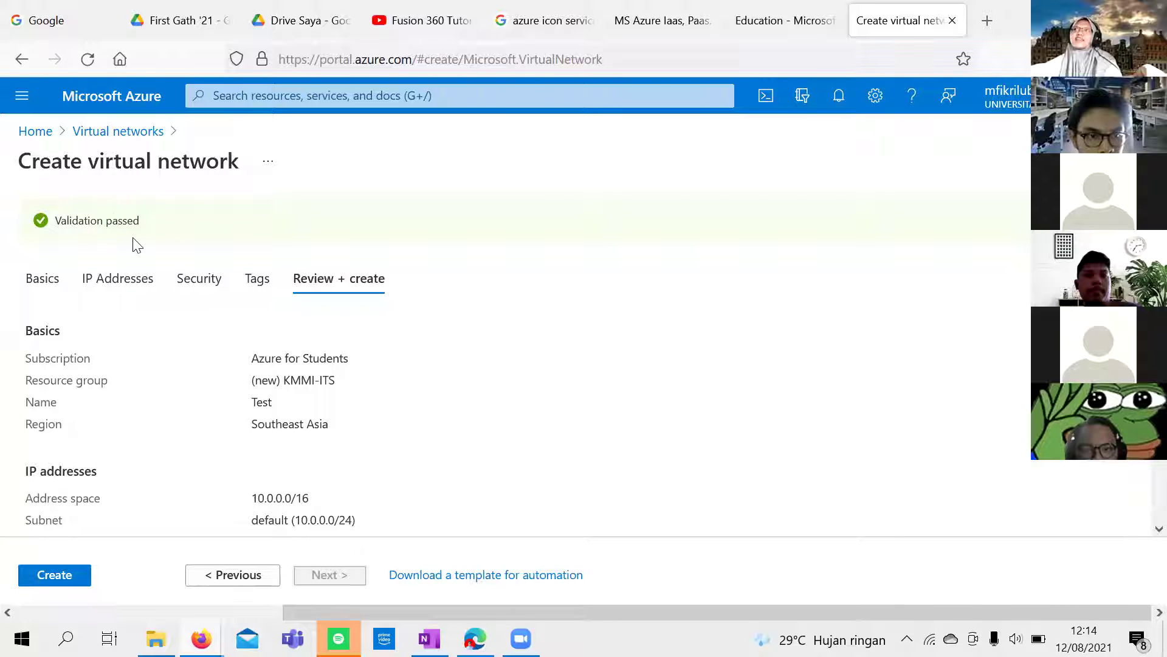
scroll(161, 331, down, 4)
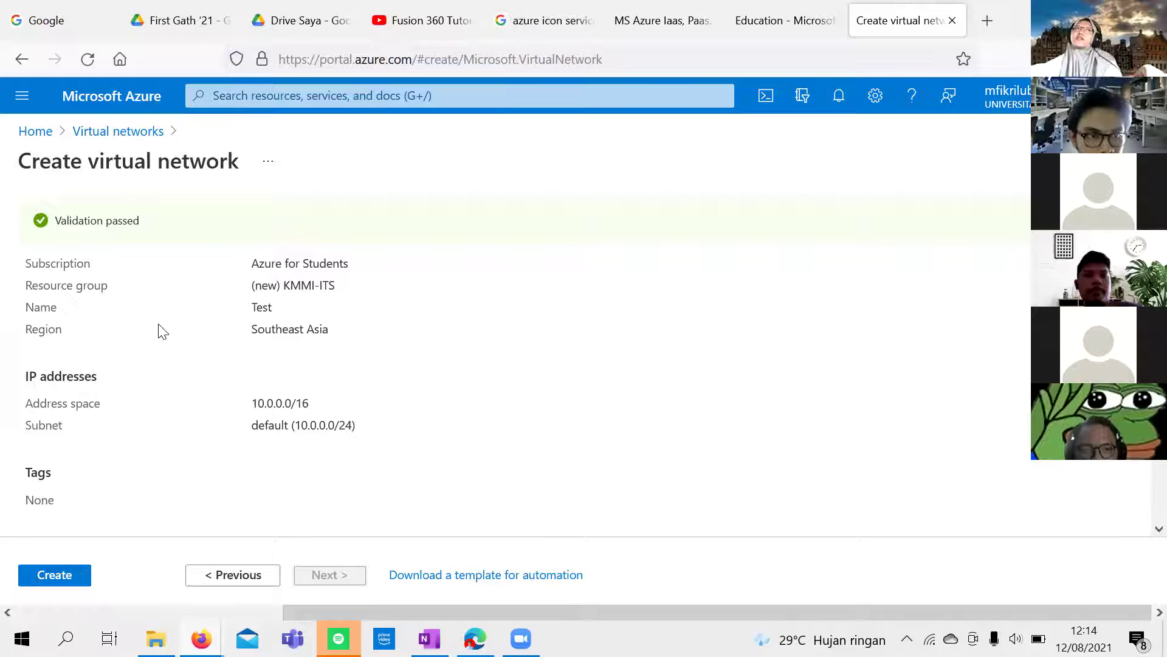
scroll(162, 332, up, 4)
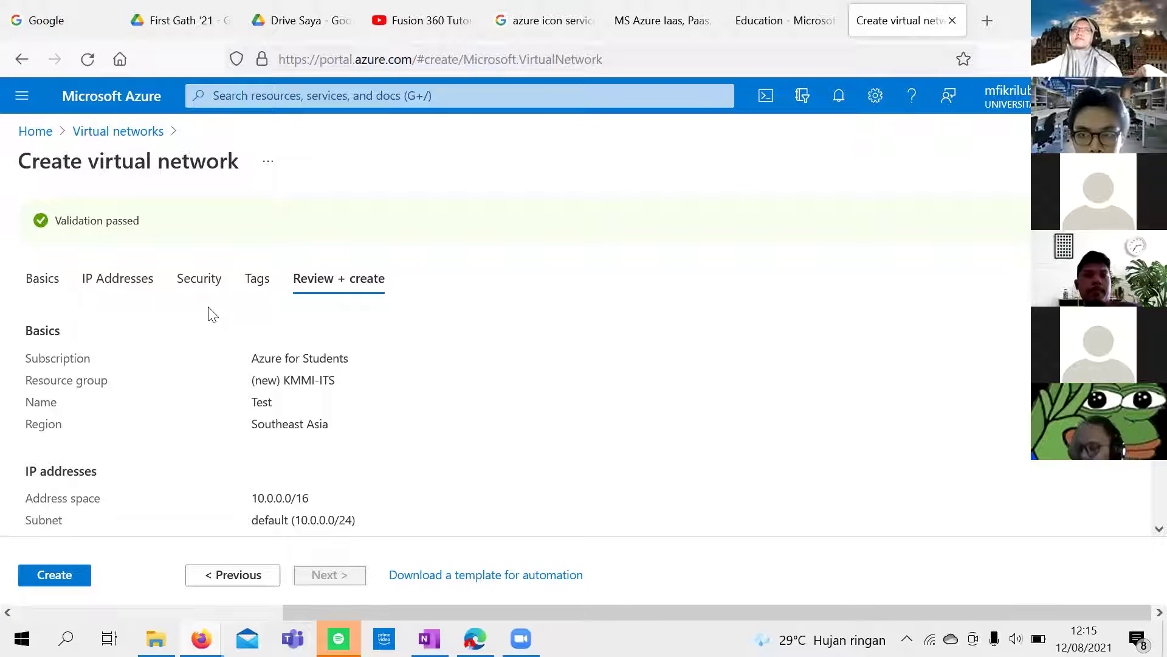
scroll(215, 322, down, 2)
scroll(216, 322, down, 1)
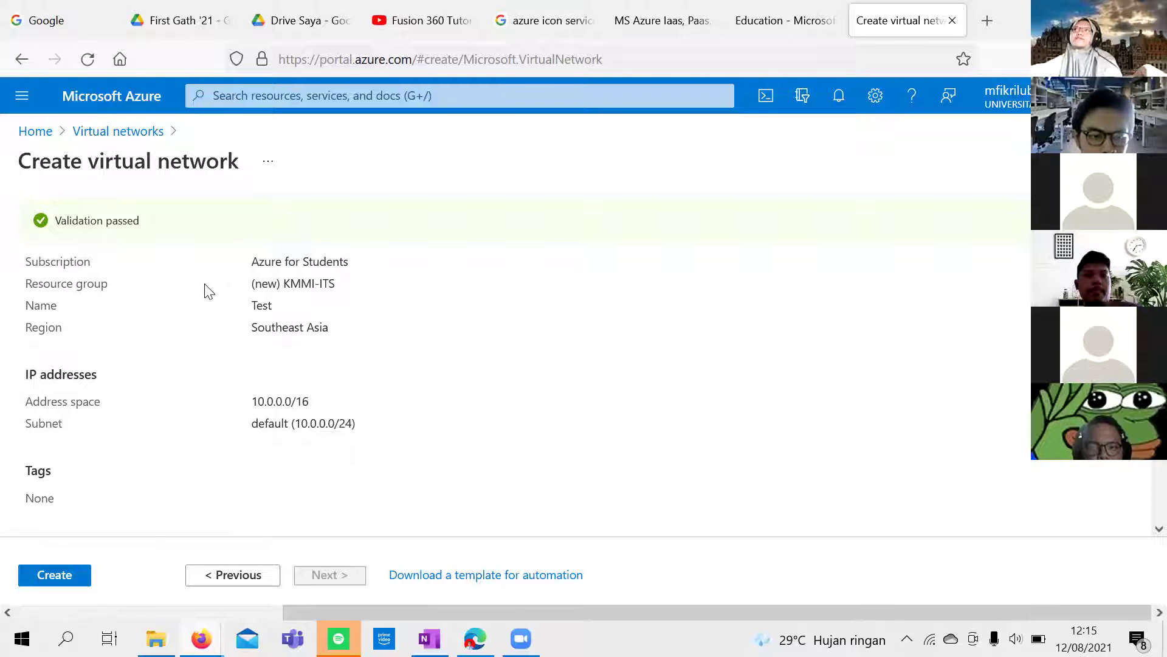
scroll(203, 289, down, 4)
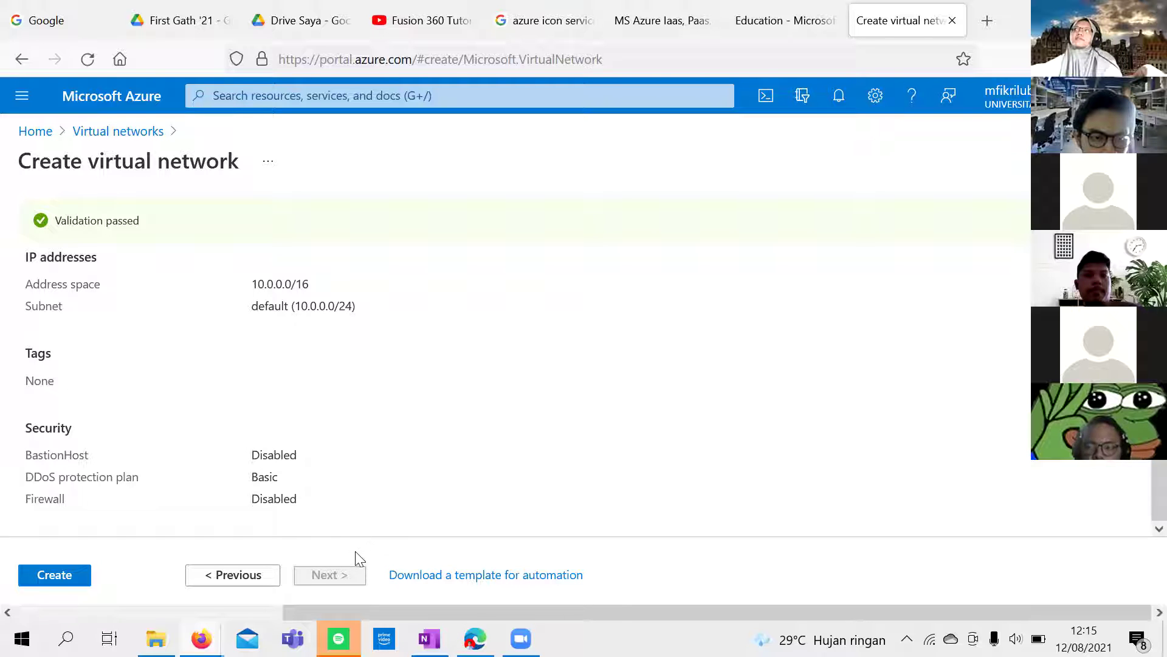
scroll(305, 517, up, 6)
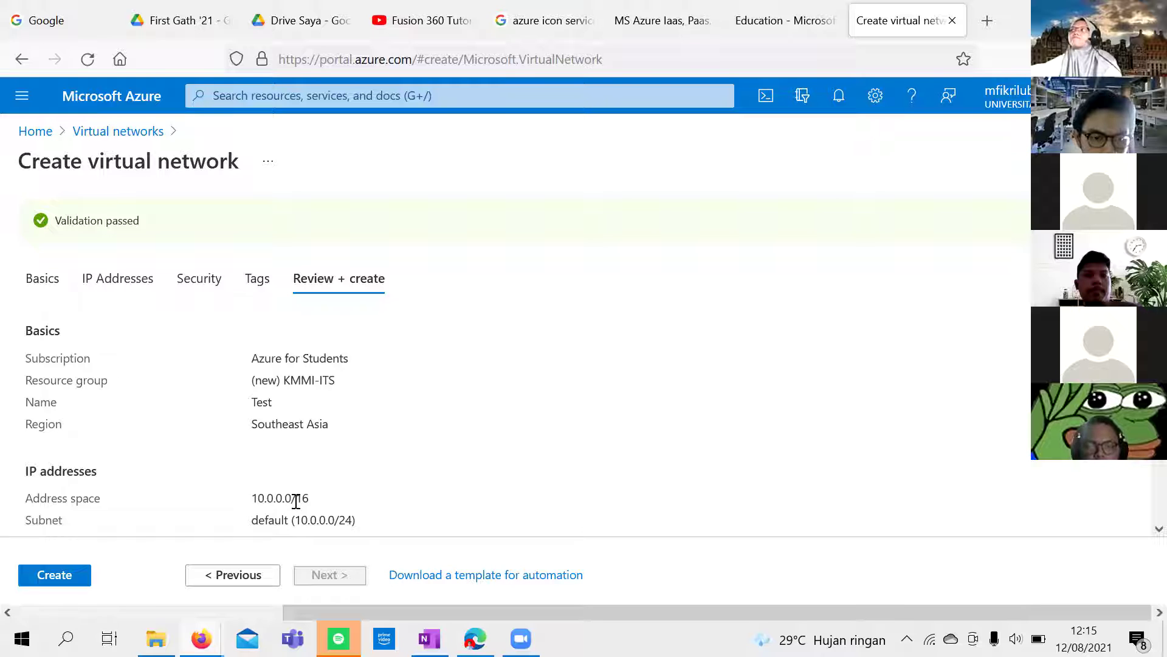
scroll(296, 500, down, 5)
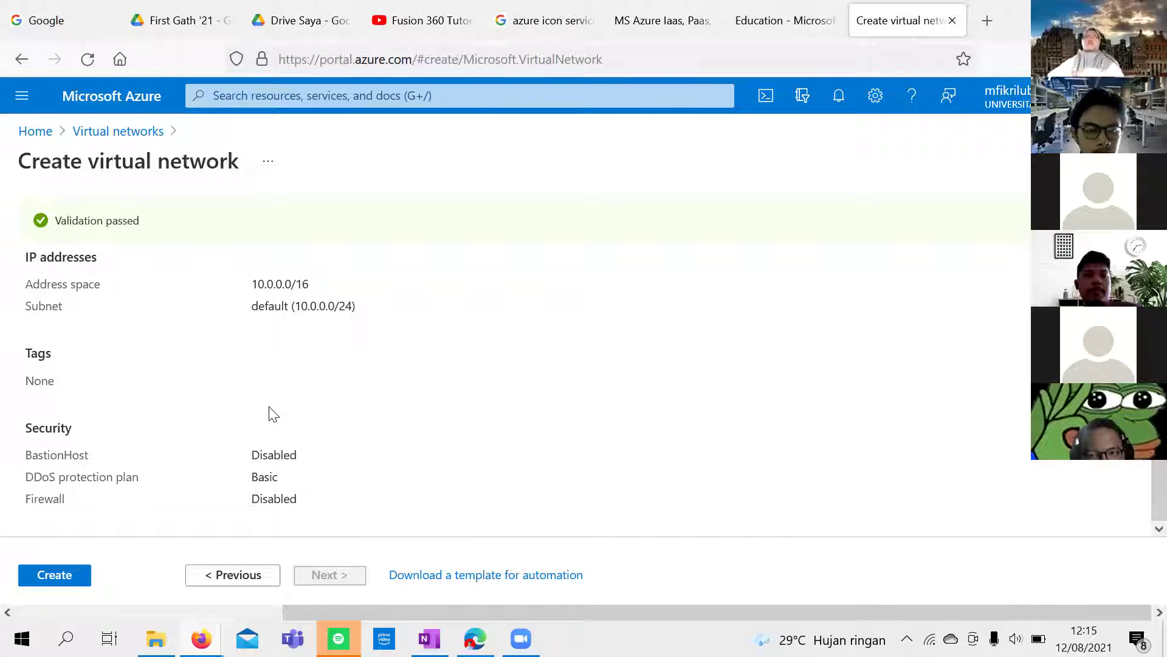
scroll(287, 426, up, 3)
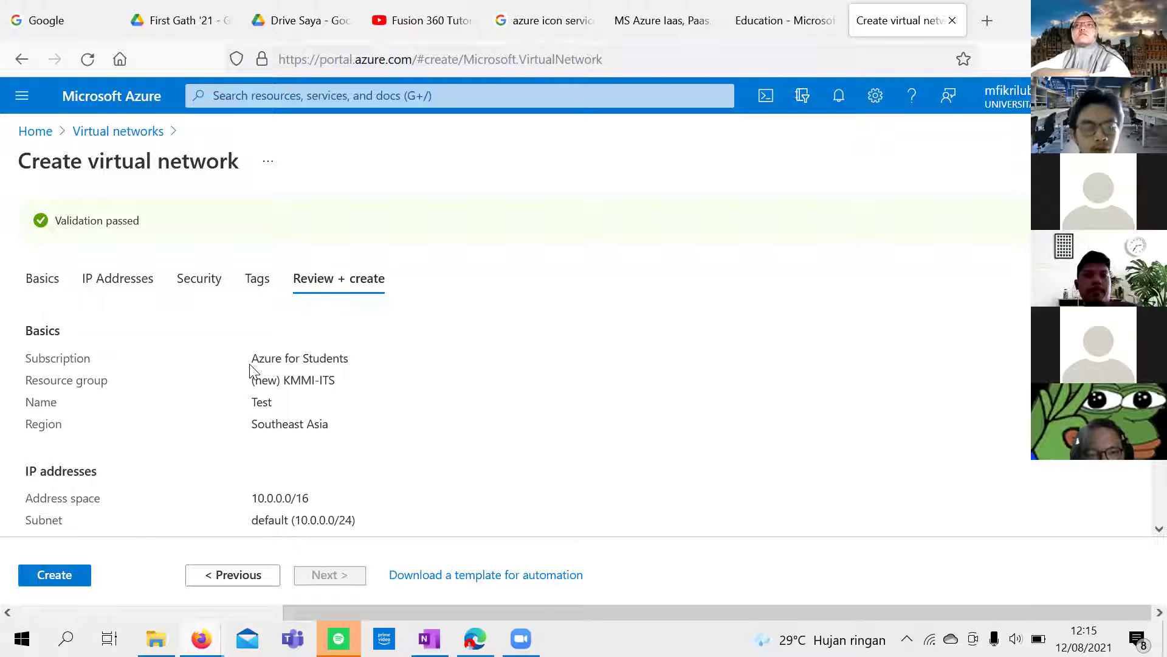
scroll(248, 363, down, 3)
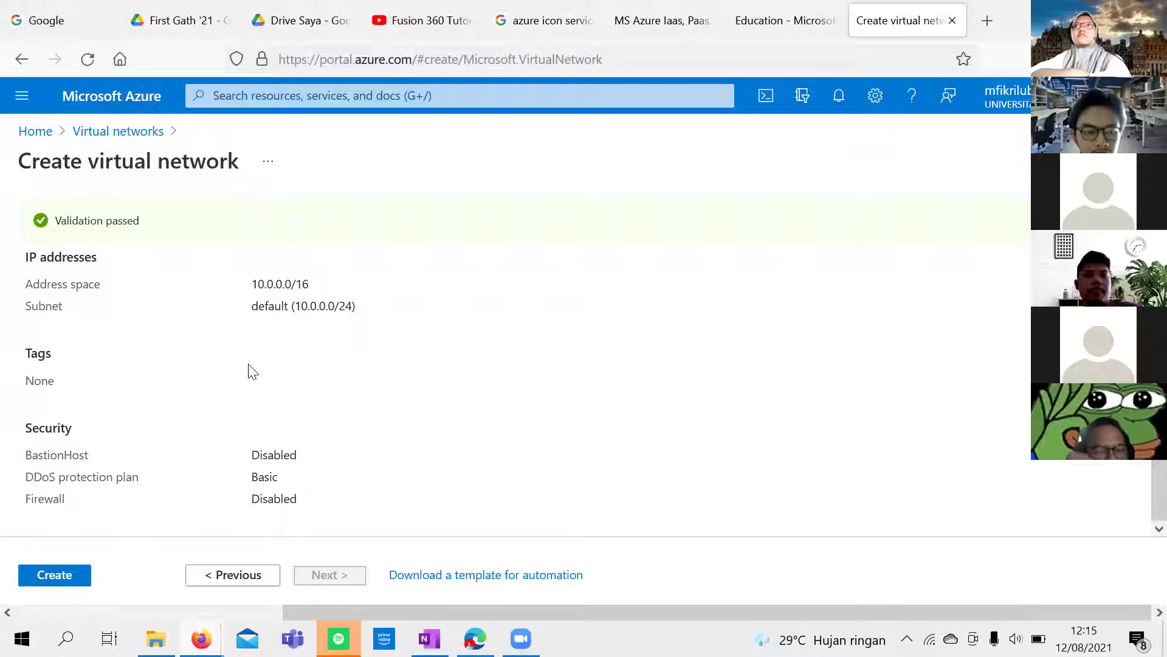
scroll(249, 368, up, 2)
scroll(250, 371, down, 2)
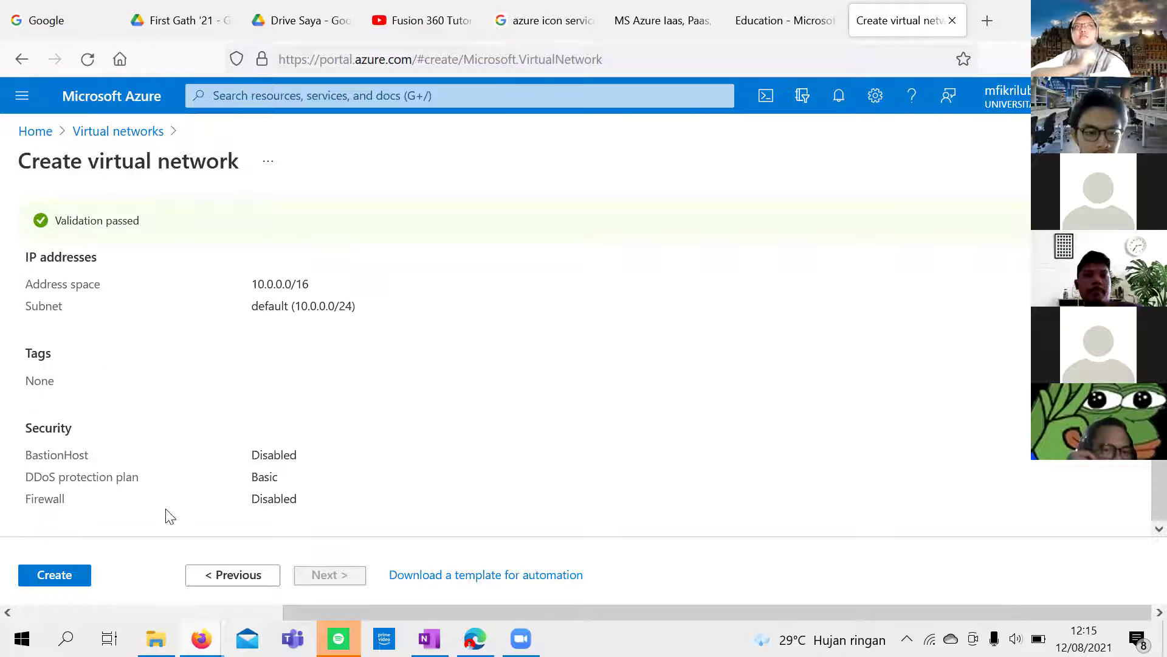
Step: Create the Test virtual network and expand the completed deployment's details
click(57, 577)
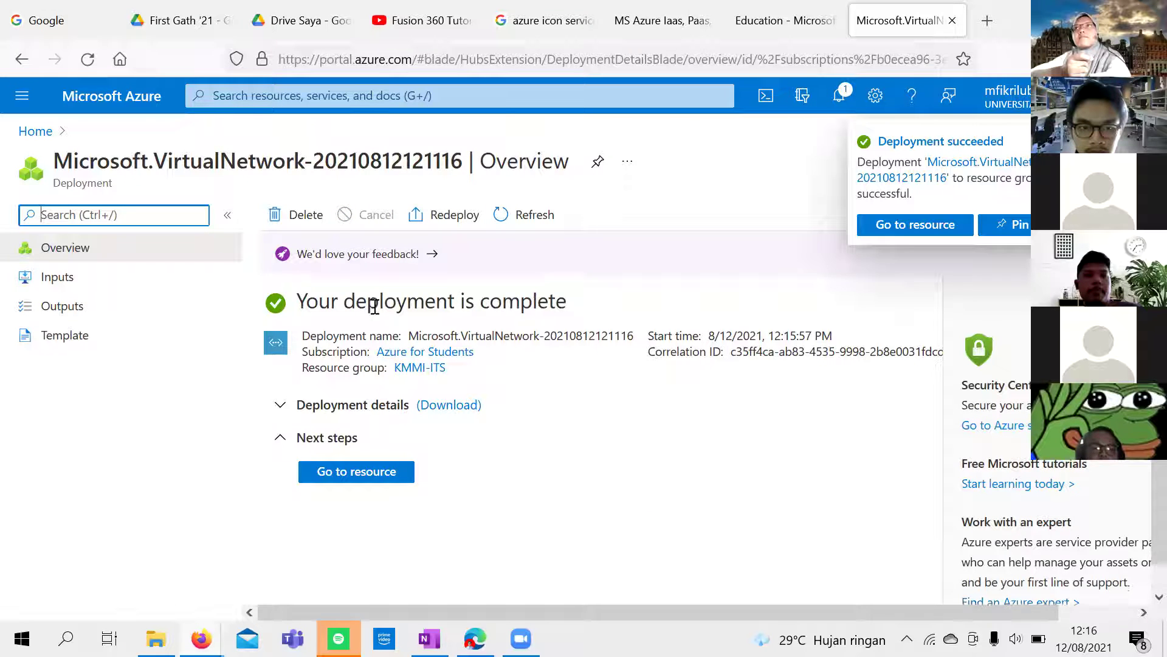
scroll(376, 307, down, 1)
click(323, 396)
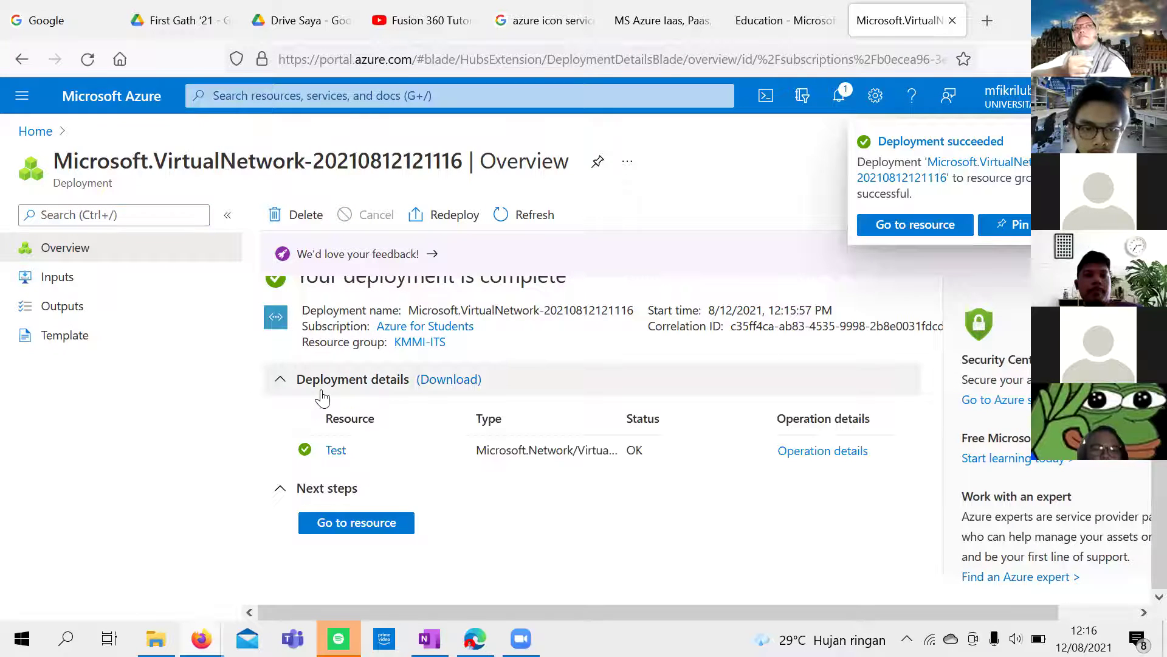
Step: Open the Test network in a new browser tab, view it, then close that tab
right_click(338, 455)
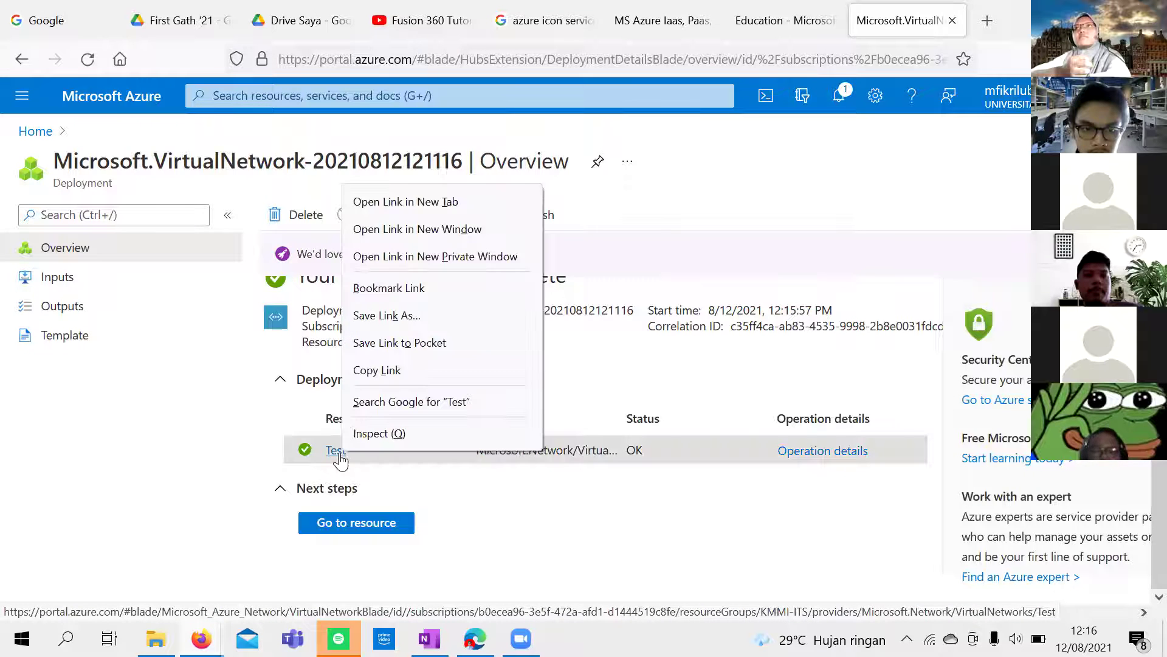
click(453, 202)
click(898, 20)
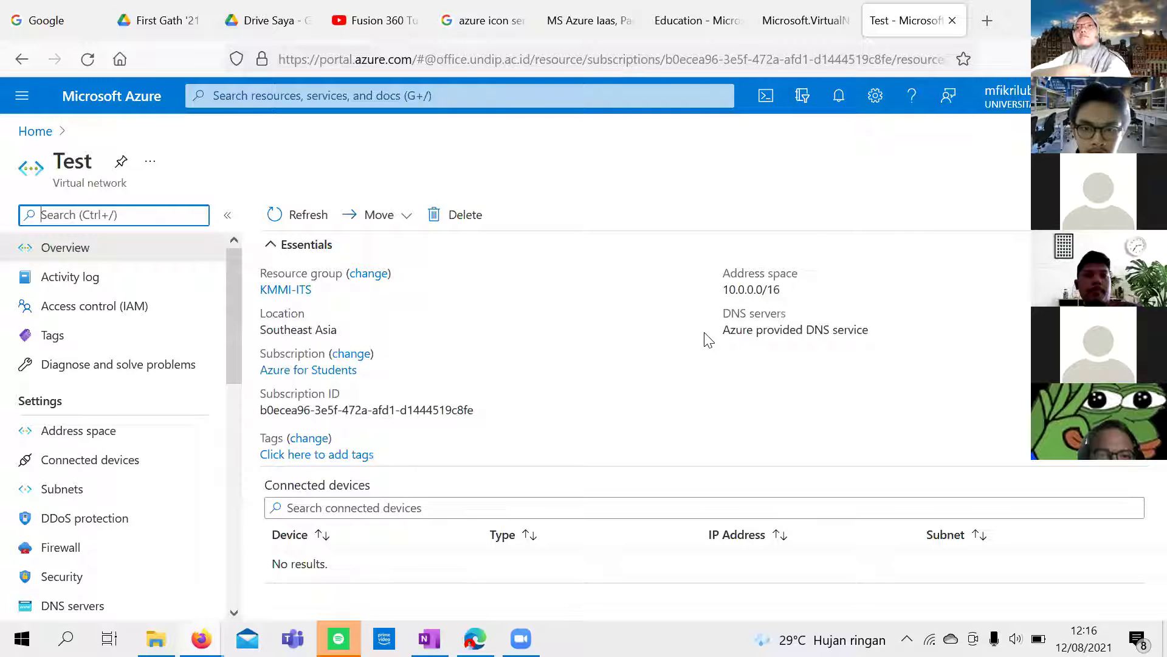
click(953, 21)
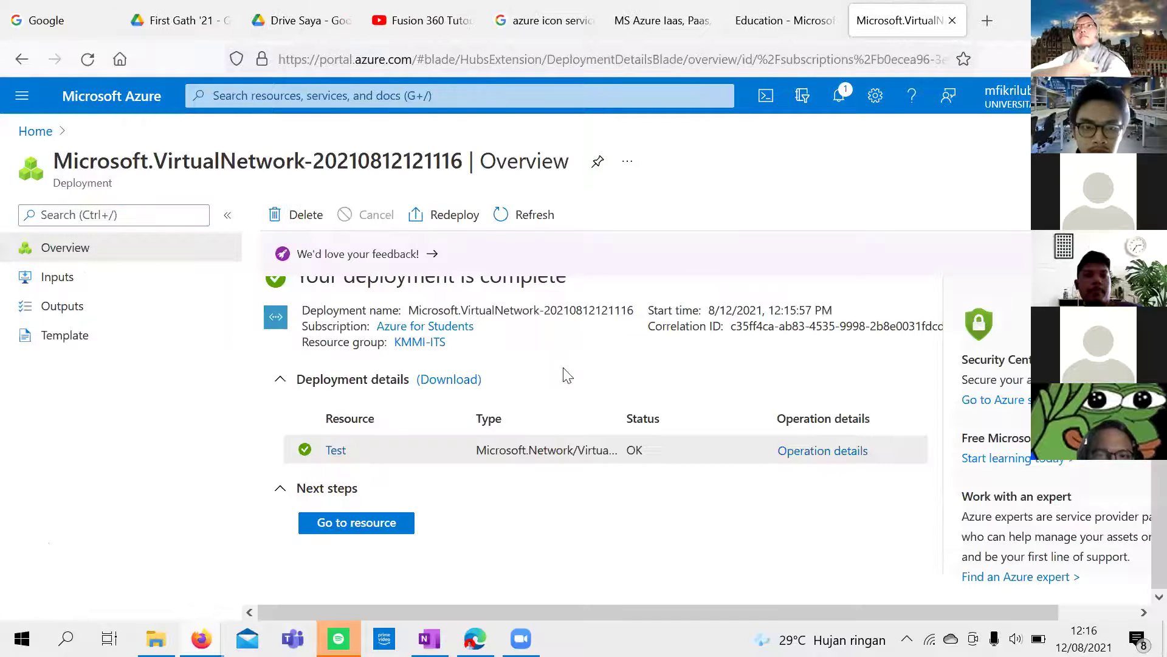
click(121, 280)
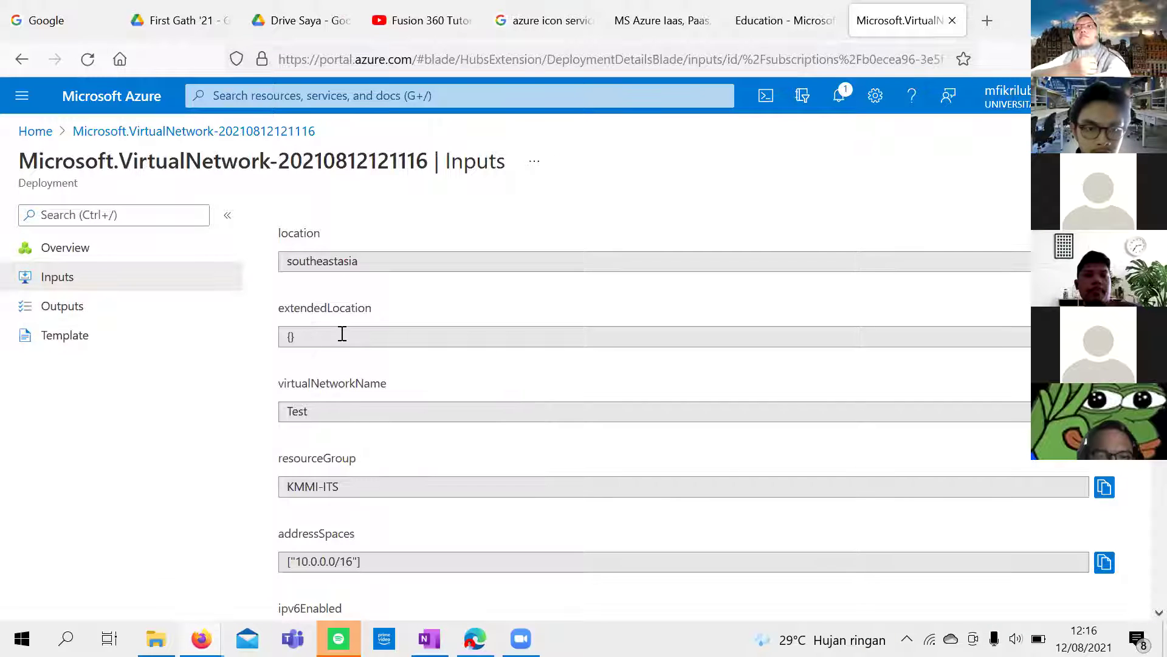
scroll(340, 334, down, 8)
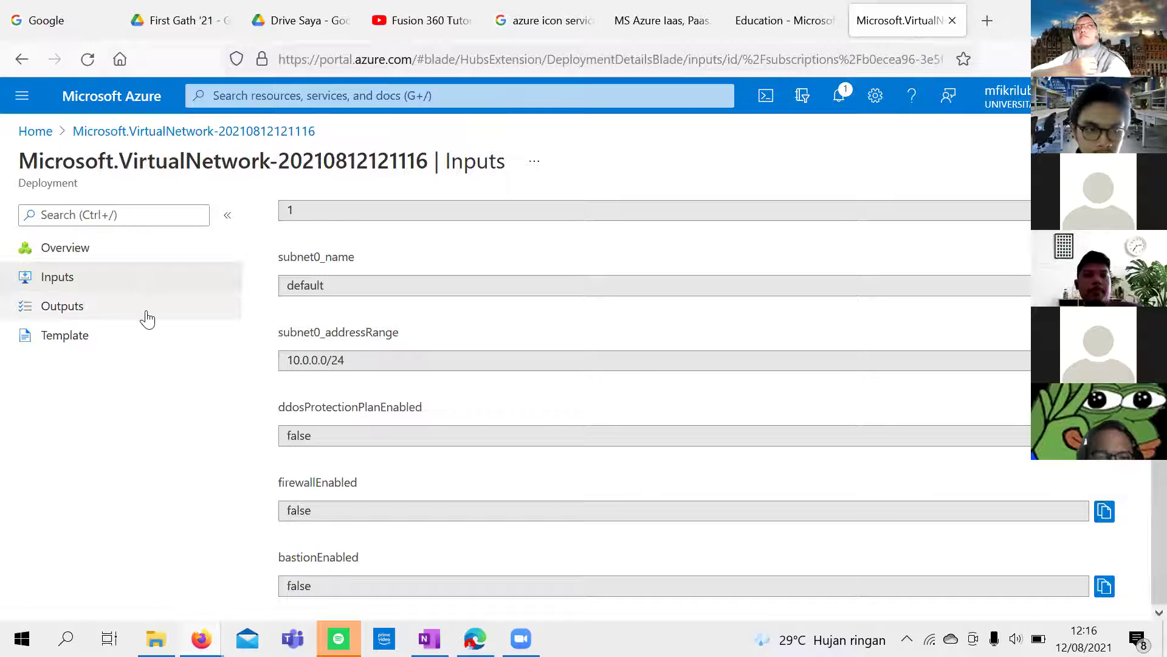
click(145, 315)
click(192, 334)
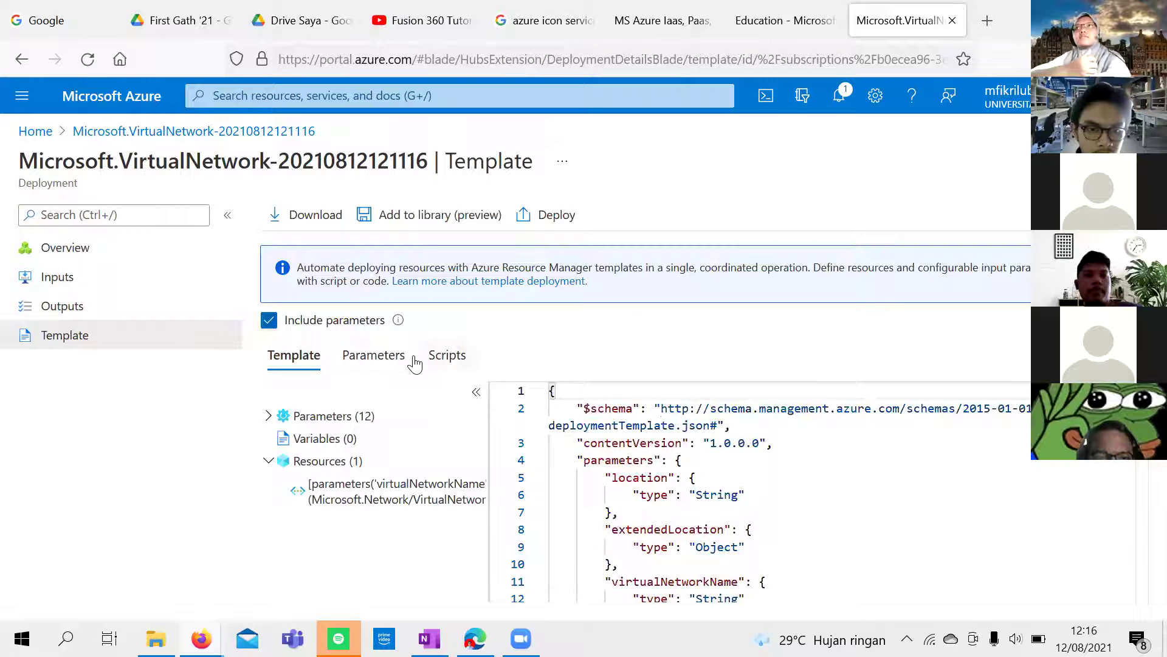
scroll(608, 419, down, 5)
scroll(578, 408, up, 5)
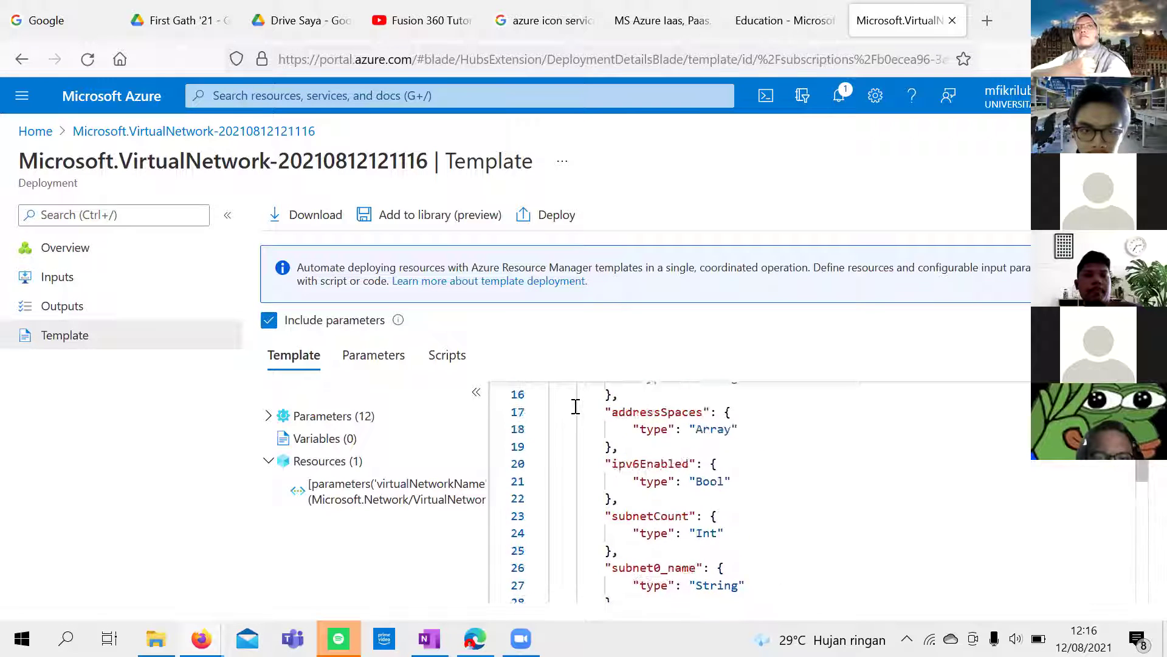
scroll(575, 405, down, 1)
scroll(576, 405, down, 10)
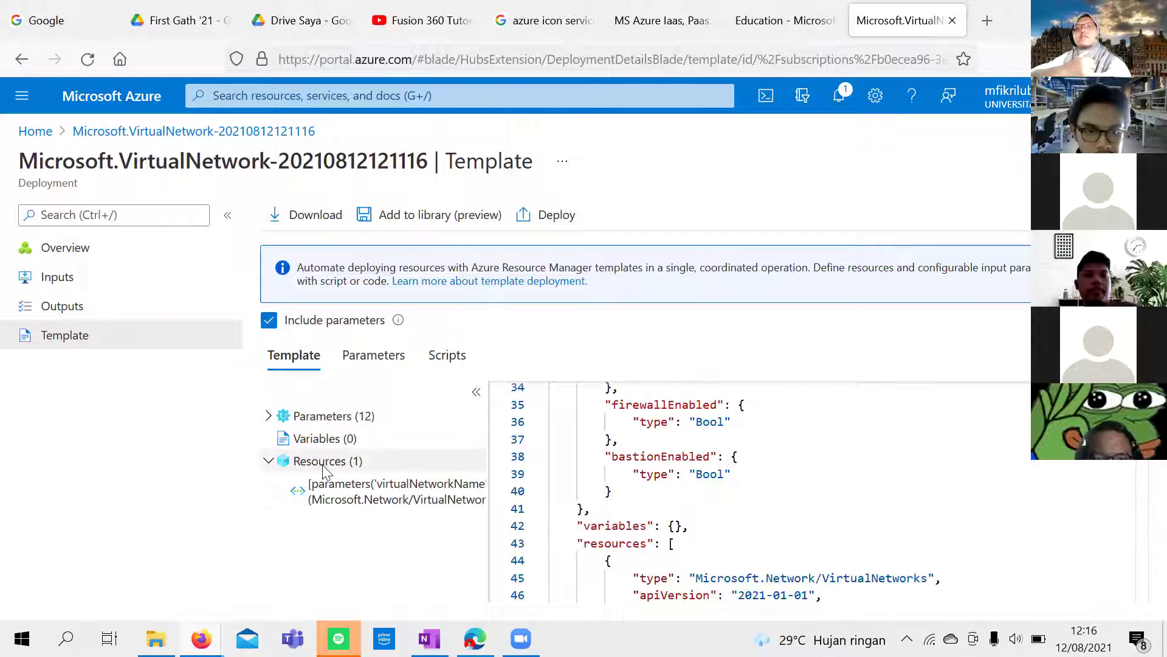
click(383, 481)
scroll(634, 483, down, 4)
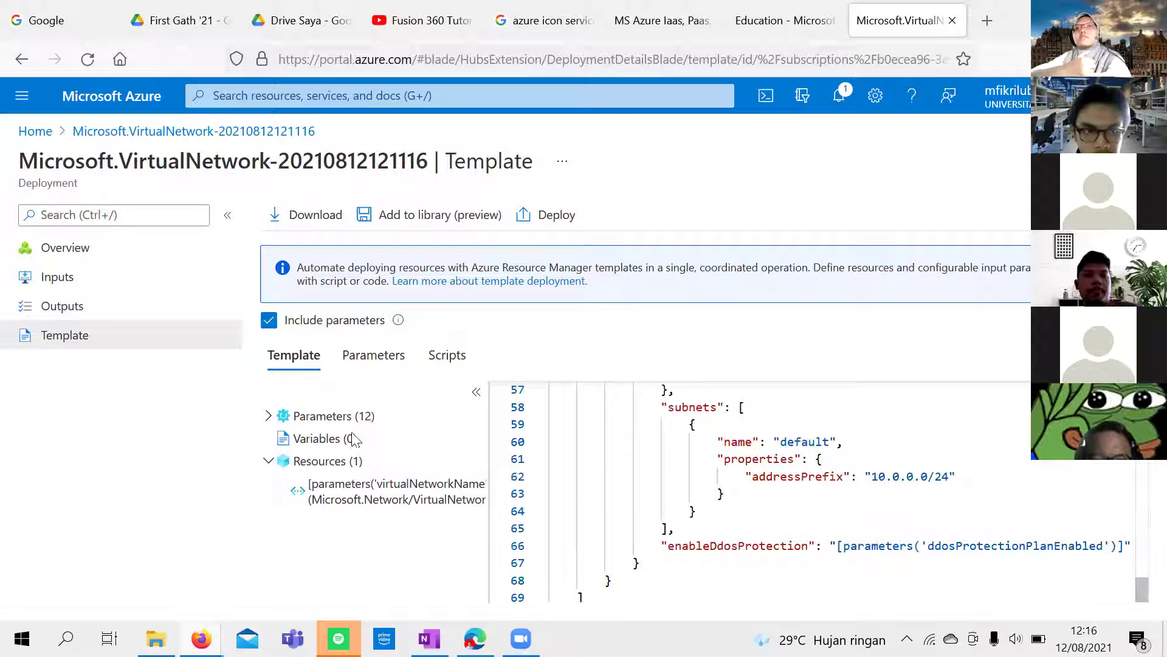
click(165, 260)
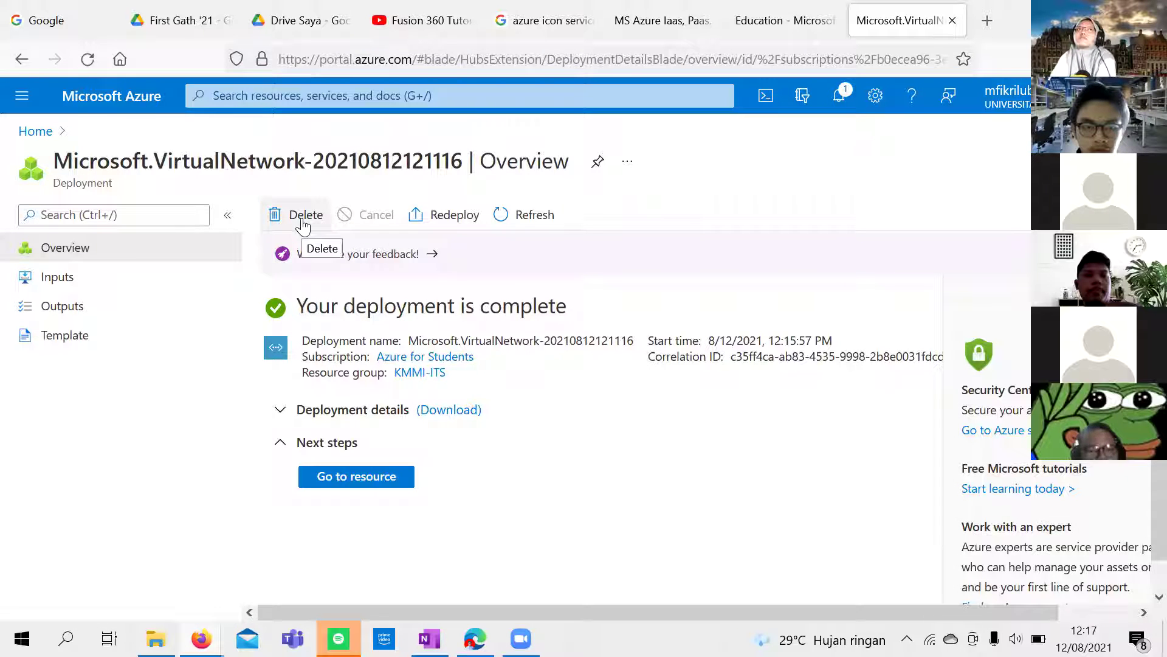
Step: Delete the deployment record, then open Test from Recent resources on the home page
scroll(438, 329, down, 1)
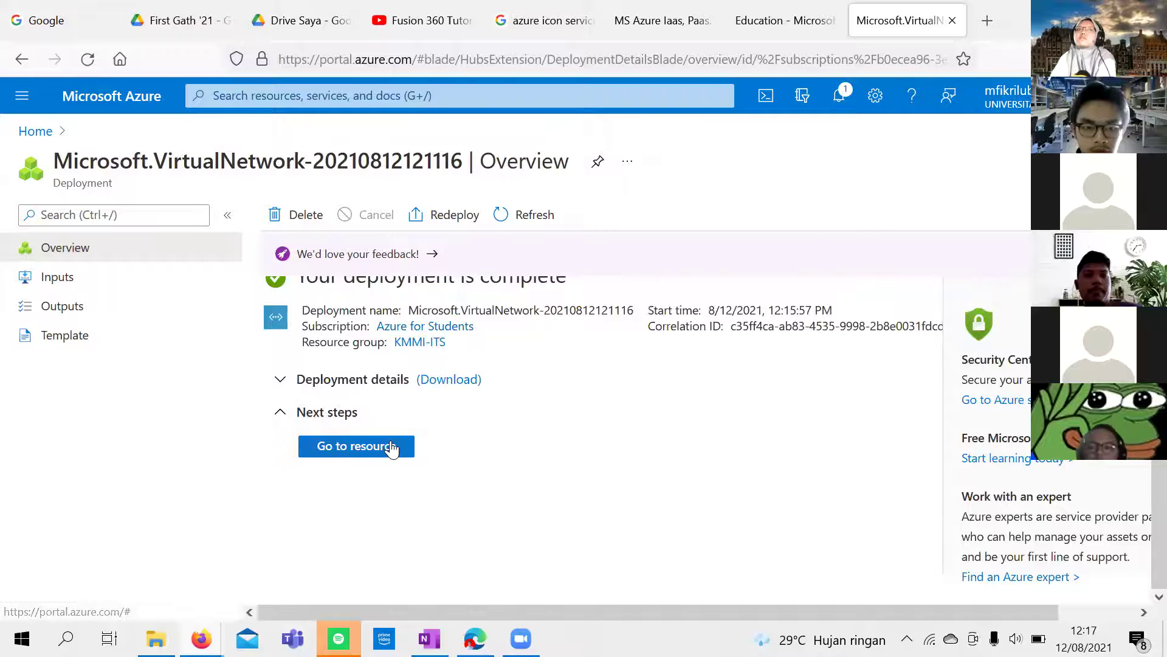
scroll(394, 430, up, 1)
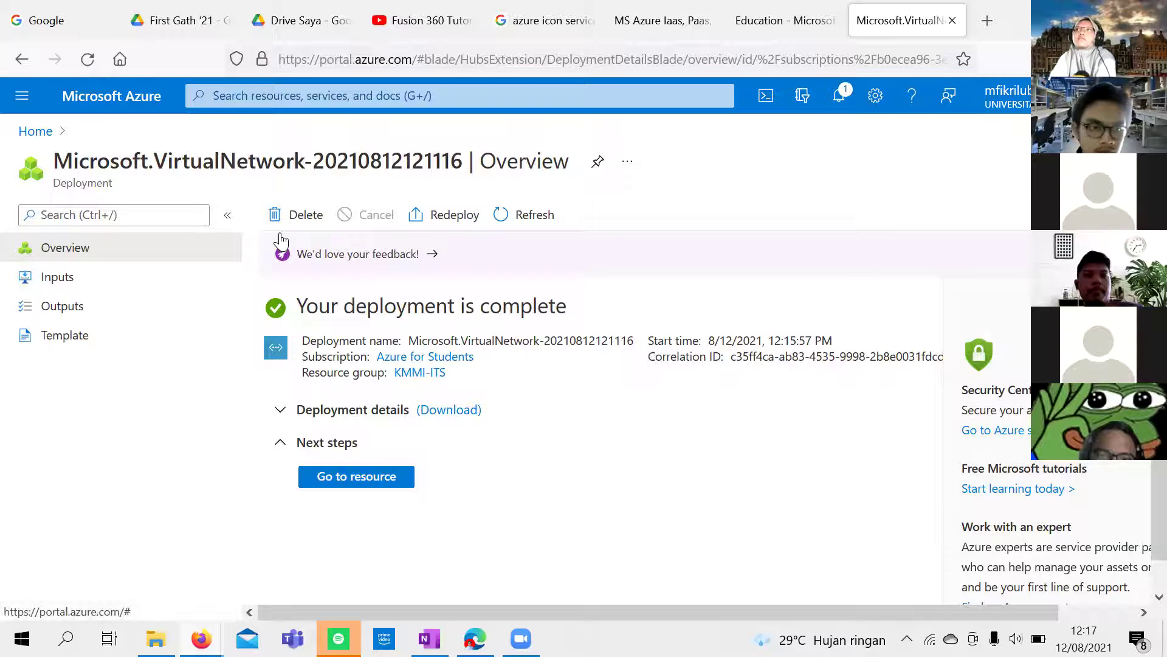
scroll(952, 472, down, 1)
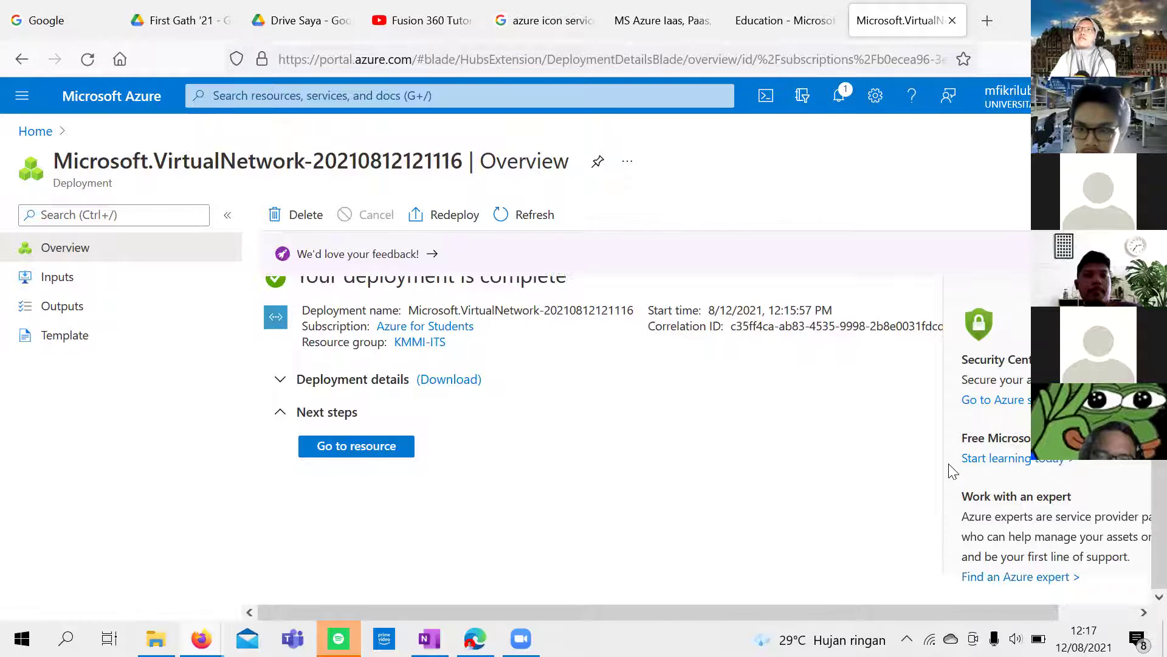
scroll(953, 497, up, 1)
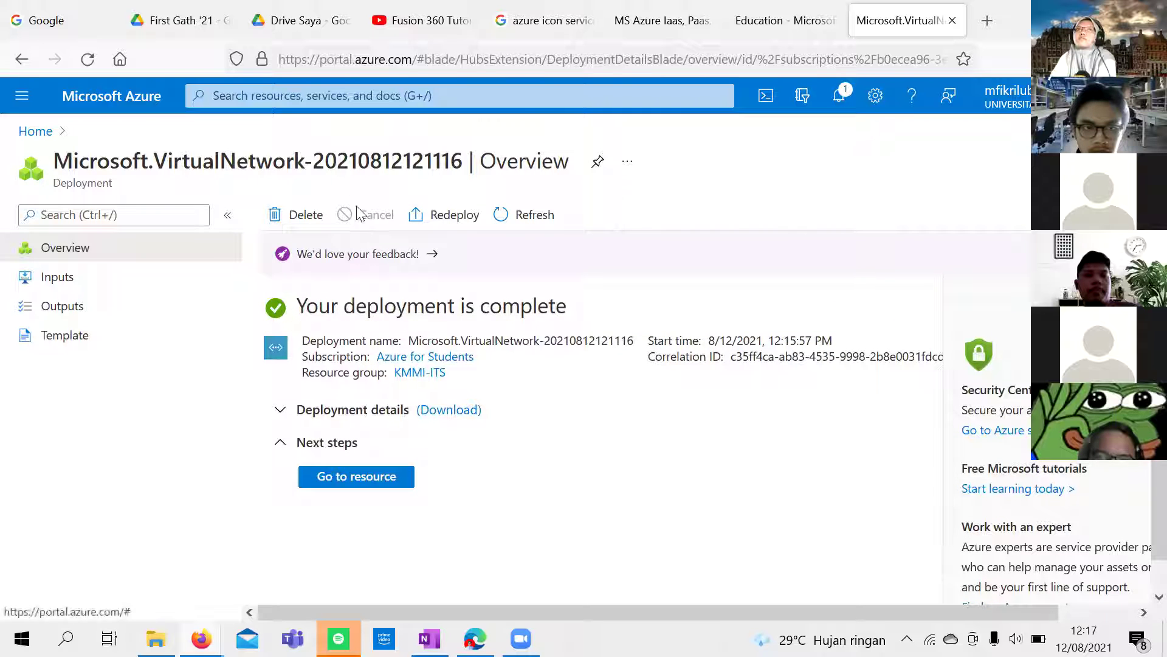
click(317, 223)
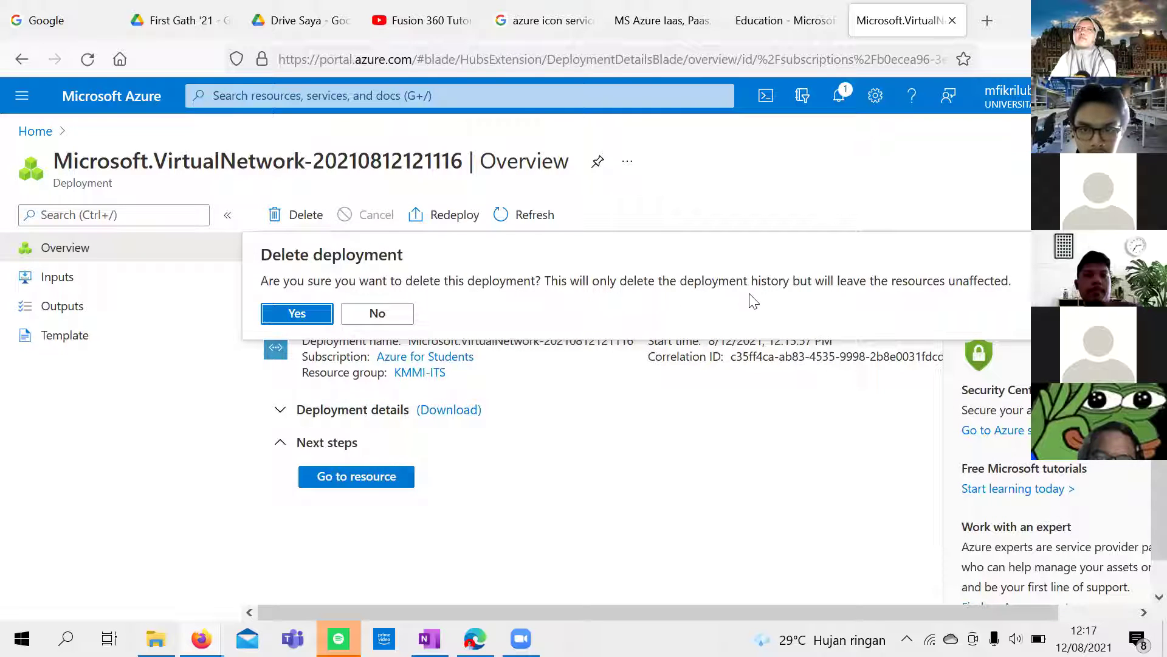
click(311, 316)
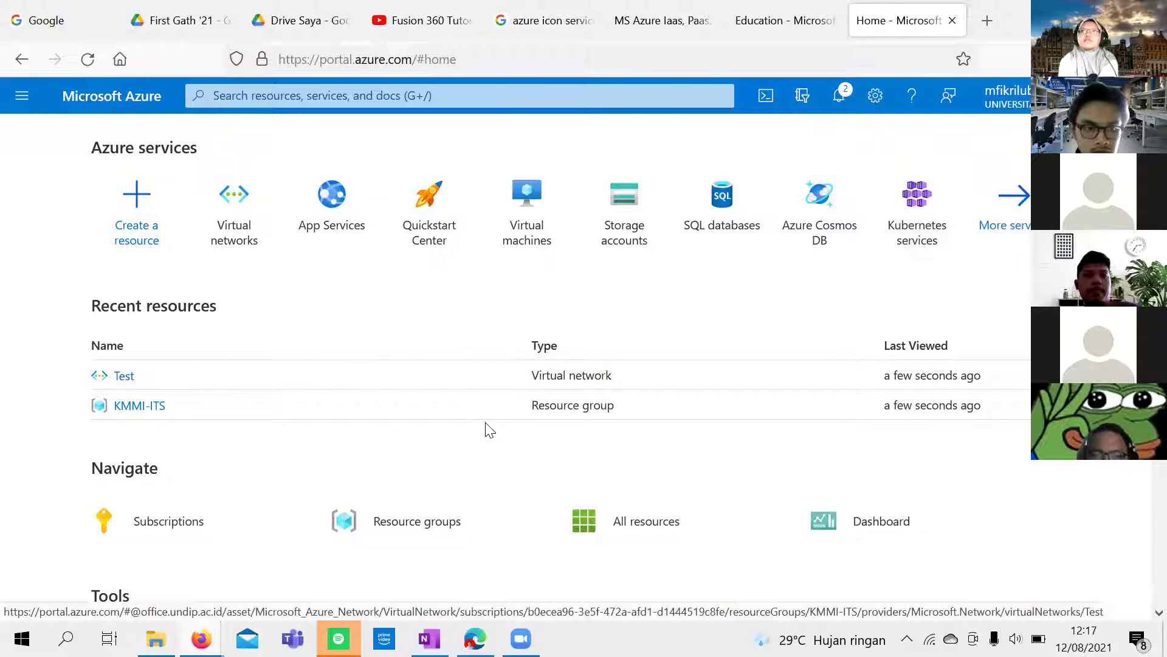
click(126, 378)
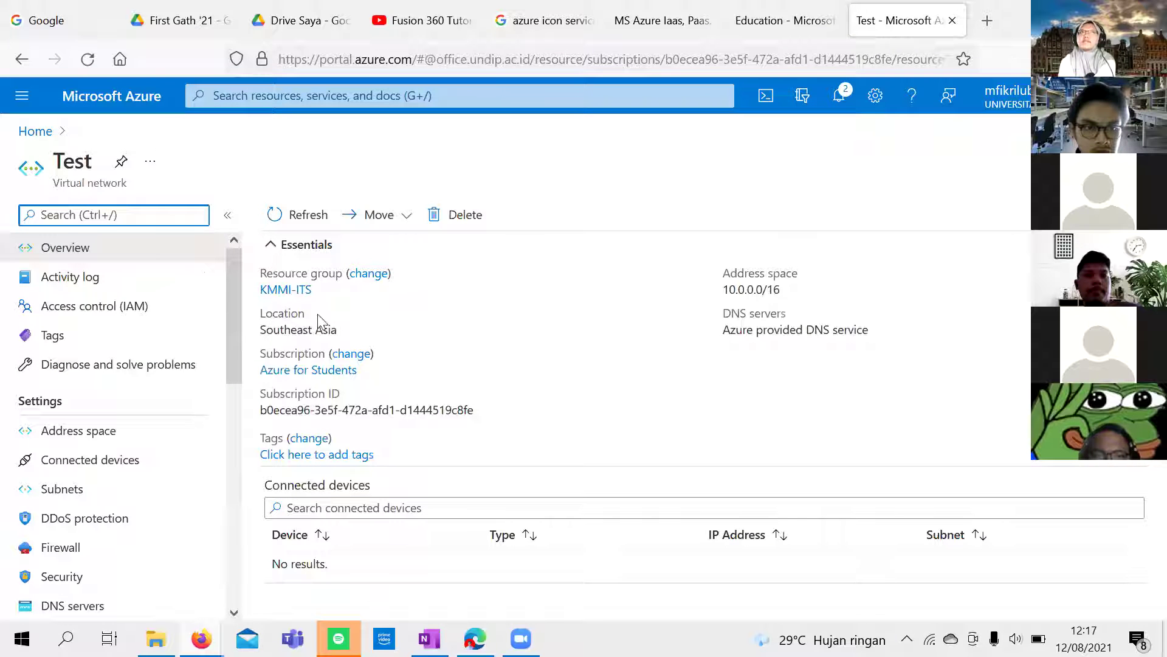